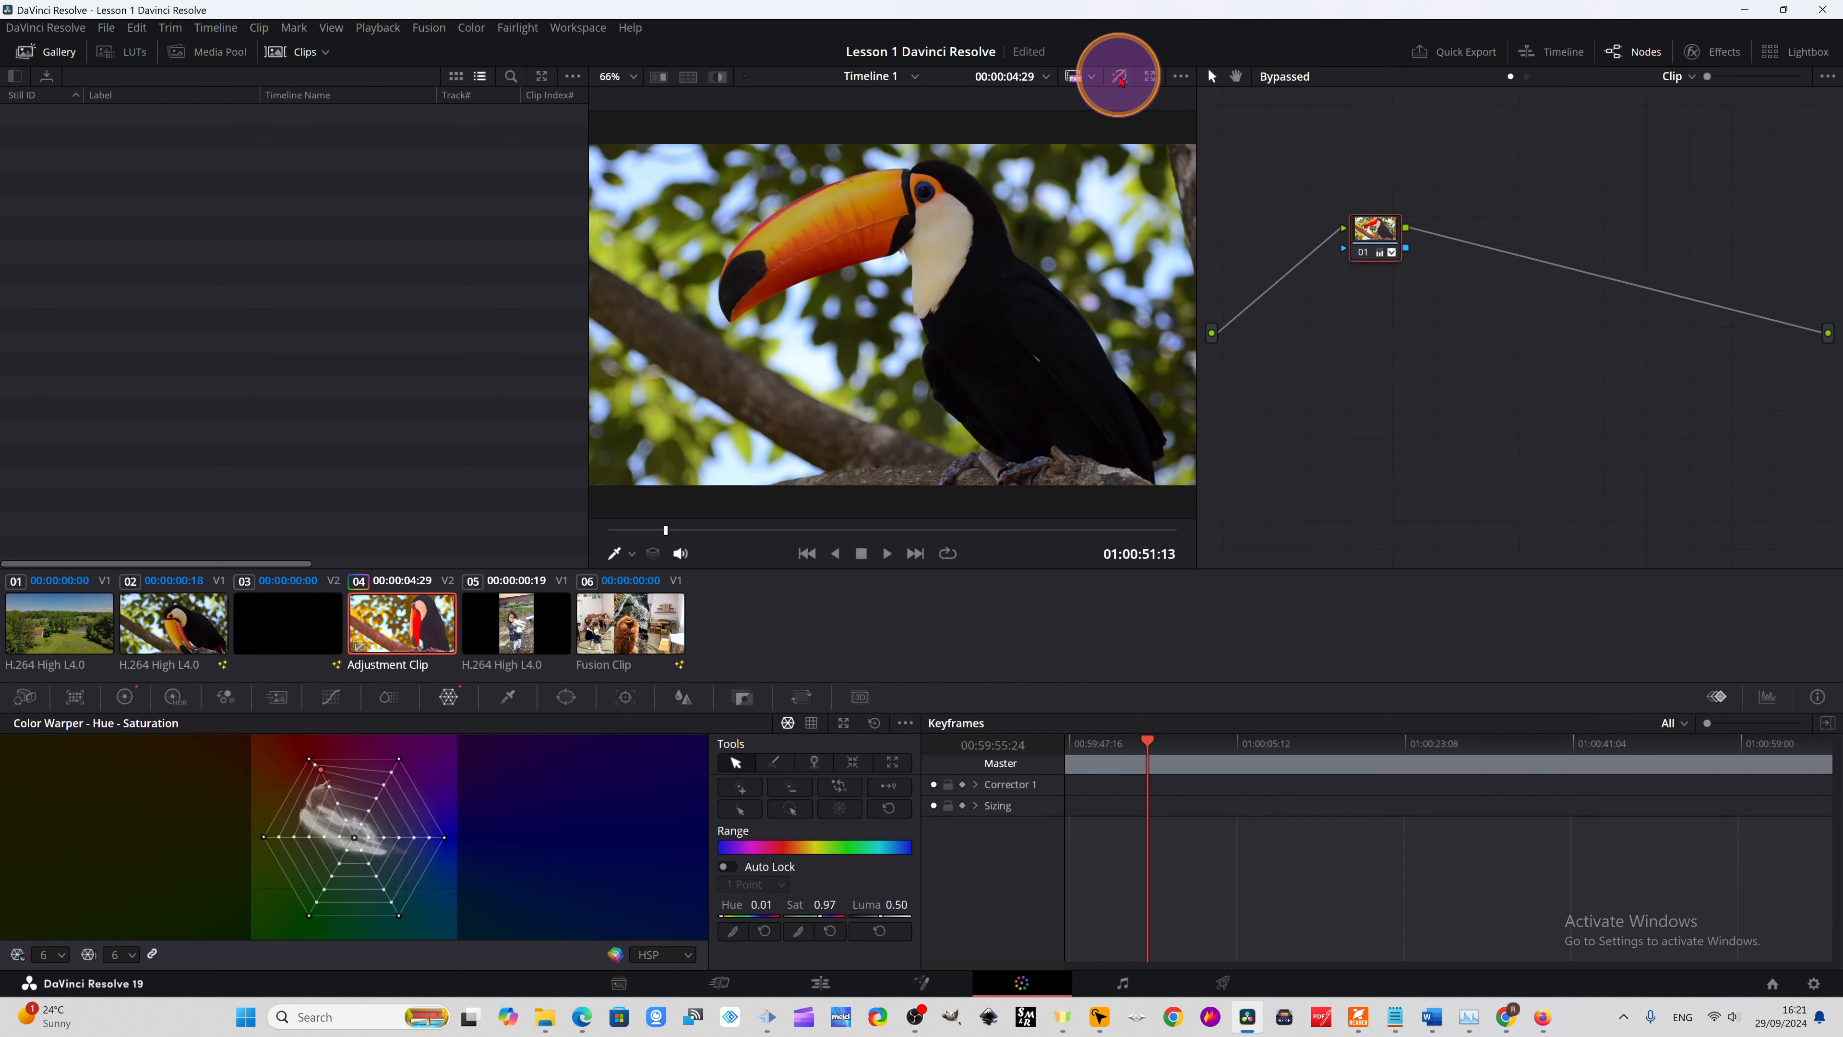
- Switch to the Edit page, turn off the grade bypass, and preview the adjusted look over the toucan and girl clips
left_click(1120, 77)
left_click(1120, 77)
left_click(822, 983)
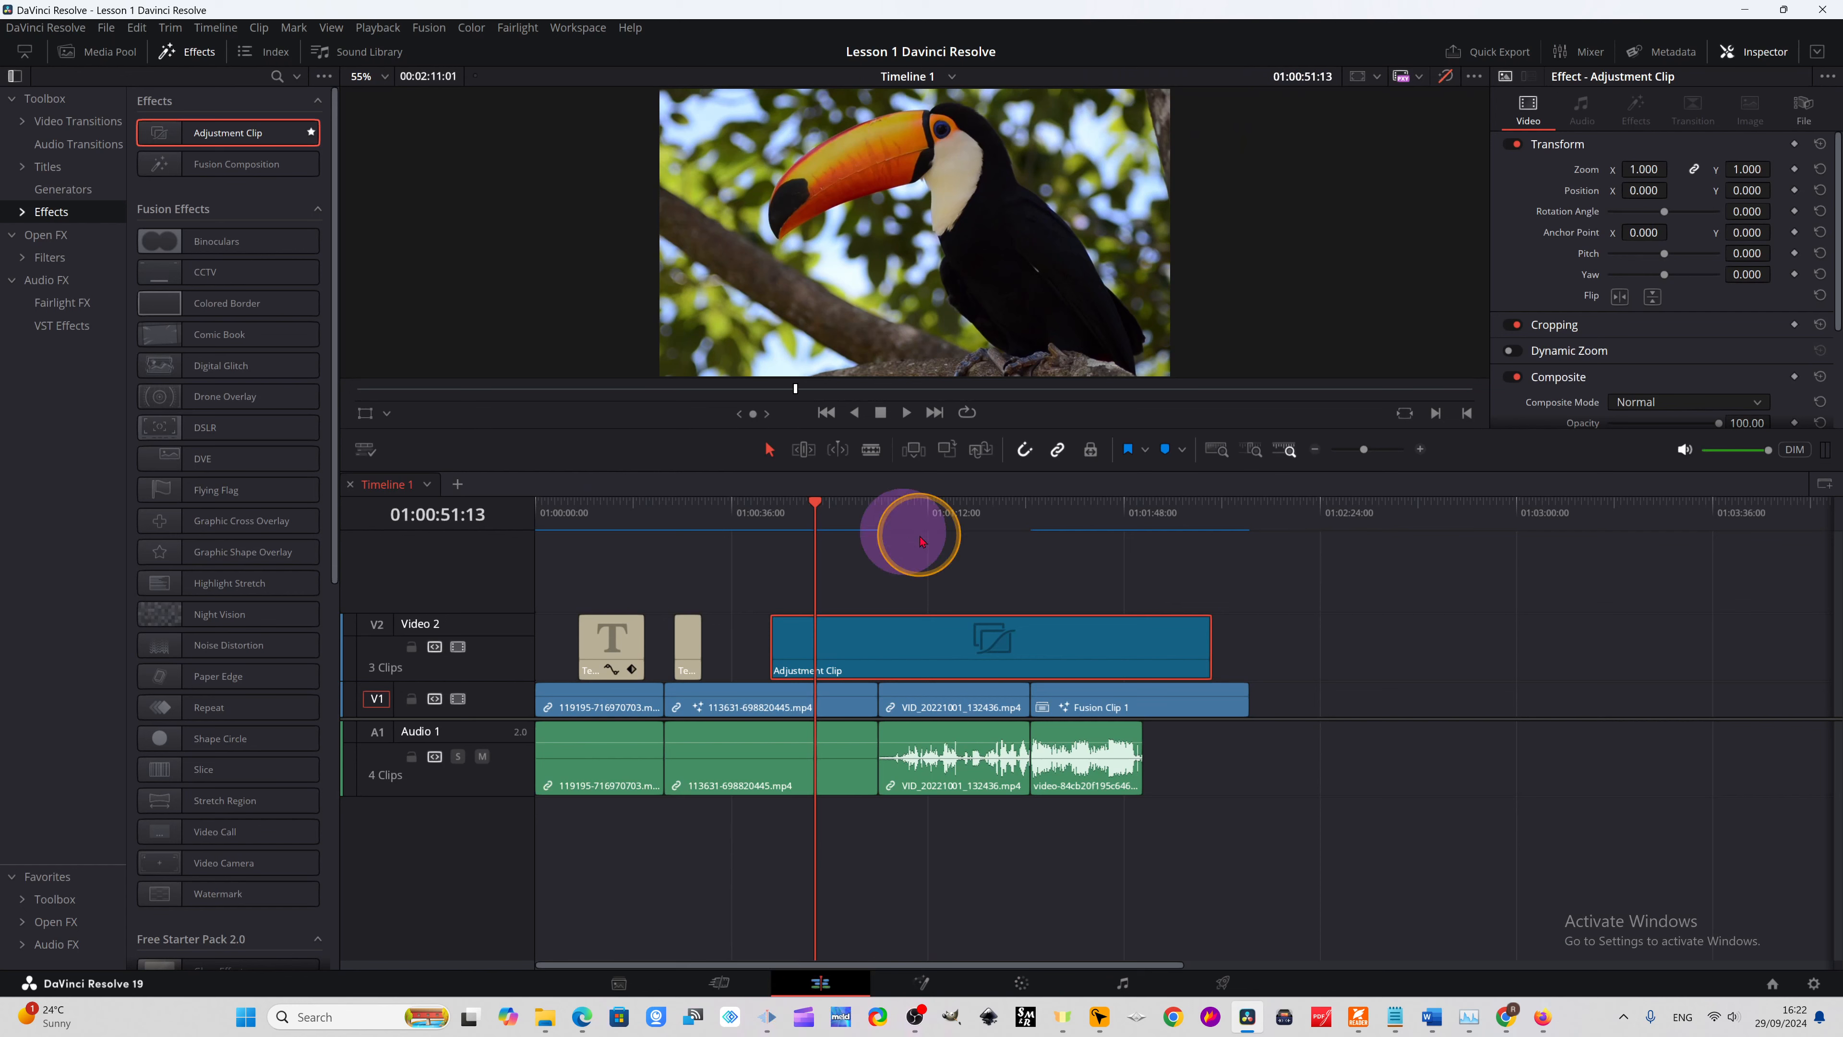
left_click_drag(905, 527, 857, 537)
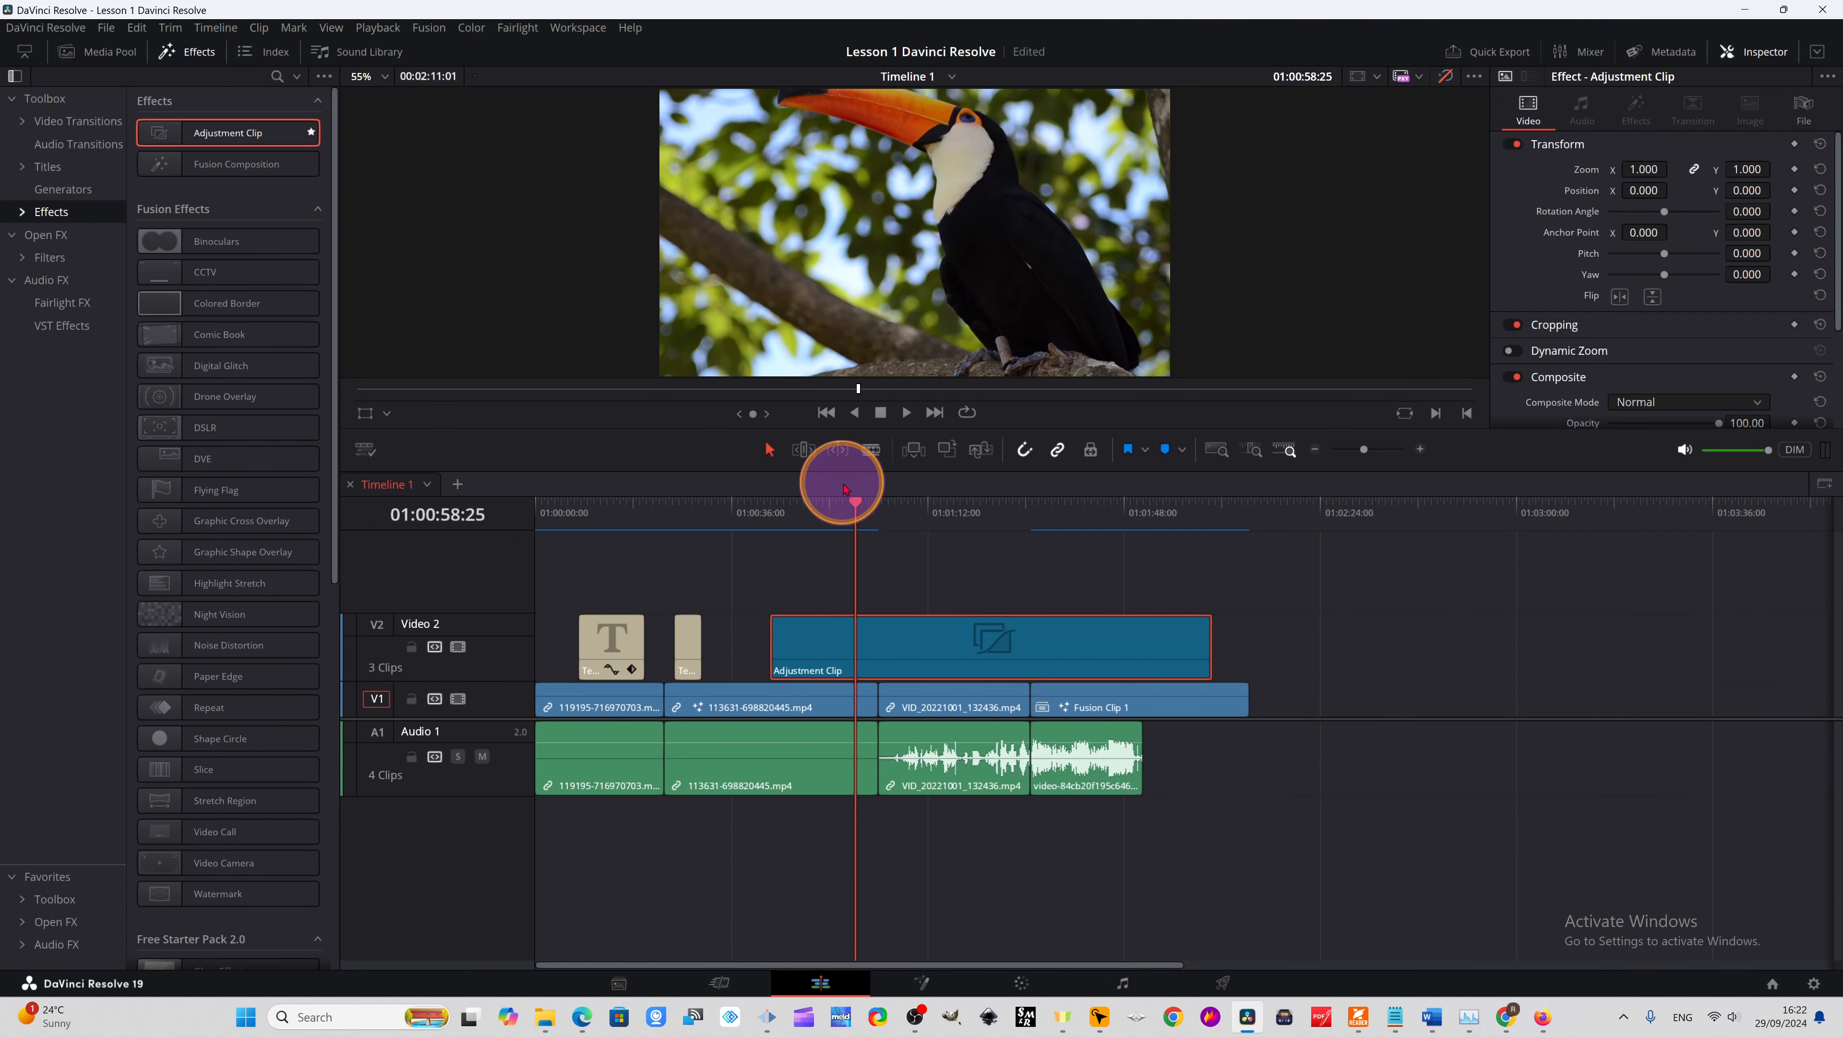
left_click(1450, 76)
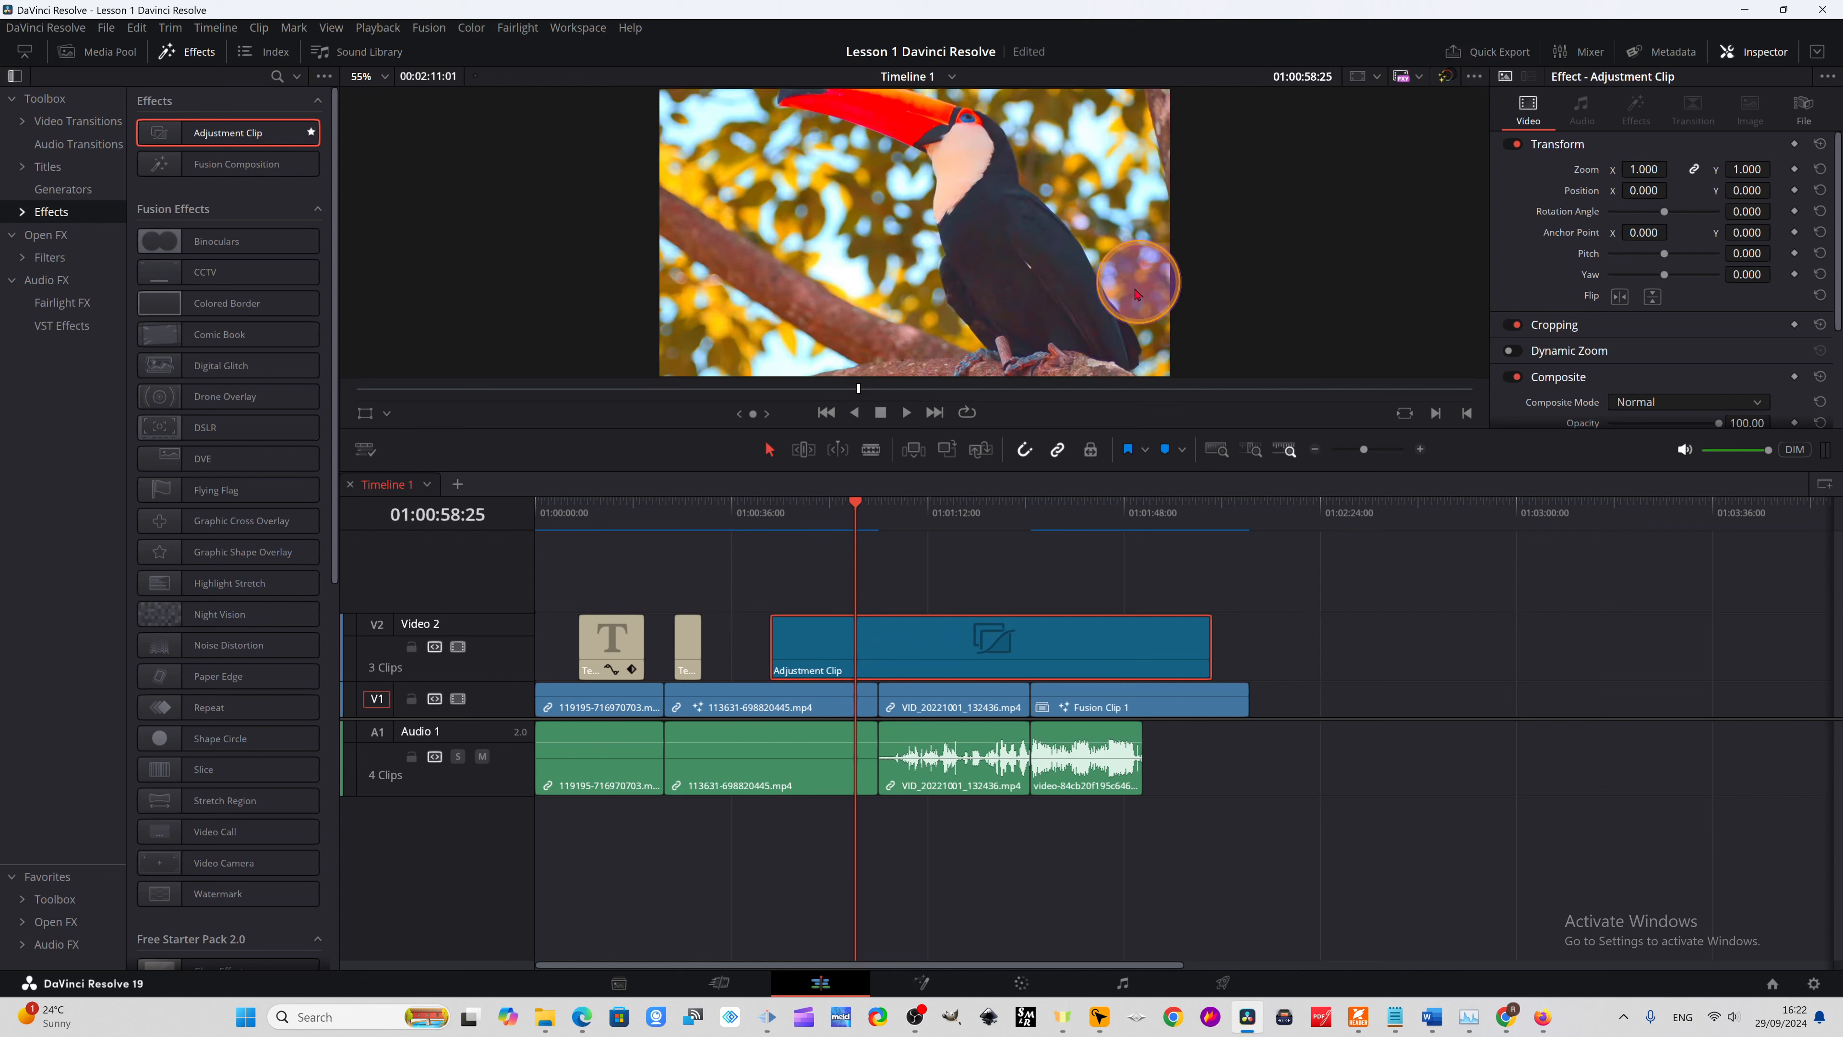
left_click_drag(857, 519, 944, 576)
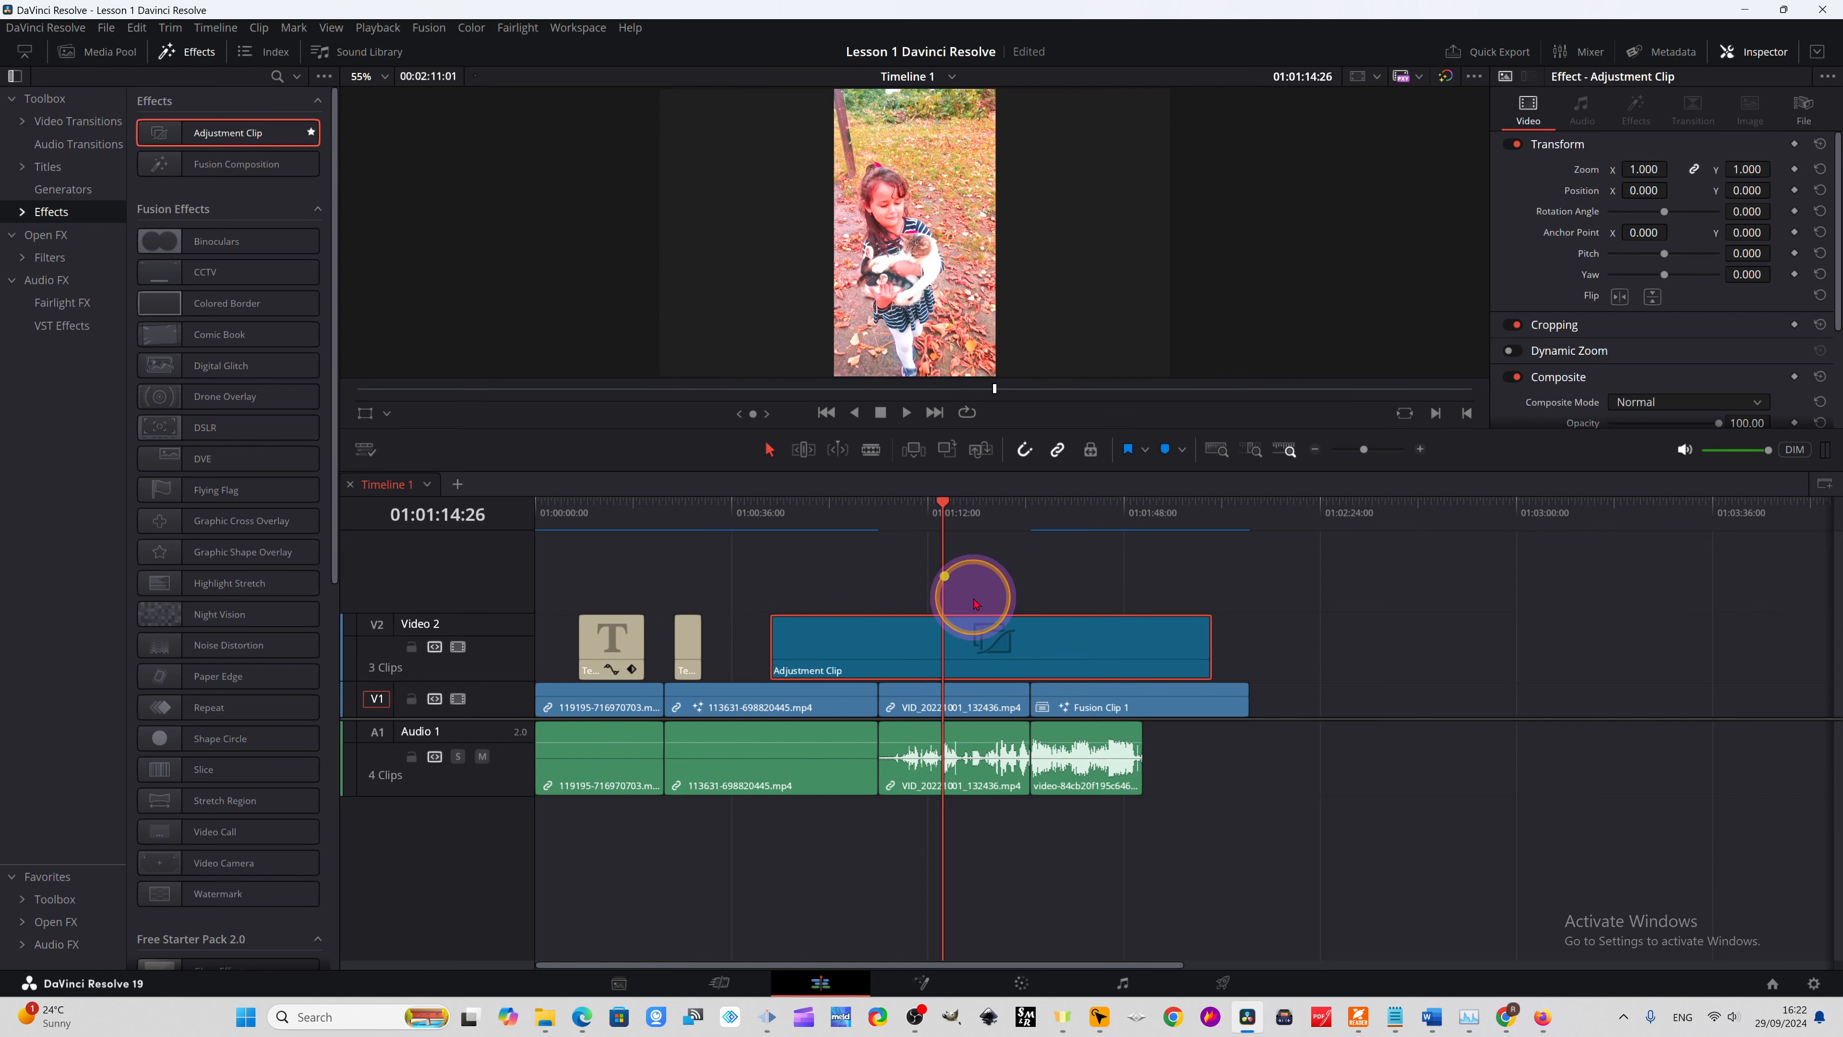
- Move the adjustment clip past the end of the footage and back over it to compare the toucan shot with and without the grade
left_click_drag(1054, 644, 1573, 636)
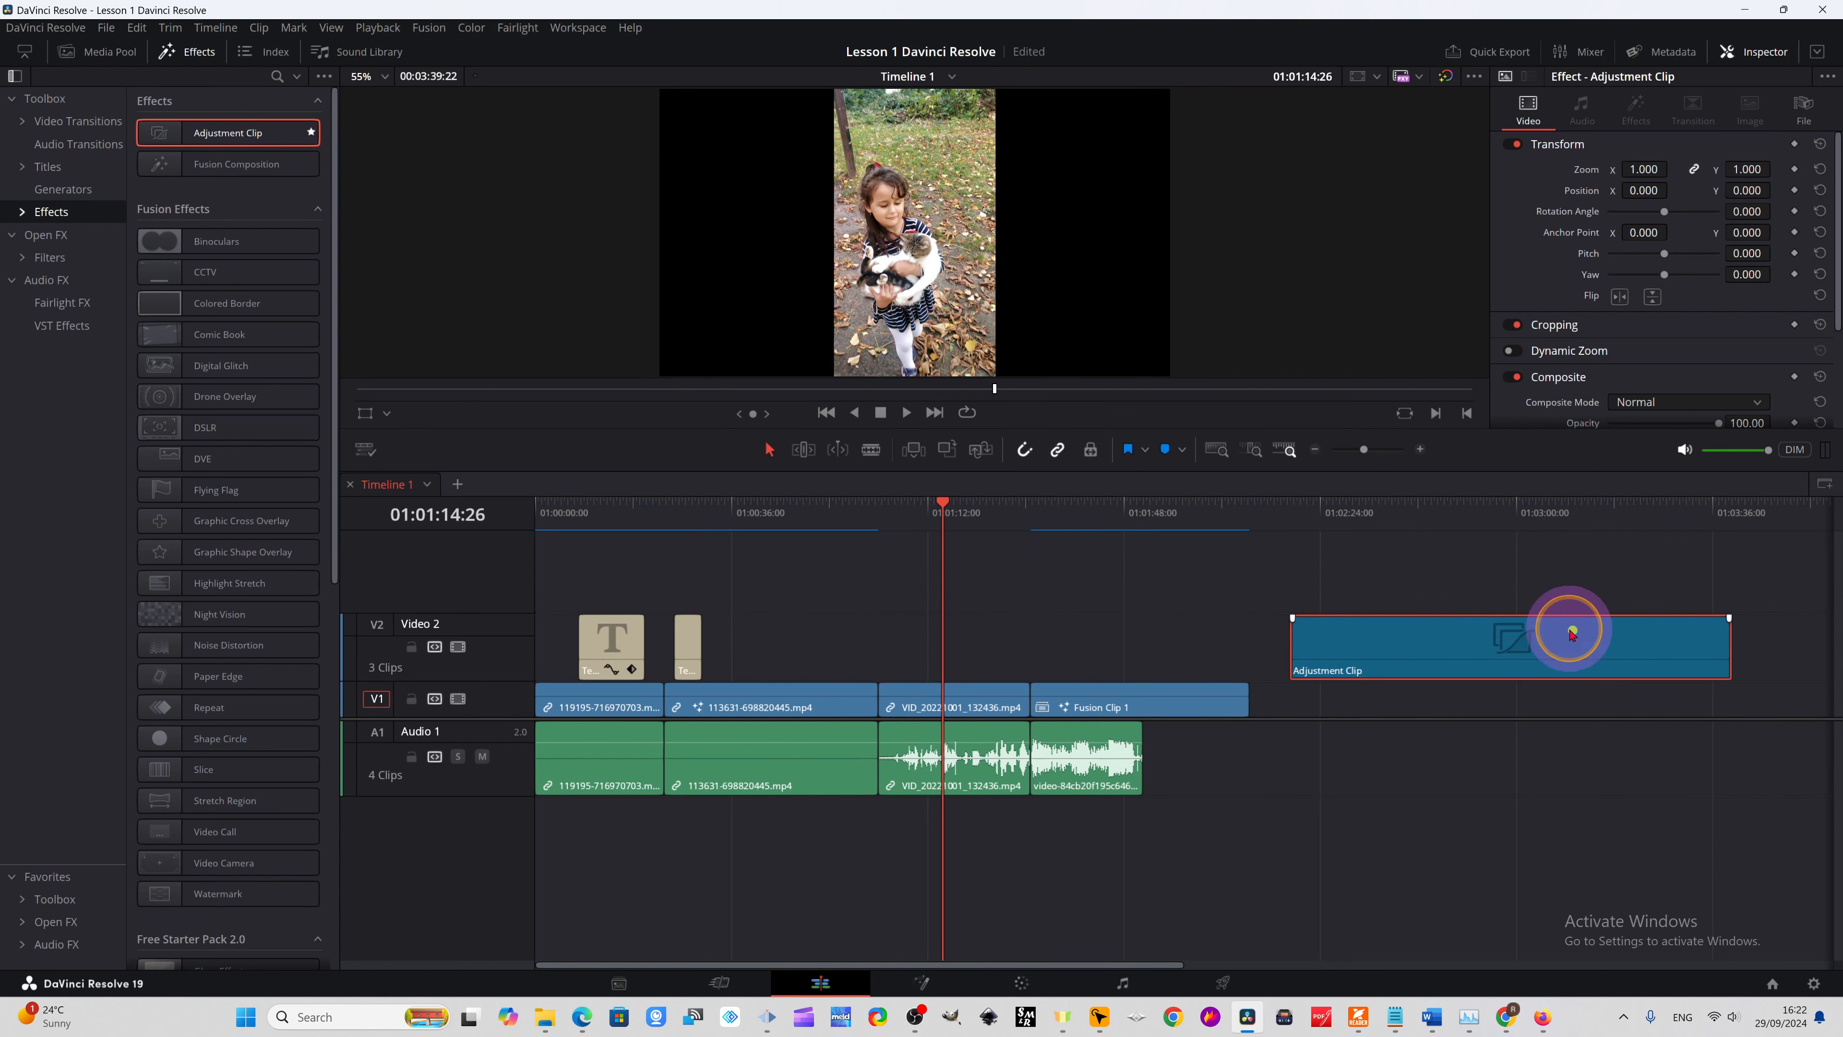
left_click_drag(917, 510, 833, 548)
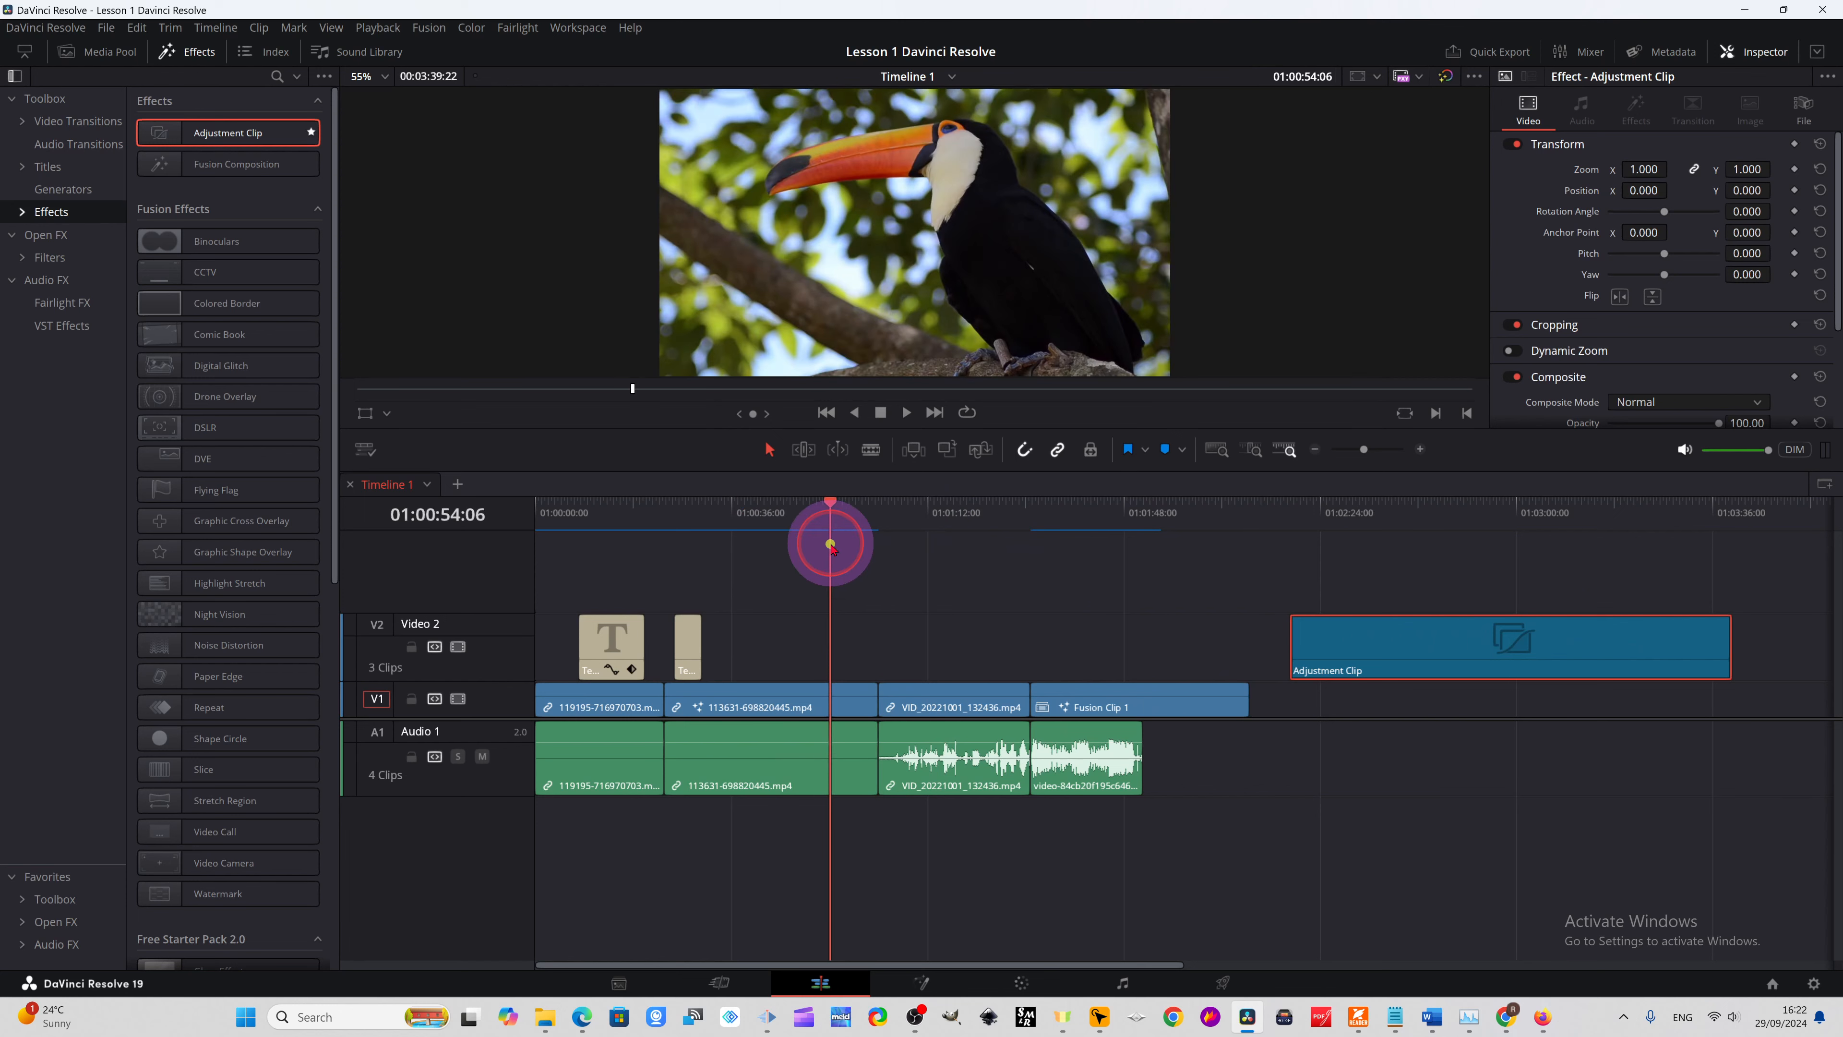
left_click_drag(1539, 639, 1021, 641)
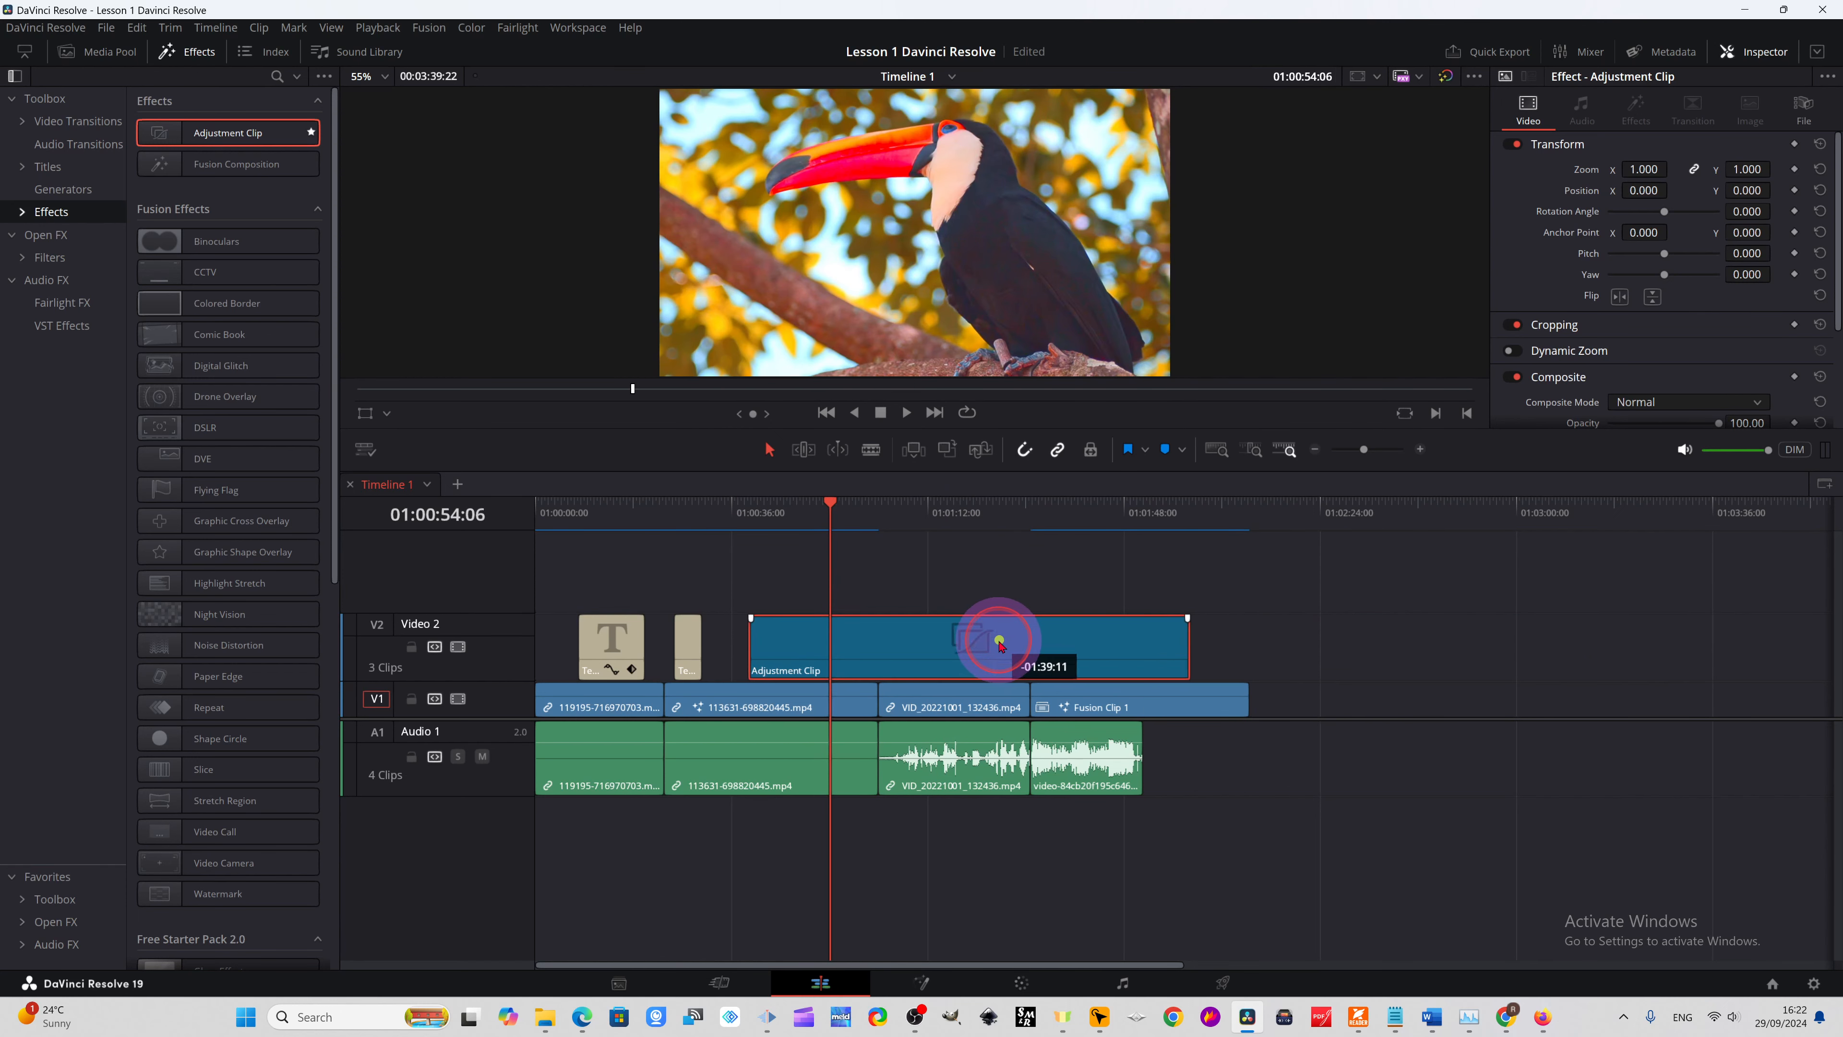
left_click_drag(994, 644, 952, 646)
left_click_drag(859, 543, 1102, 561)
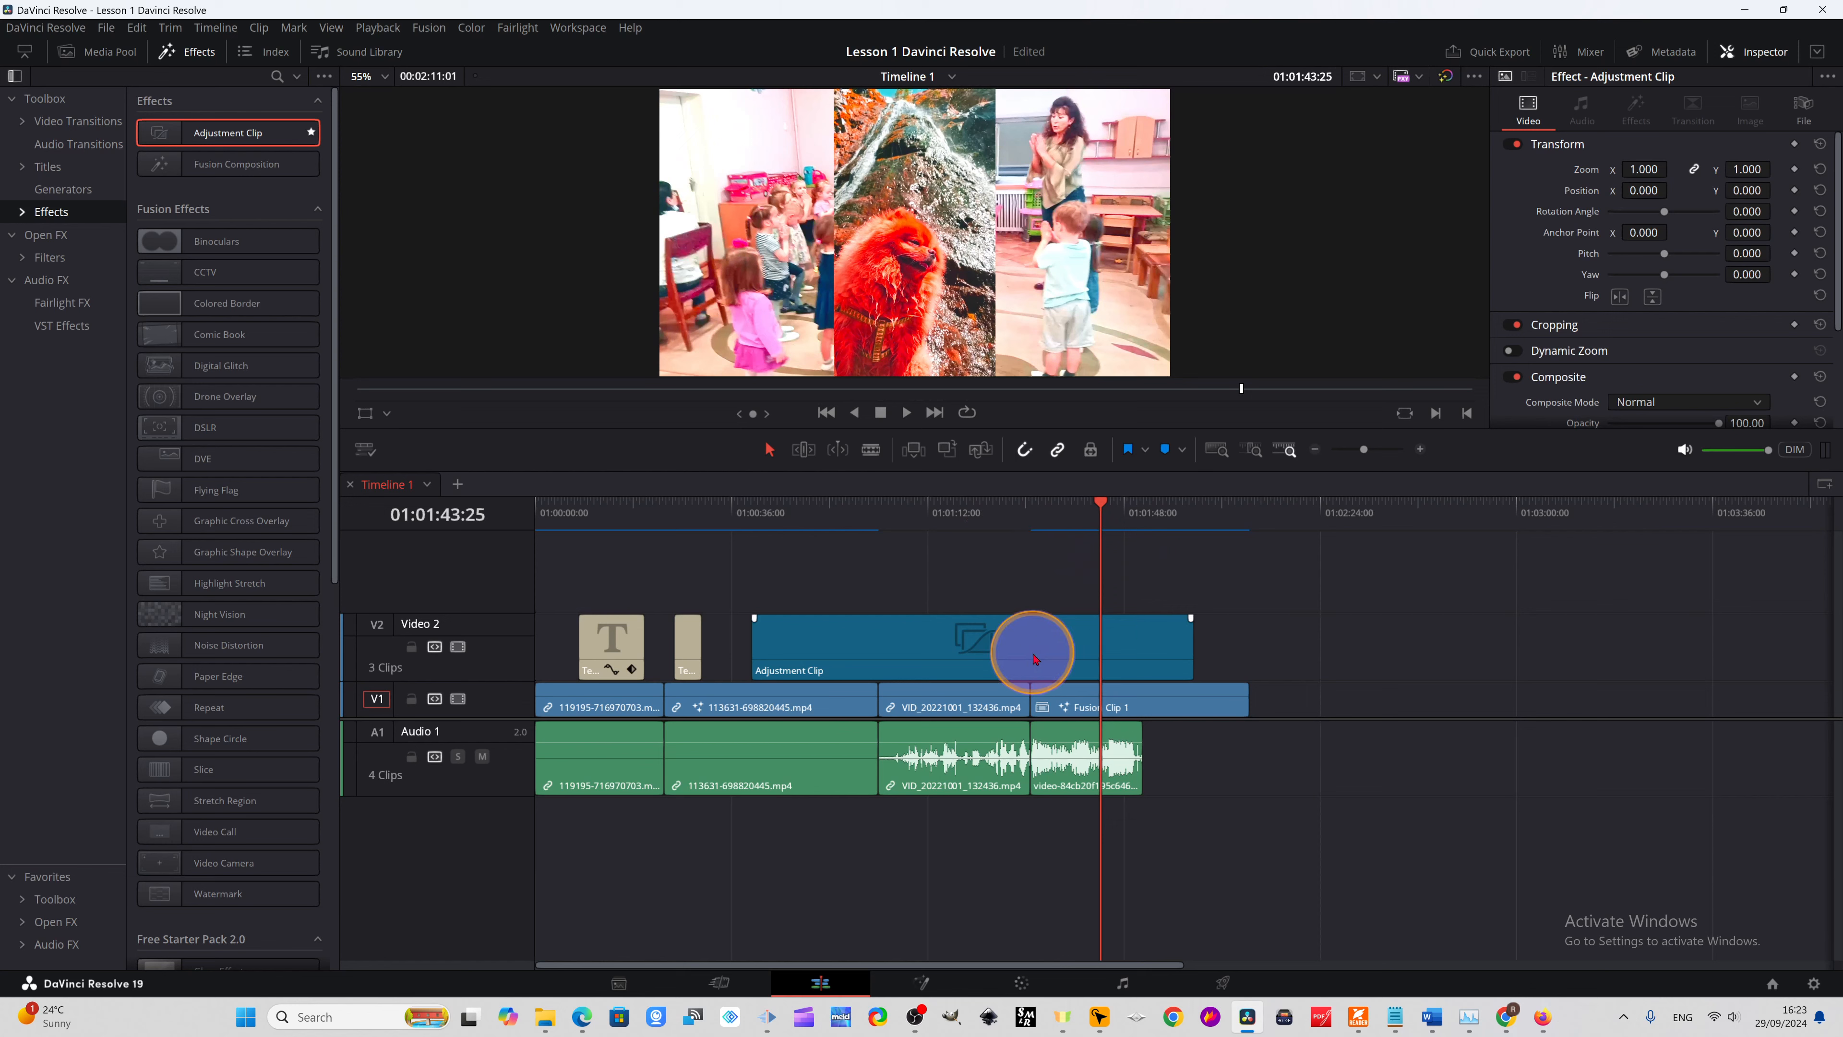
- Move the adjustment clip off the footage and back to just after the second title on Video 2, and extend its end slightly
left_click_drag(1029, 646, 1494, 668)
left_click_drag(1102, 518, 794, 511)
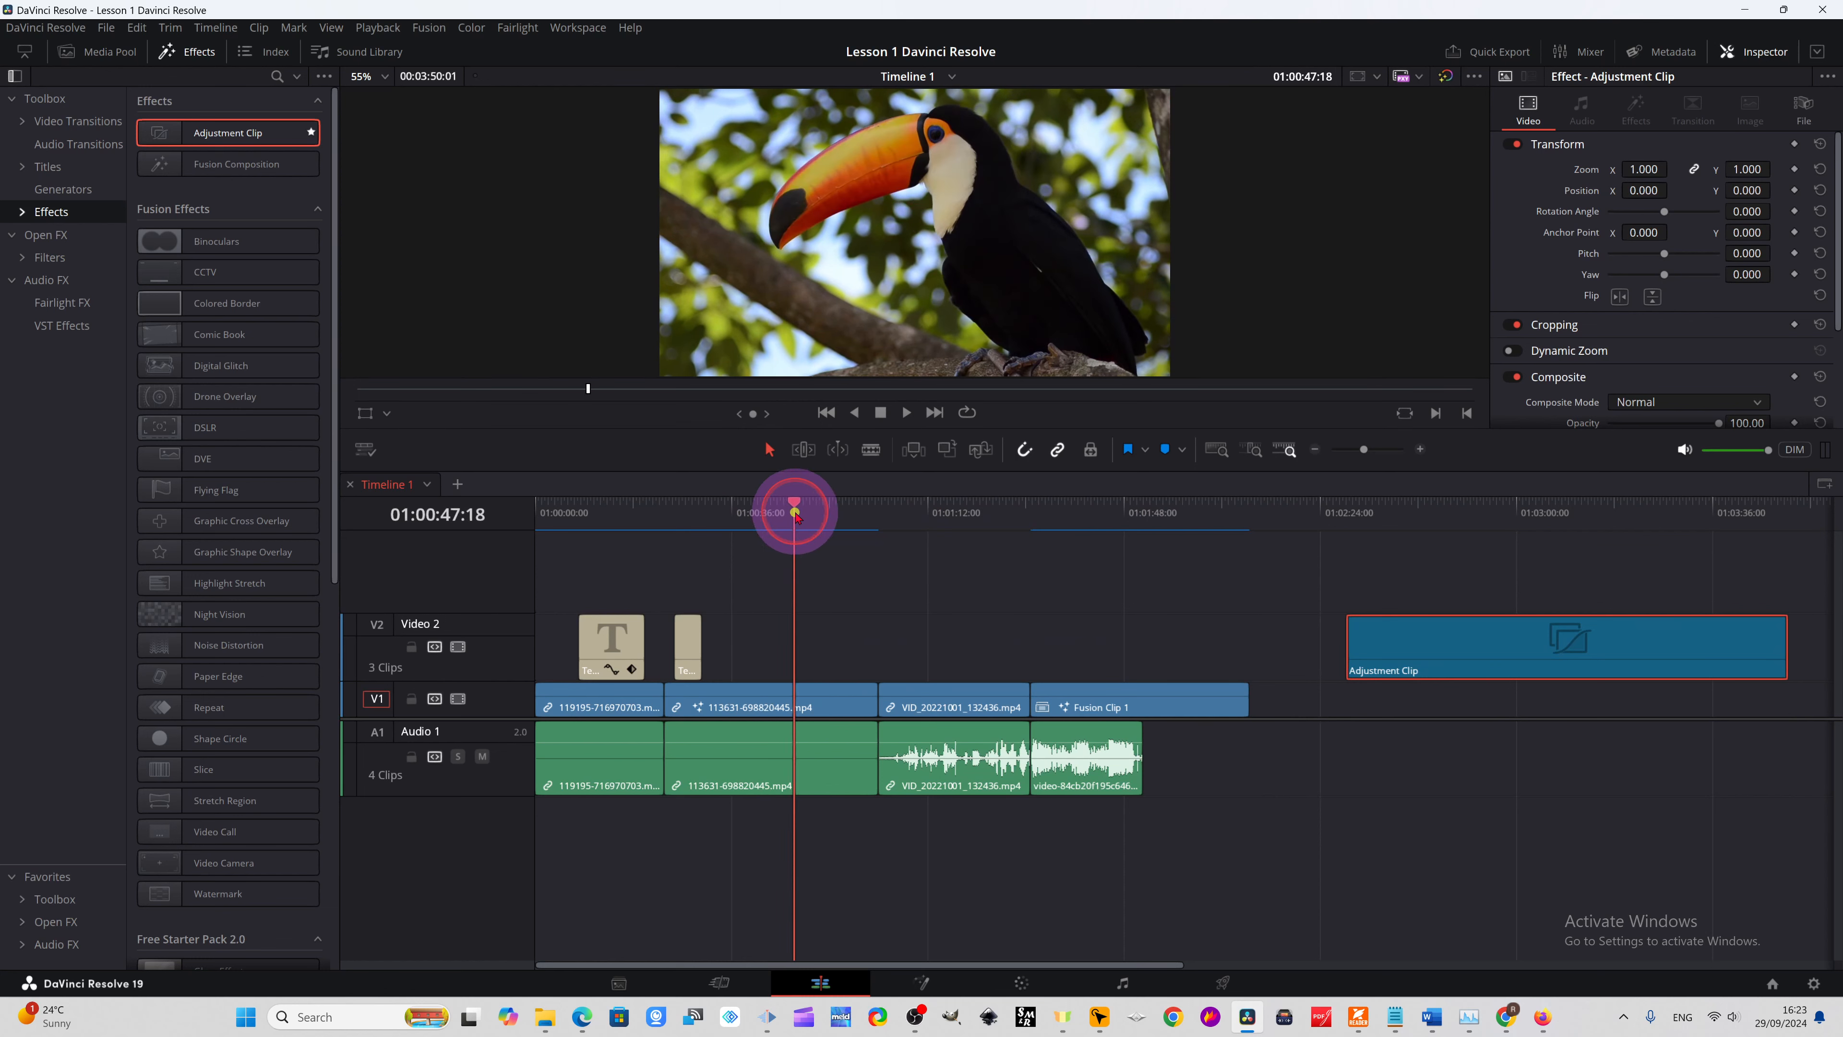
left_click_drag(1563, 629, 921, 626)
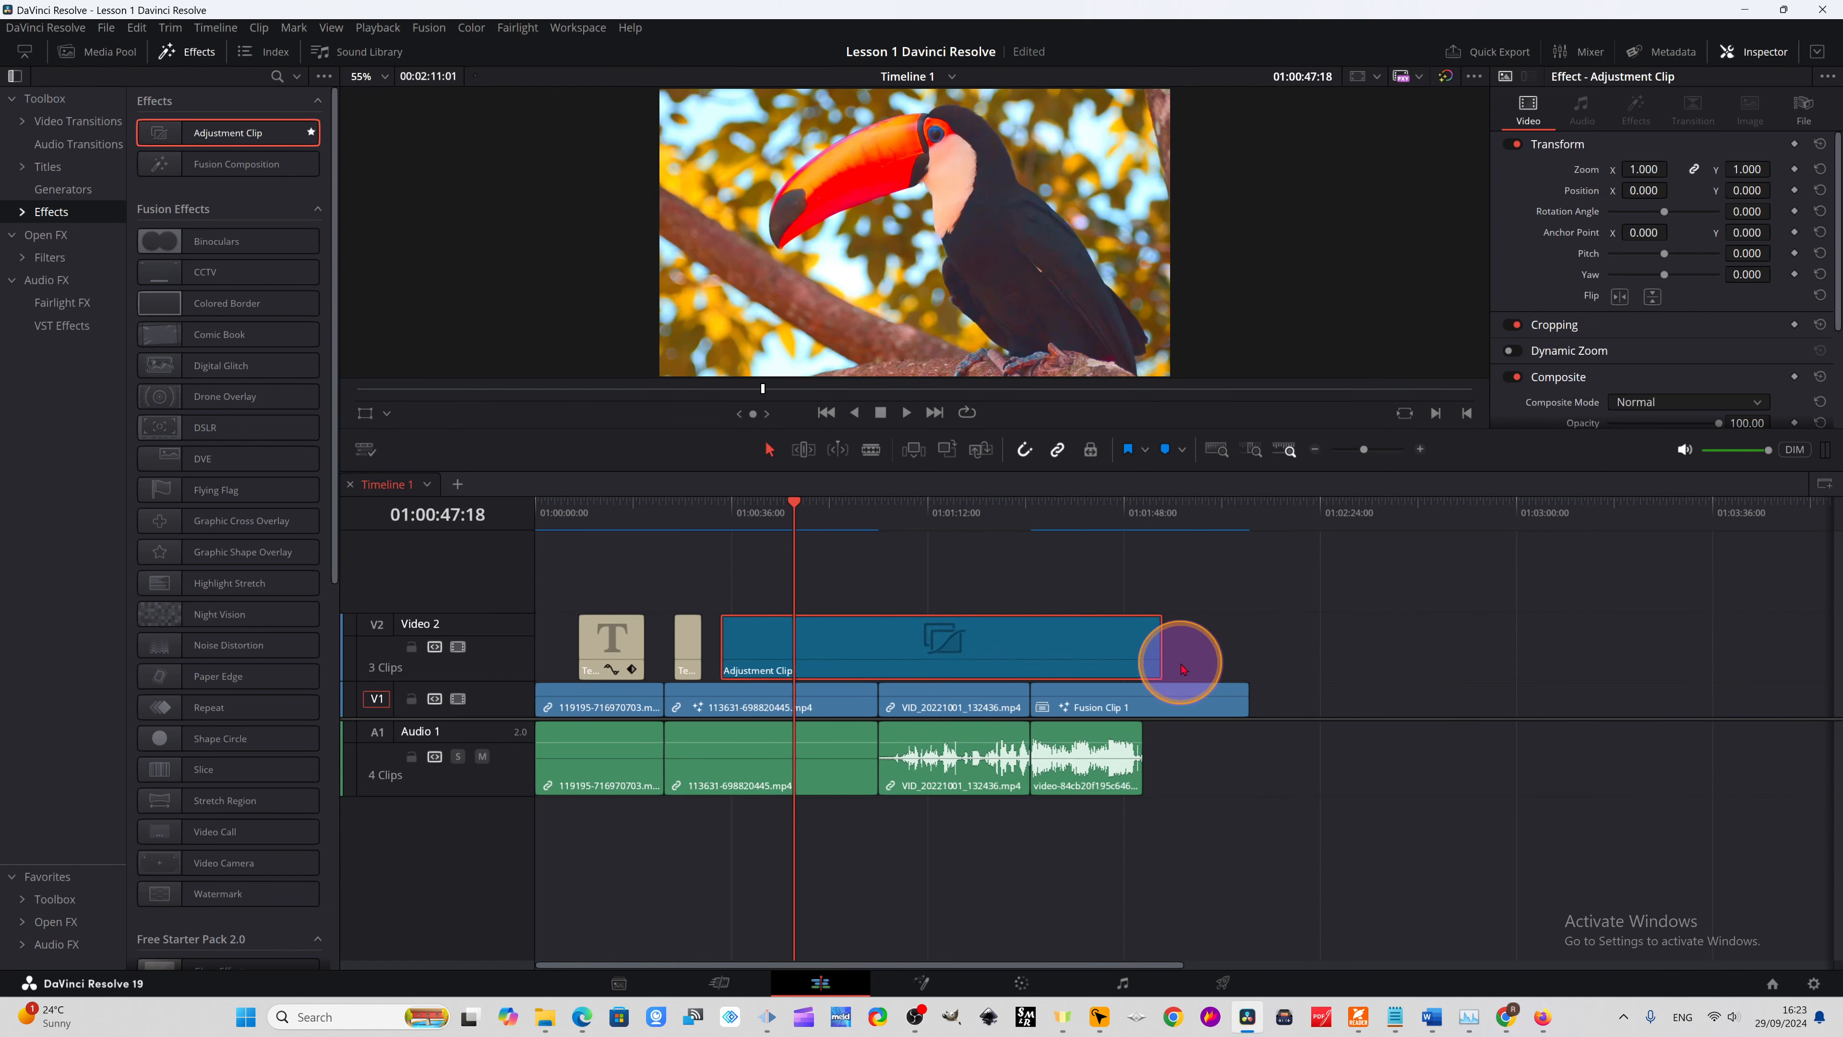
left_click_drag(1162, 651, 1197, 648)
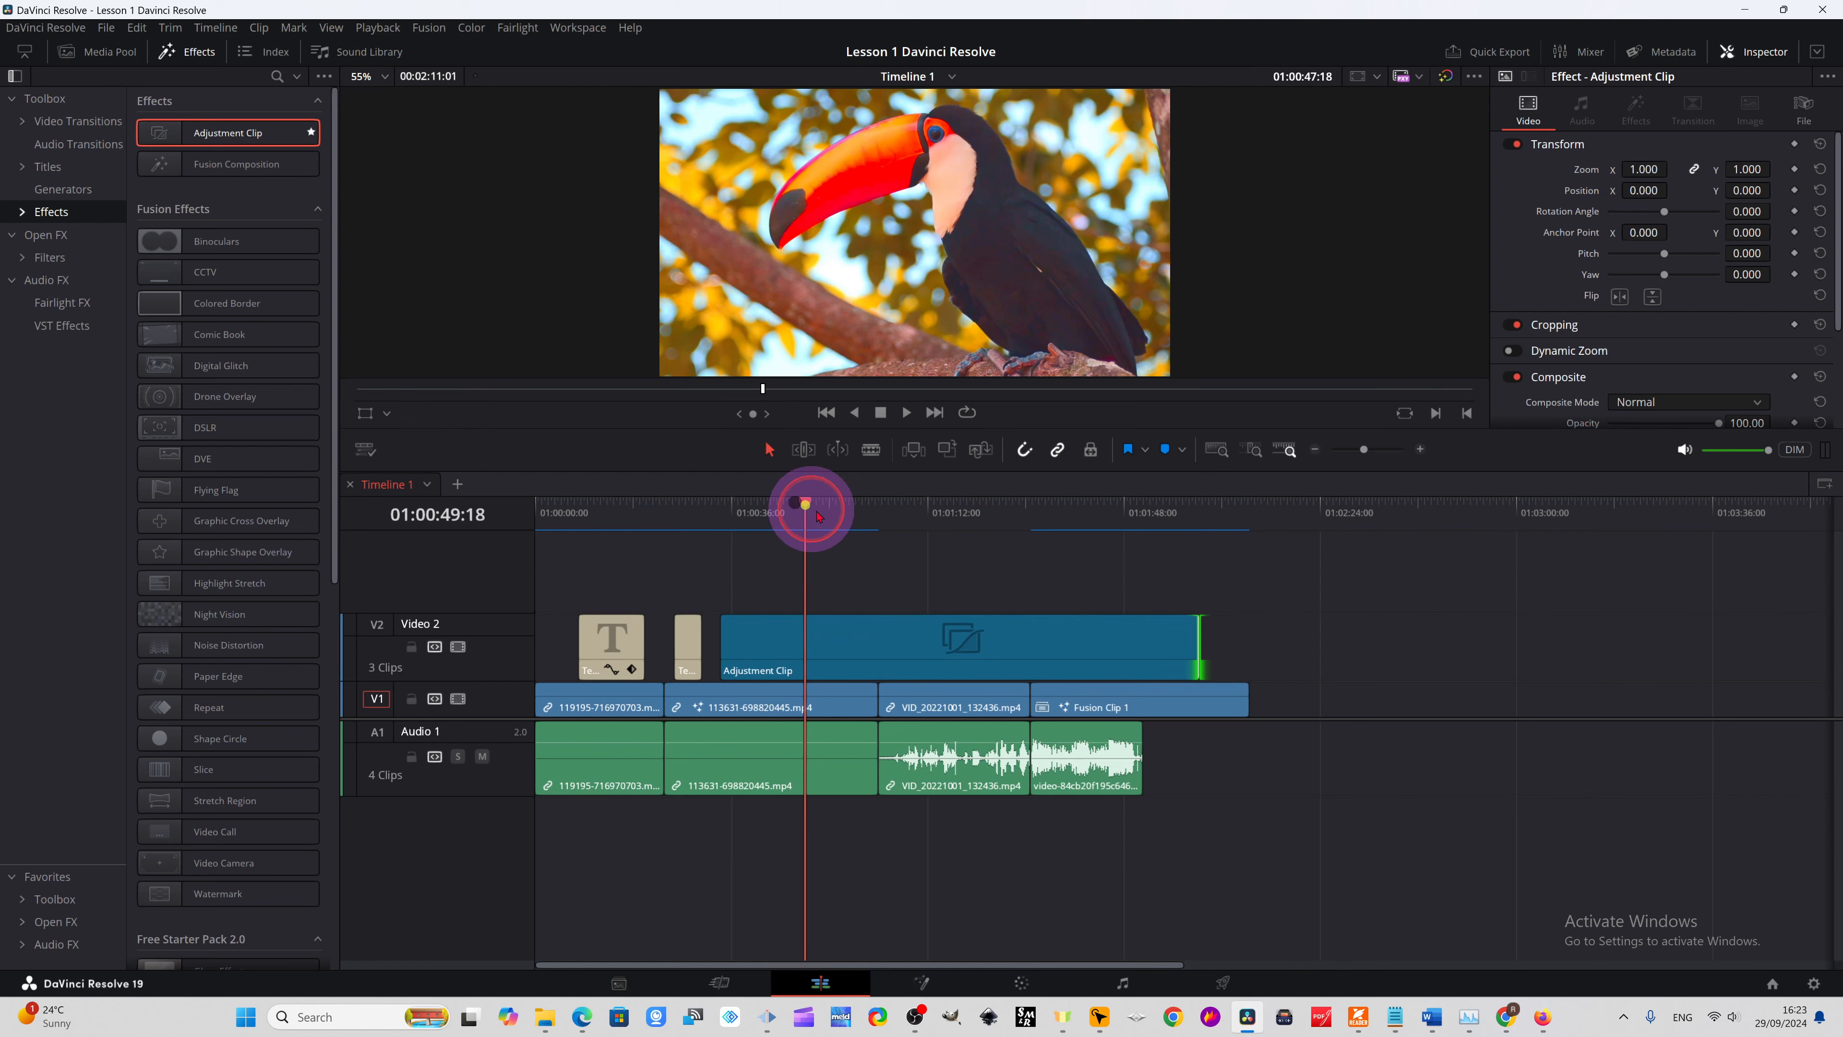
mouse_move(816, 516)
left_mouse_down()
mouse_move(913, 514)
mouse_move(844, 516)
left_mouse_up()
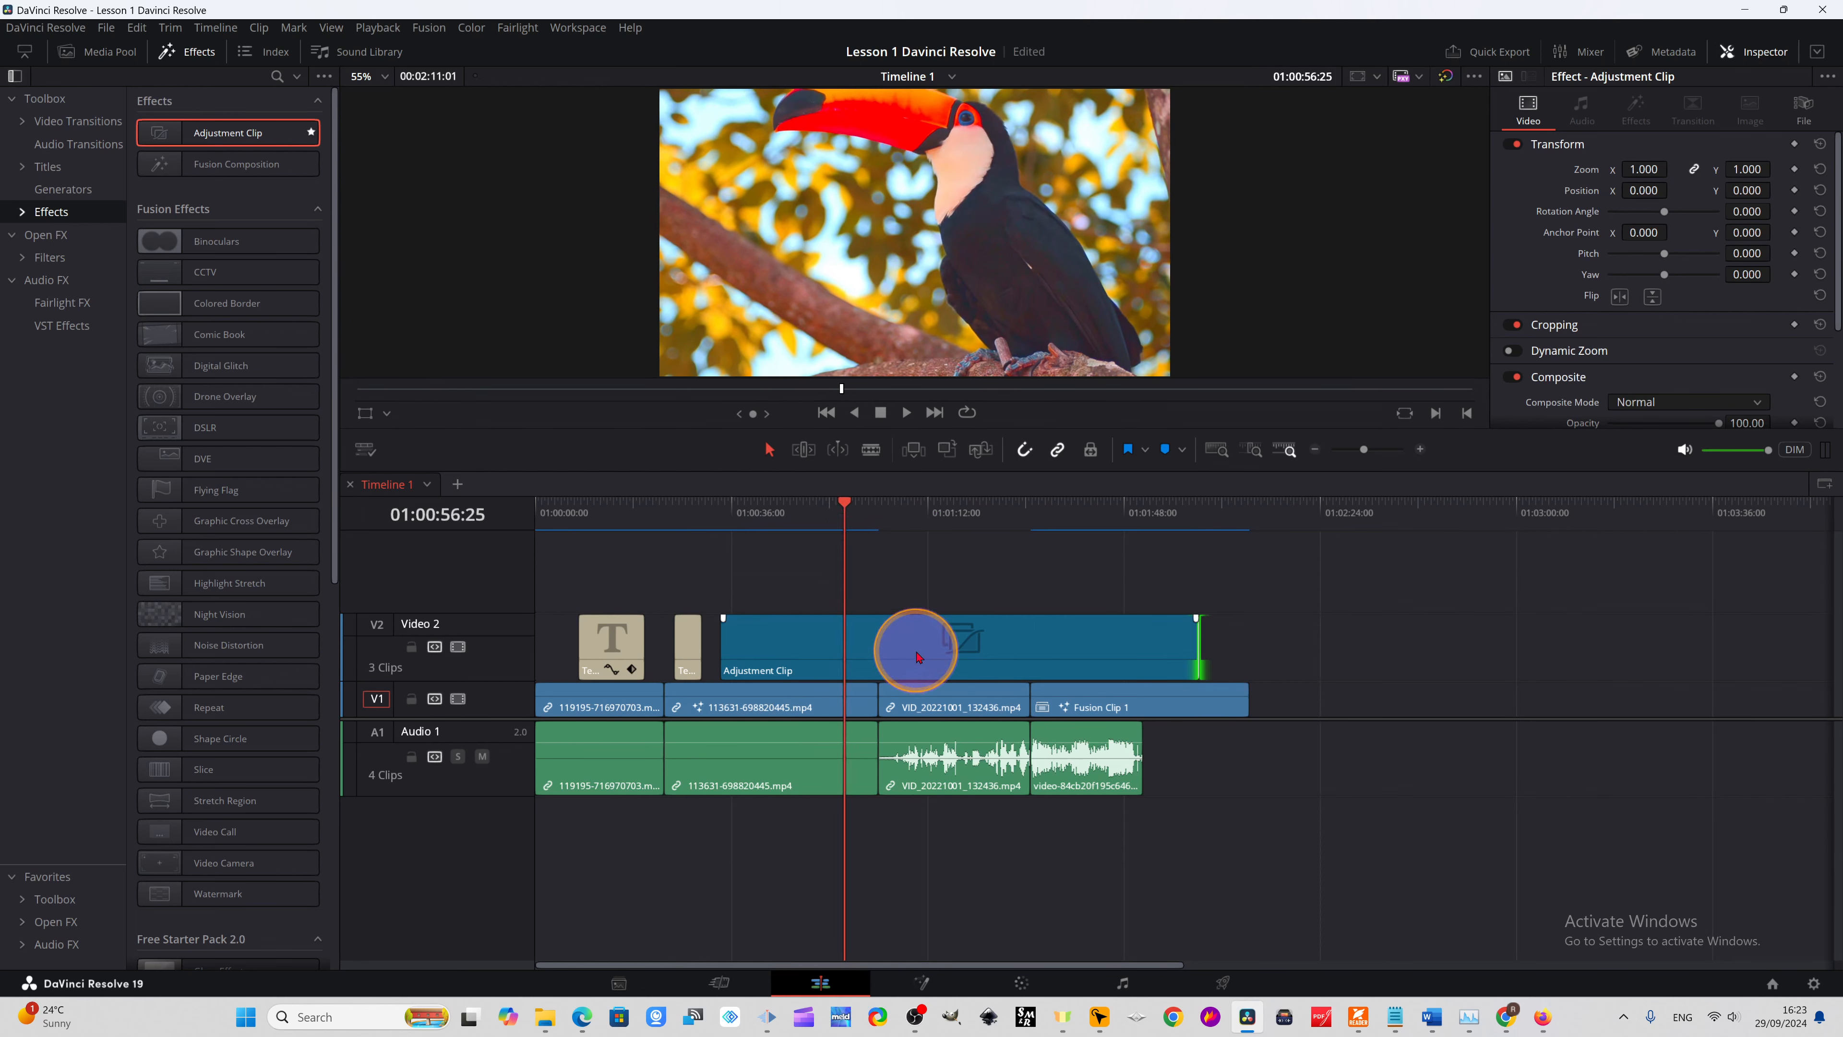
- Compare the toucan and girl clips with and without the grade by moving the lengthened adjustment clip off the footage and back twice
left_click_drag(916, 657, 1535, 639)
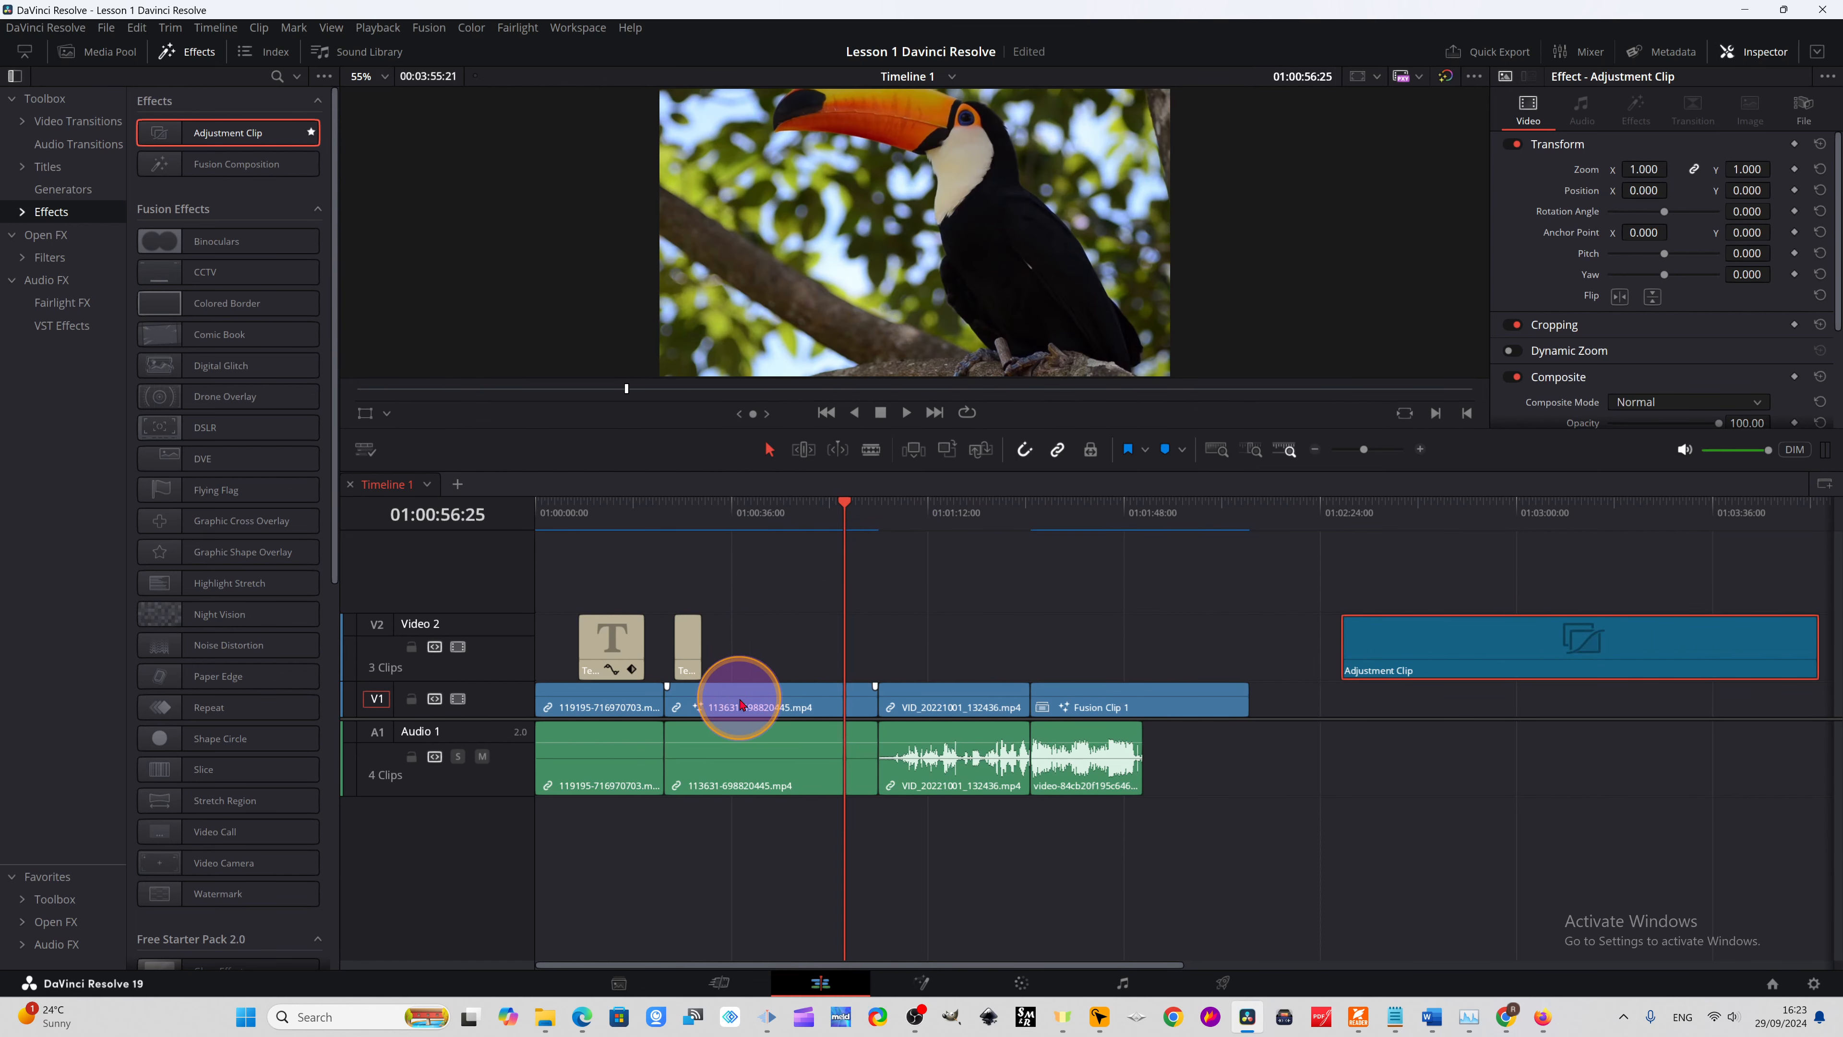
left_click_drag(846, 520, 802, 576)
left_click_drag(1577, 638, 913, 646)
left_click_drag(804, 509, 948, 566)
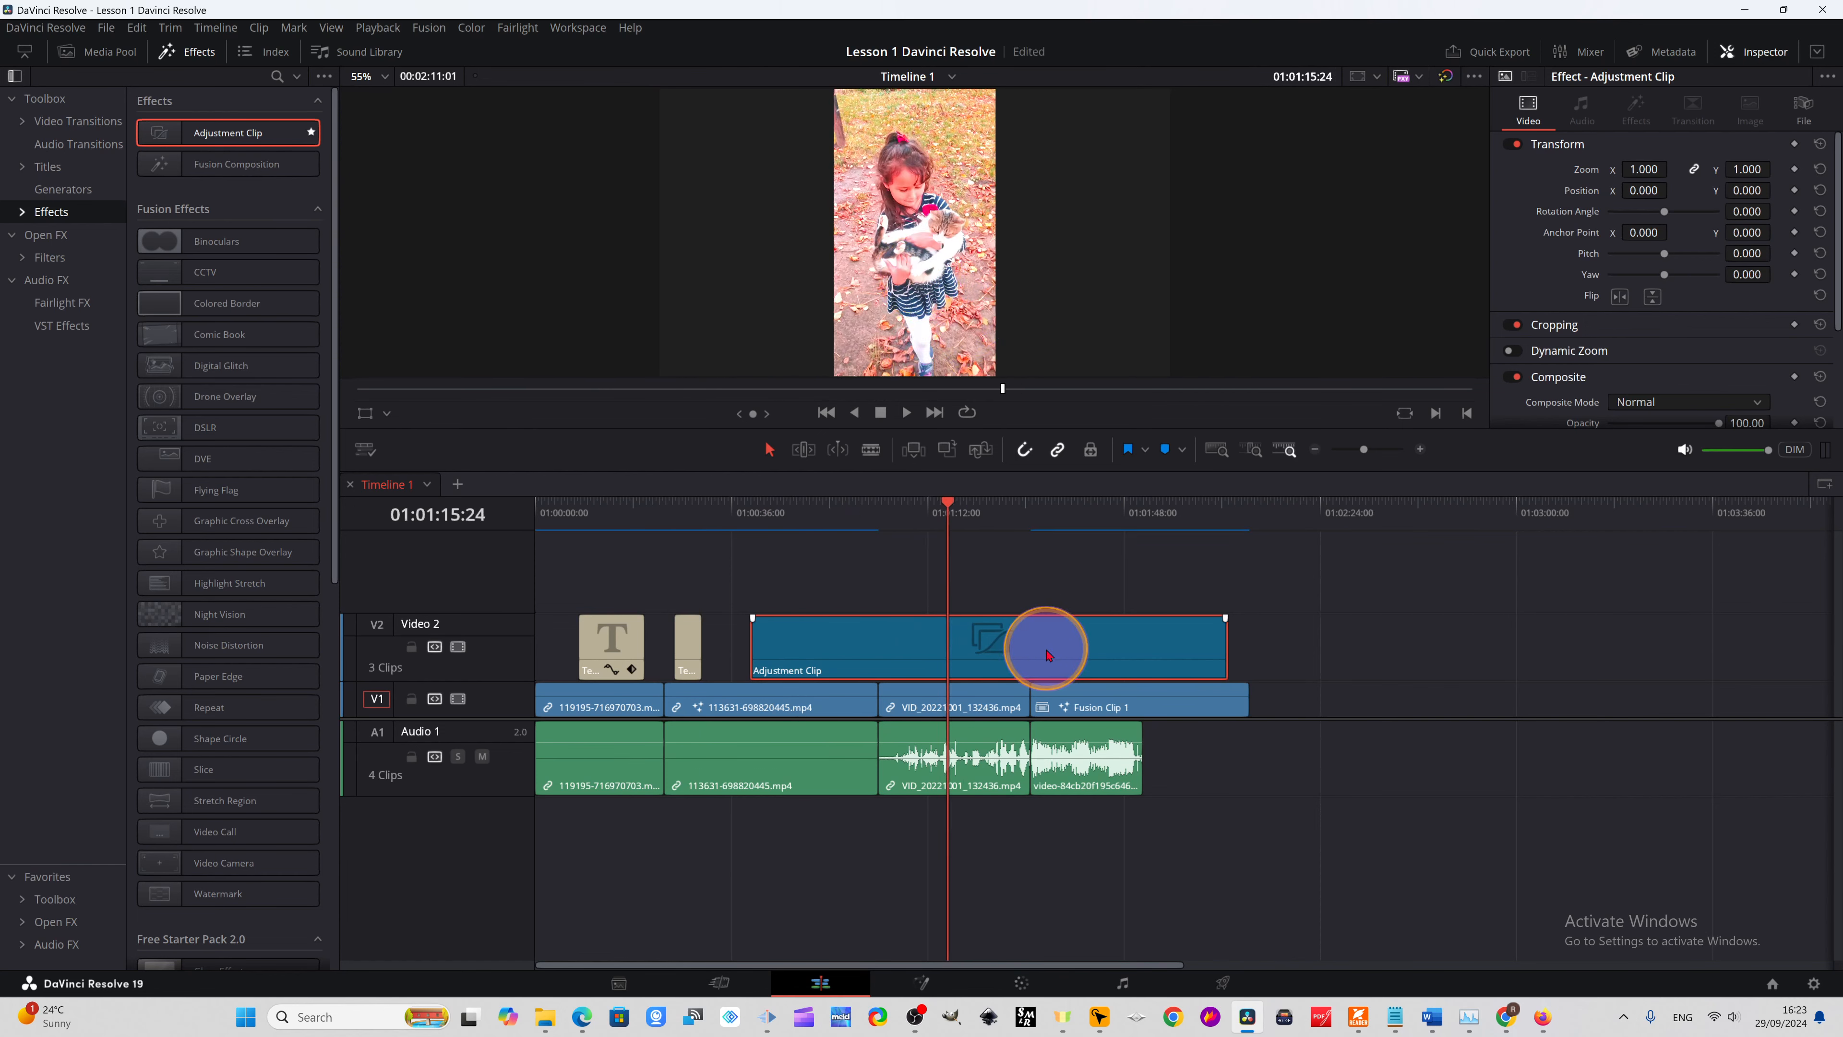
left_click_drag(1041, 651, 1661, 664)
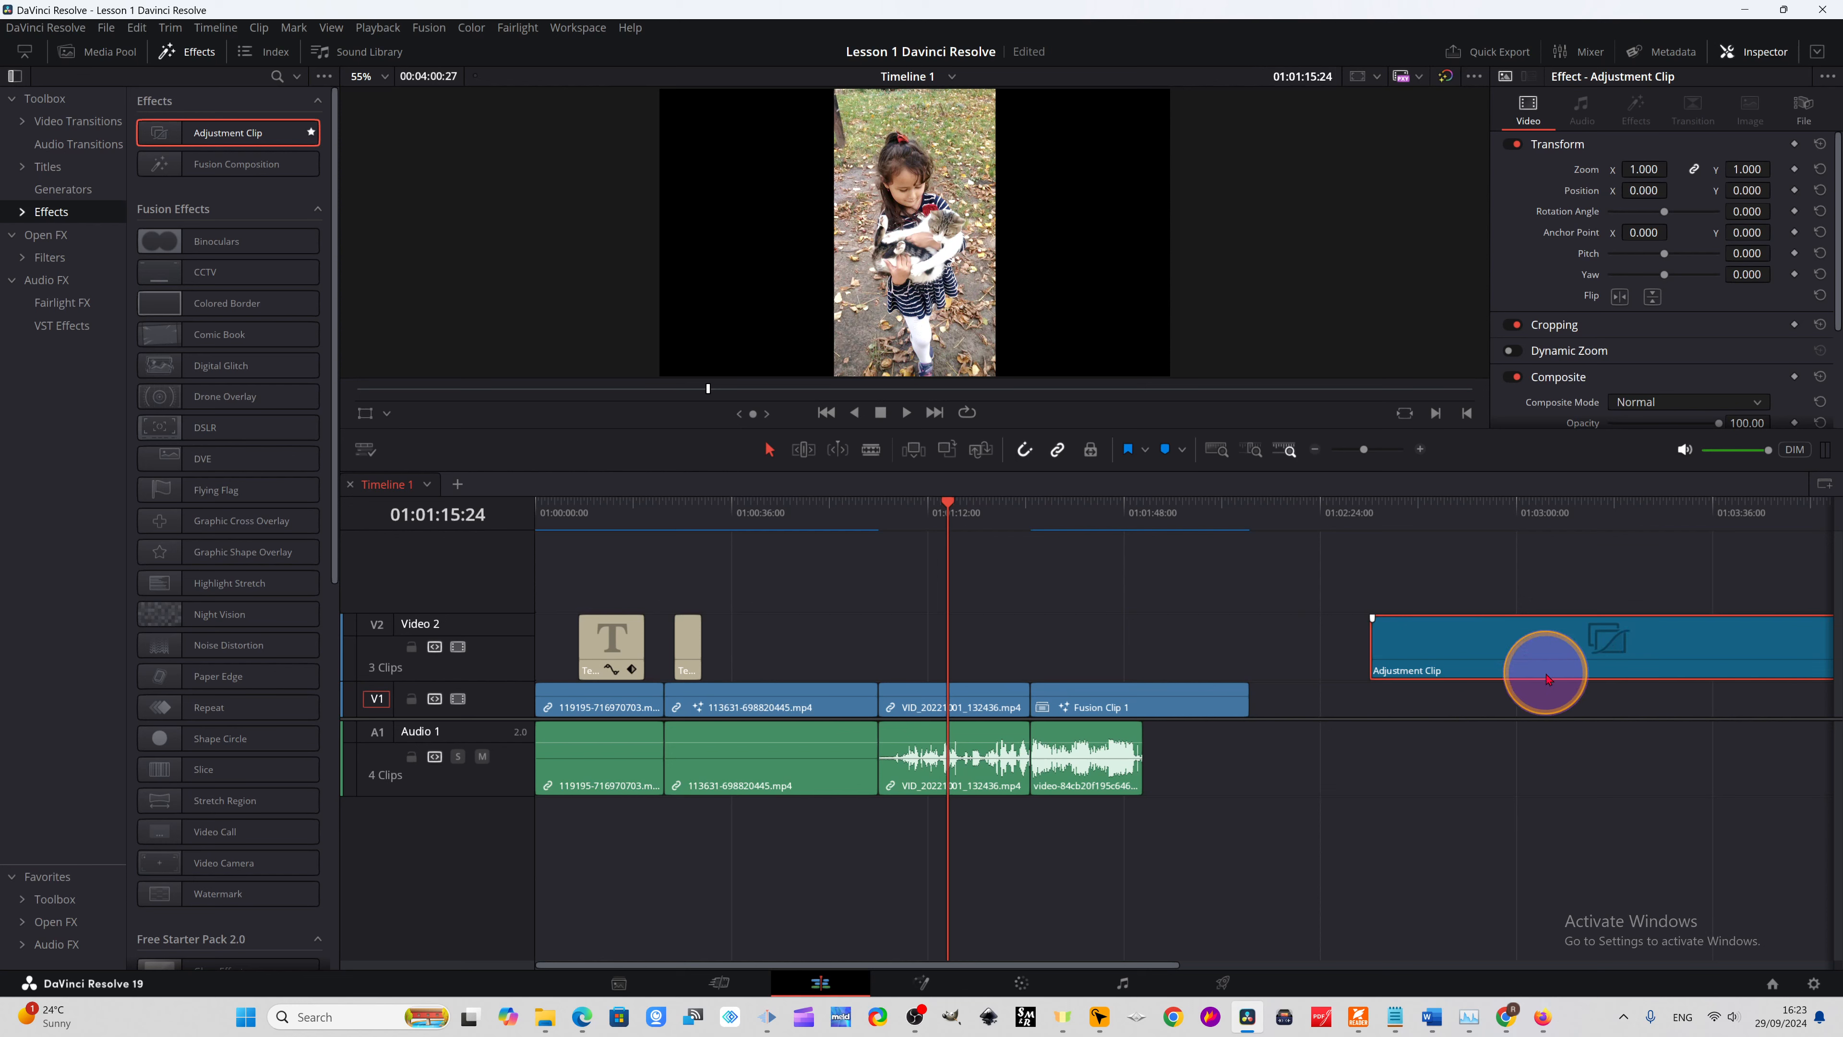
left_click_drag(1538, 666, 951, 674)
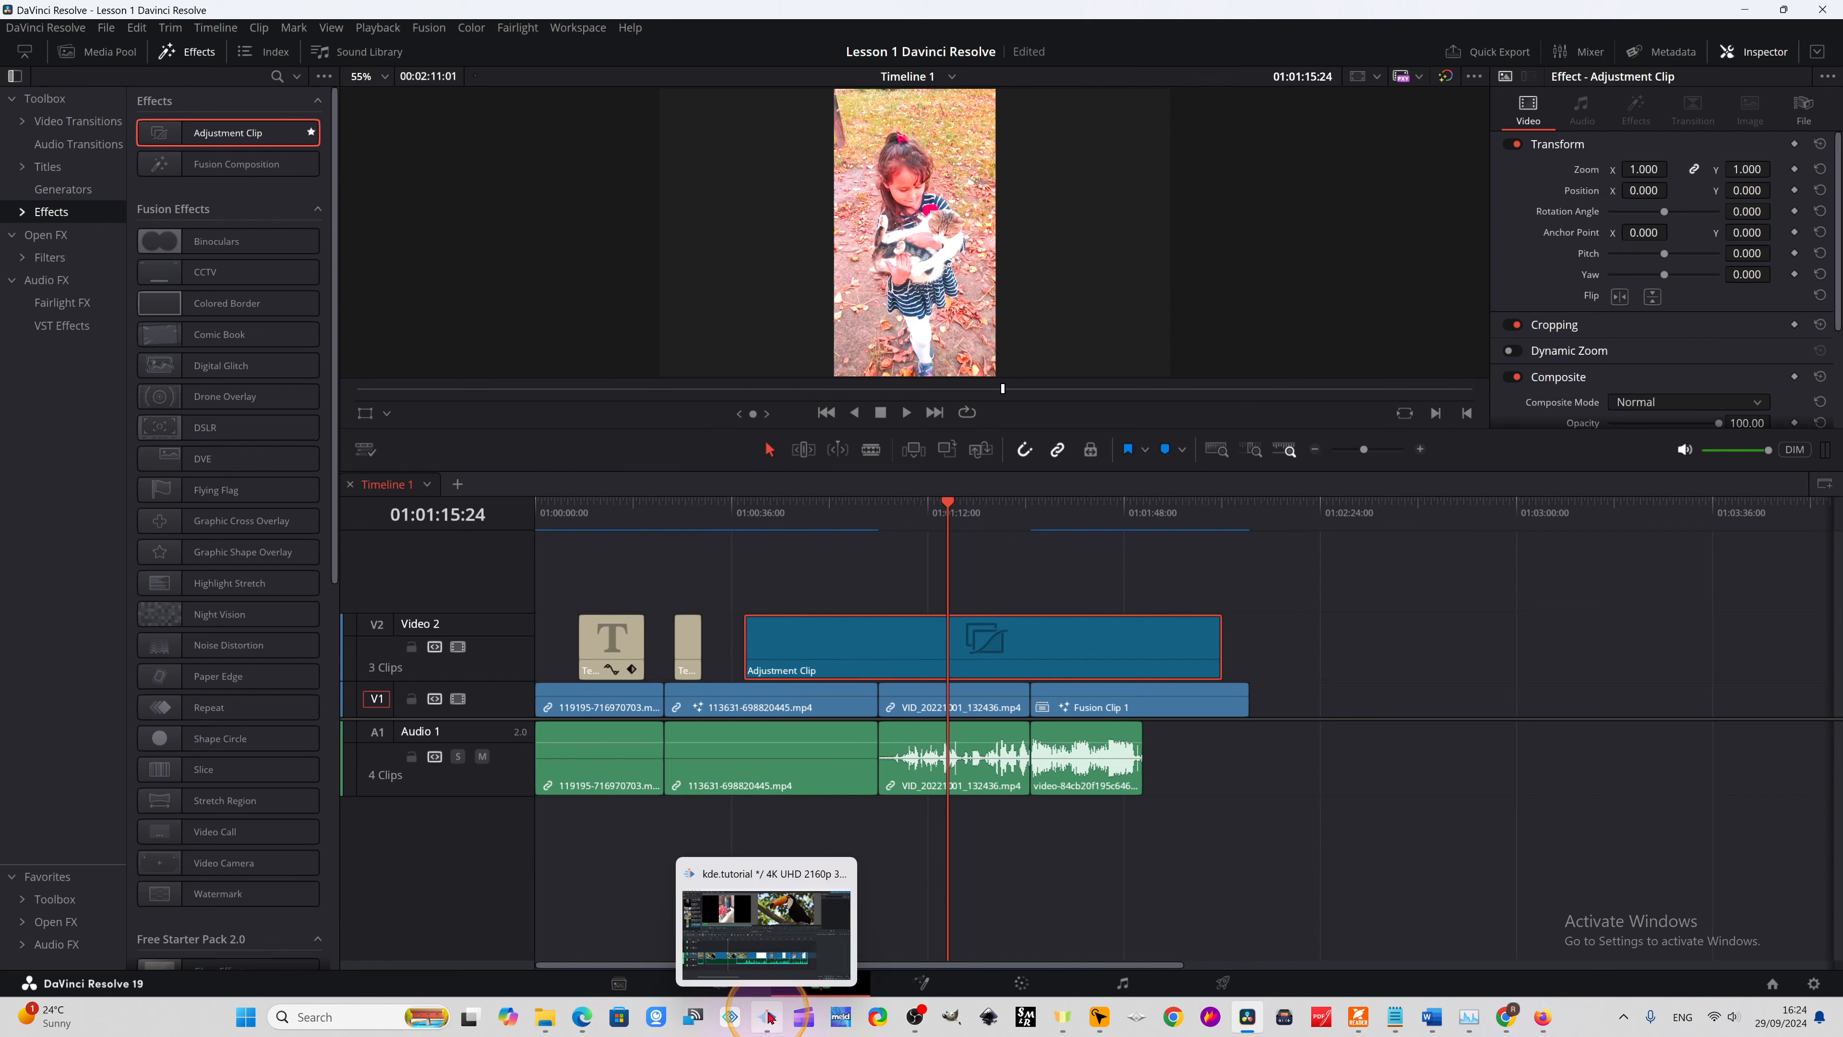
- Switch to Kdenlive and preview the toucan and balloon clips on its timeline
left_click(769, 1017)
left_click_drag(498, 566, 455, 639)
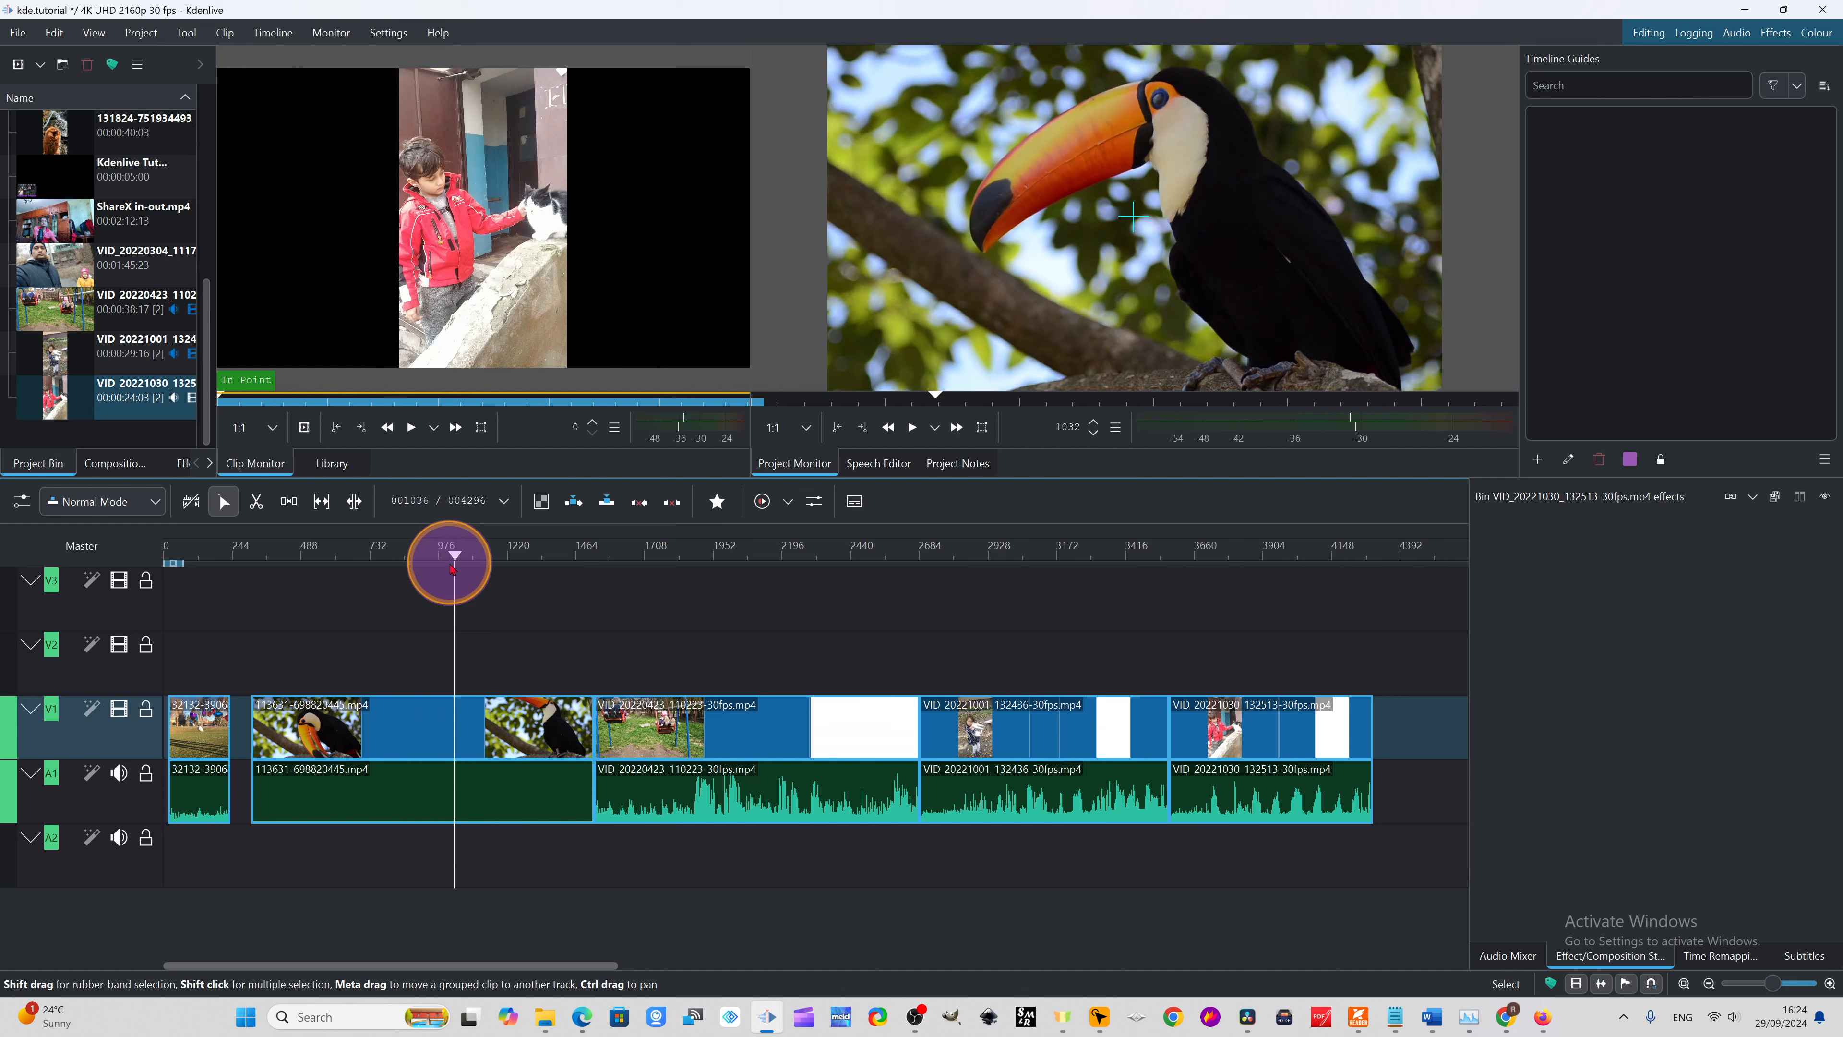
left_click_drag(452, 568, 194, 744)
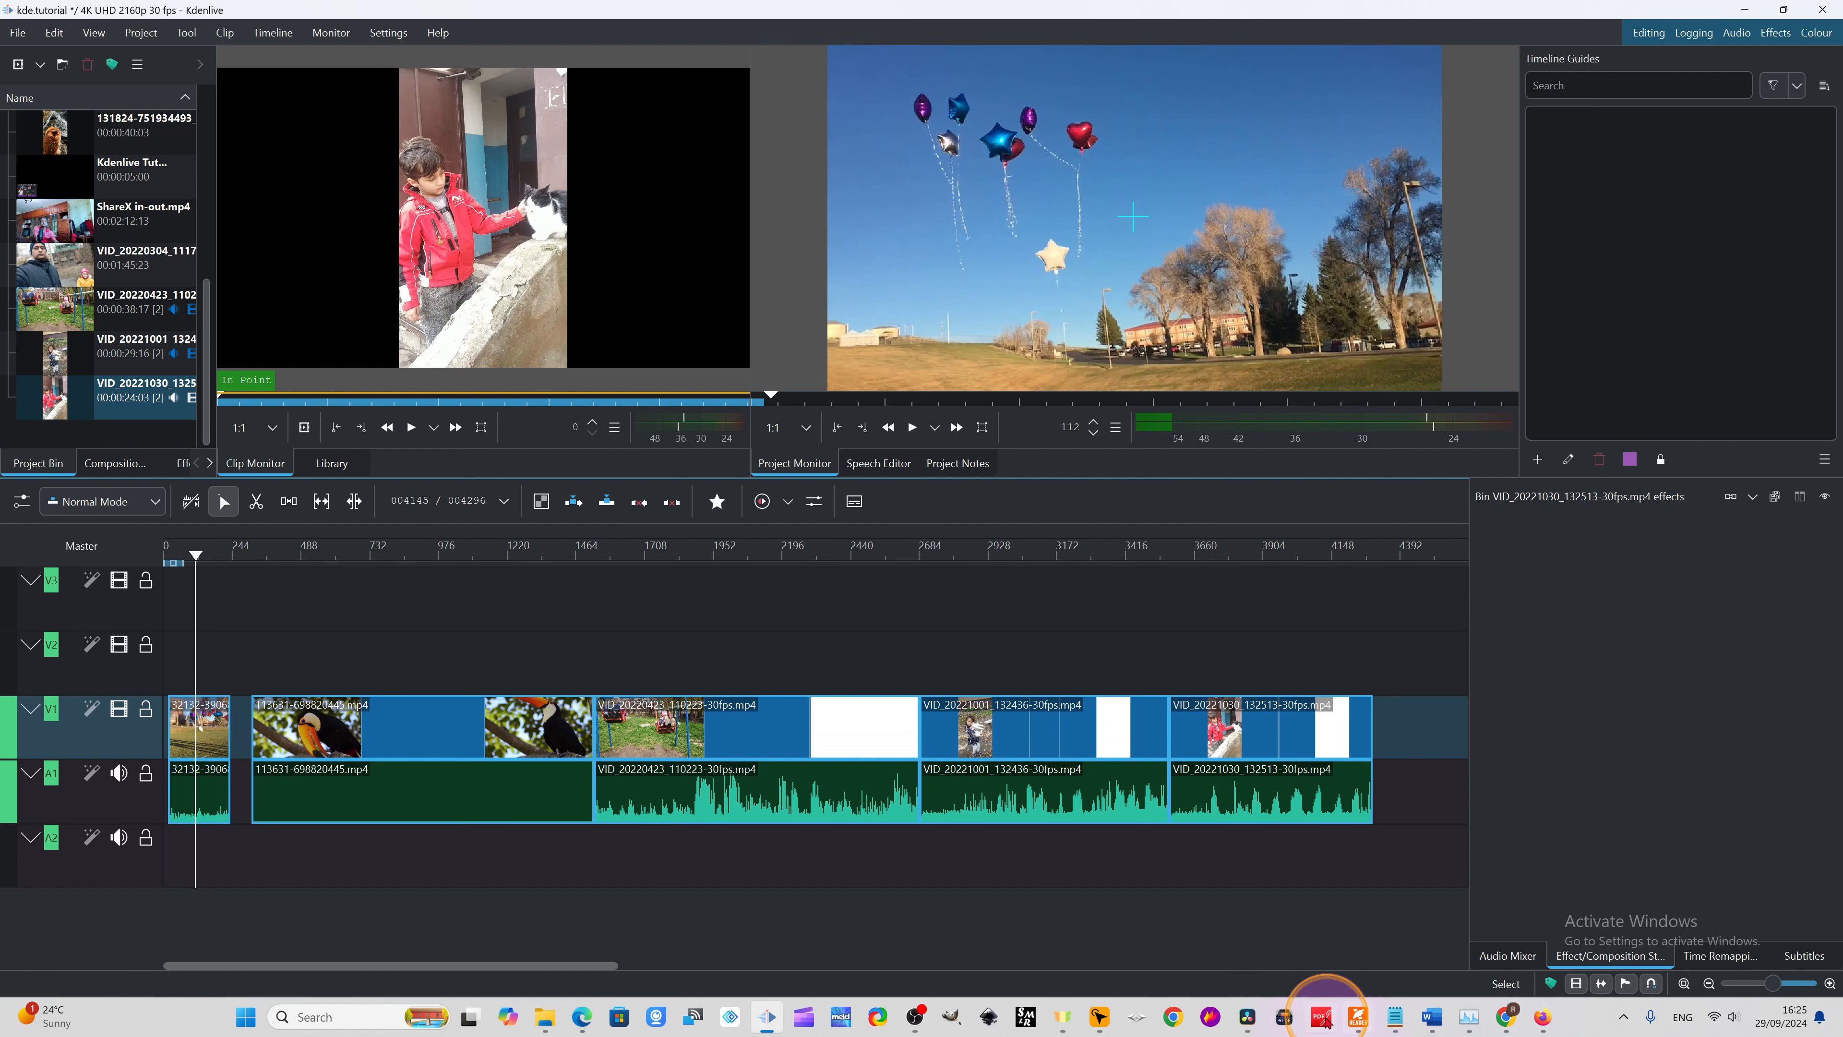
- Switch back to DaVinci Resolve and move the adjustment clip to a new Video 3 track at the start of the timeline
left_click(1248, 1016)
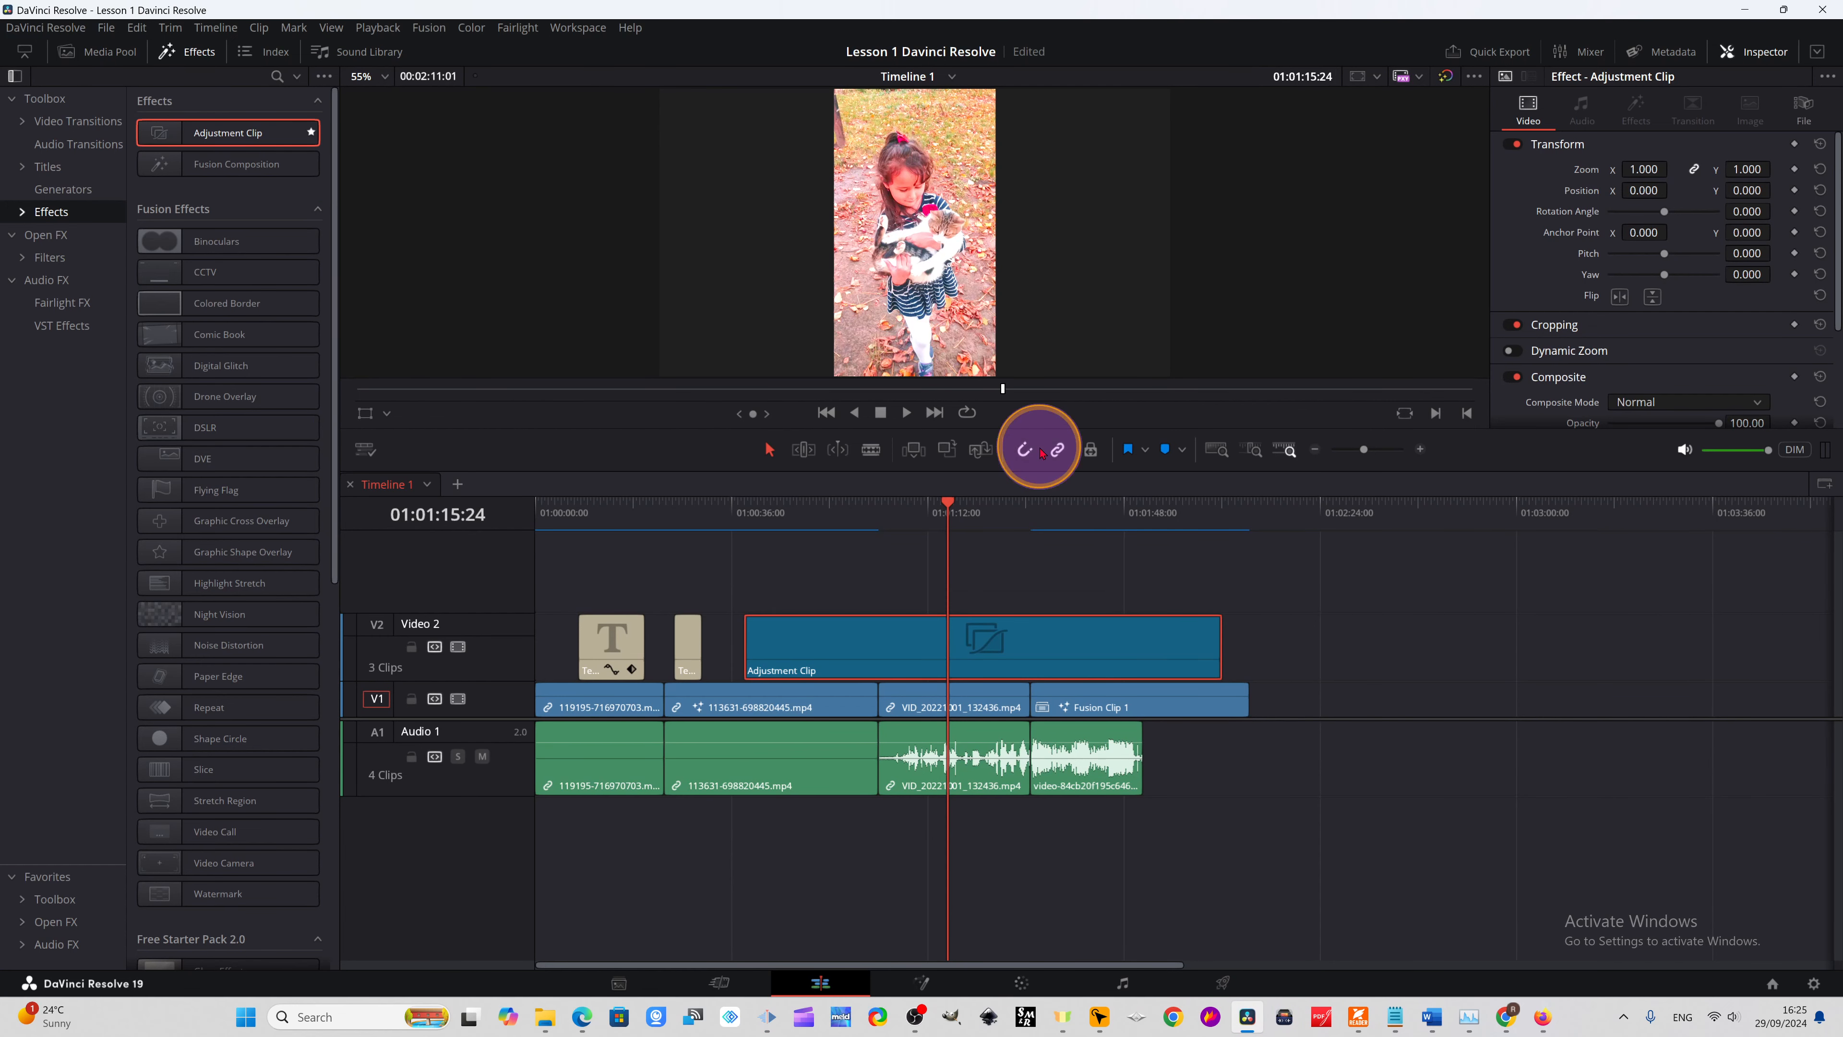
left_click(835, 663)
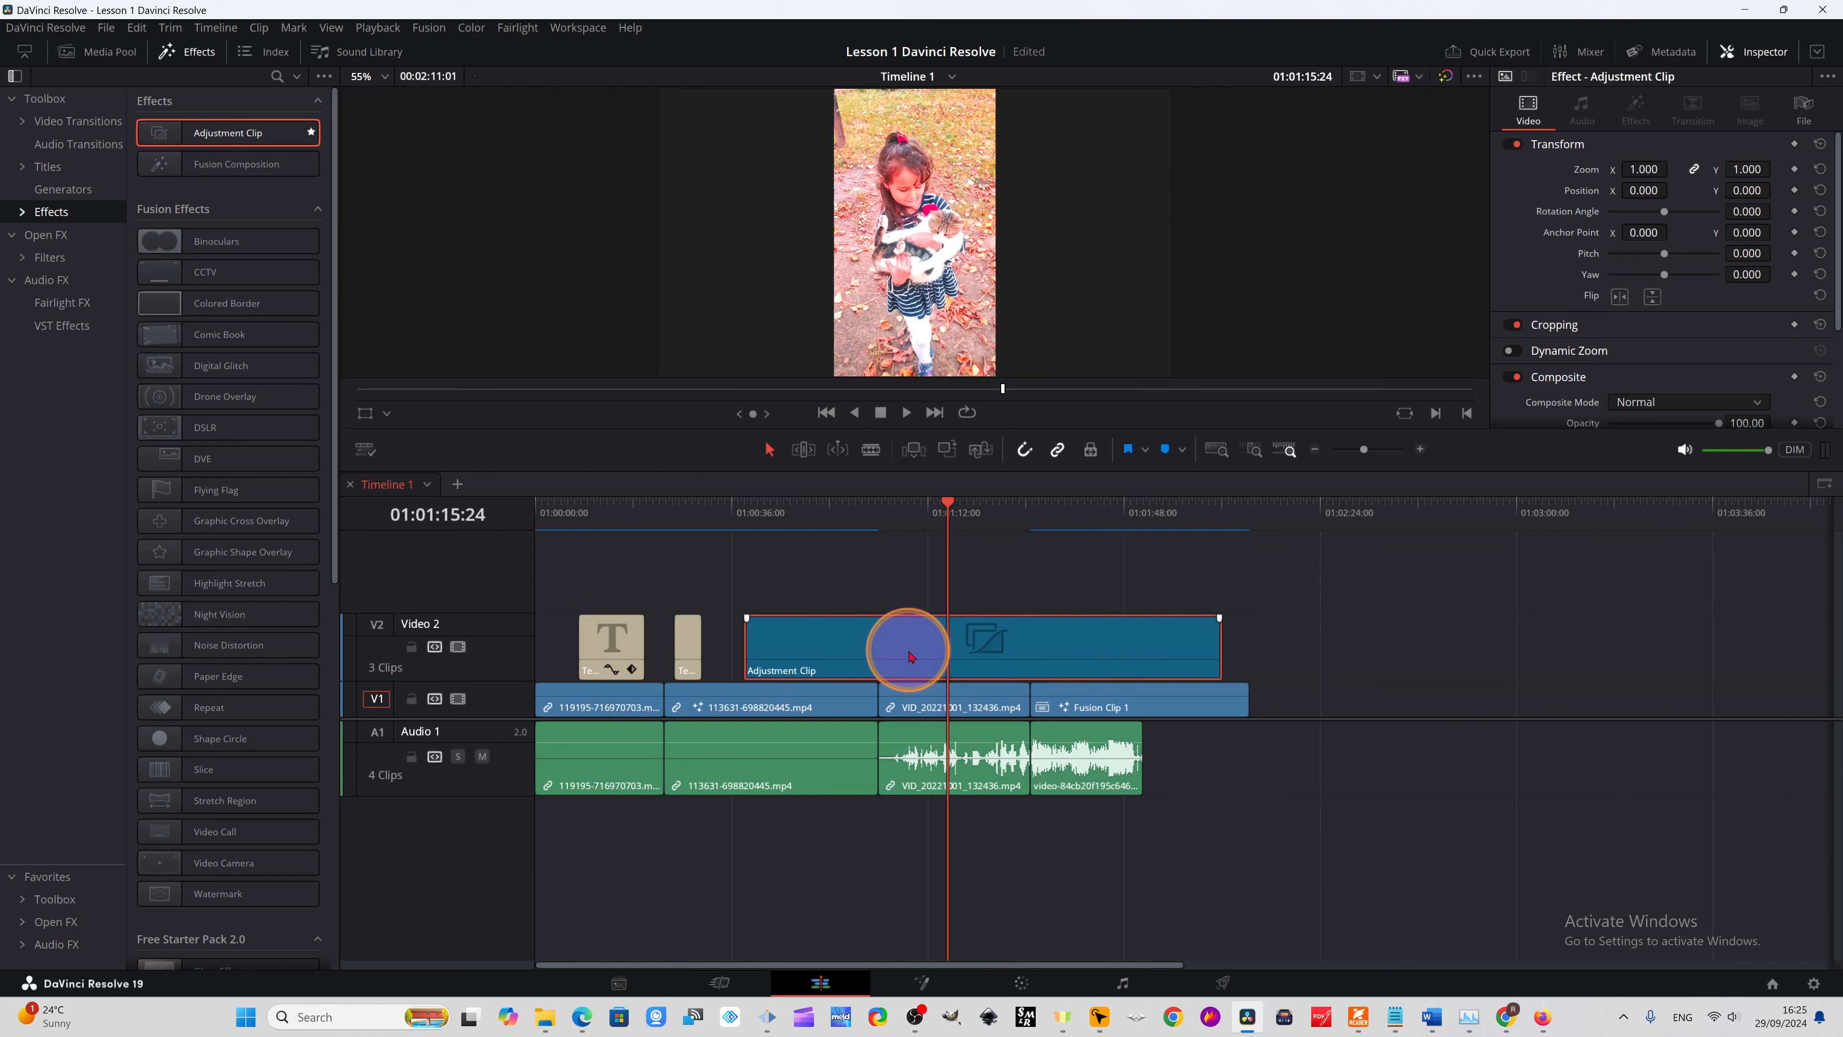
left_click_drag(909, 656, 643, 541)
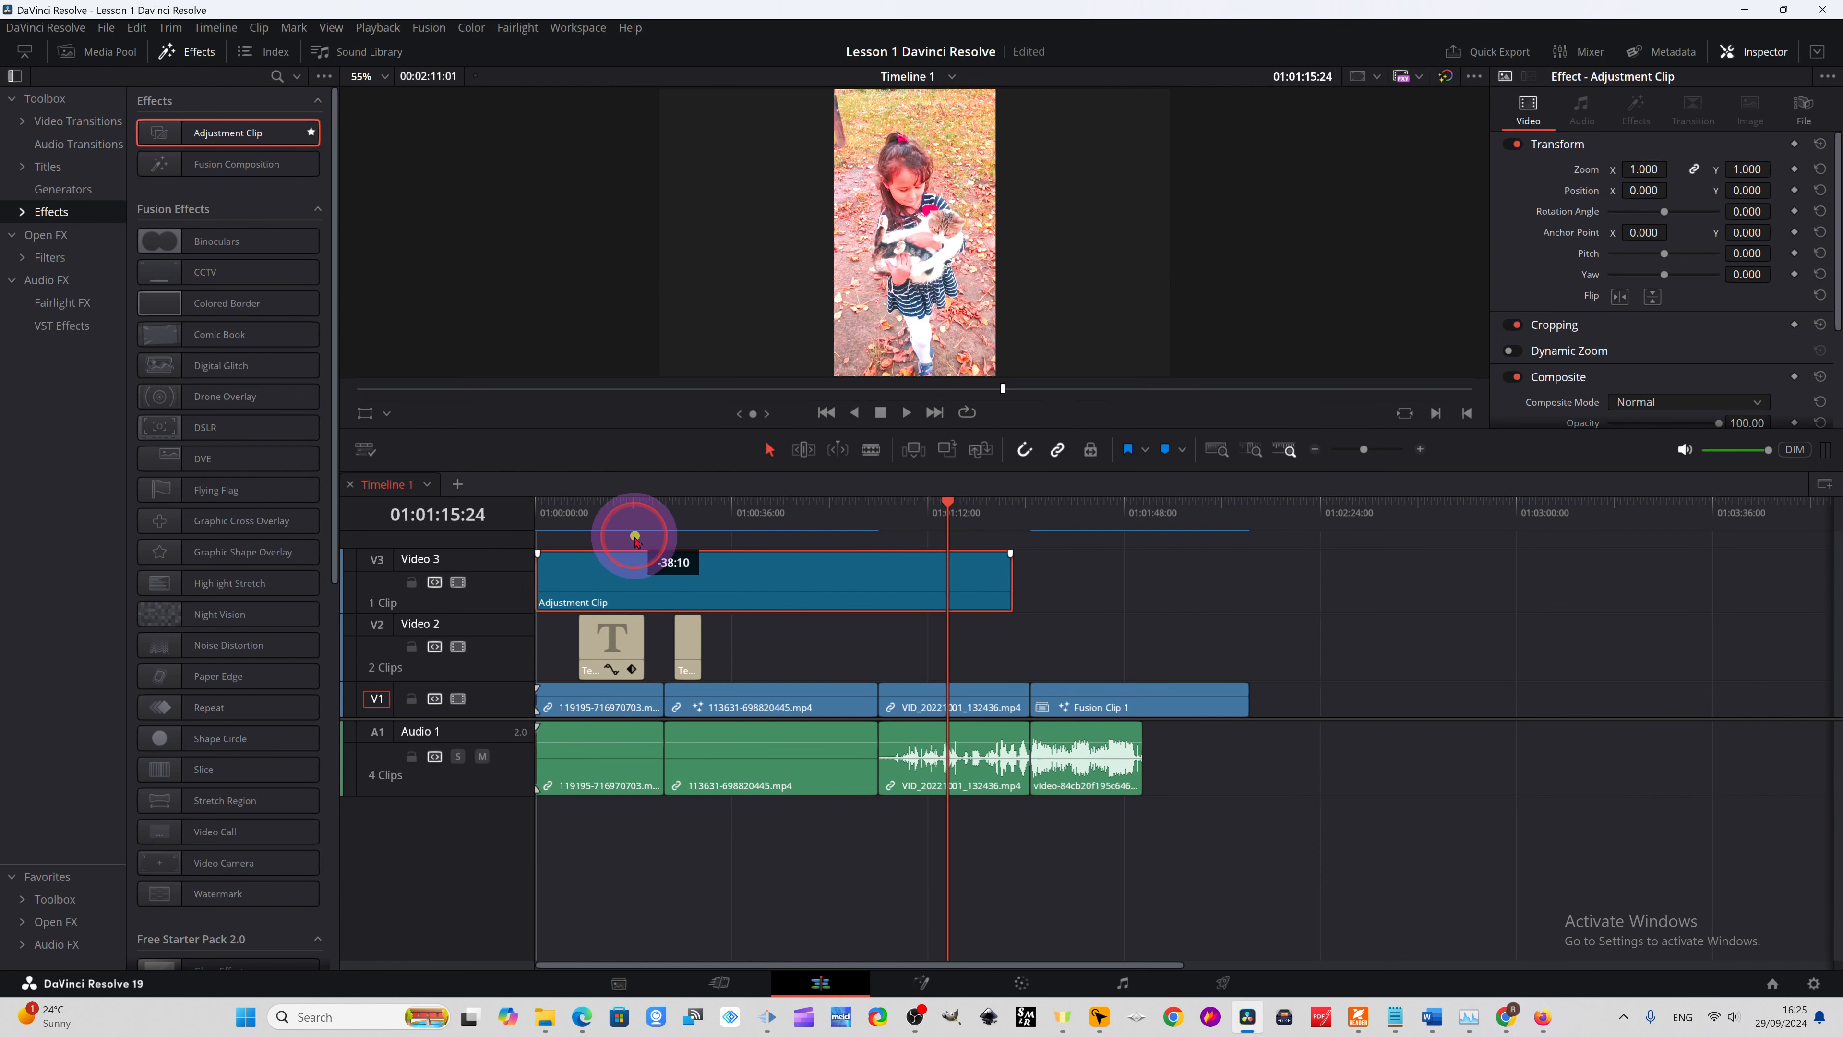
left_click_drag(946, 515, 572, 552)
- Return the adjustment clip to Video 2 just after the second title and shorten its end to early in Fusion Clip 1
left_click_drag(683, 576, 860, 625)
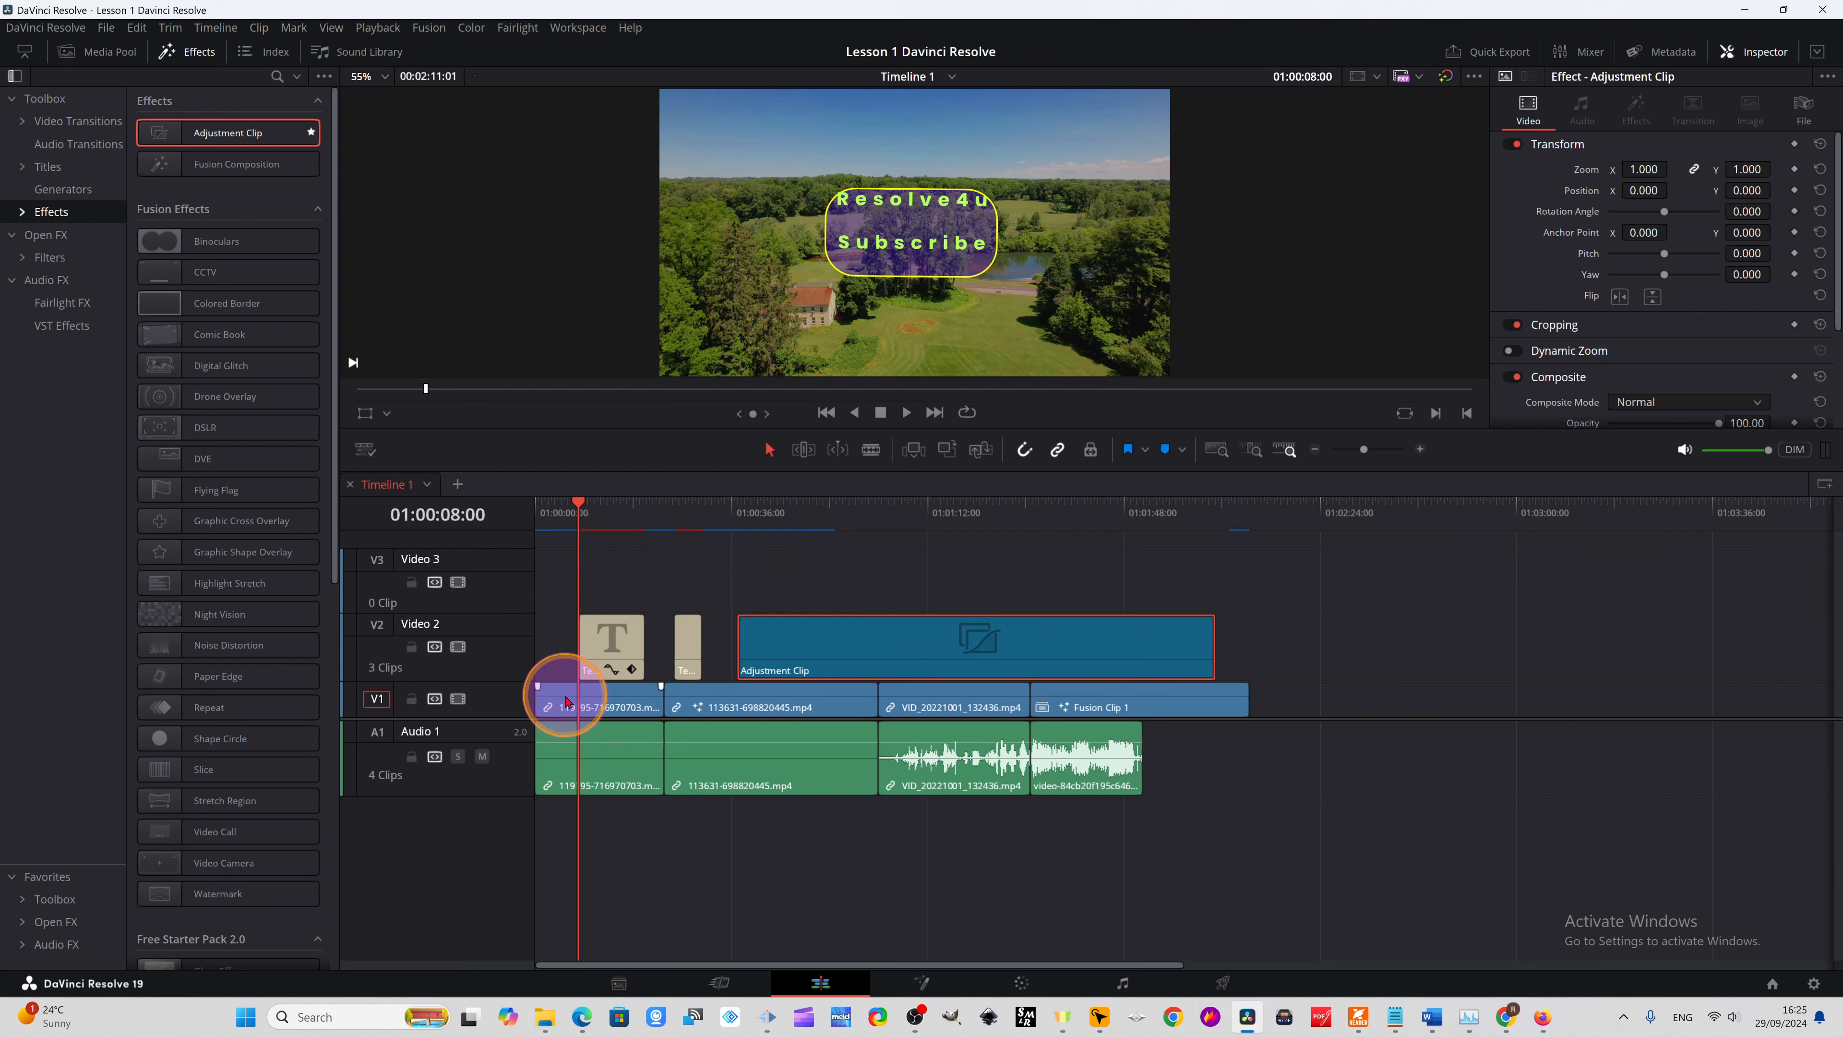
left_click_drag(1026, 673, 981, 672)
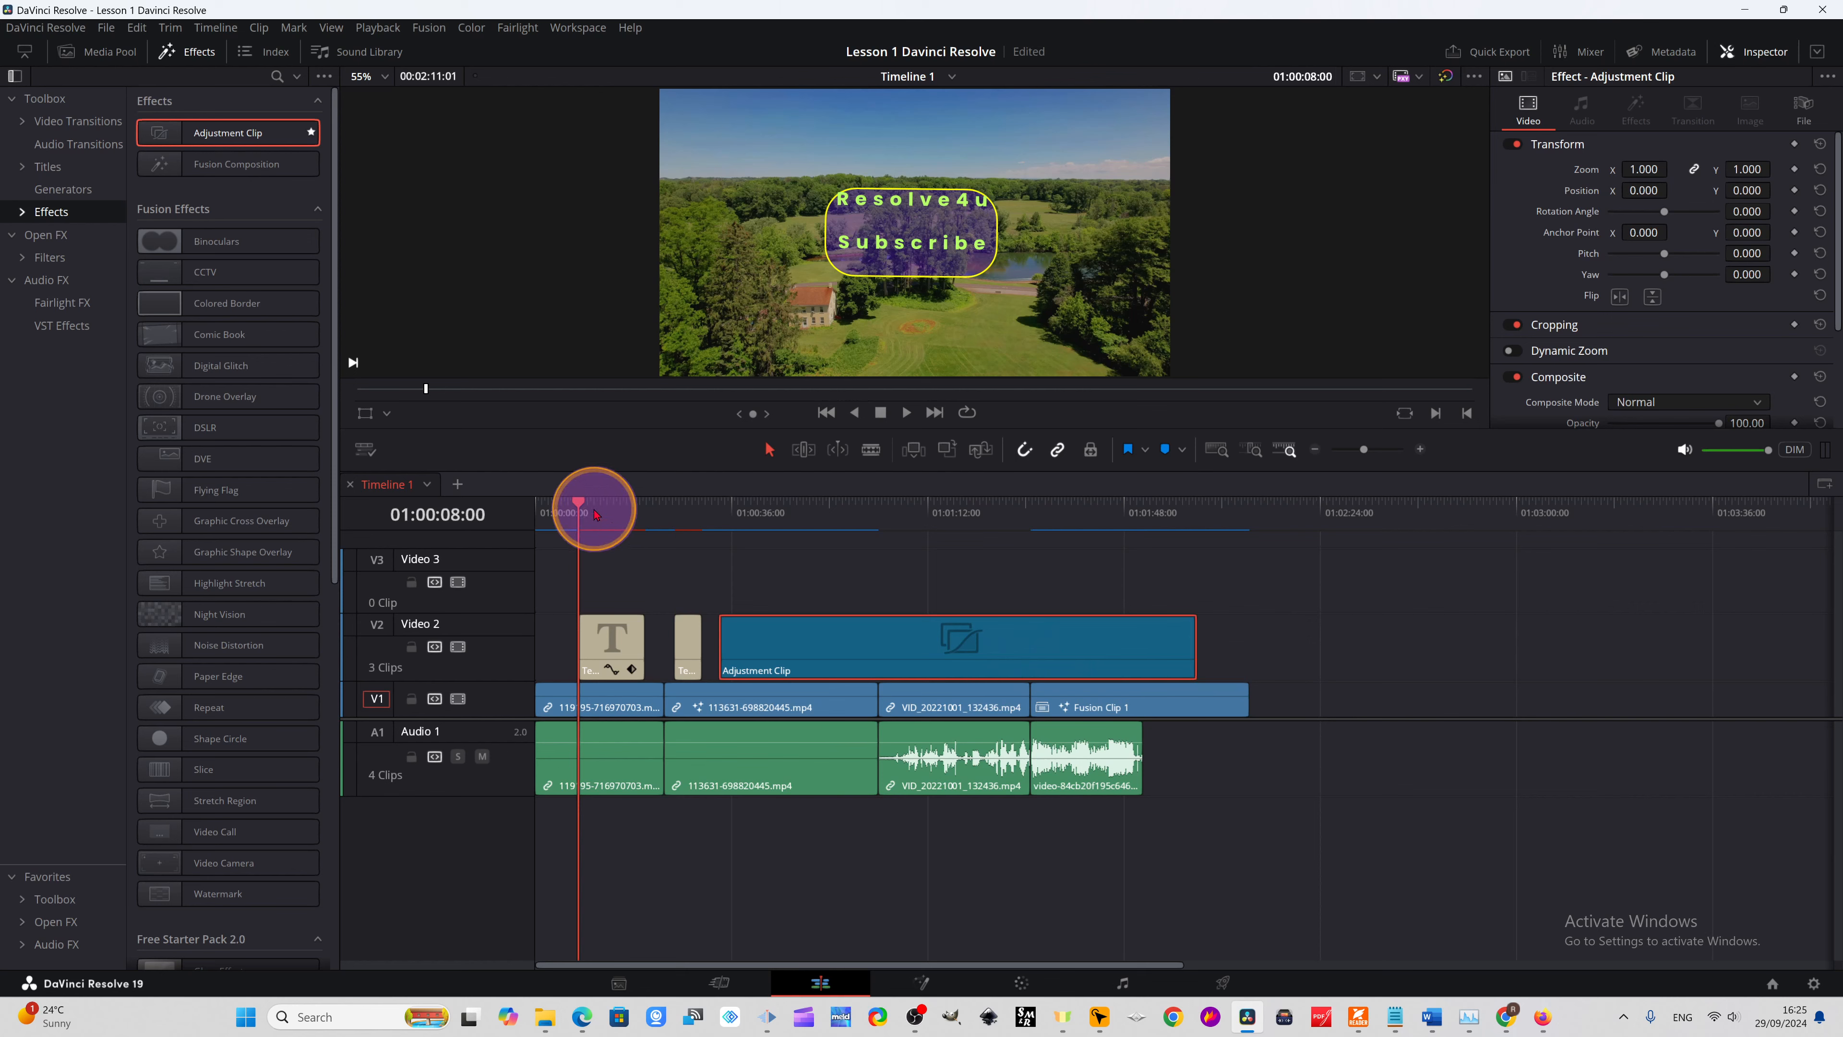
left_click_drag(579, 508, 1047, 628)
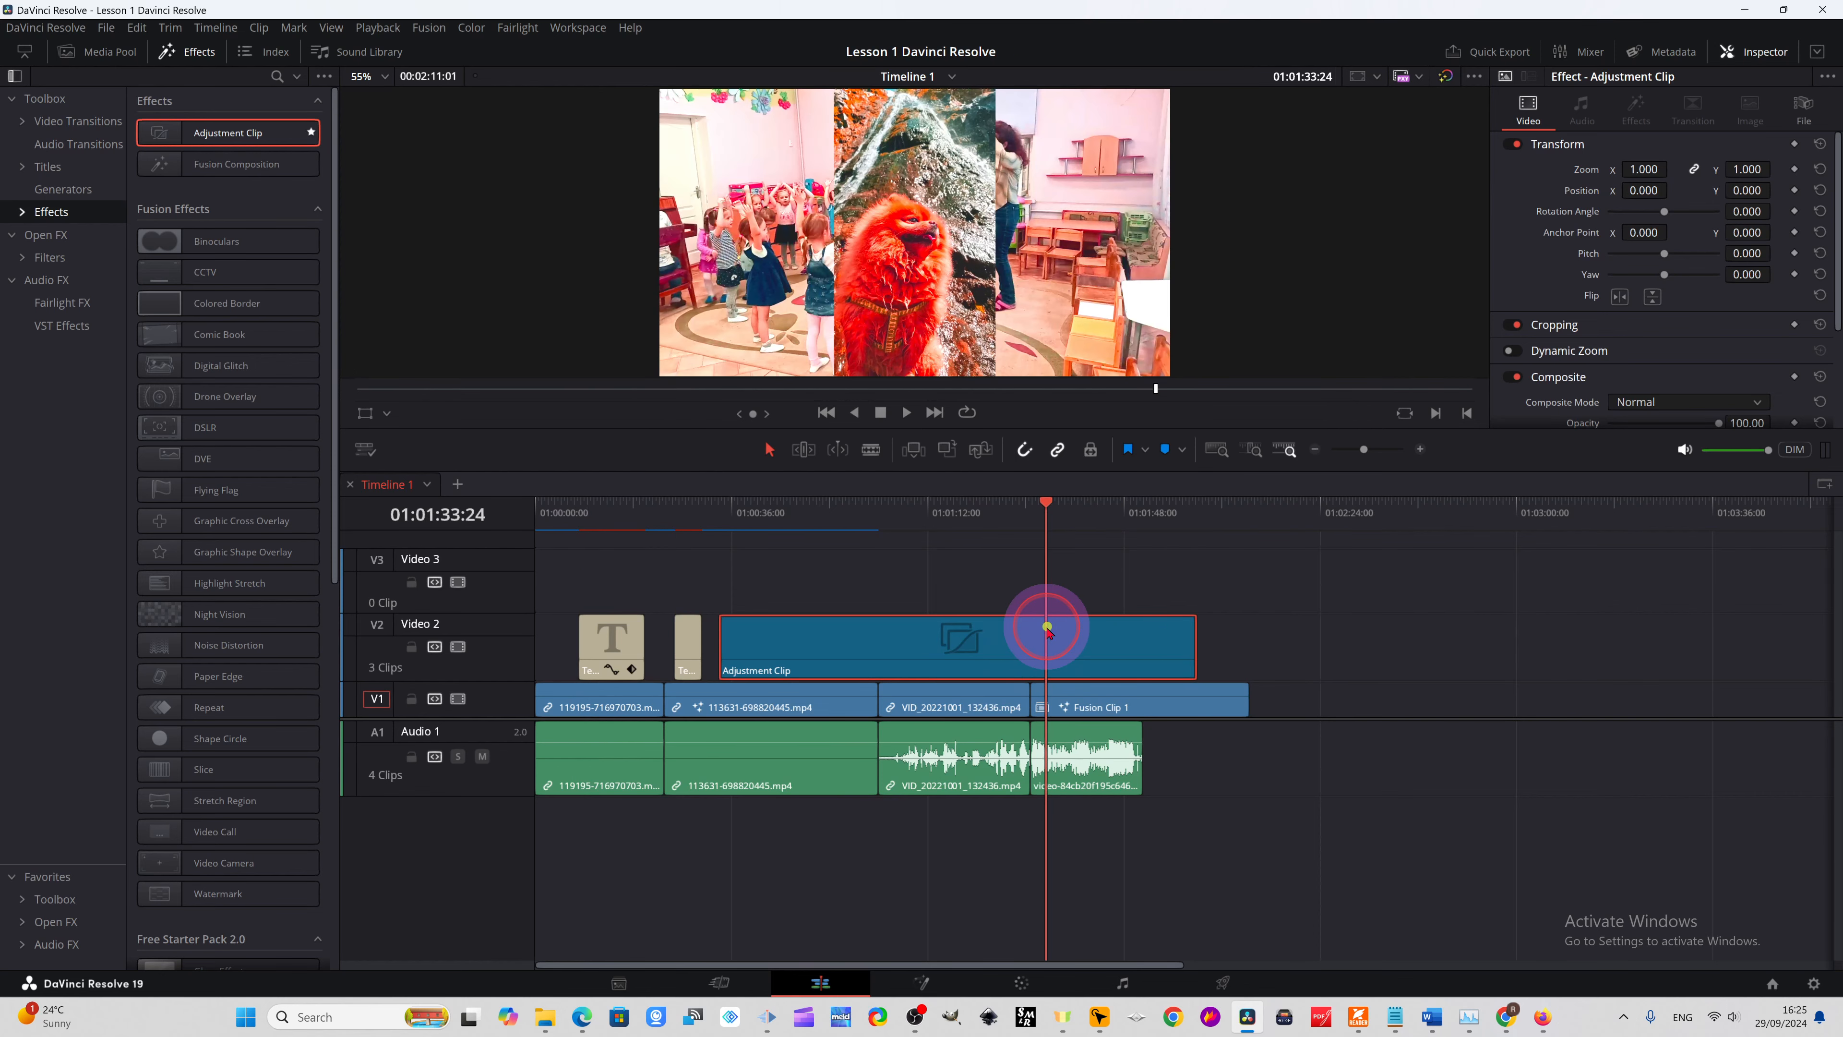
left_click_drag(1185, 646, 1074, 639)
left_click_drag(1053, 519, 1010, 547)
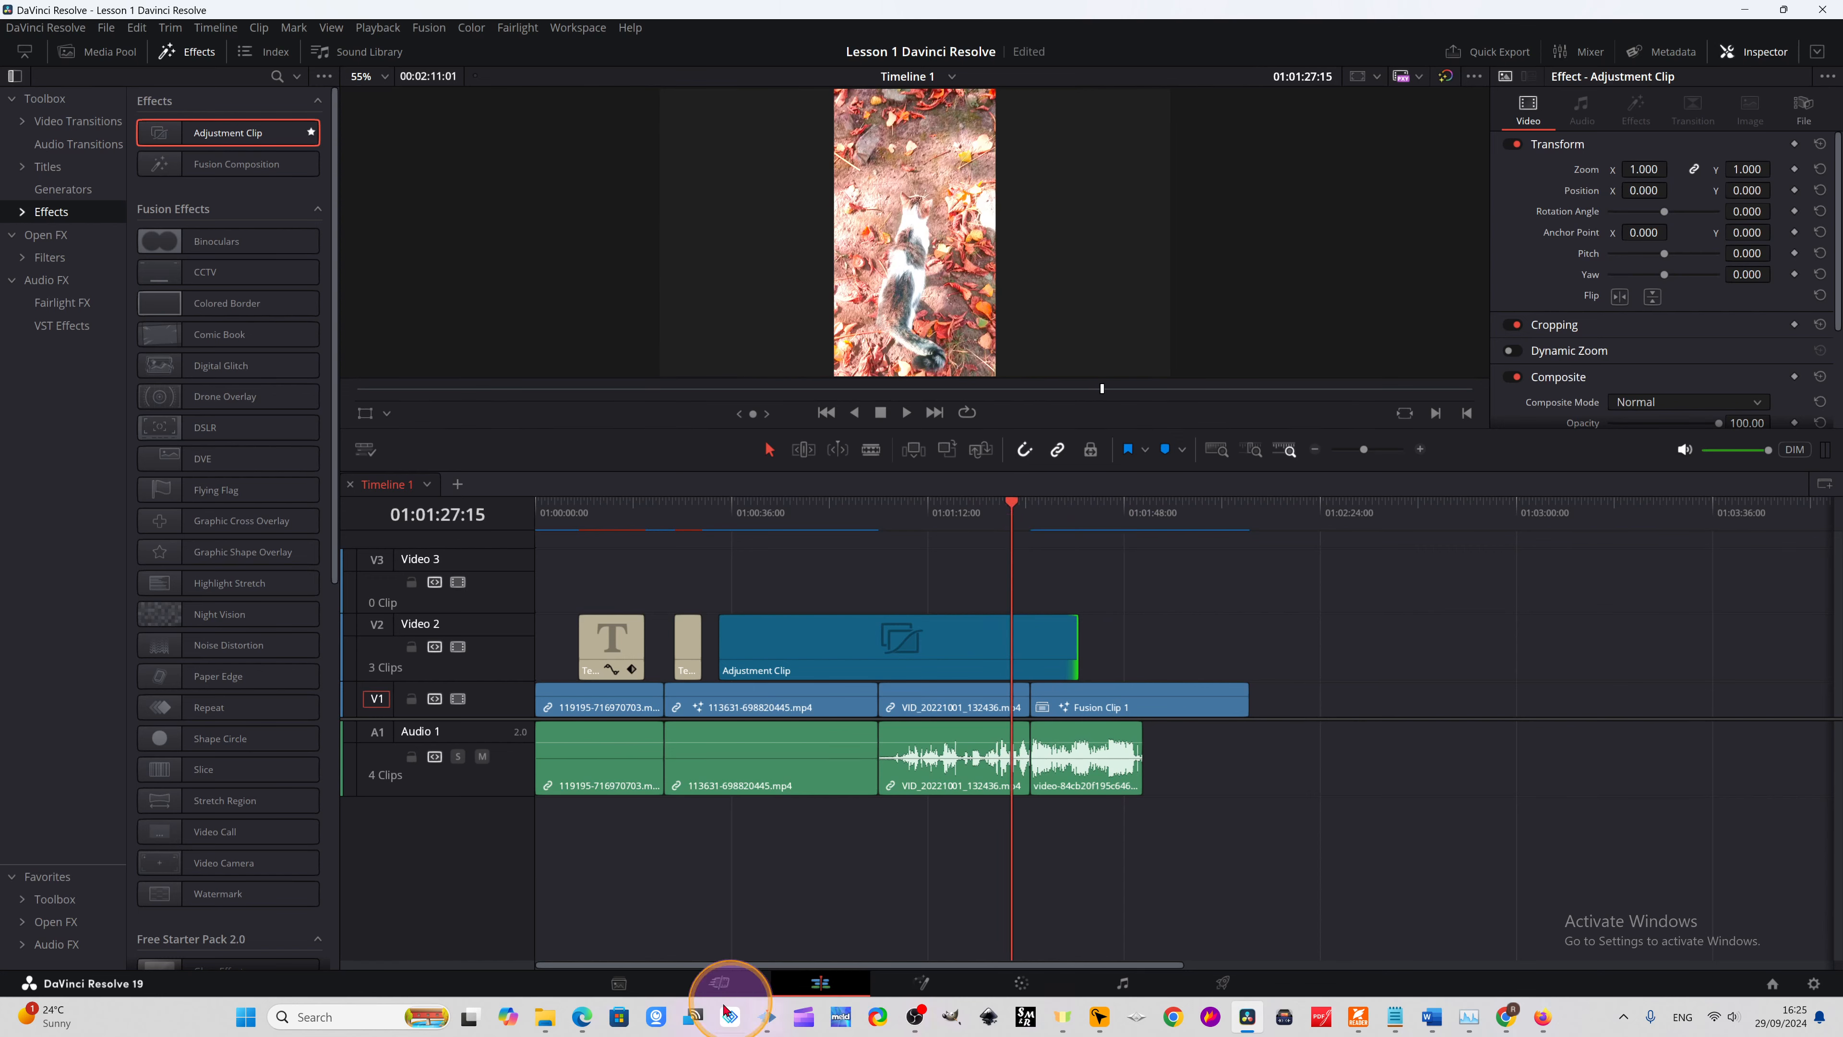
- Switch to Kdenlive, move the balloon clip from V1 to V2 at the timeline start, and place the playhead on the toucan clip
left_click(768, 1017)
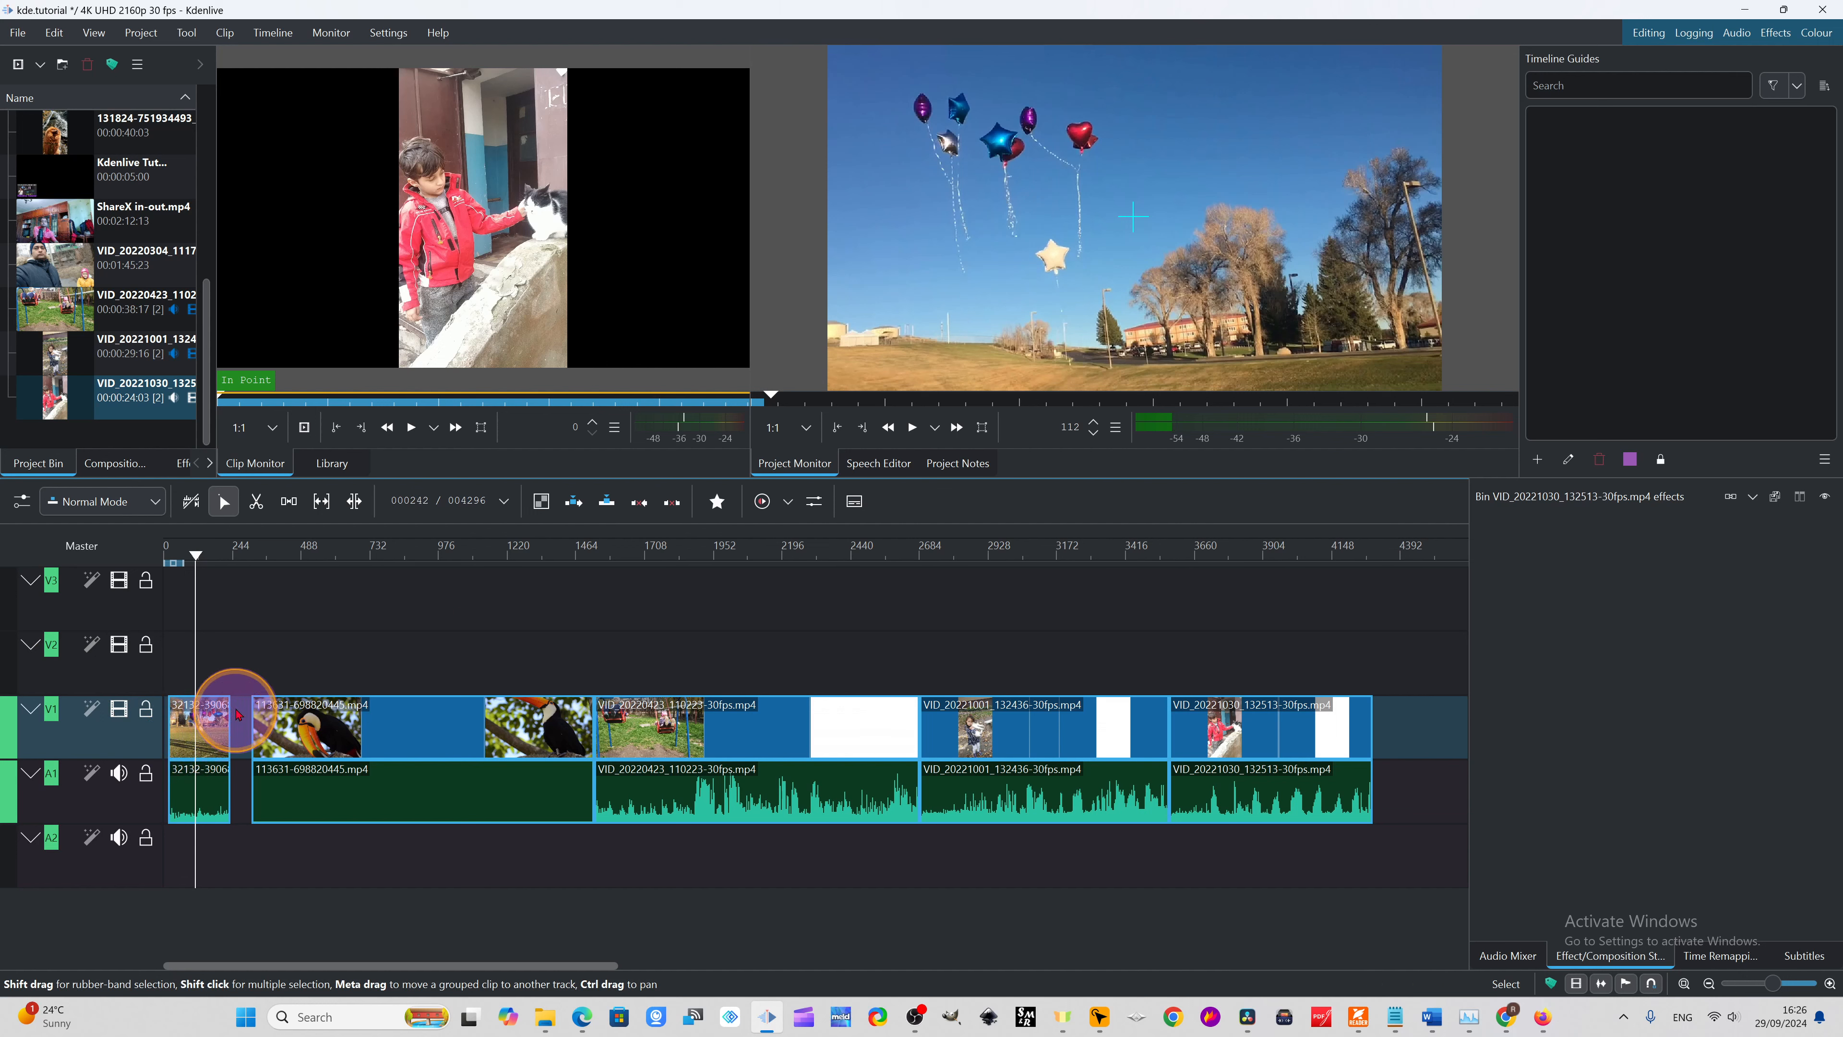
left_click_drag(190, 586, 313, 643)
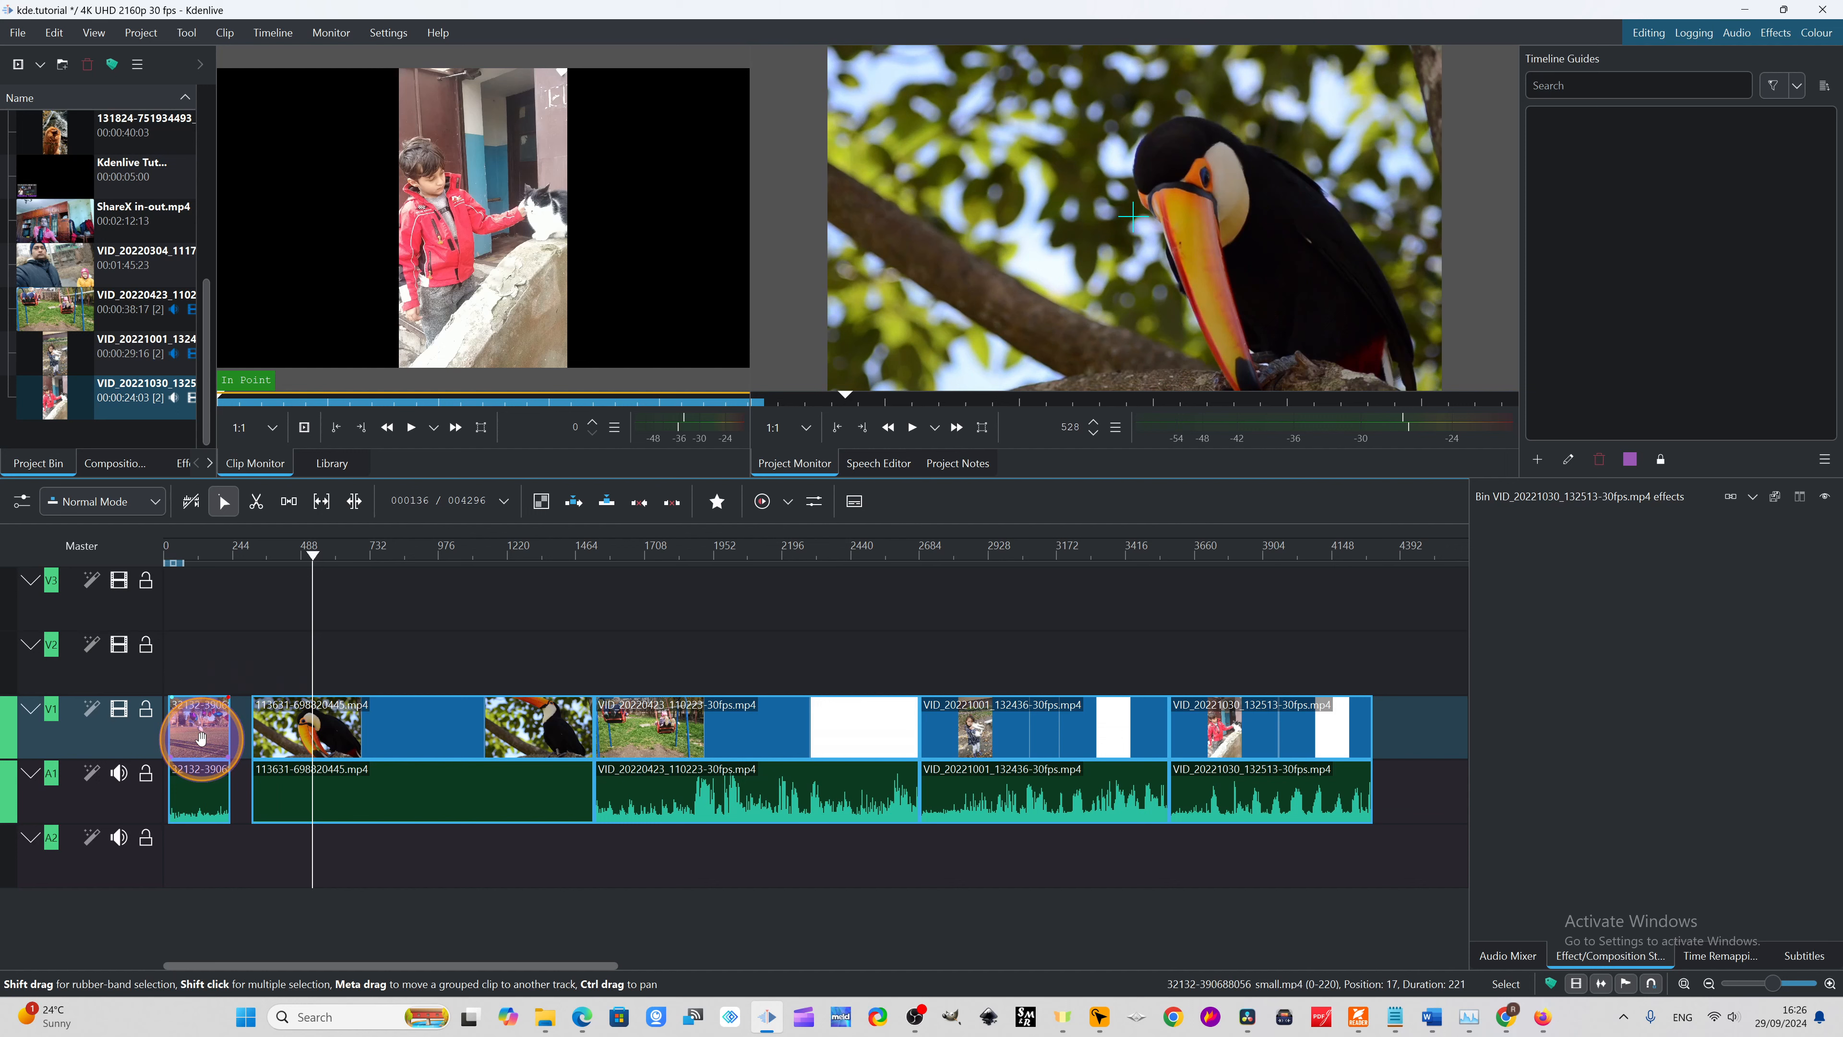
left_click_drag(308, 646, 195, 642)
left_click(178, 726)
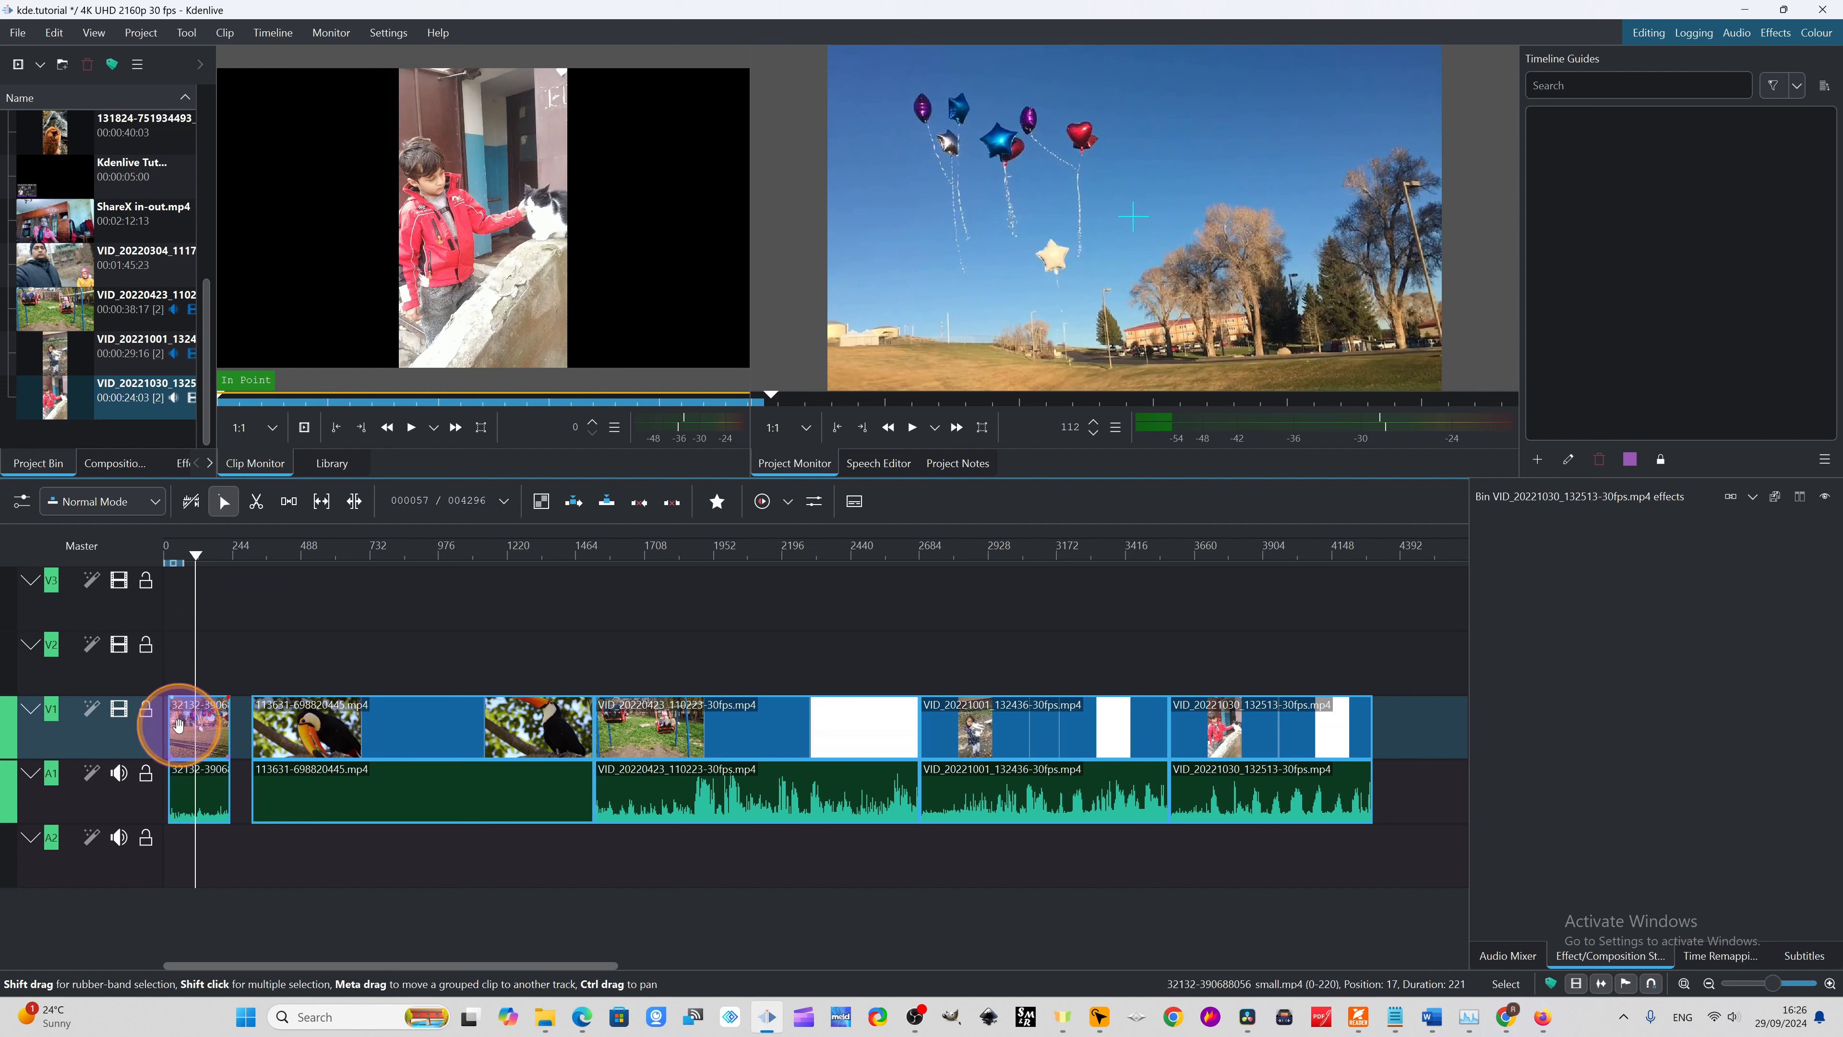
left_click_drag(194, 704, 179, 657)
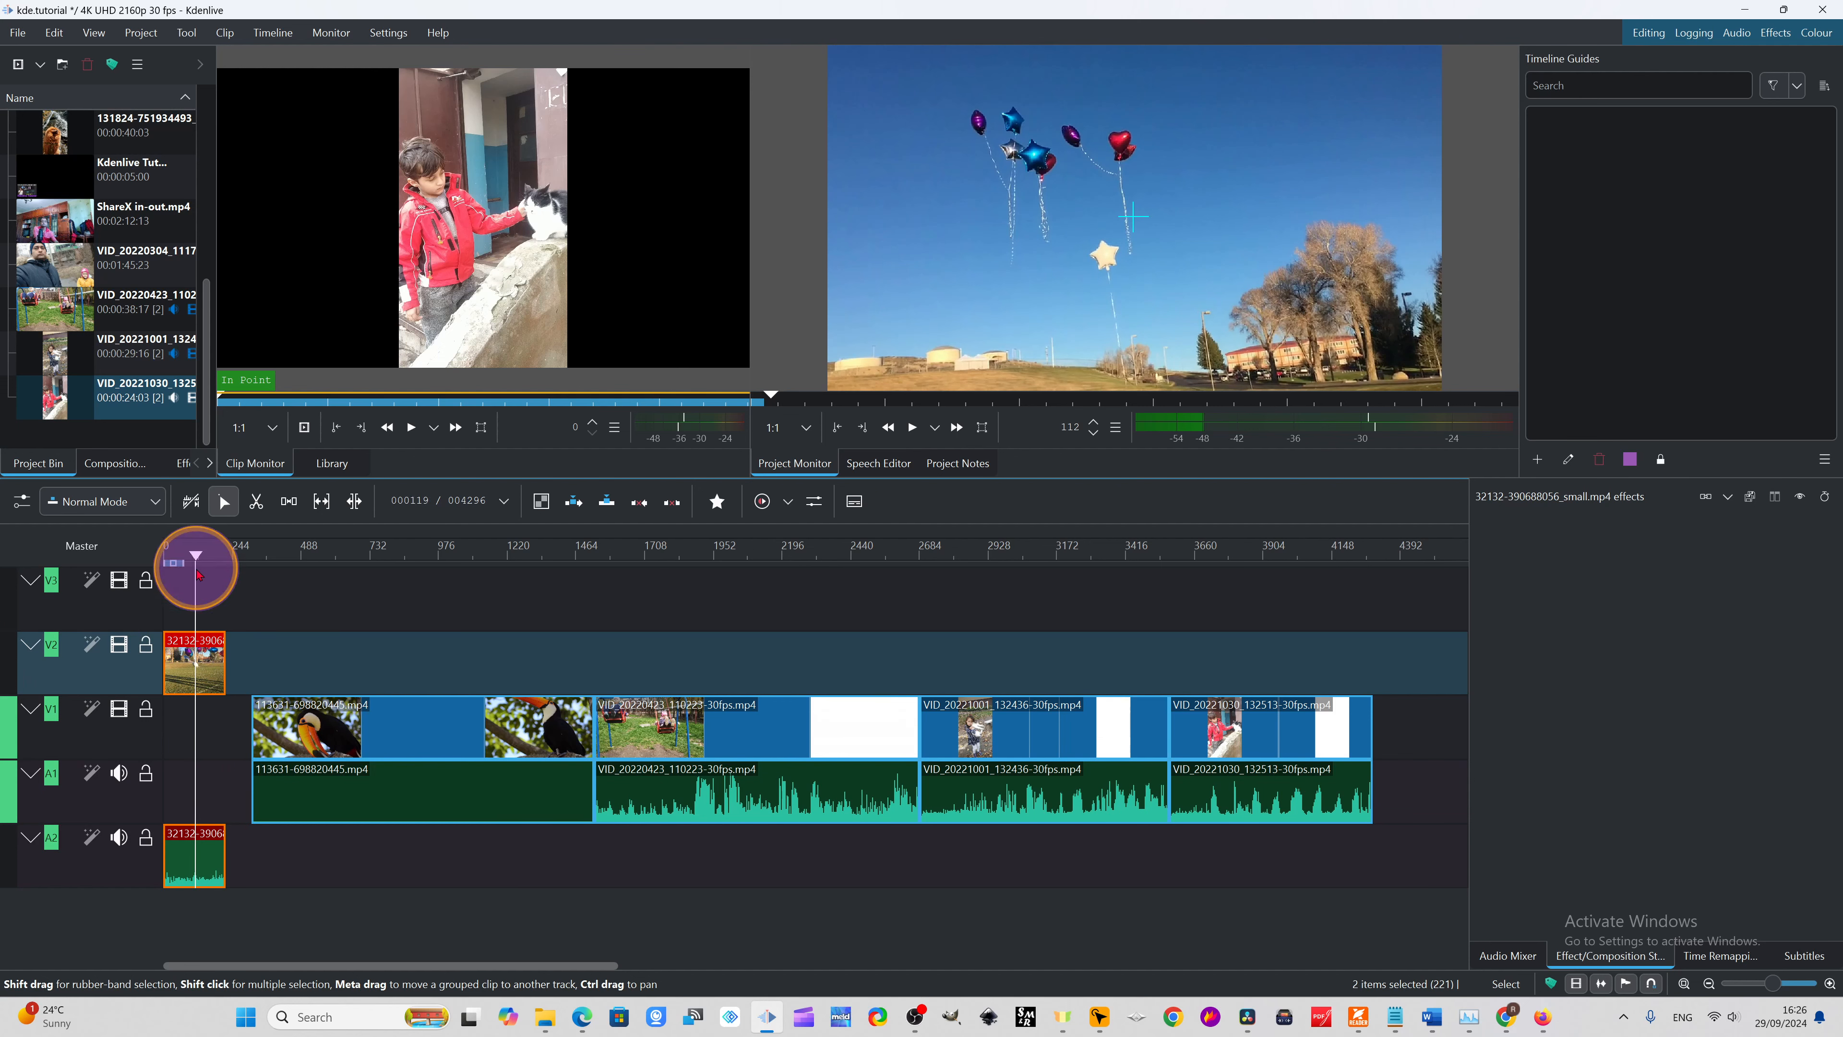
left_click(242, 582)
left_click_drag(347, 613, 507, 671)
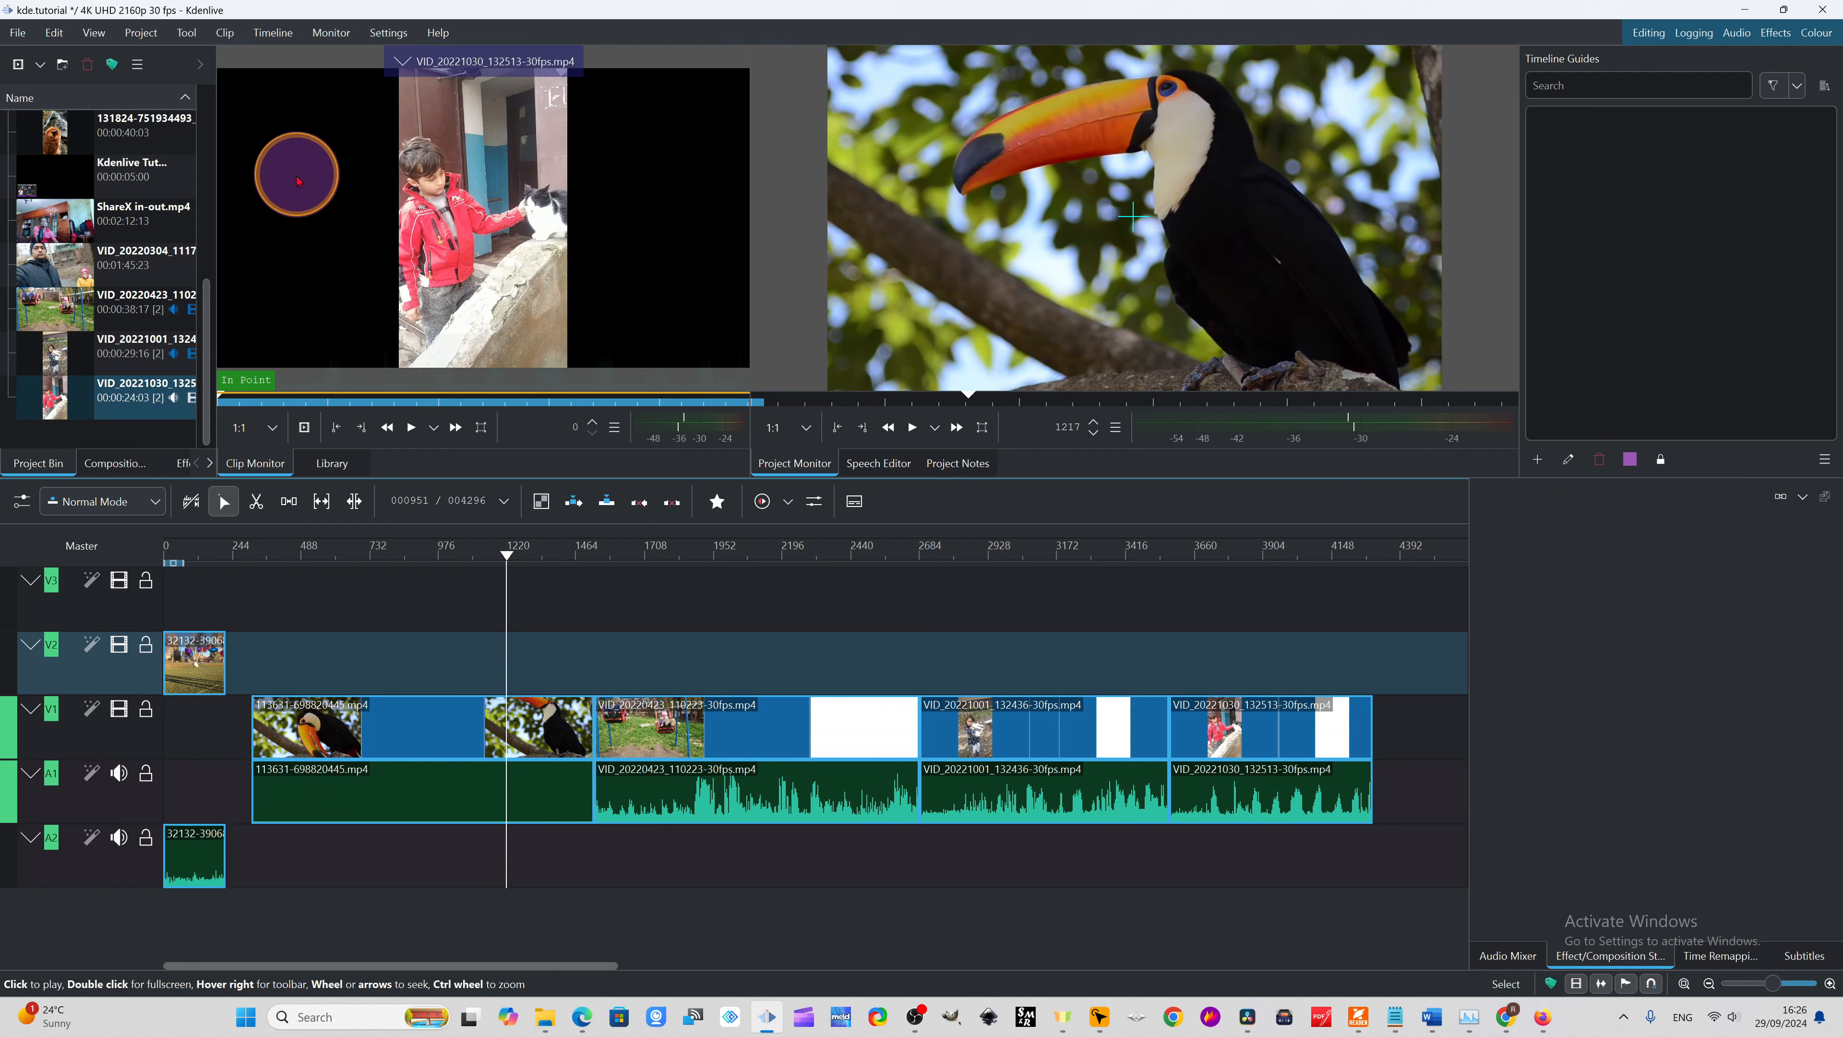
- Search the effects for "rota" and apply Rotate (keyframable) to the whole V1 track
left_click(178, 462)
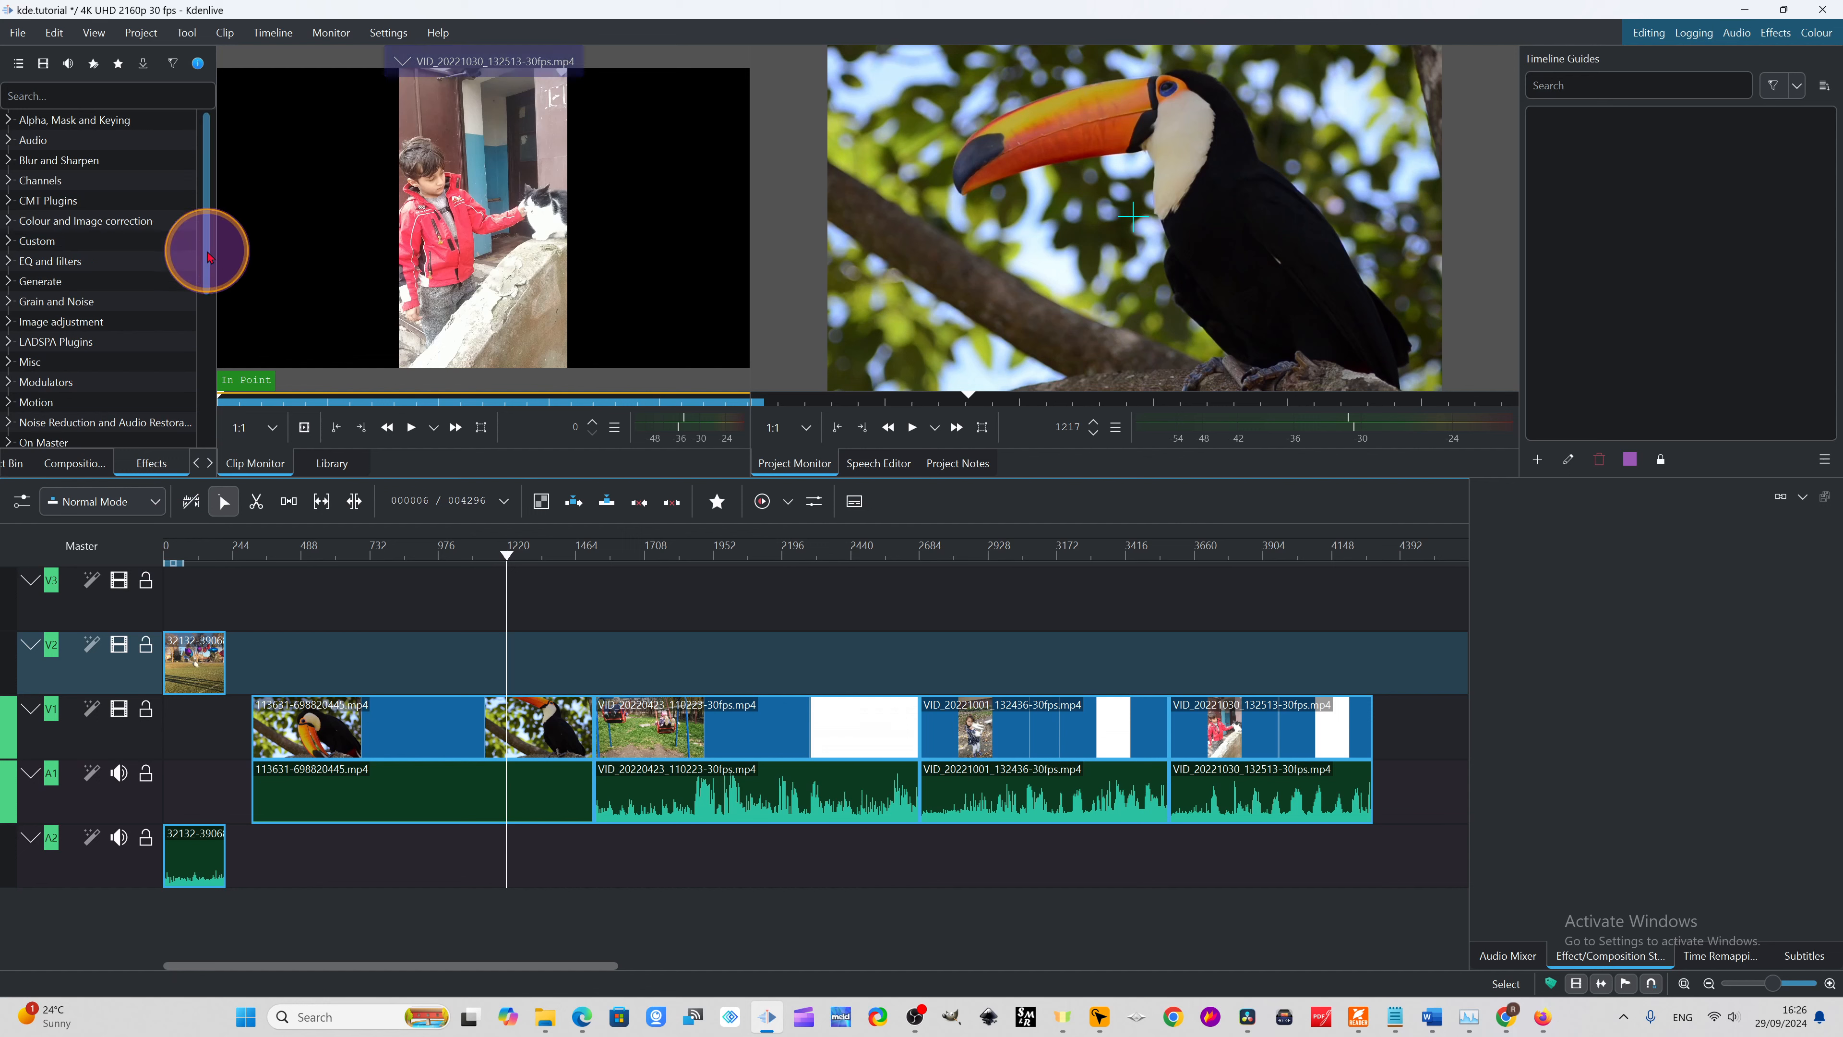
left_click_drag(206, 253, 206, 146)
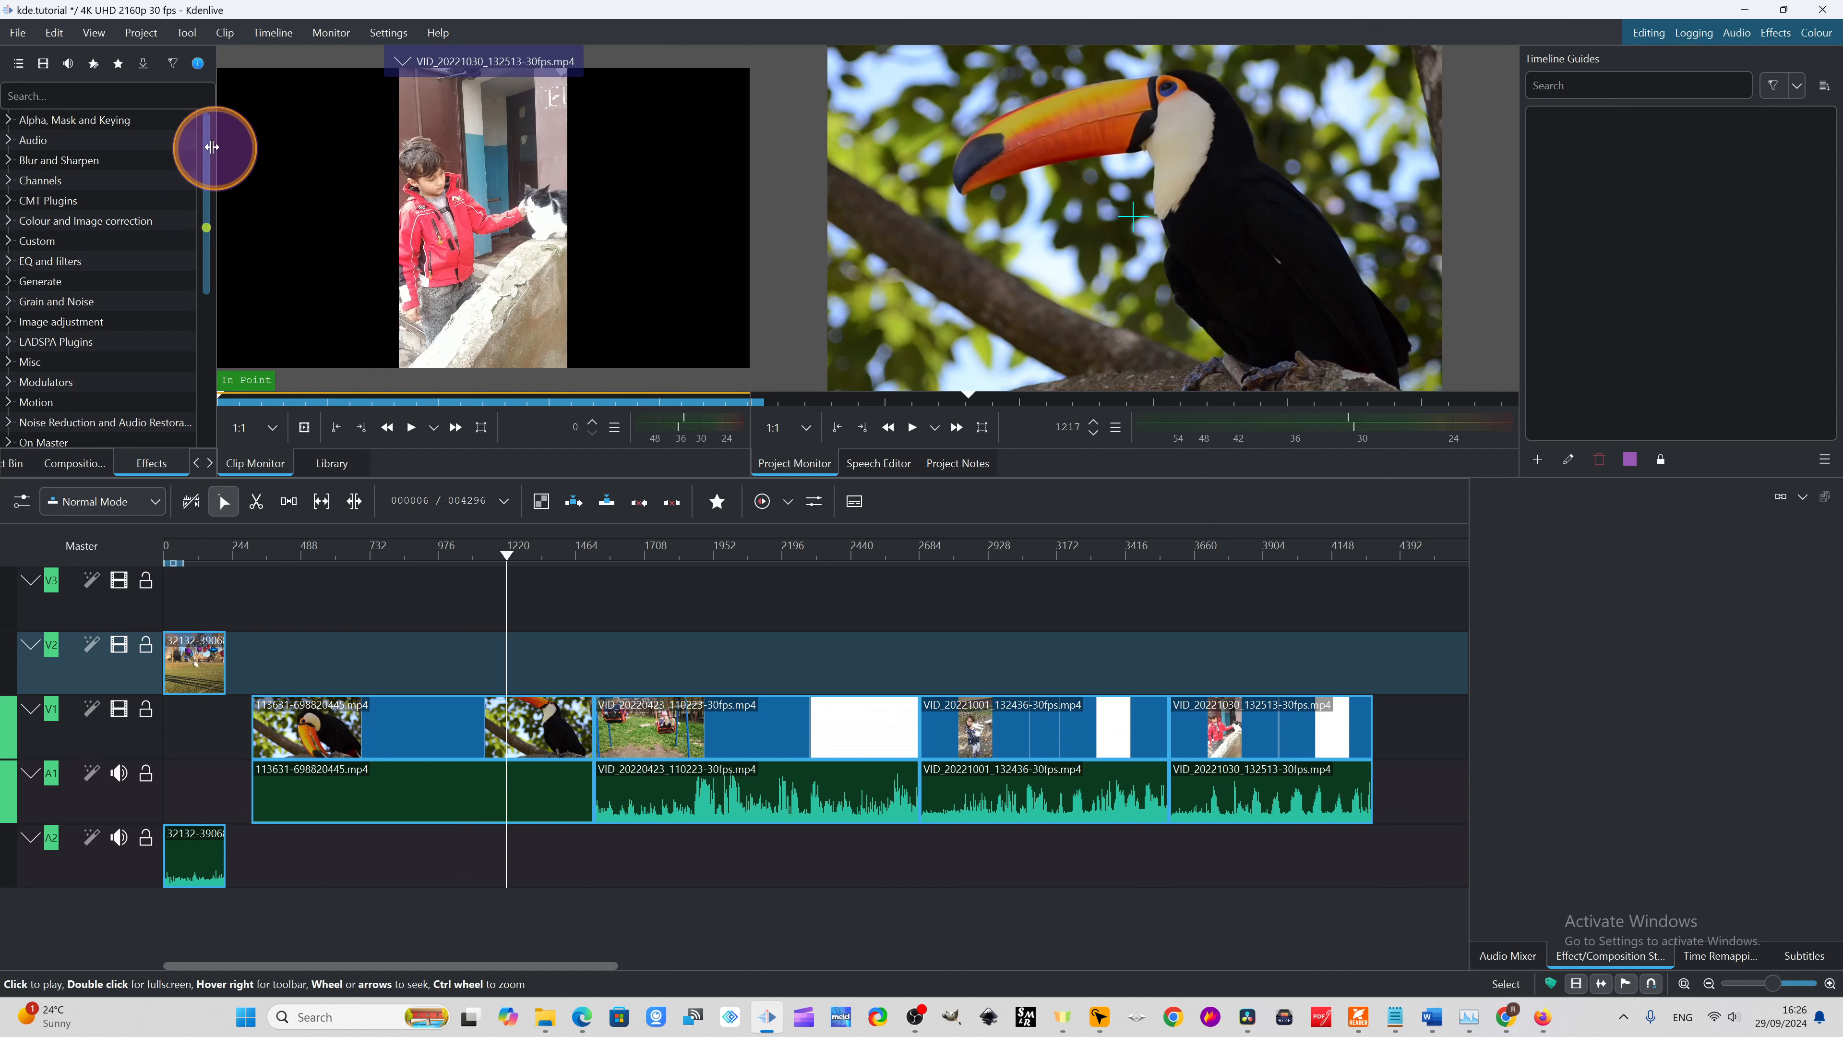
left_click(68, 121)
scroll(33, 337, "down", 5)
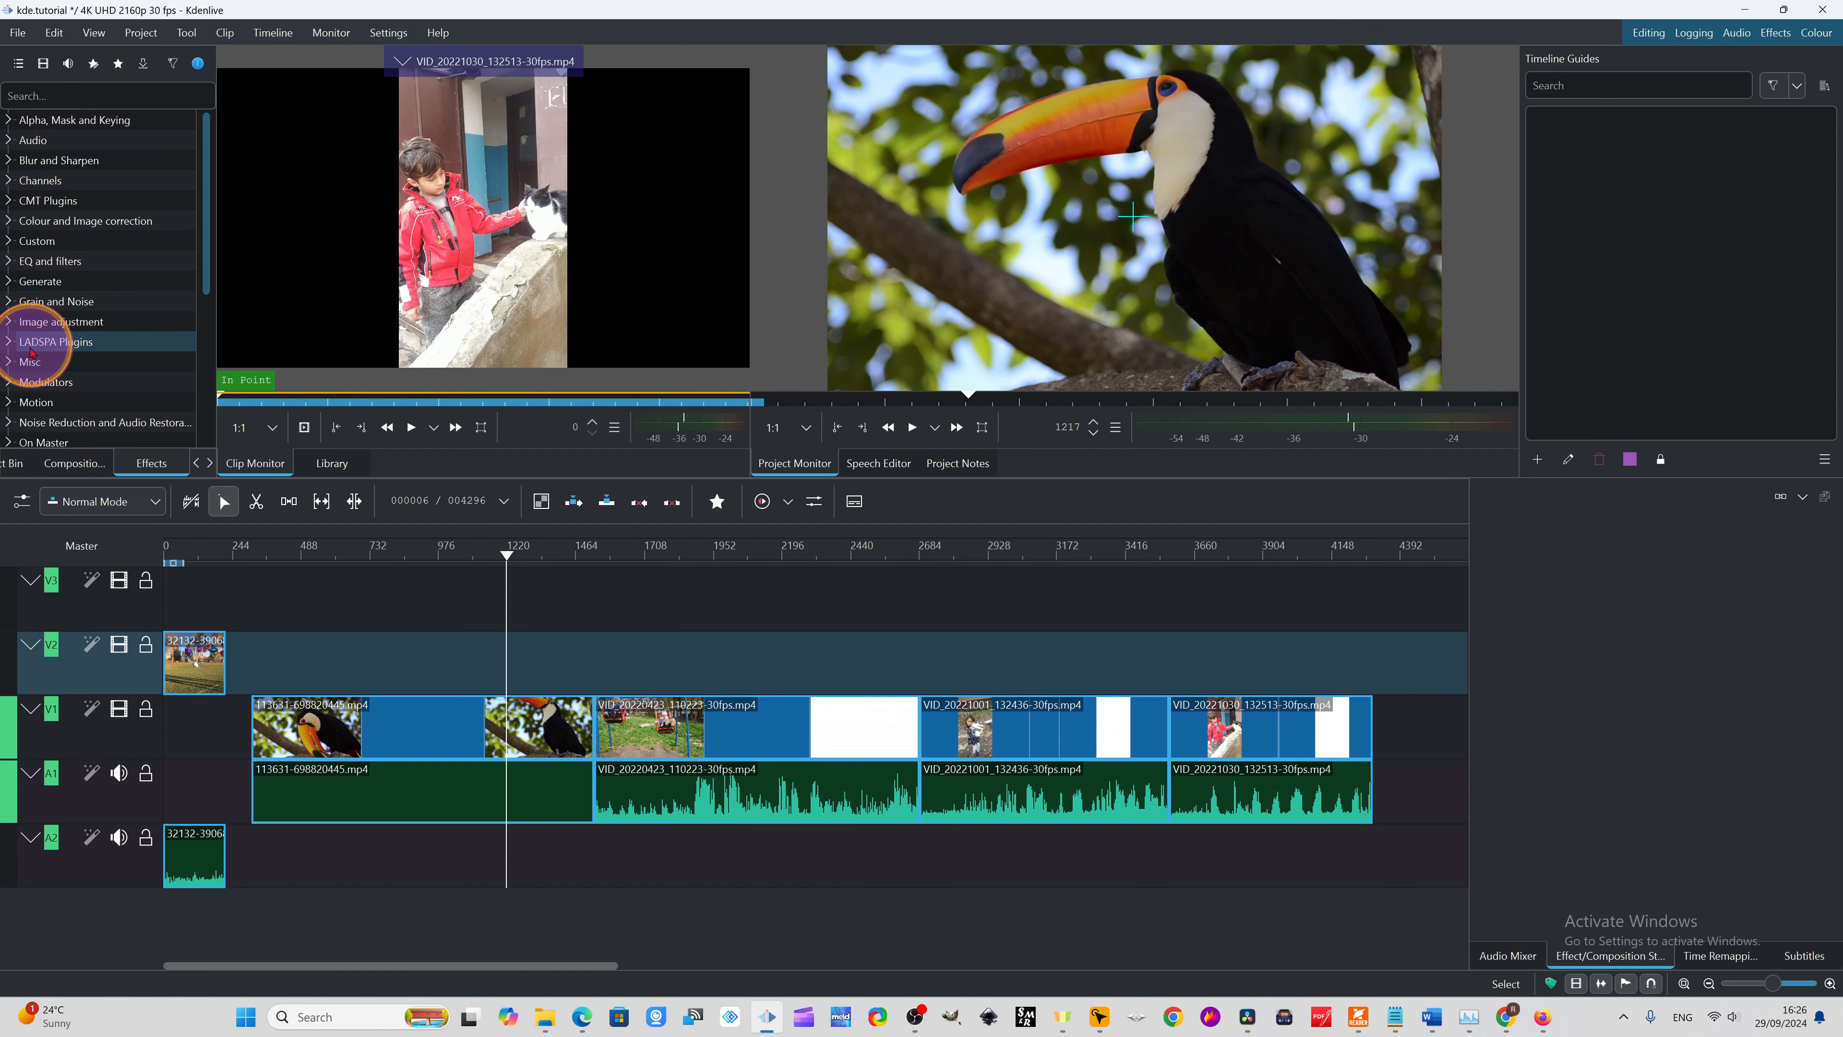
scroll(33, 313, "up", 5)
left_click(77, 93)
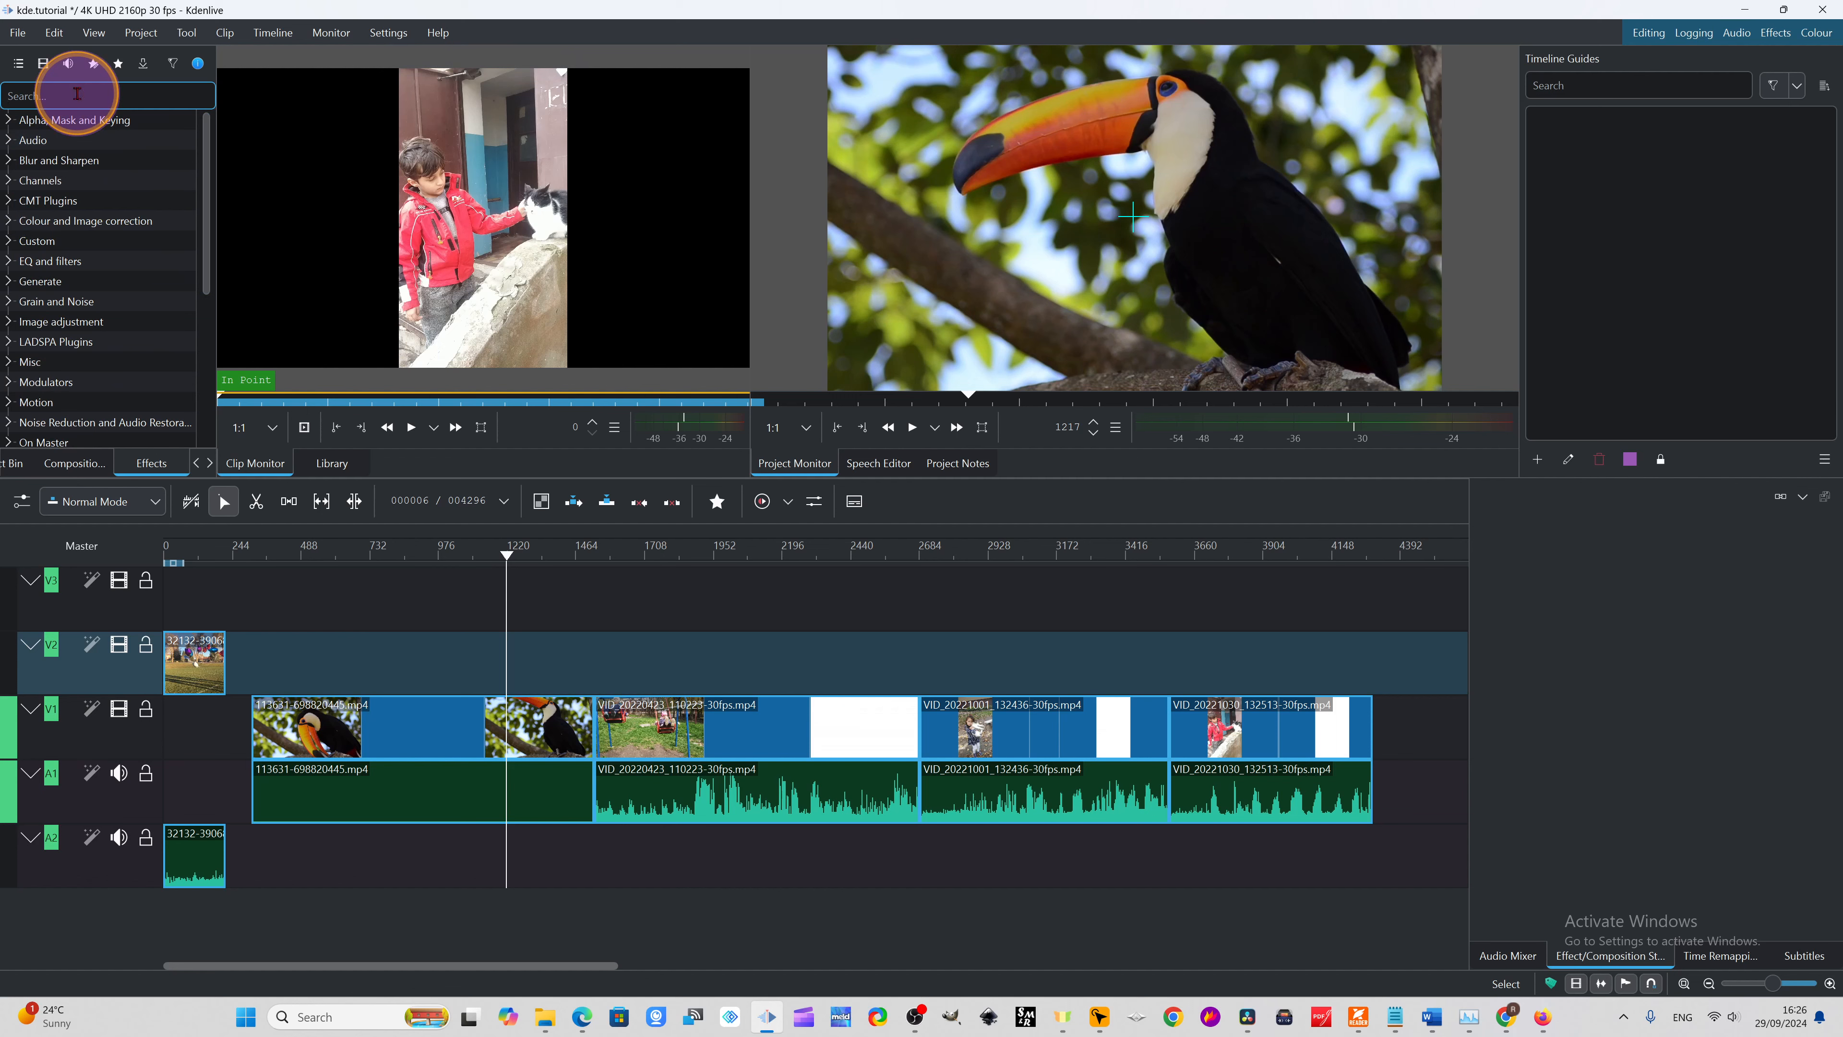
type("ro")
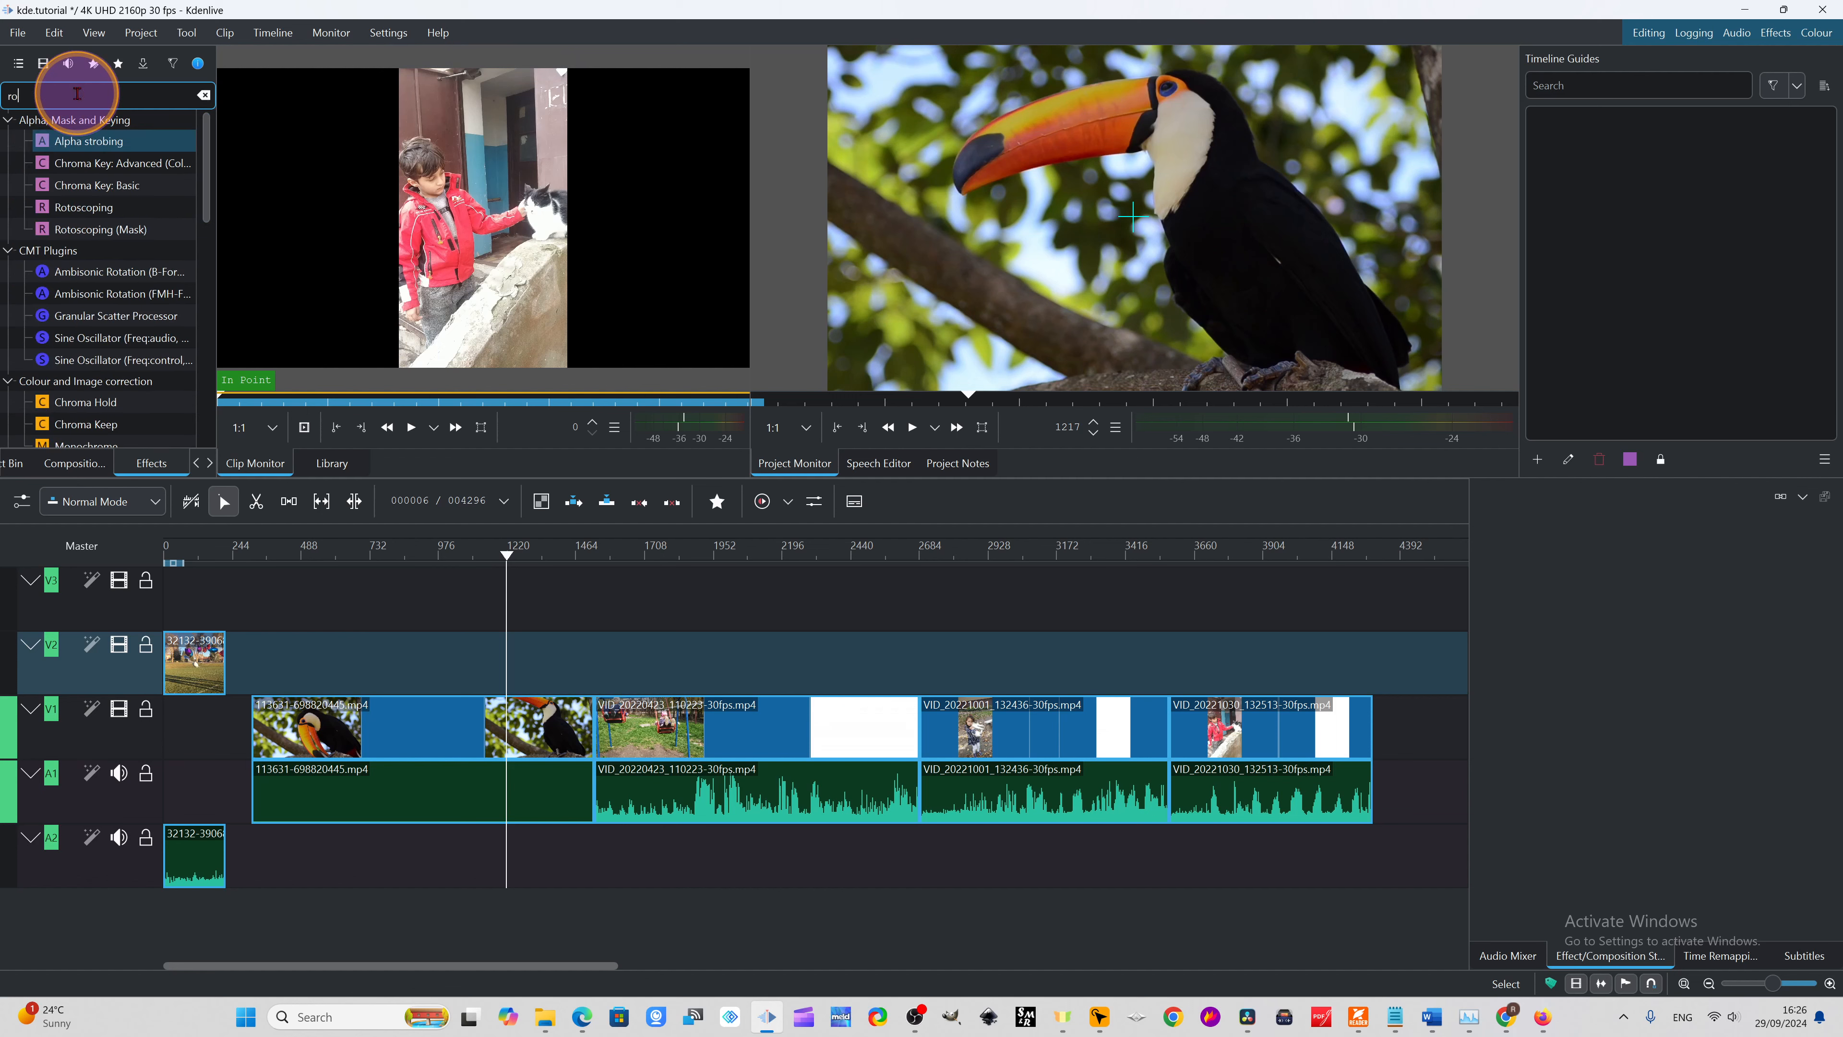
type("ta")
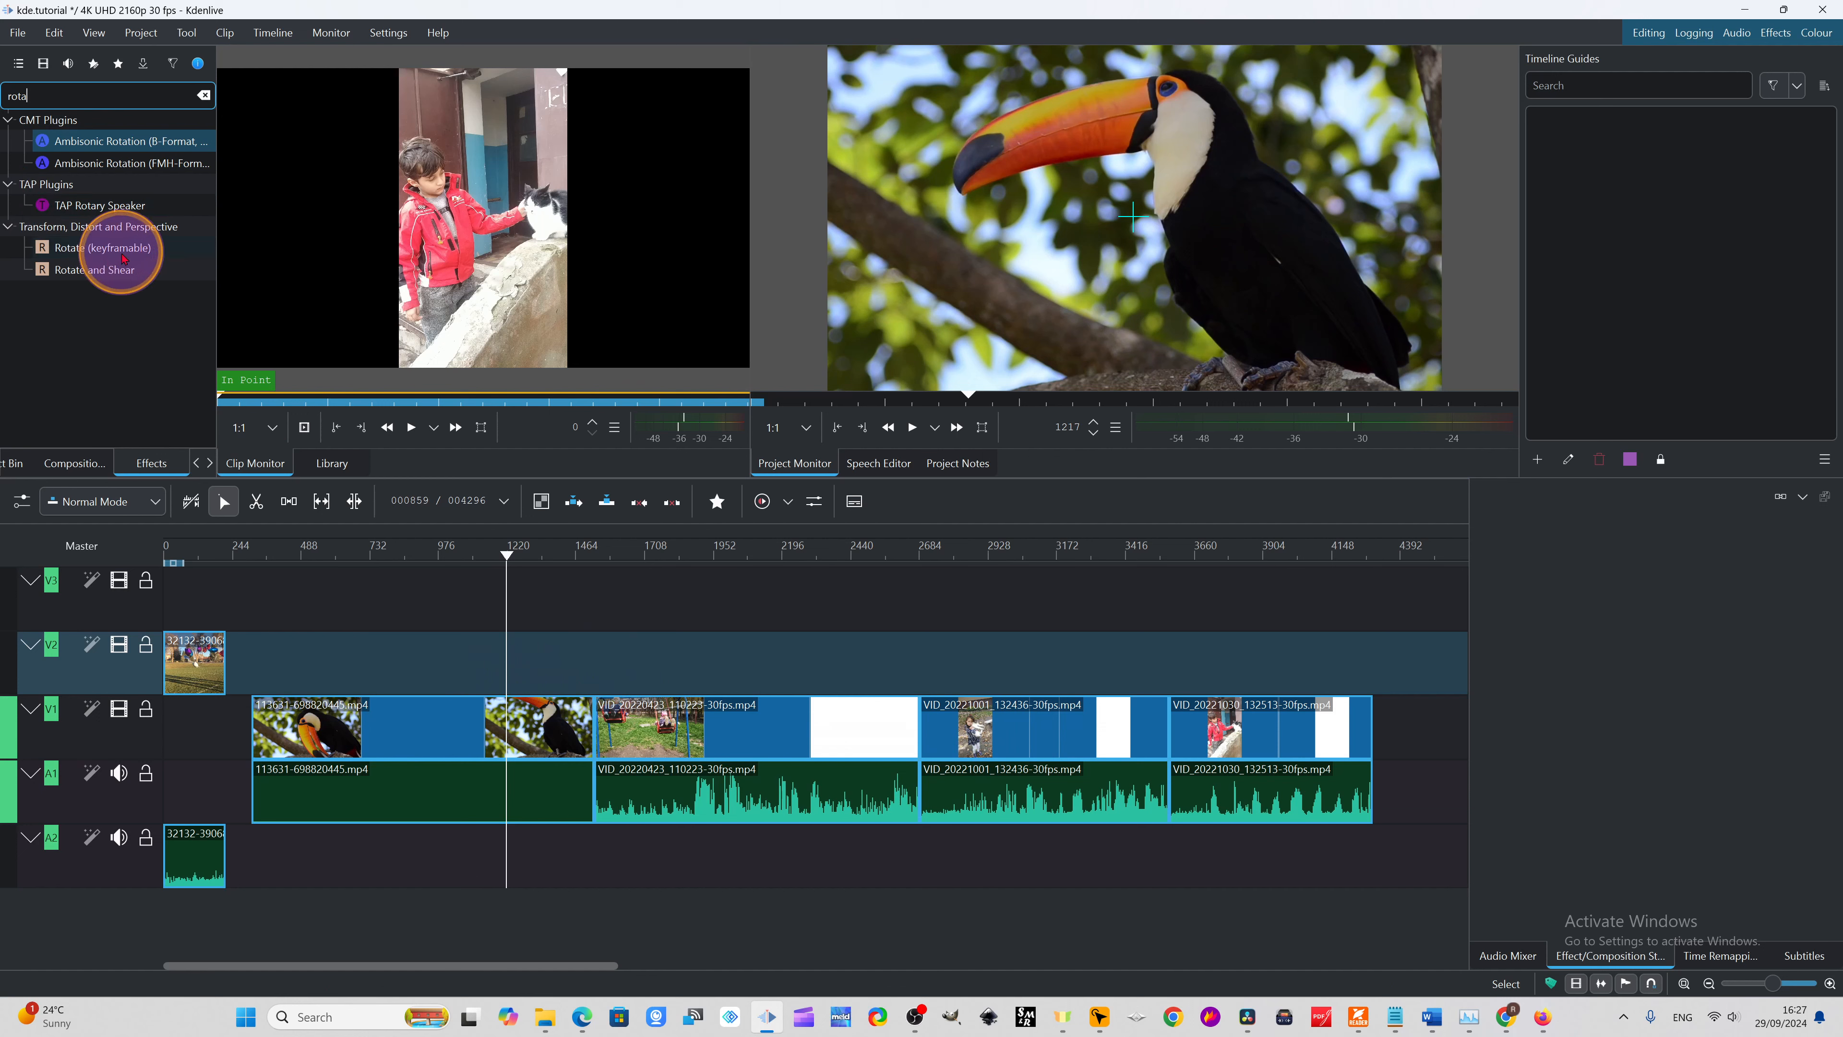
left_click(75, 249)
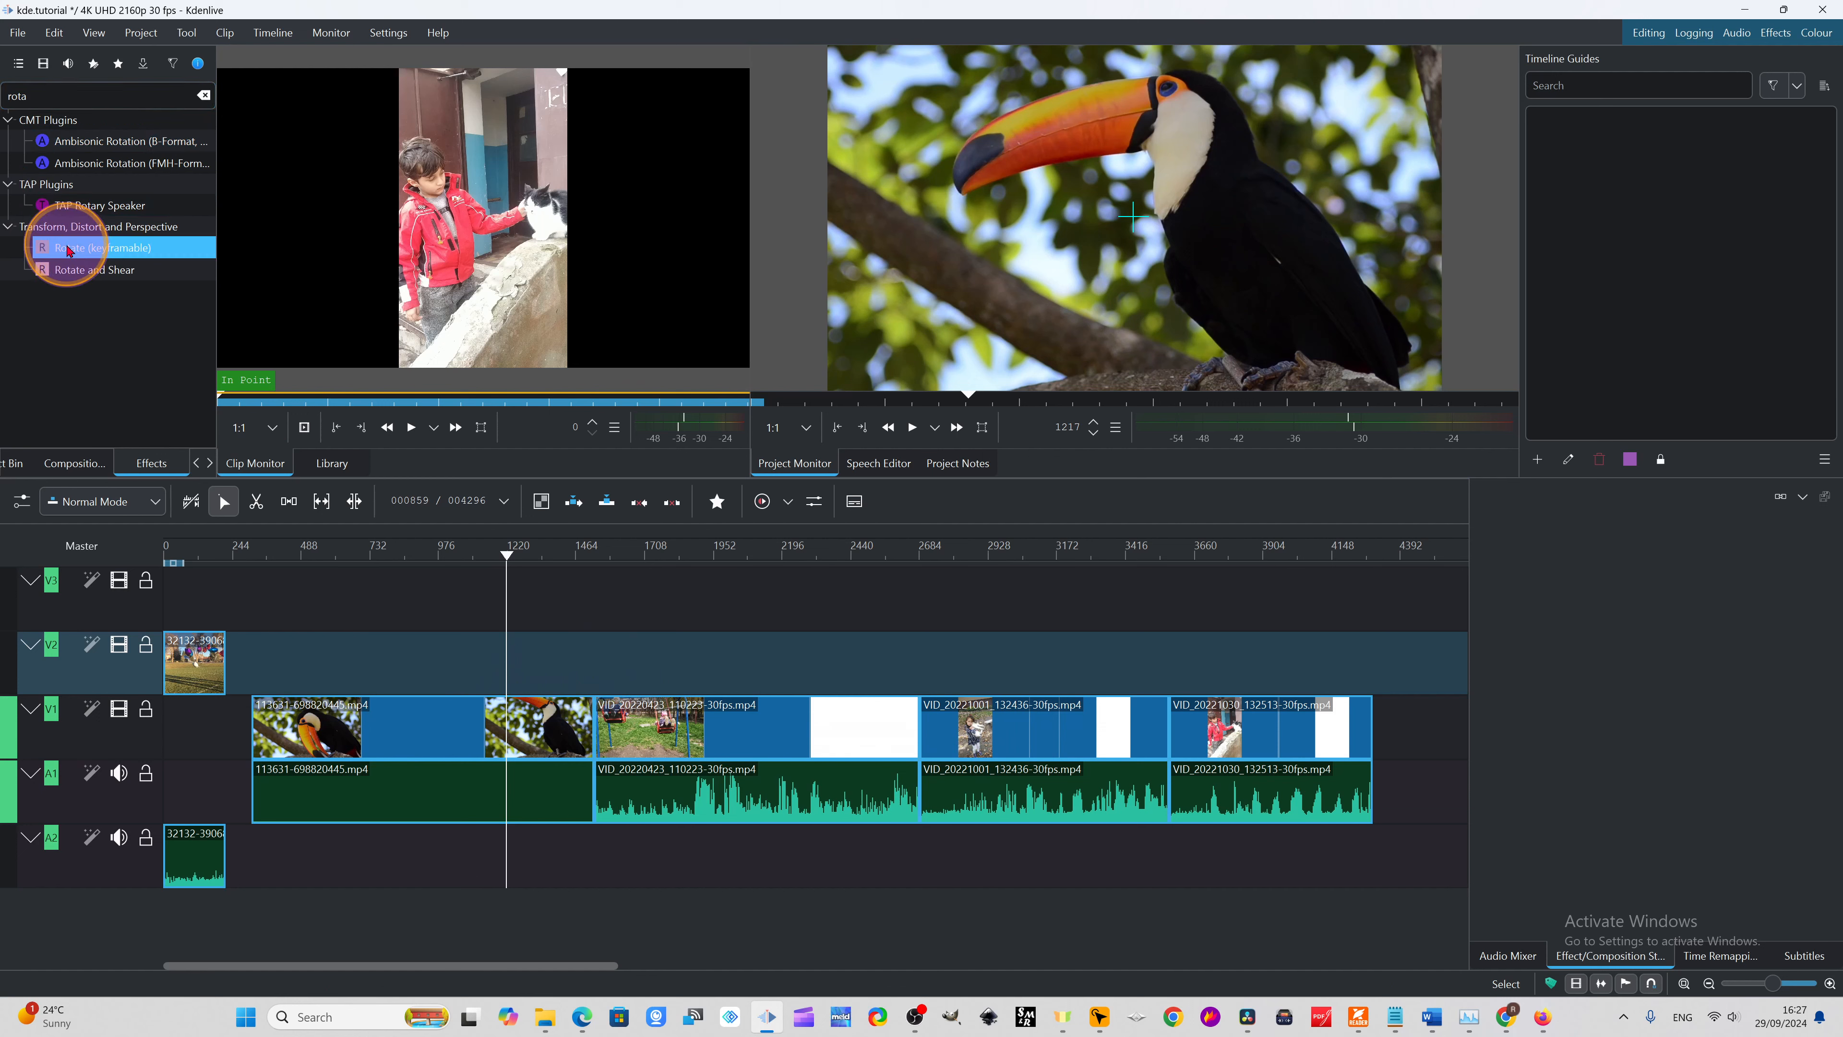
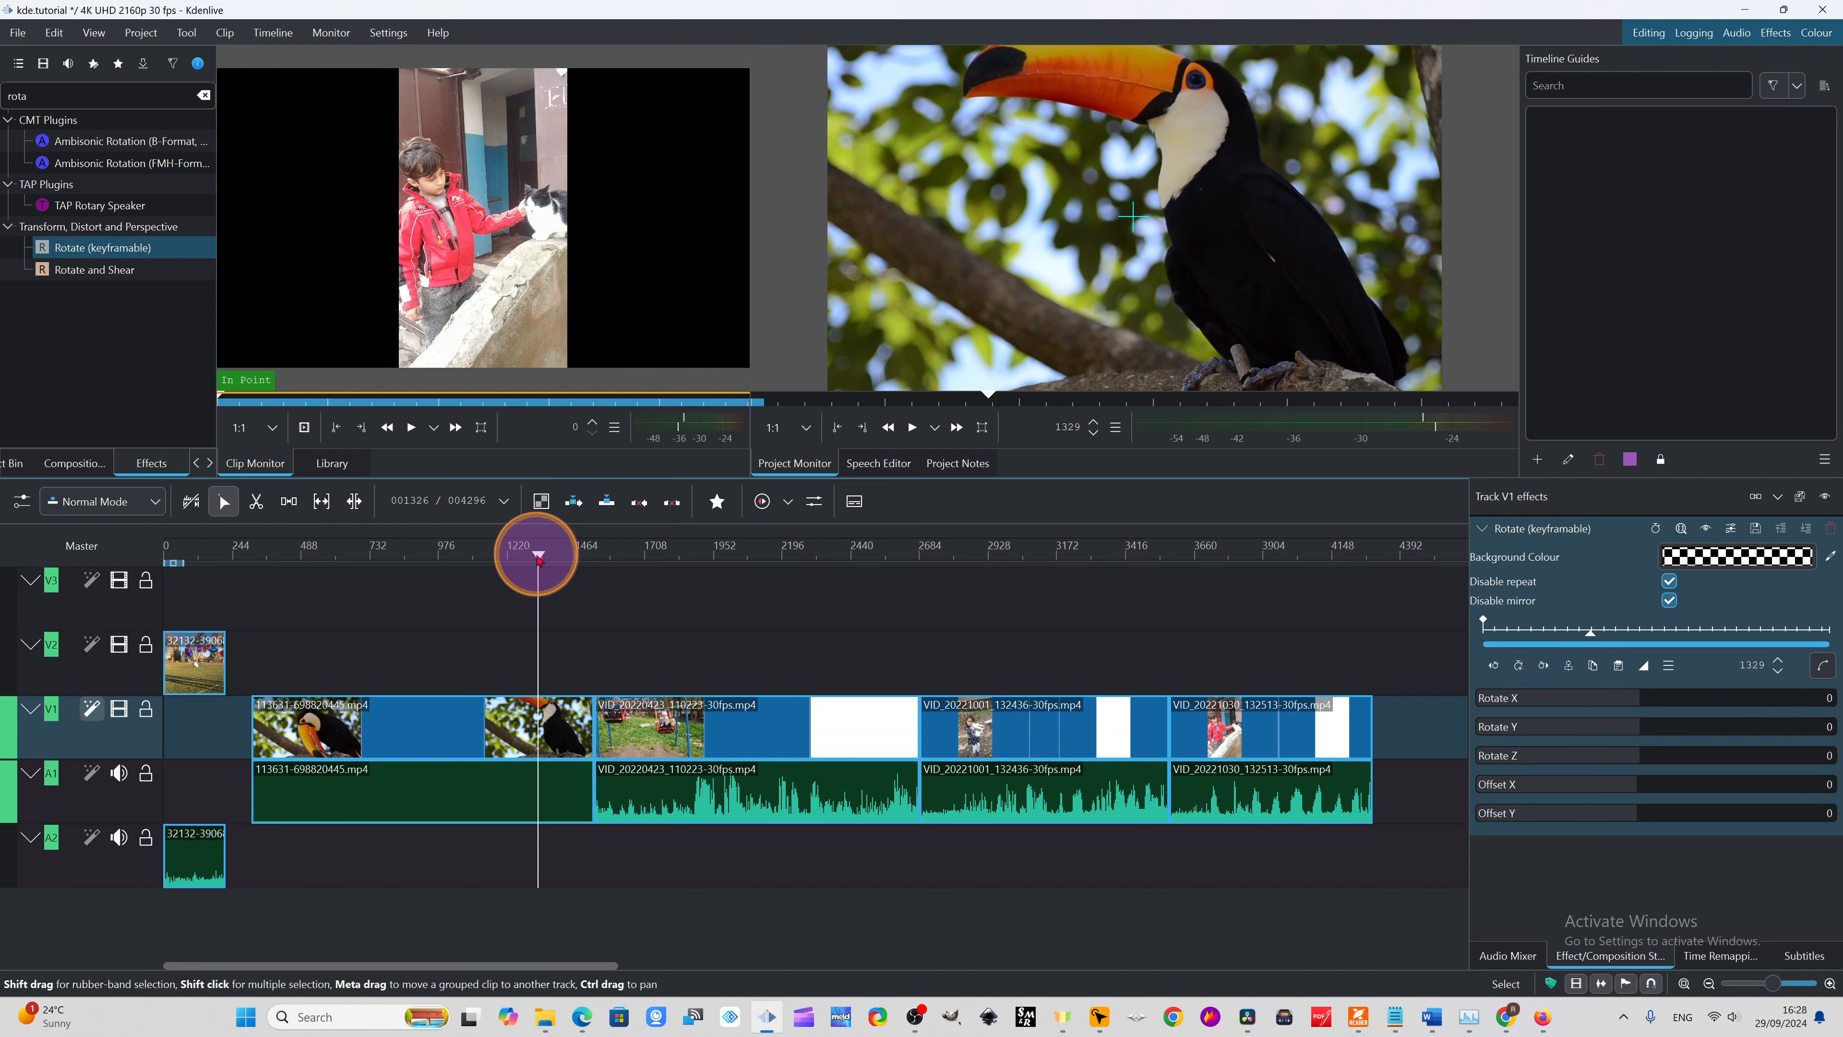
- With the playhead at frame 657 on the toucan clip, set the V1 effect's Rotate X to -632 and Rotate Y to -337
left_click_drag(538, 557, 359, 557)
left_click(1824, 629)
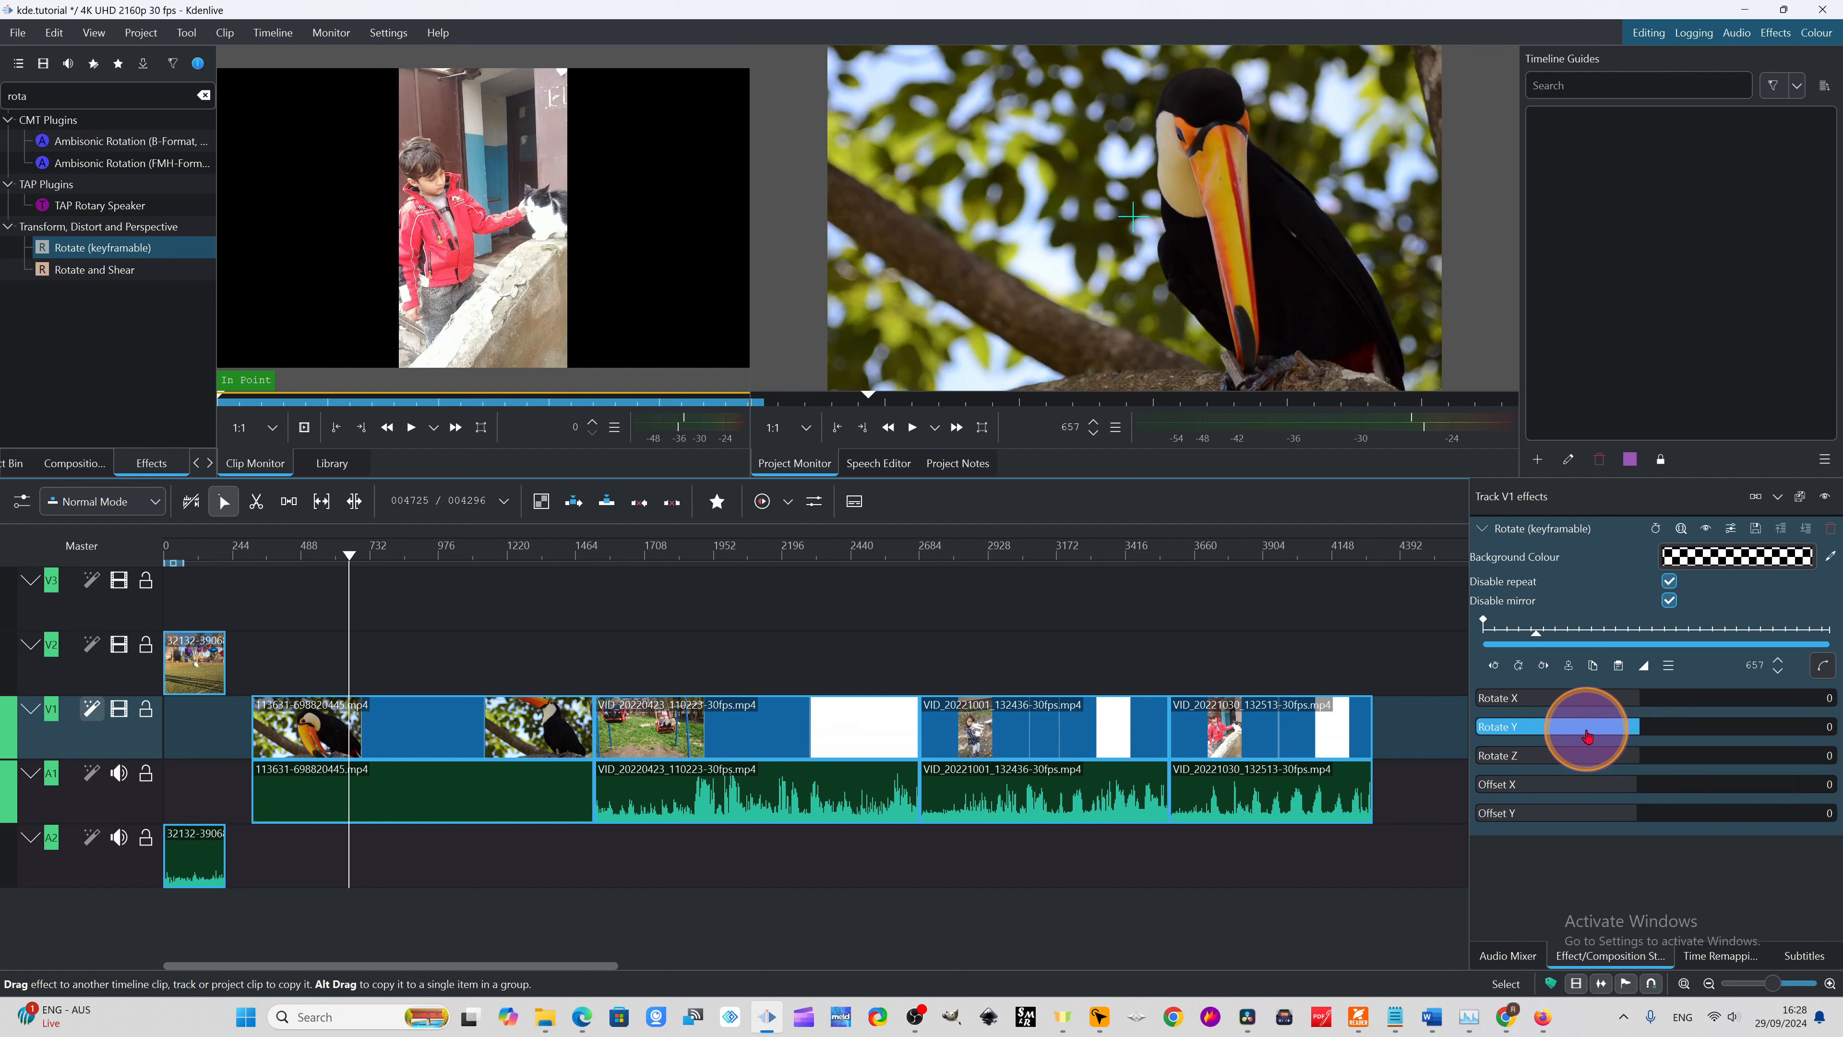
left_click_drag(1576, 700, 1610, 725)
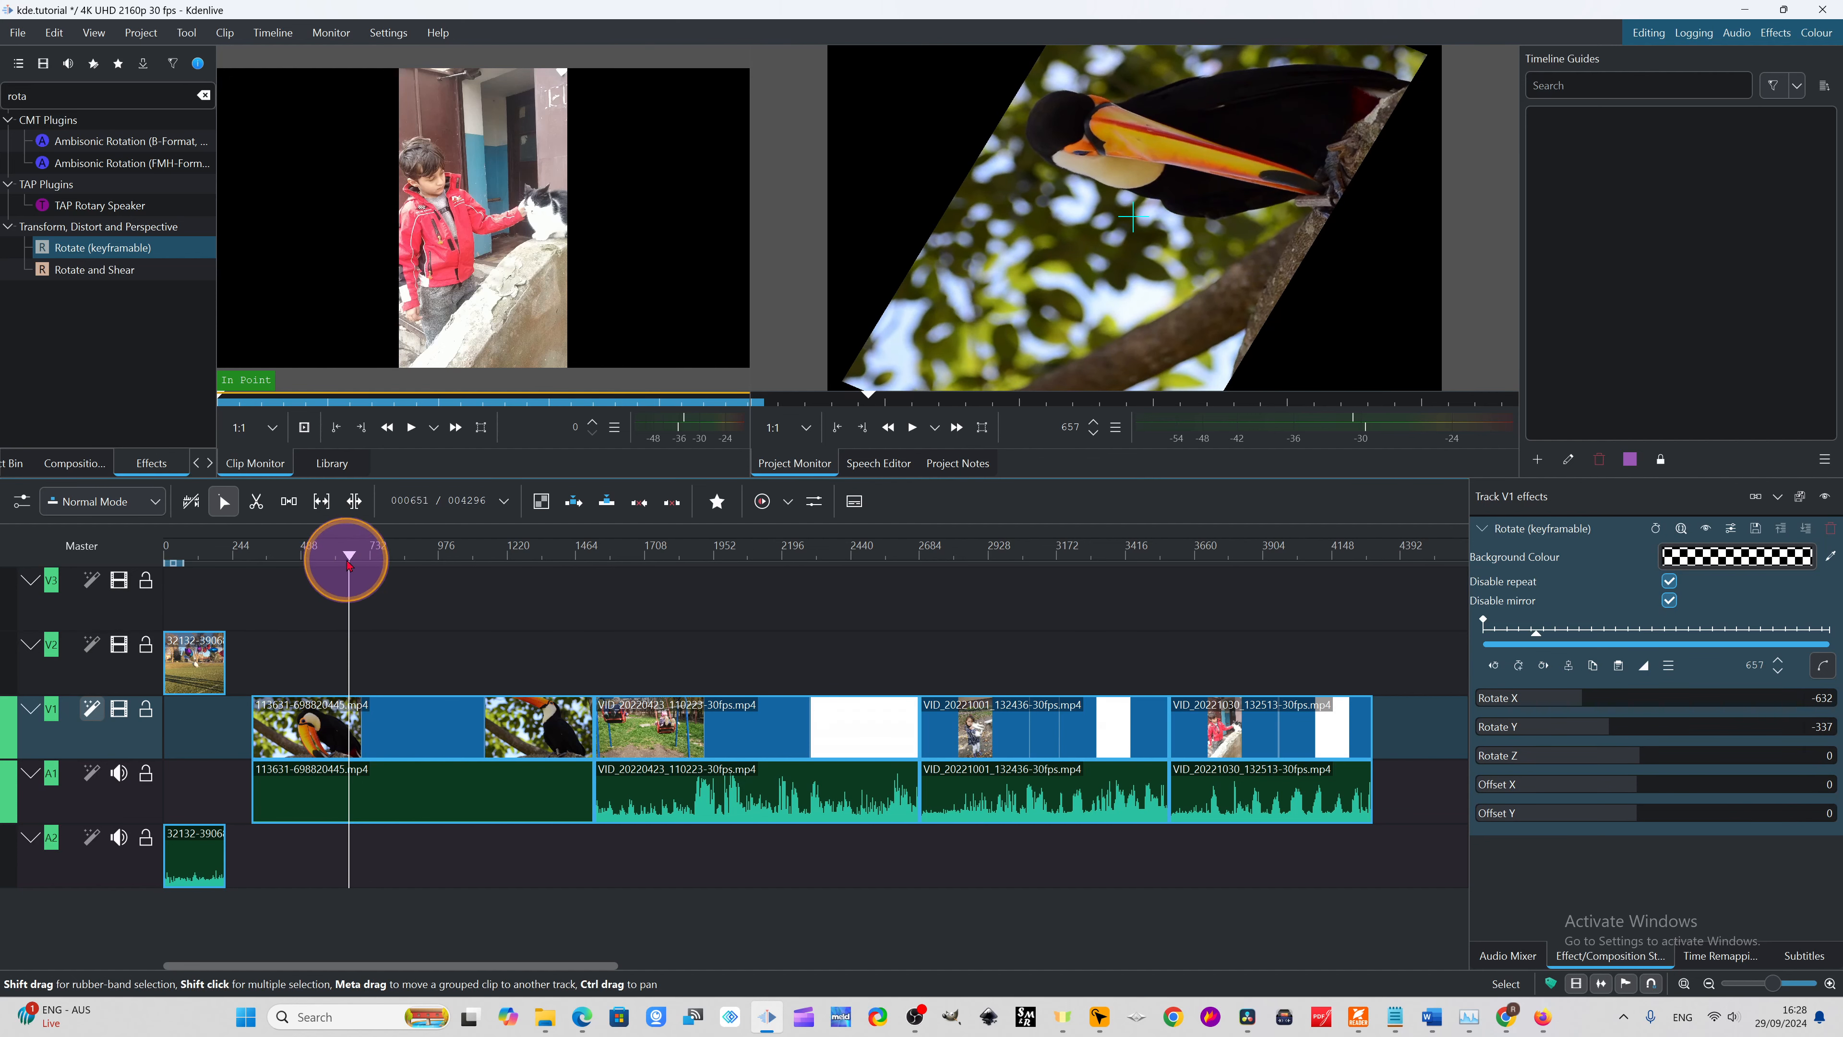
- Scrub between the balloon clip on V2 and the toucan clip on V1 to compare how the track effect acts on each
left_click_drag(349, 563, 189, 646)
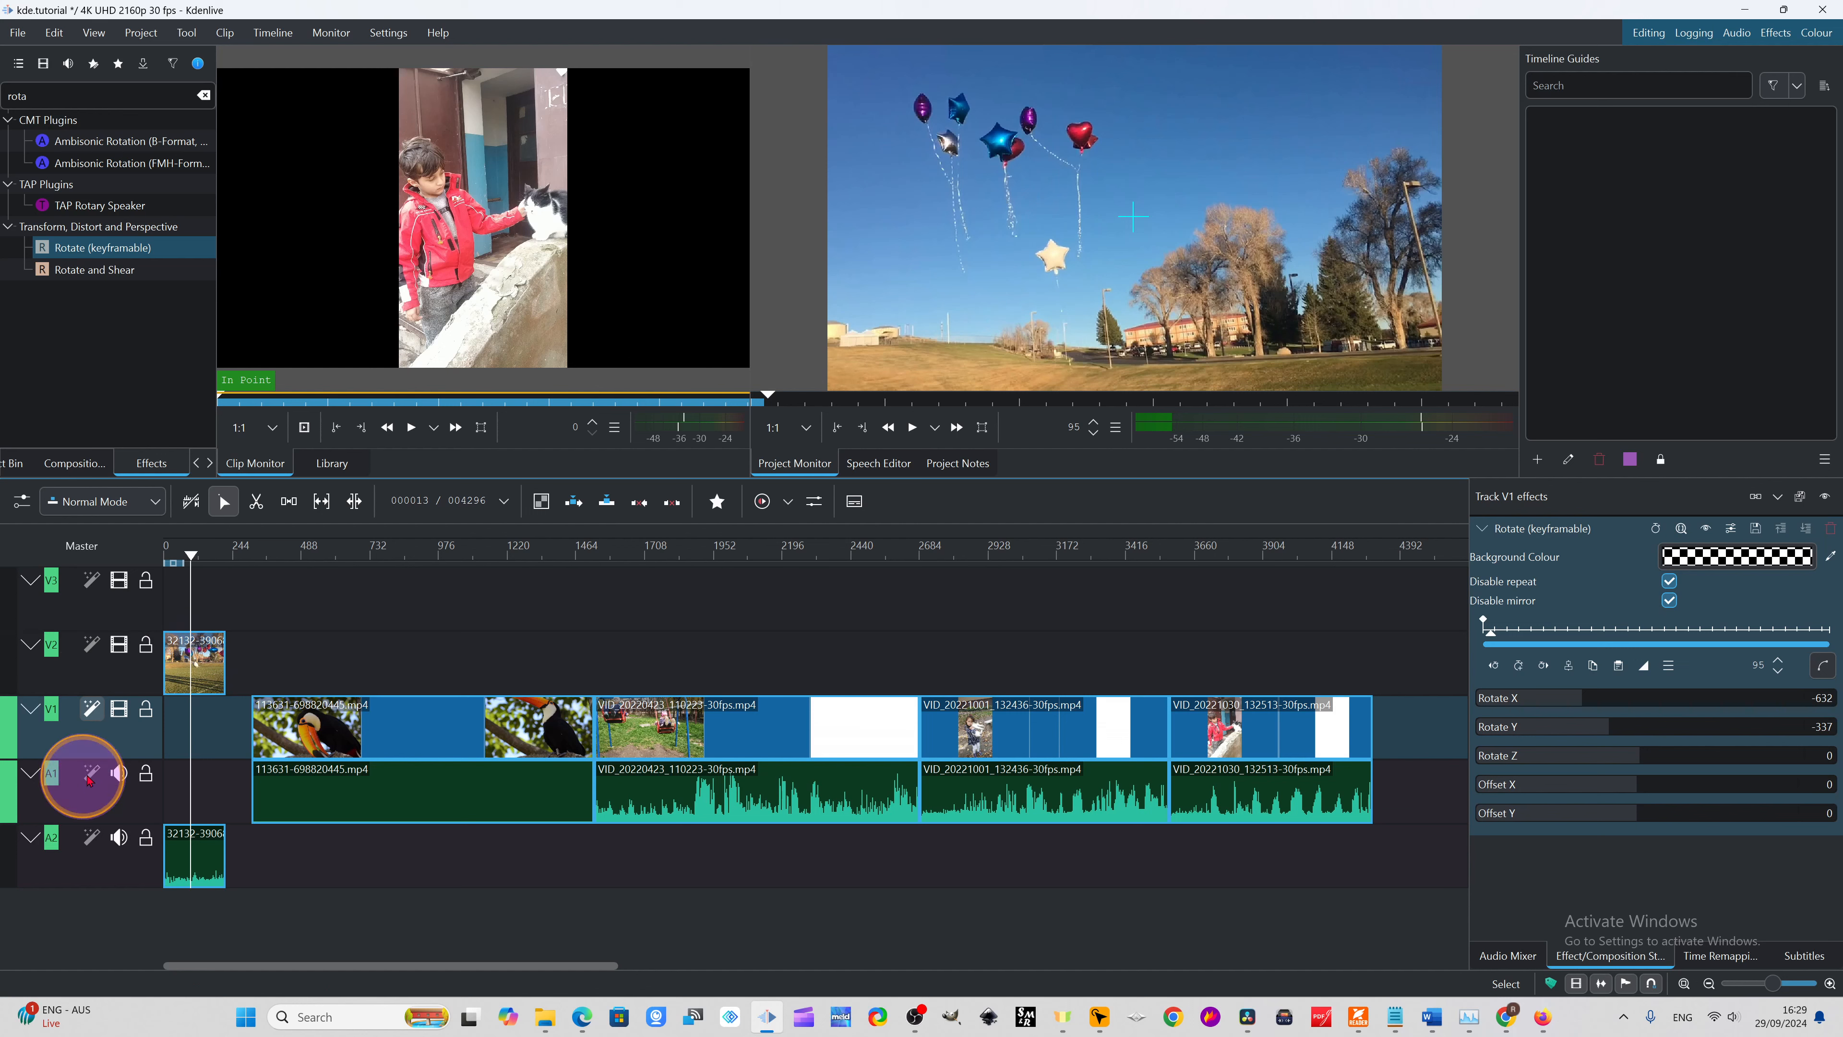
double_click(51, 747)
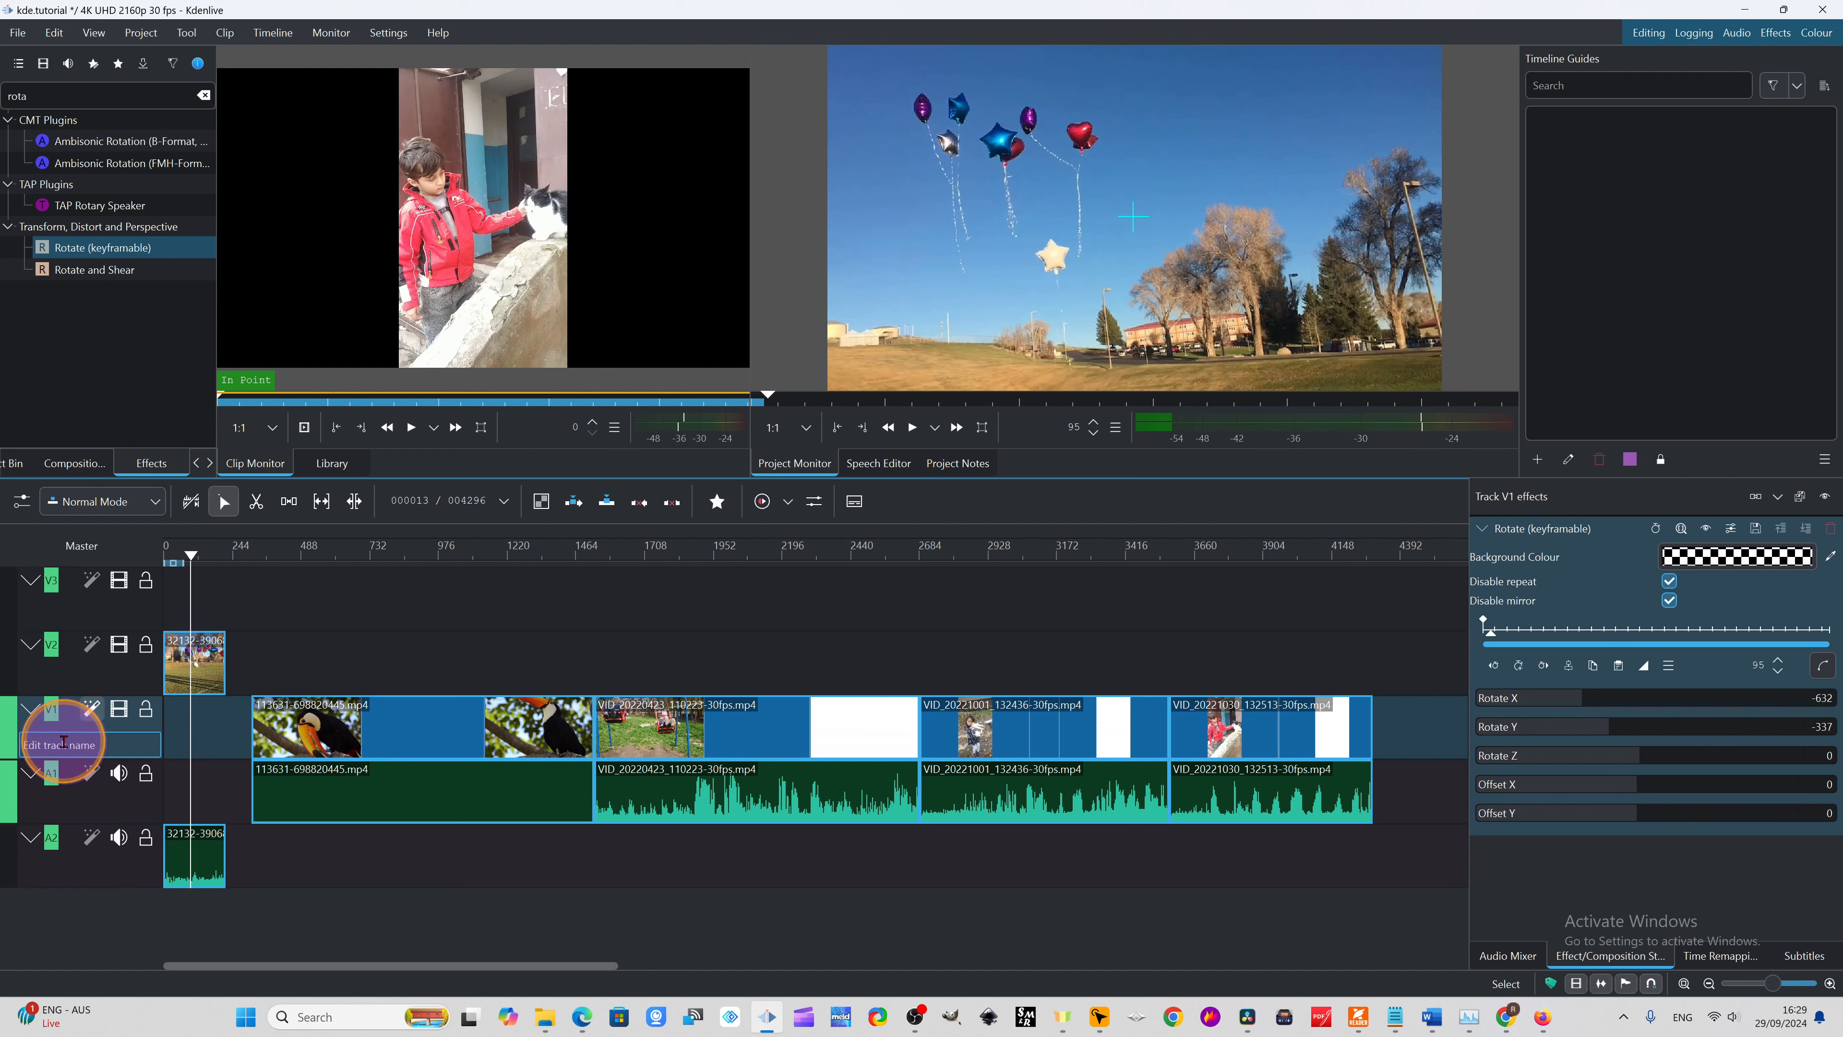
left_click(130, 746)
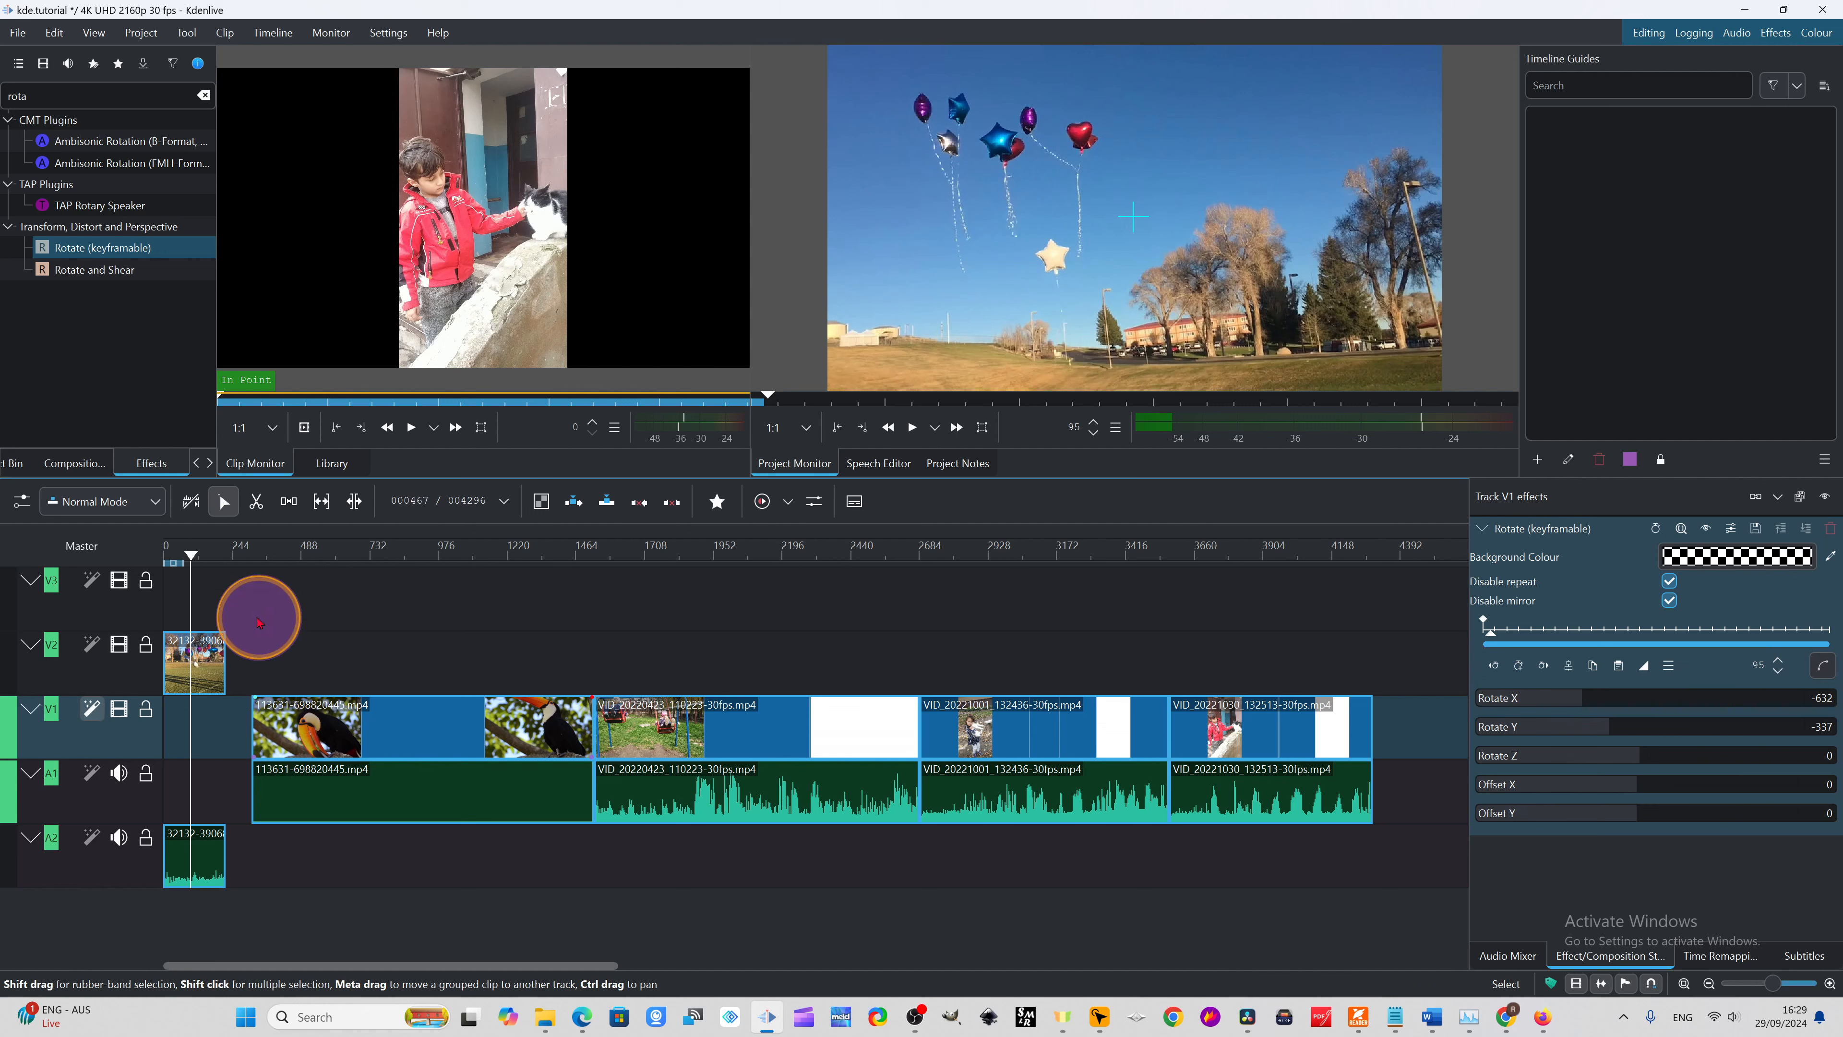
left_click_drag(191, 561, 341, 603)
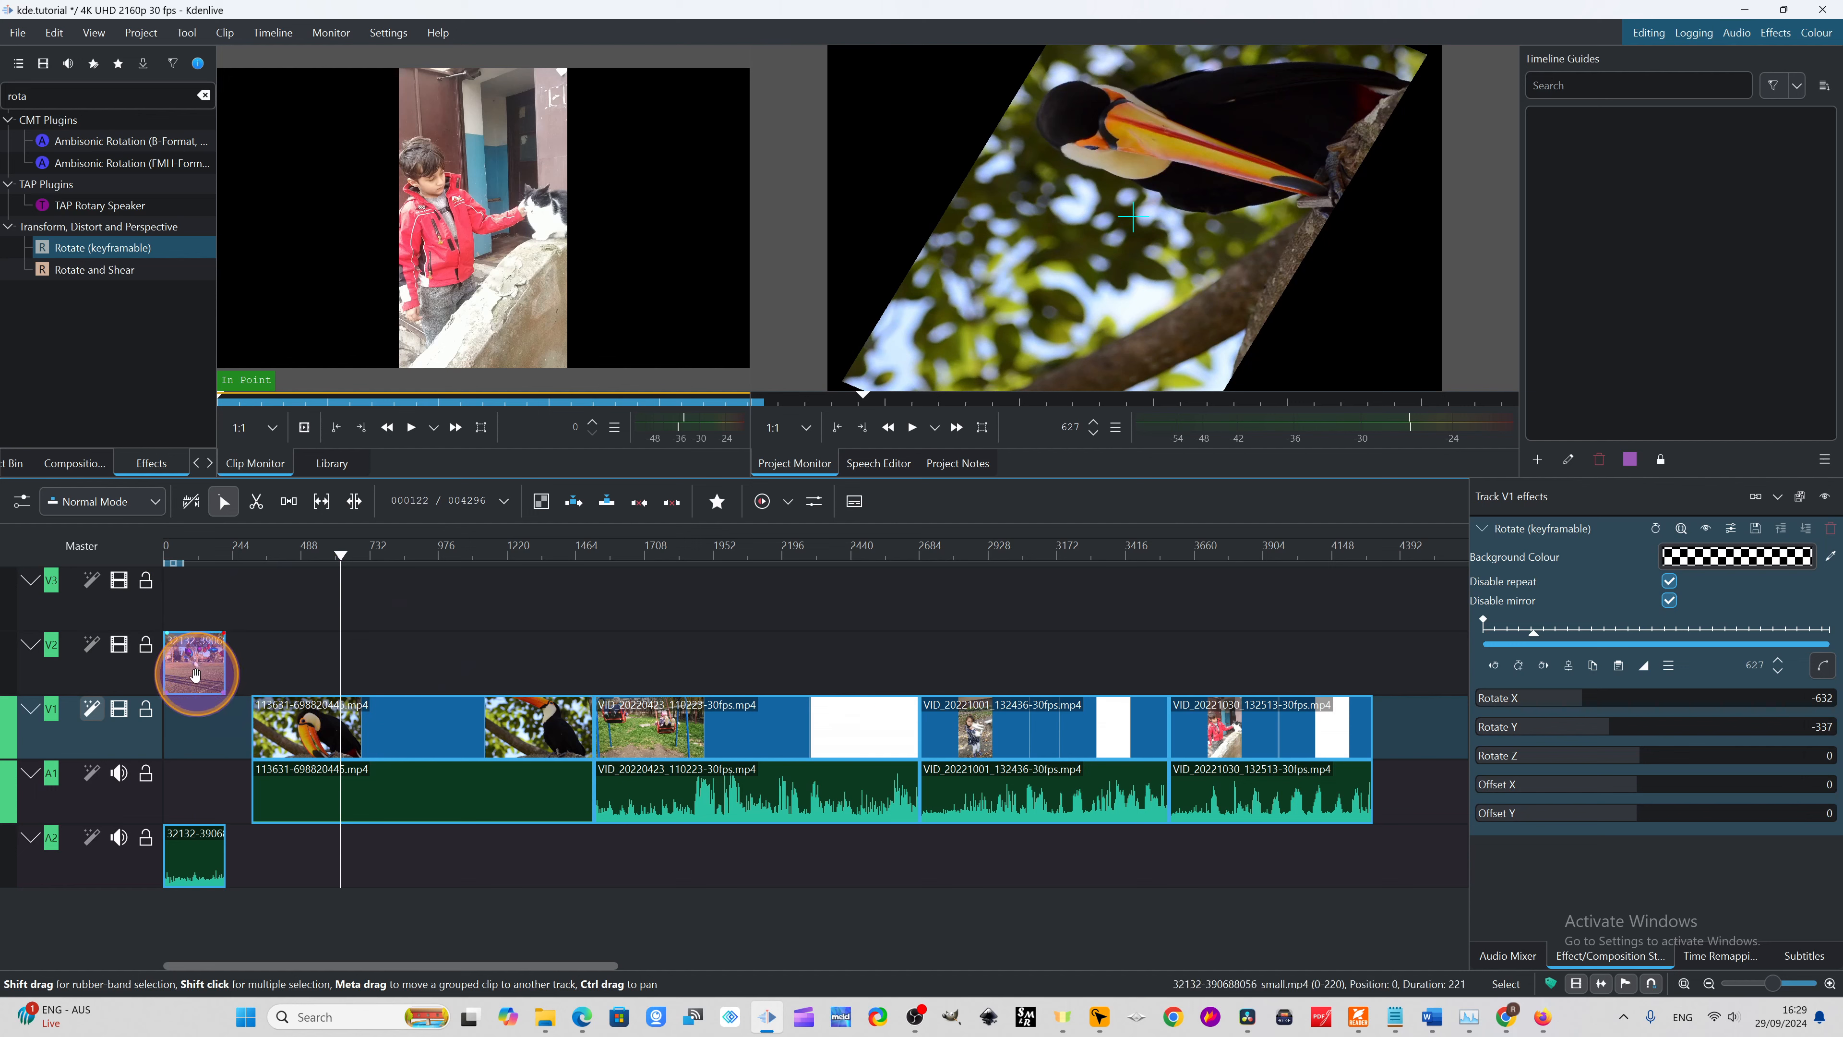
left_click_drag(335, 575, 197, 612)
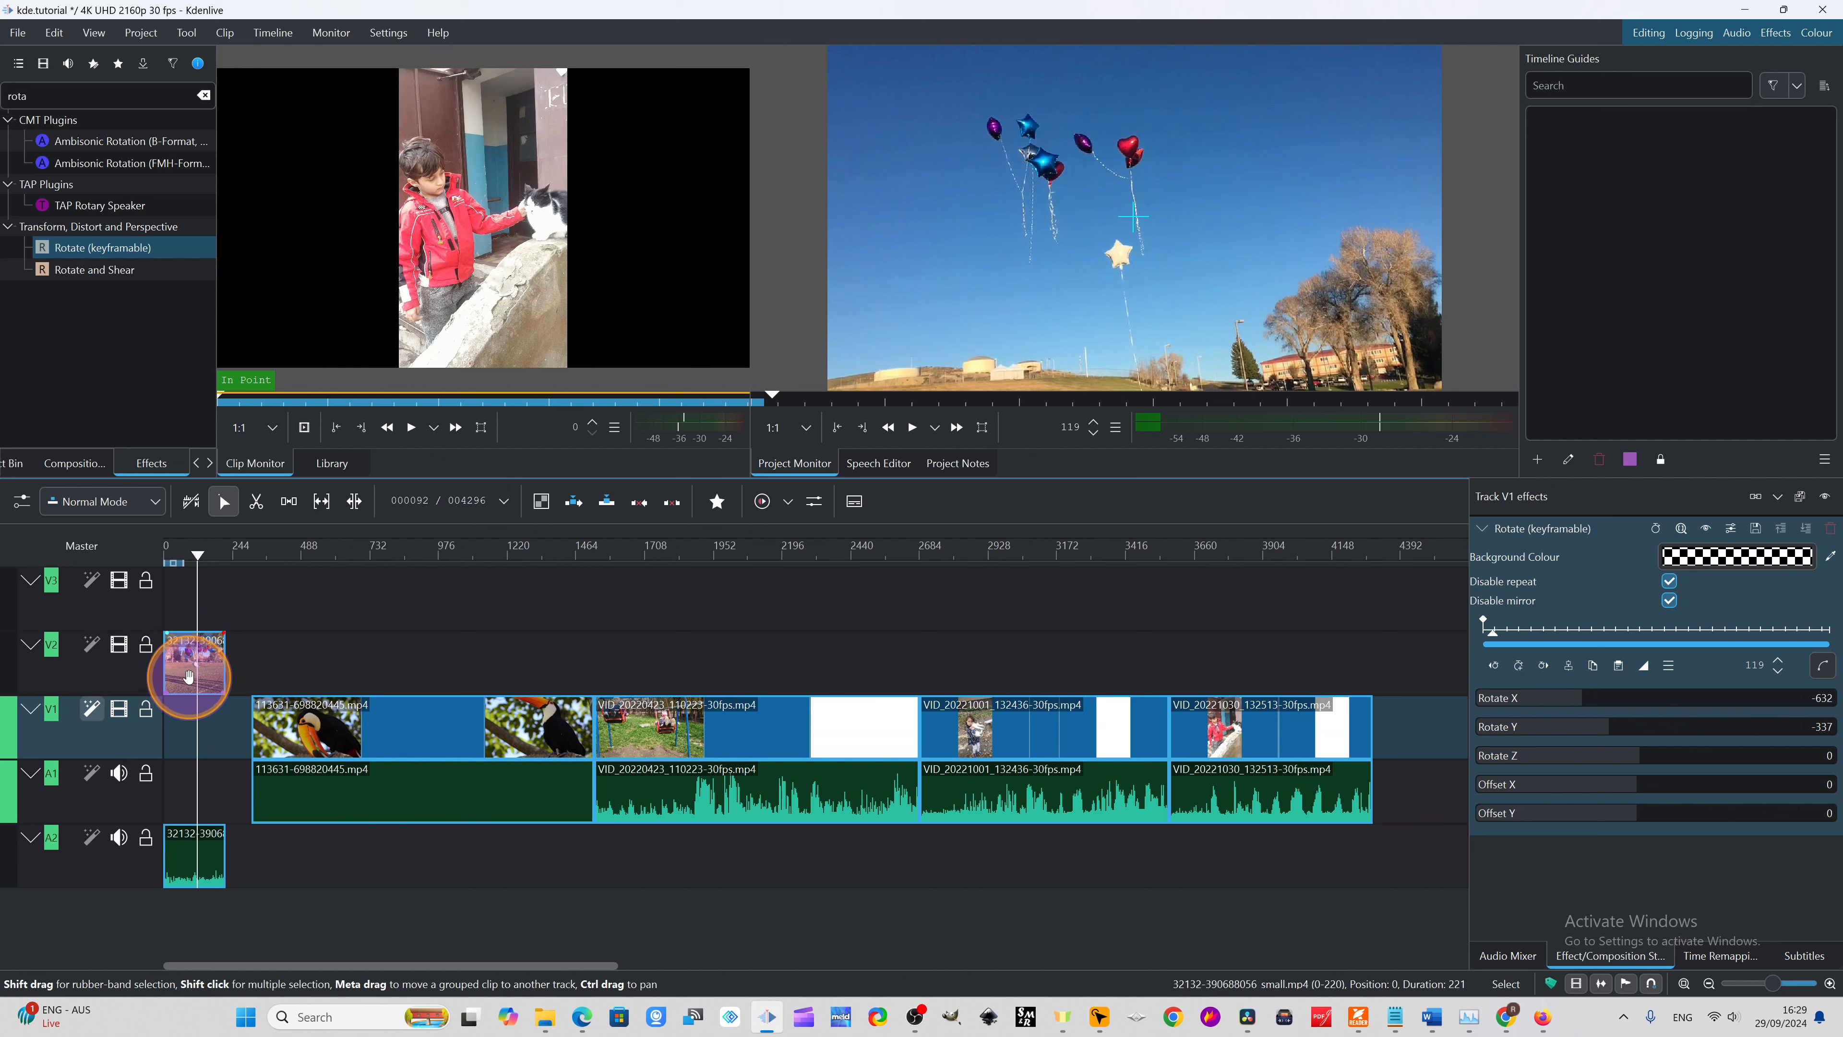
- Add a V1 rotation keyframe at frame 460 on the toucan clip and set its Rotate X to -526
left_click_drag(193, 555, 292, 682)
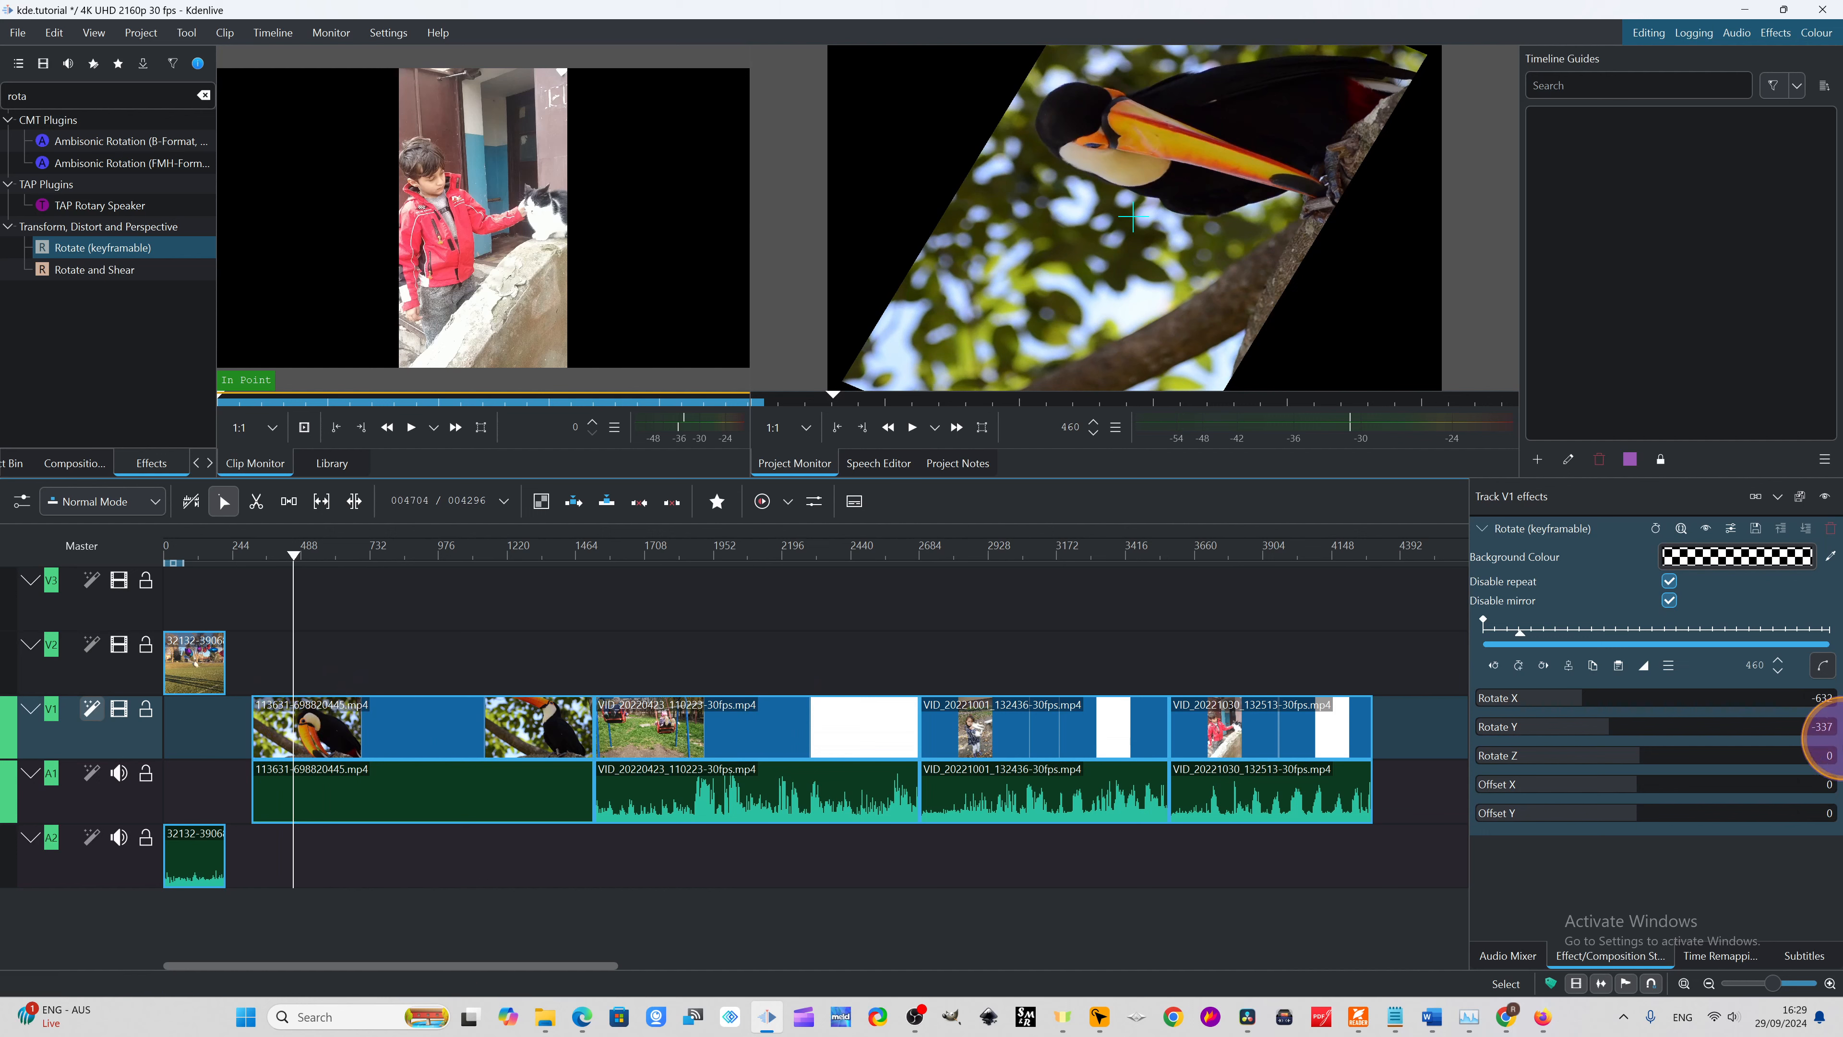
left_click(1518, 666)
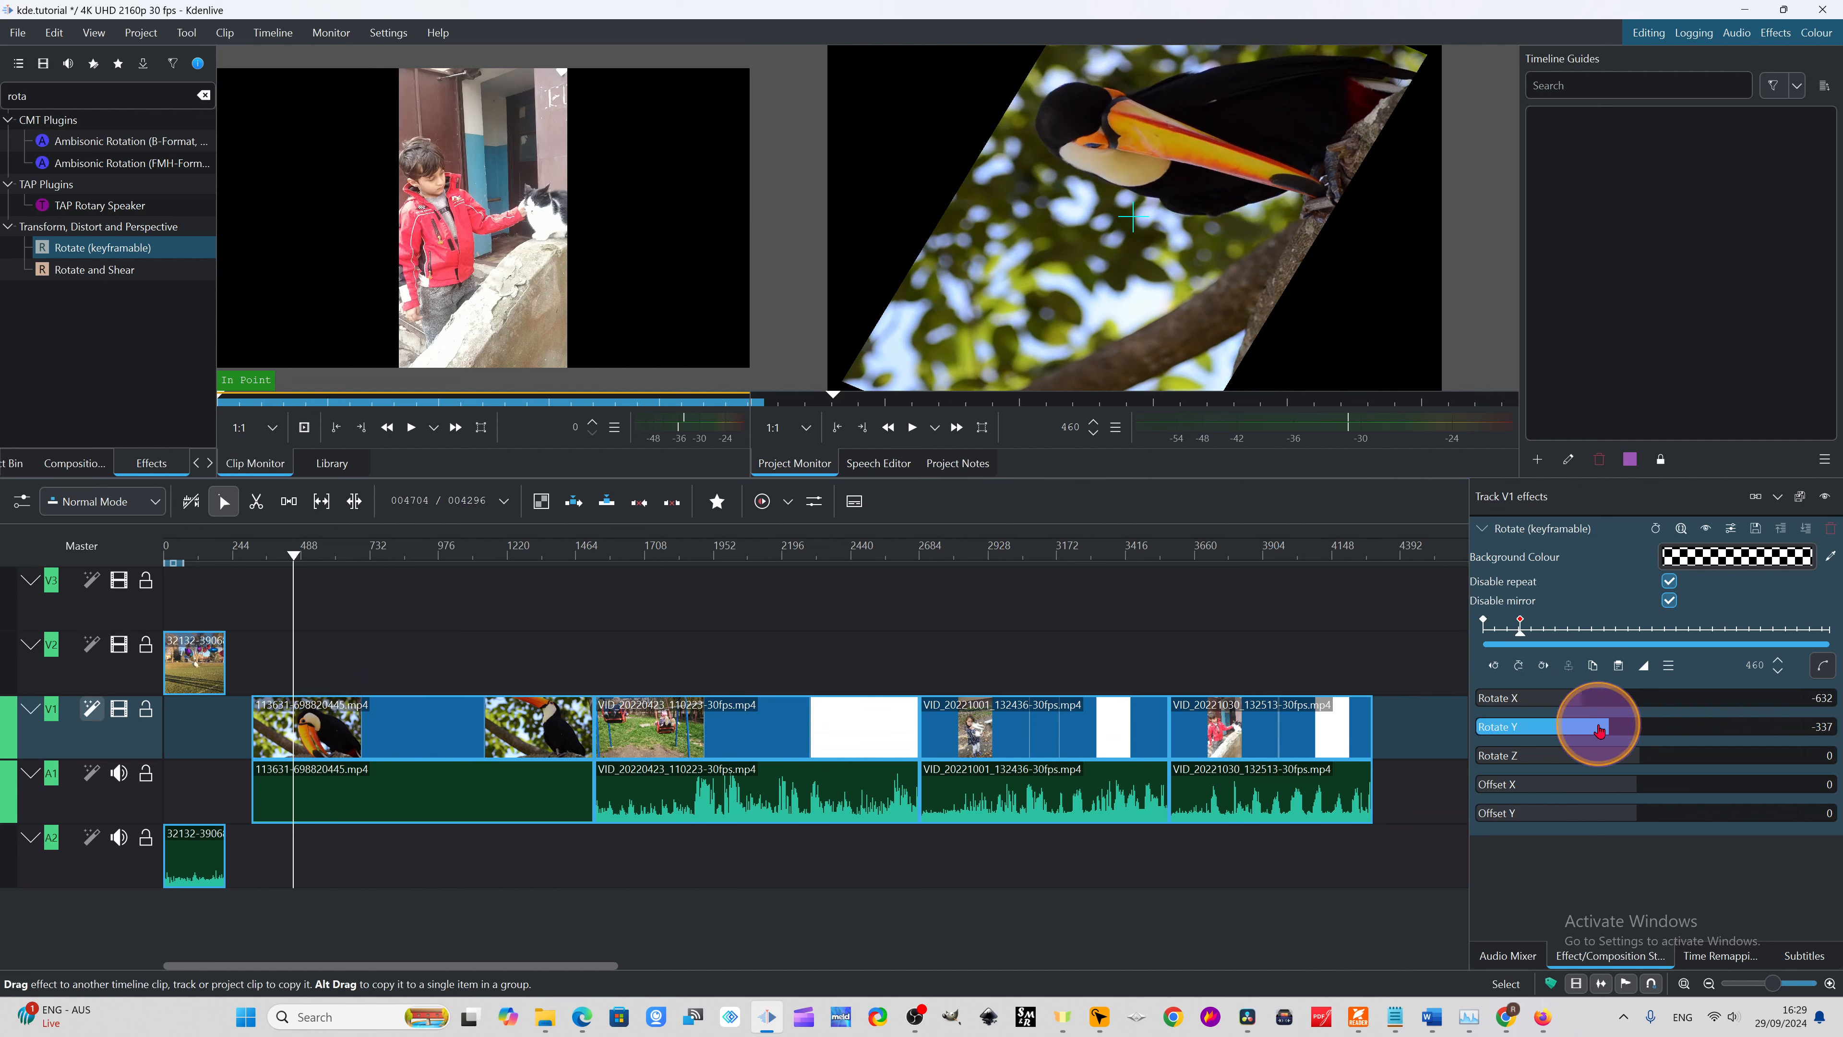
left_click_drag(1557, 700, 1591, 699)
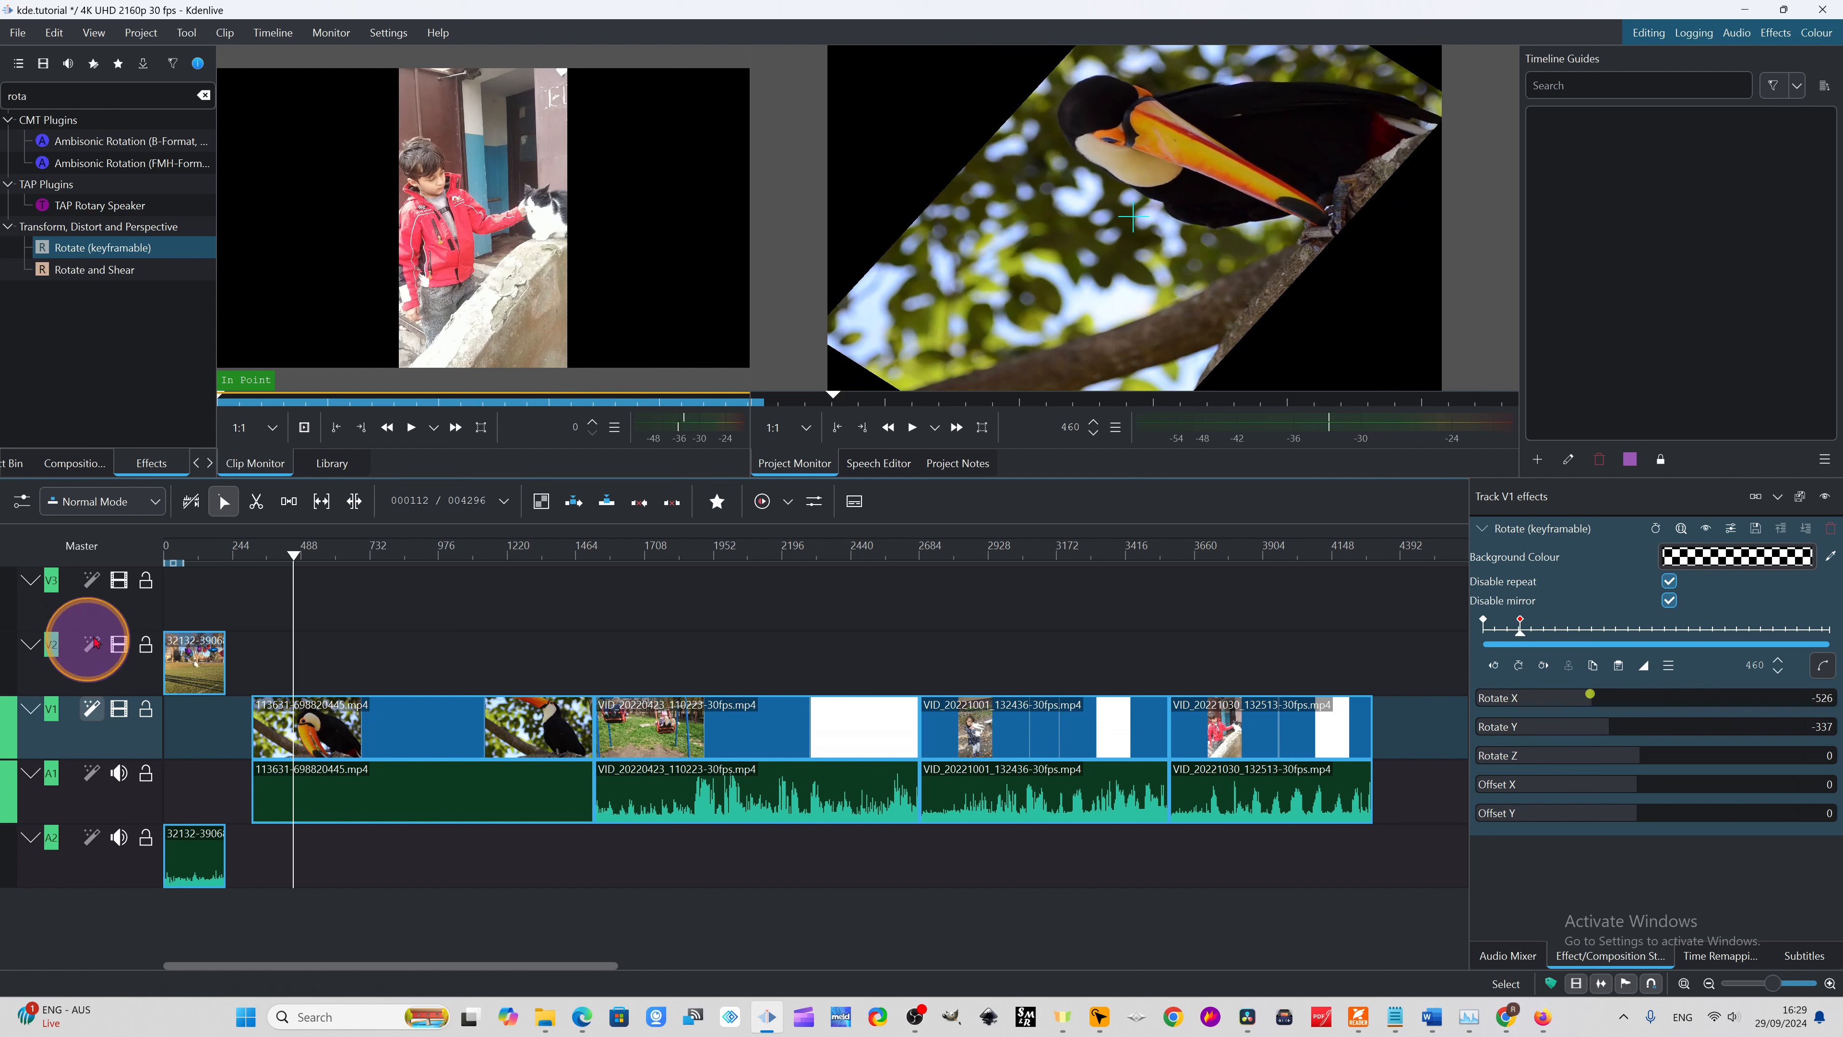
- Add a V1 rotation keyframe at frame 1200, near the toucan clip's end, and set its Rotate X to -74
left_click_drag(359, 585, 501, 621)
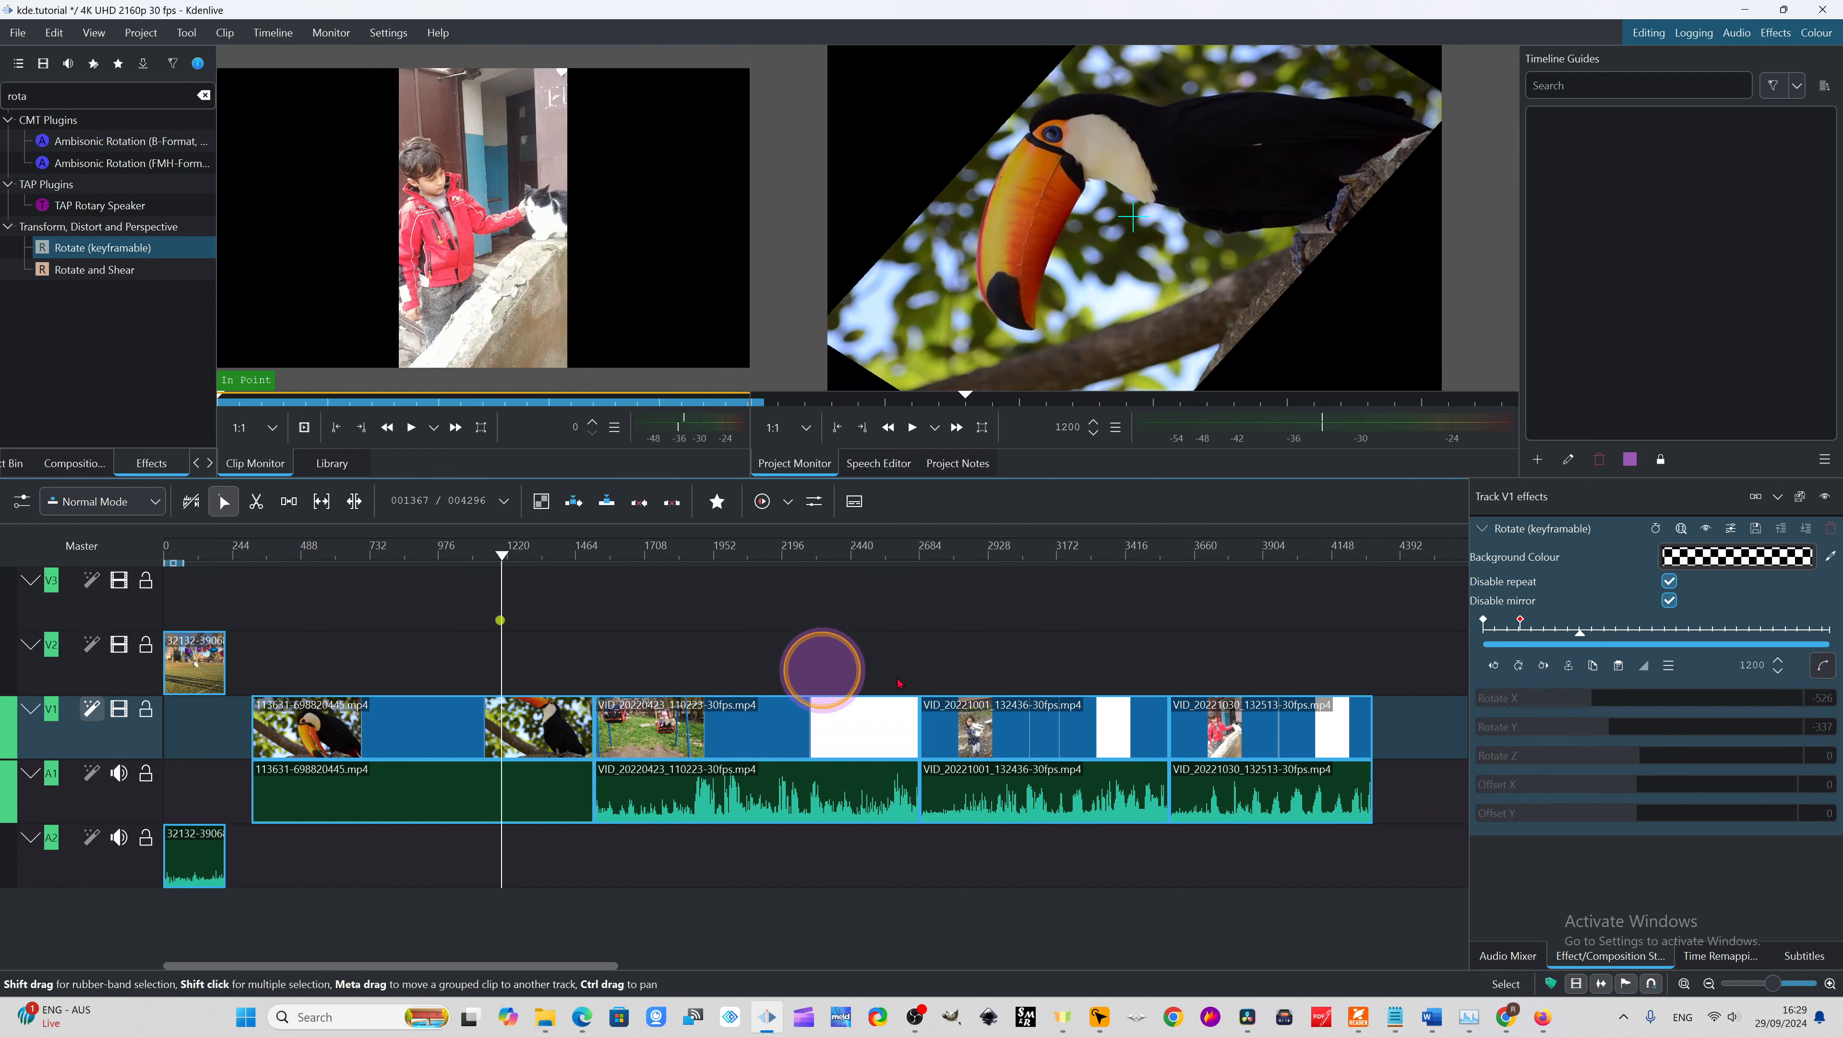
left_click(580, 708)
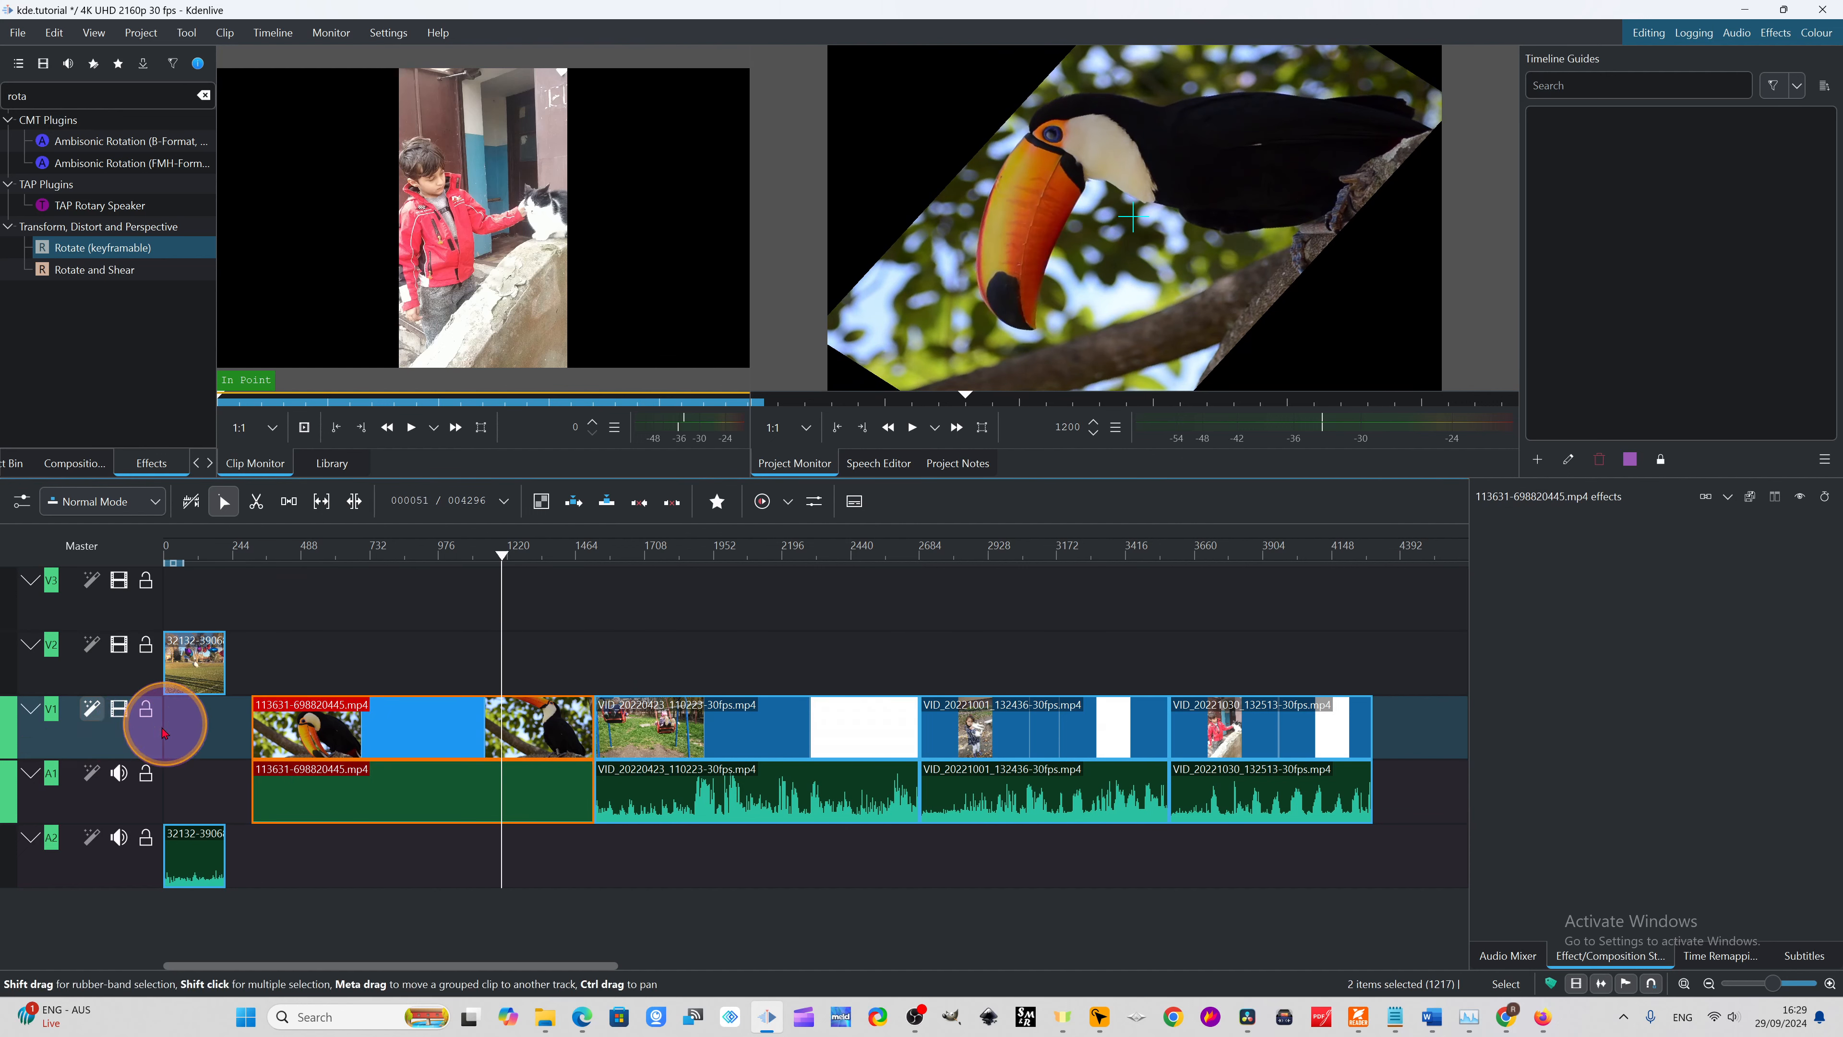
left_click(8, 734)
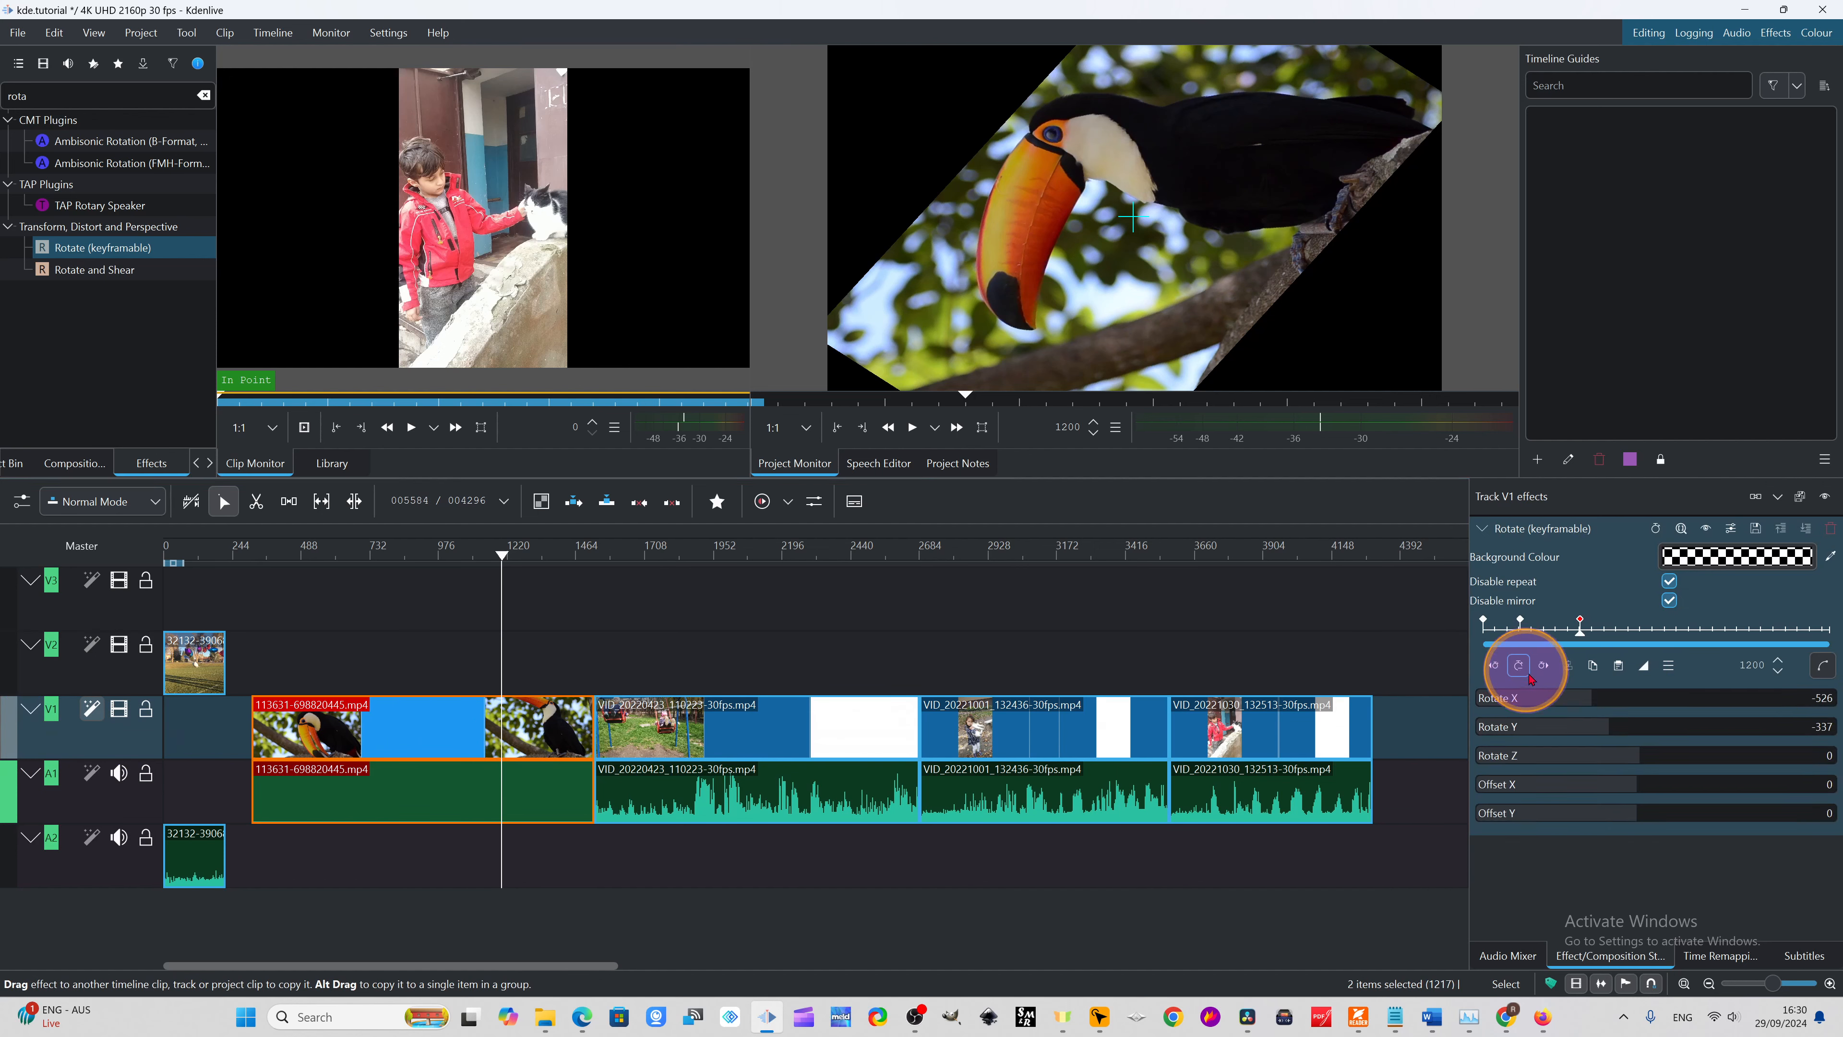
left_click_drag(1595, 699, 1631, 698)
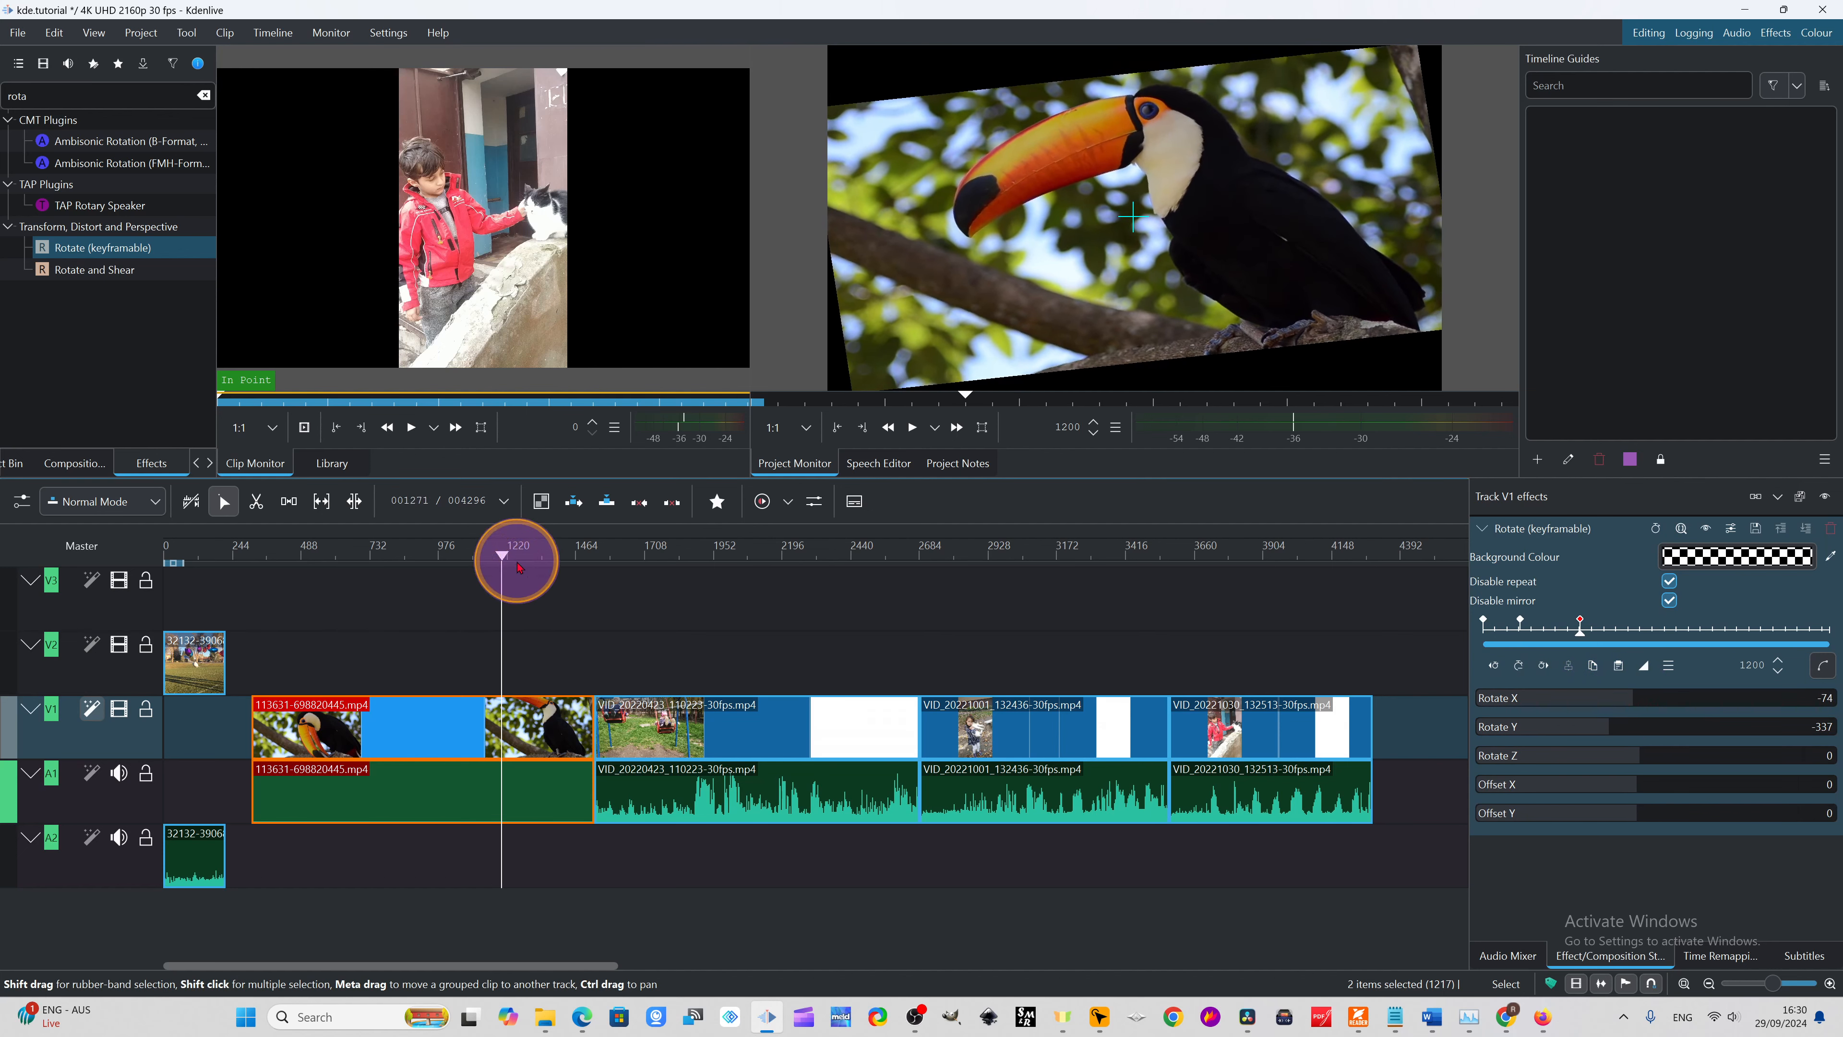
- Add a V1 rotation keyframe at frame 1990 on the swing clip, with Rotate X at 547 and Rotate Y at -137
left_click_drag(519, 567, 724, 613)
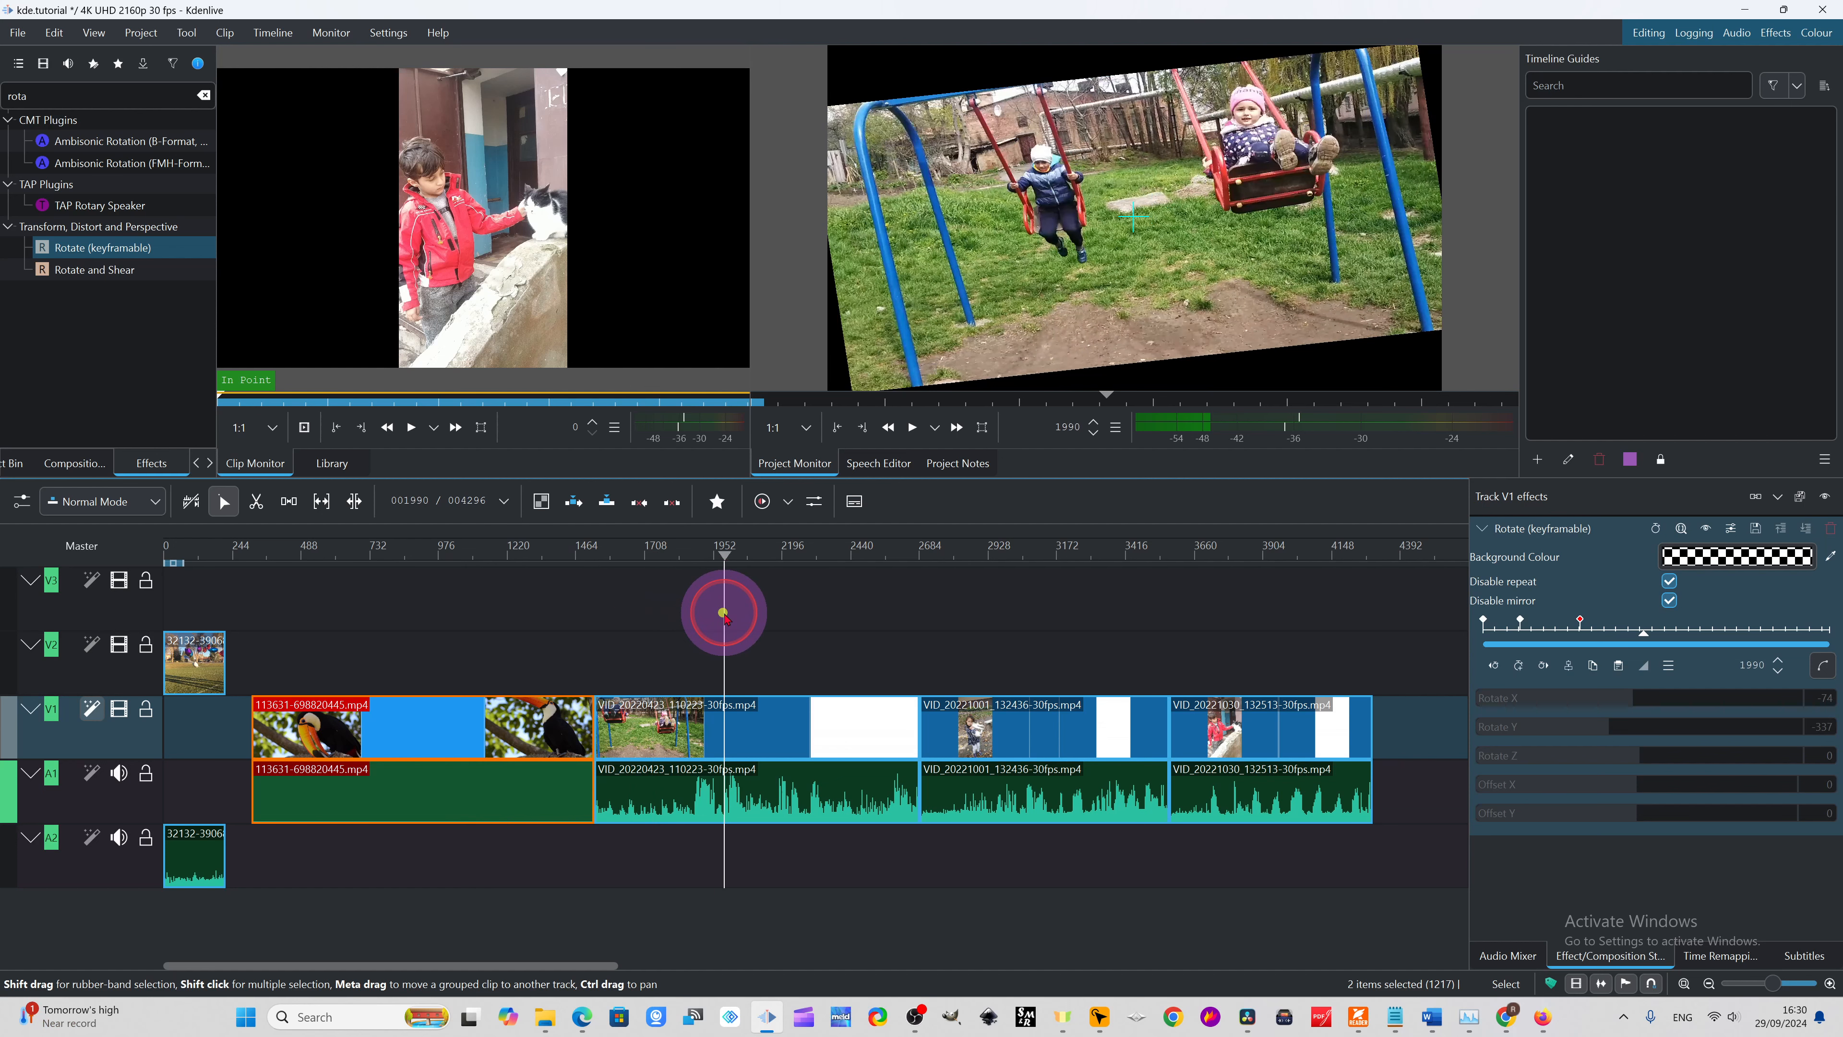
double_click(141, 741)
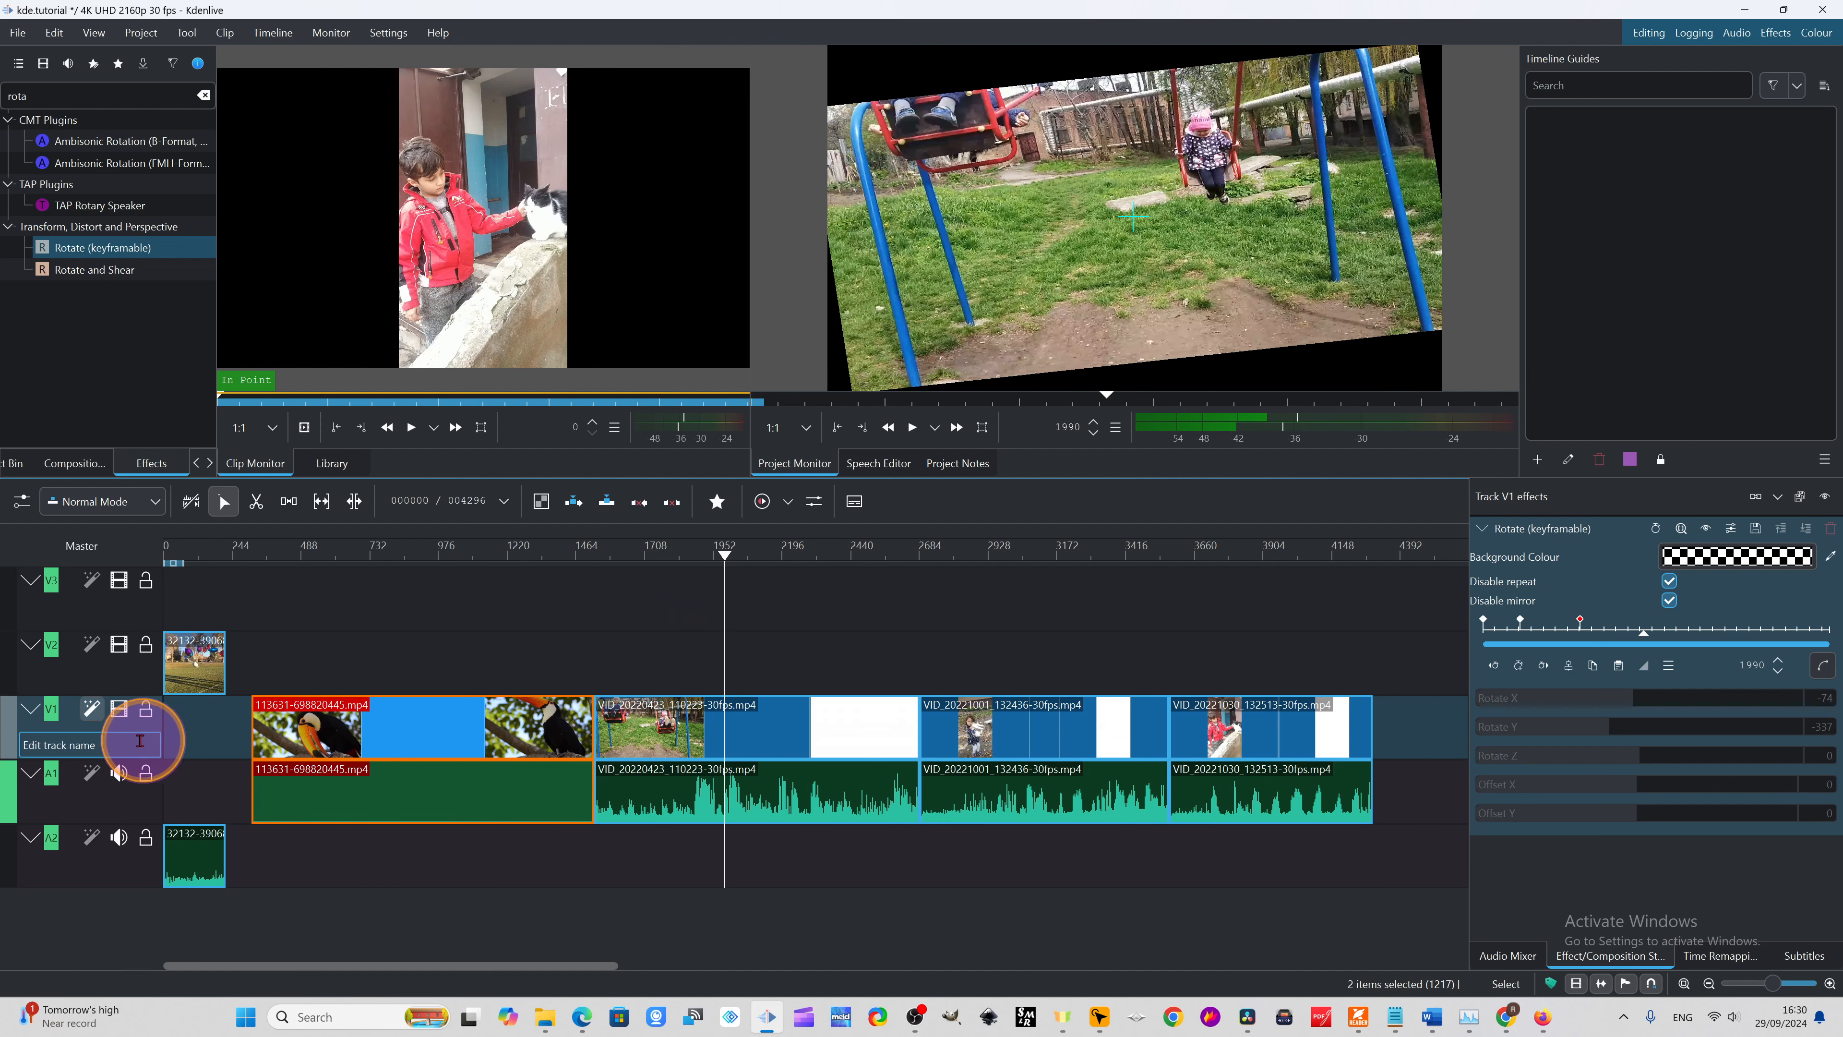
left_click(11, 736)
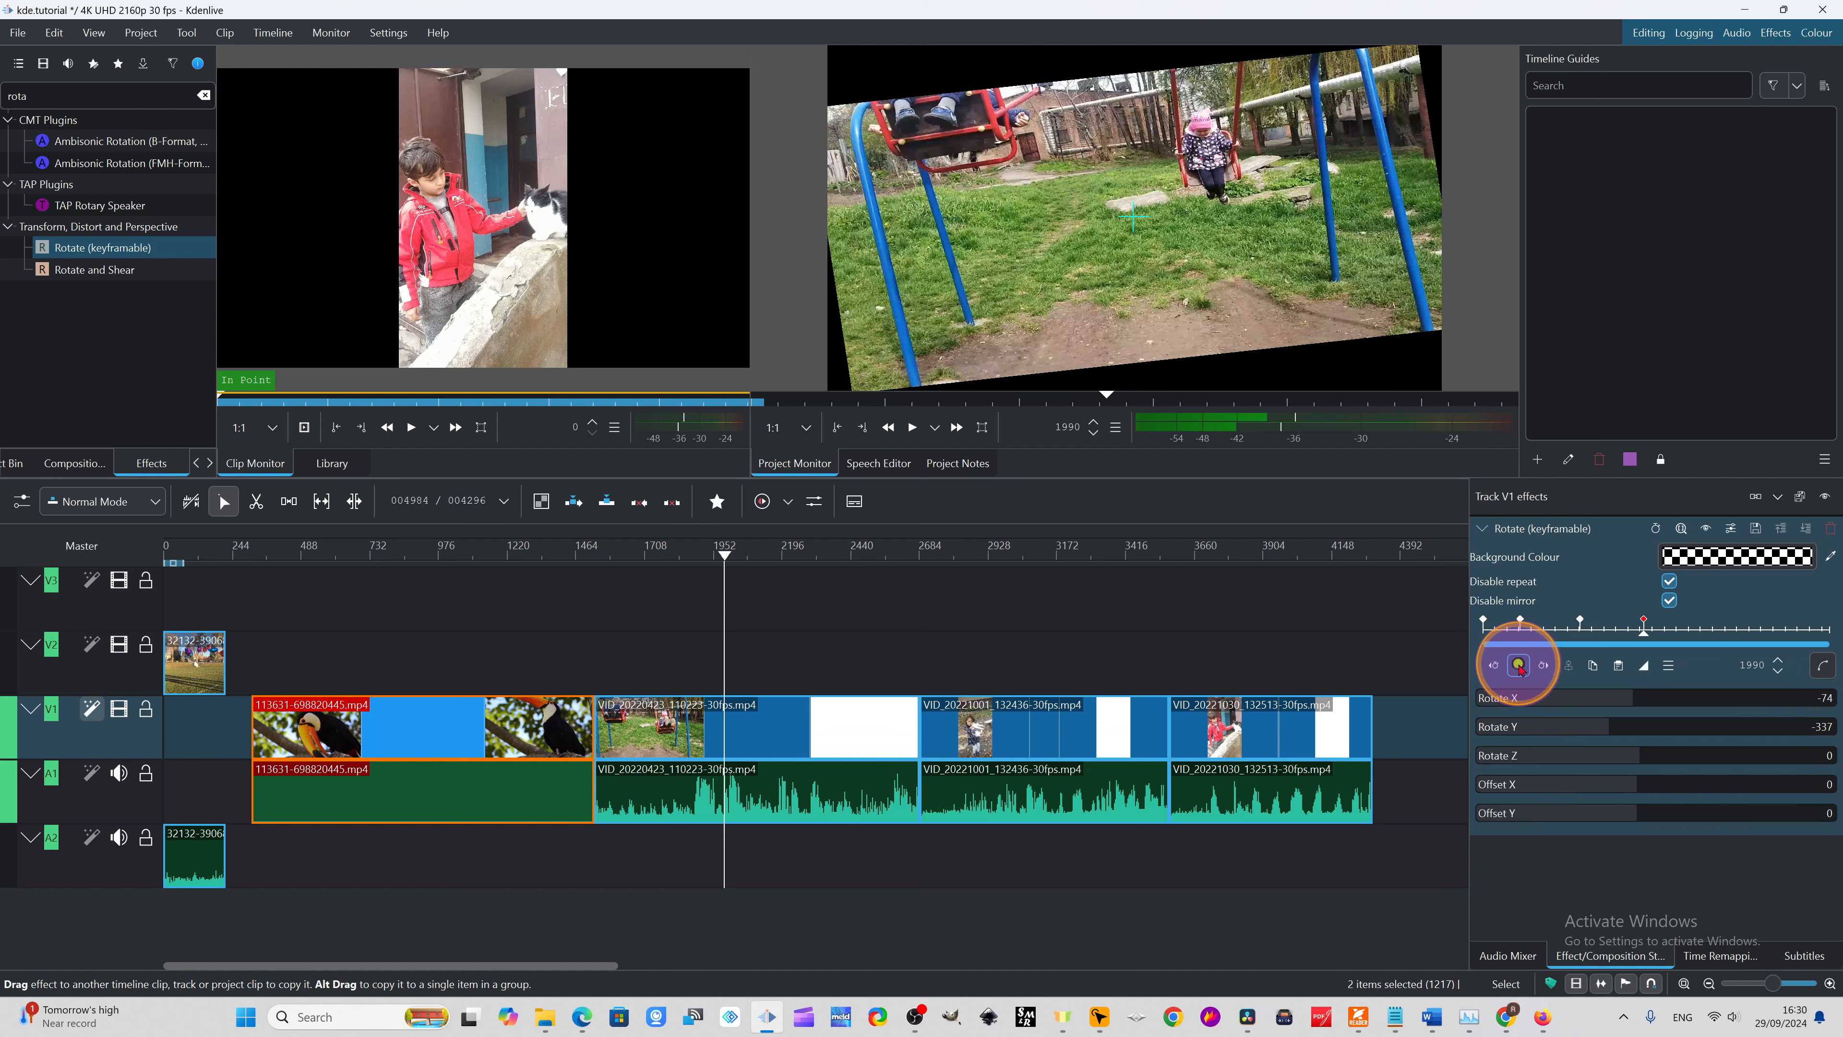
left_click(1584, 699)
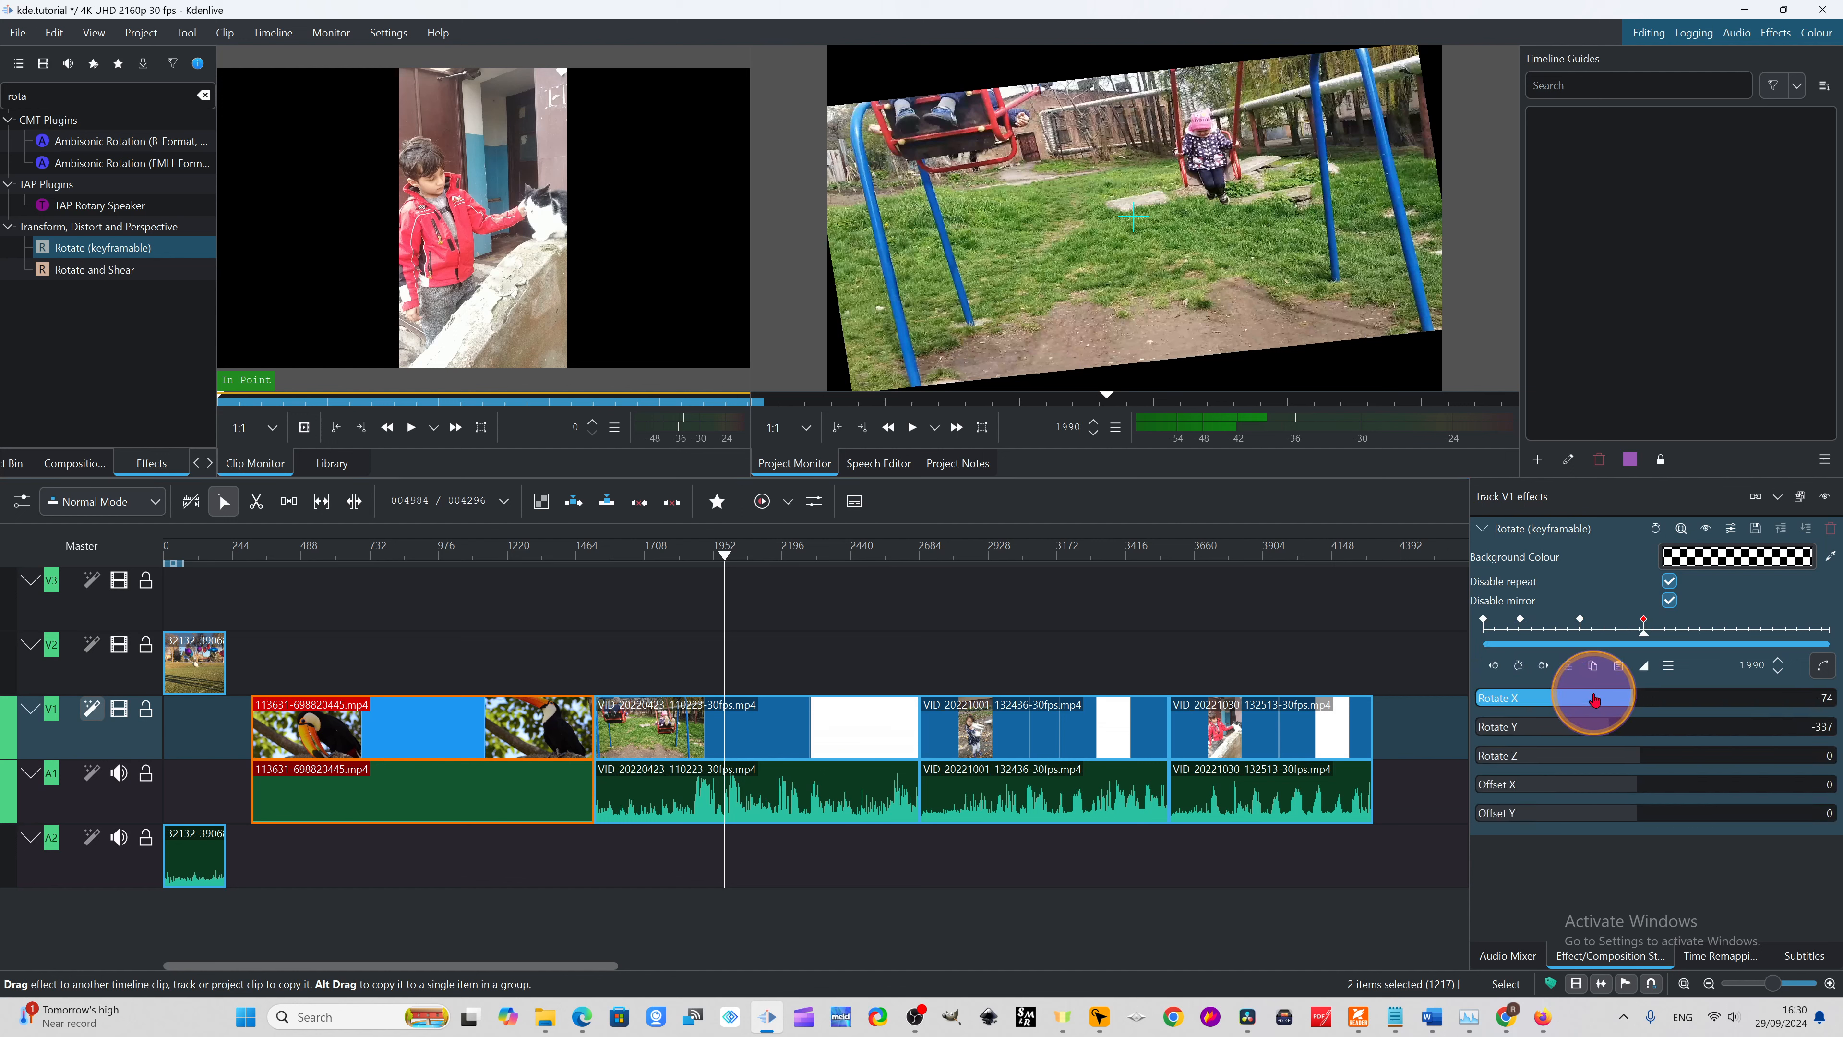
left_click(1597, 728)
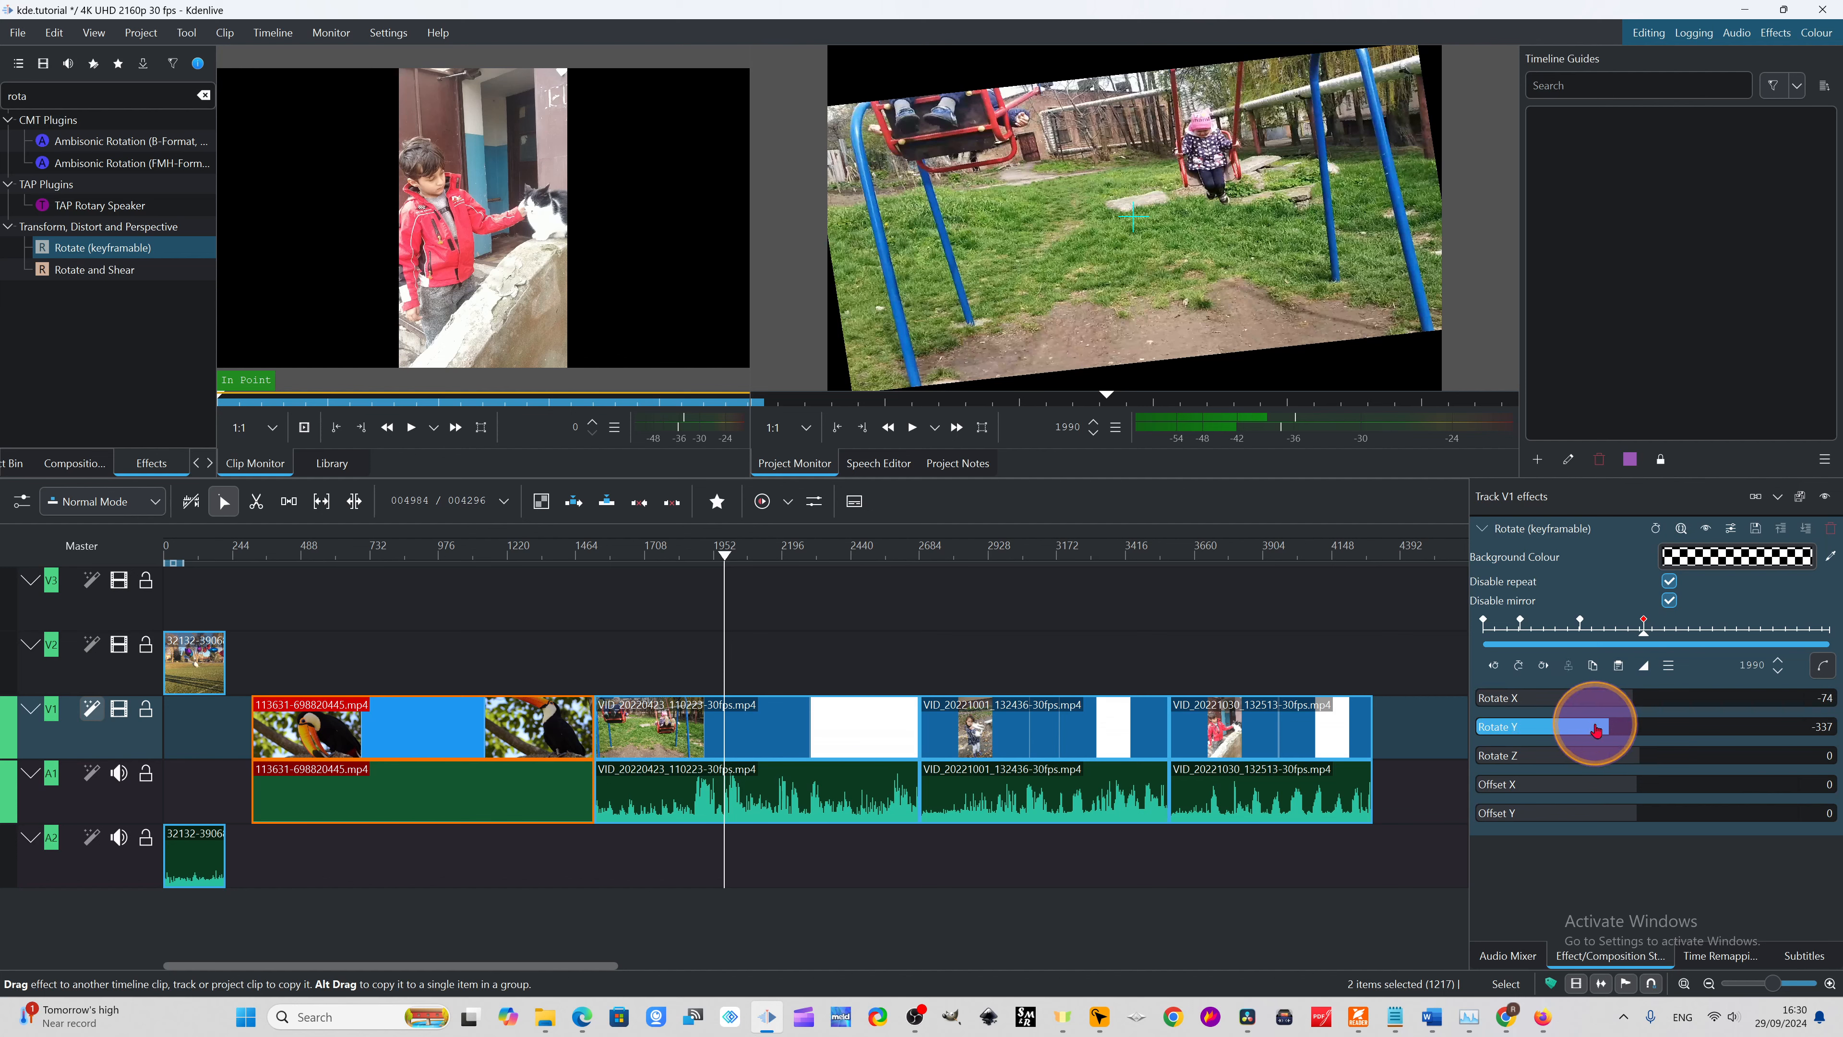
left_click_drag(1606, 727, 1691, 740)
- Add a V1 rotation keyframe at frame 2597, near the swing clip's end, and set its Rotate X to 1684
left_click_drag(729, 561, 894, 601)
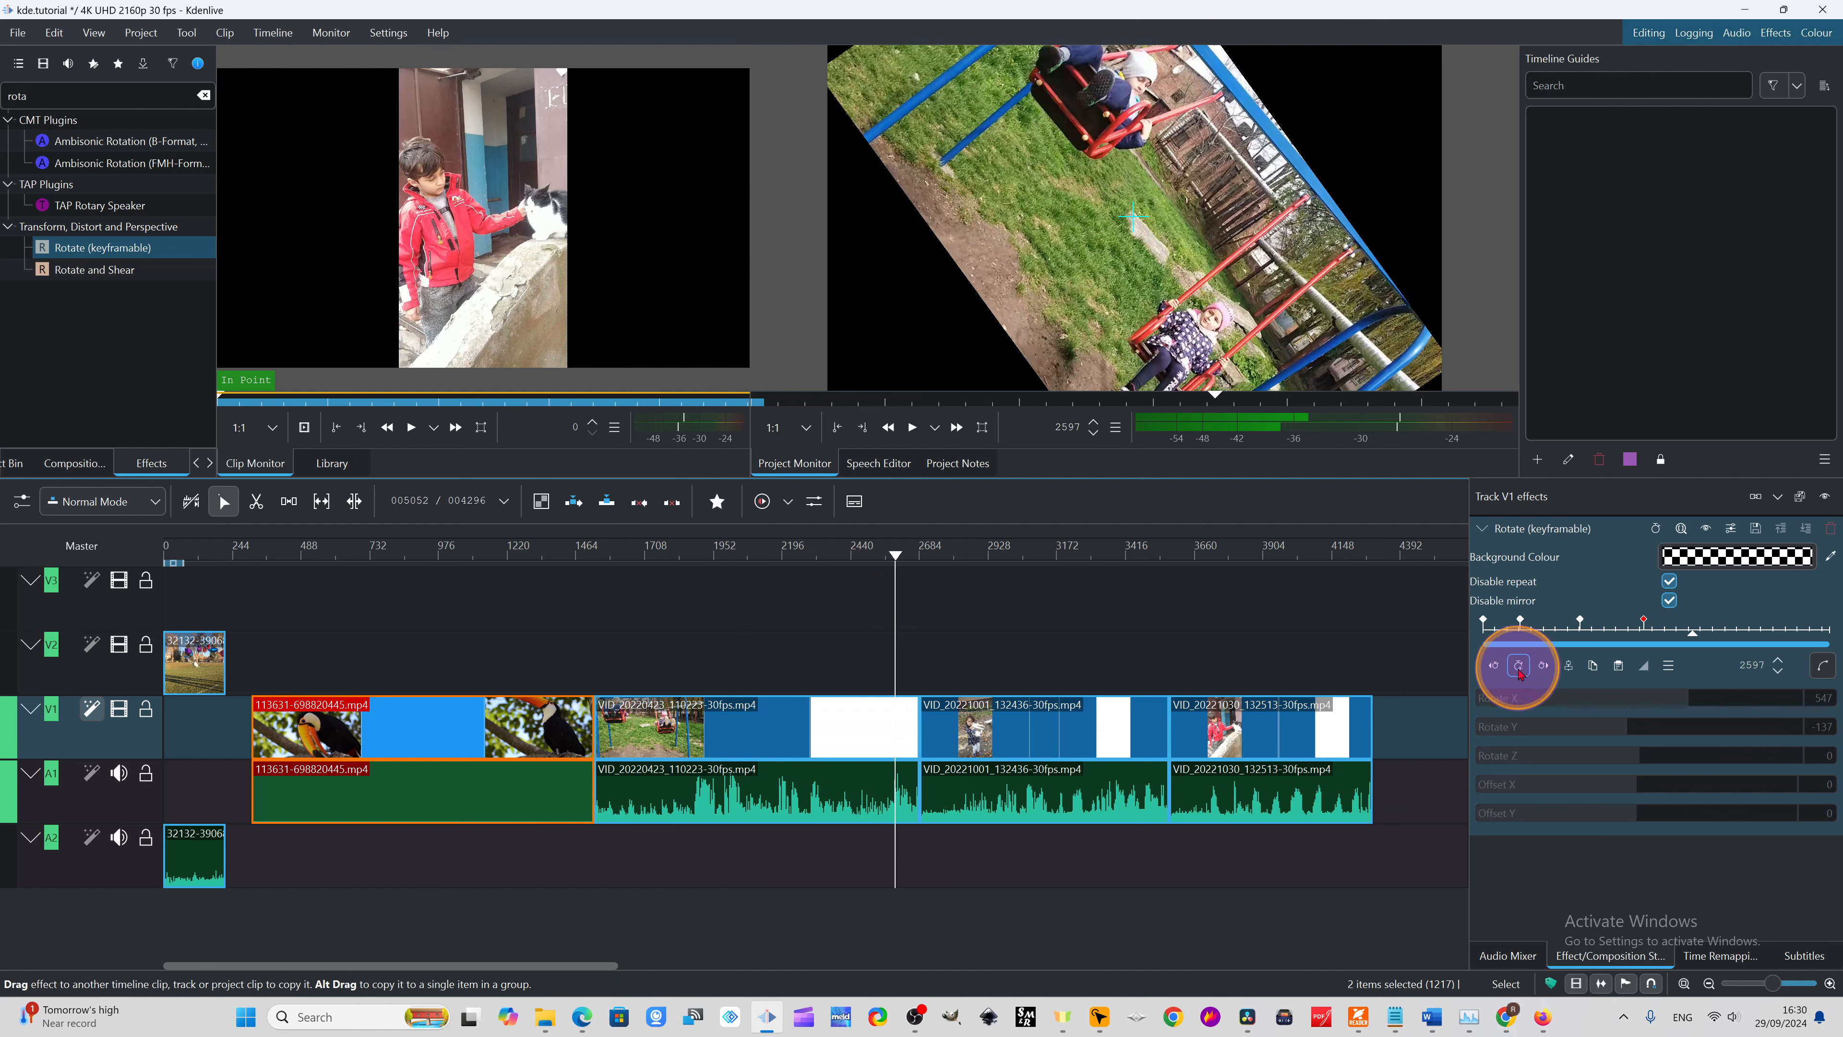
left_click(1694, 700)
left_click_drag(1709, 701, 1793, 719)
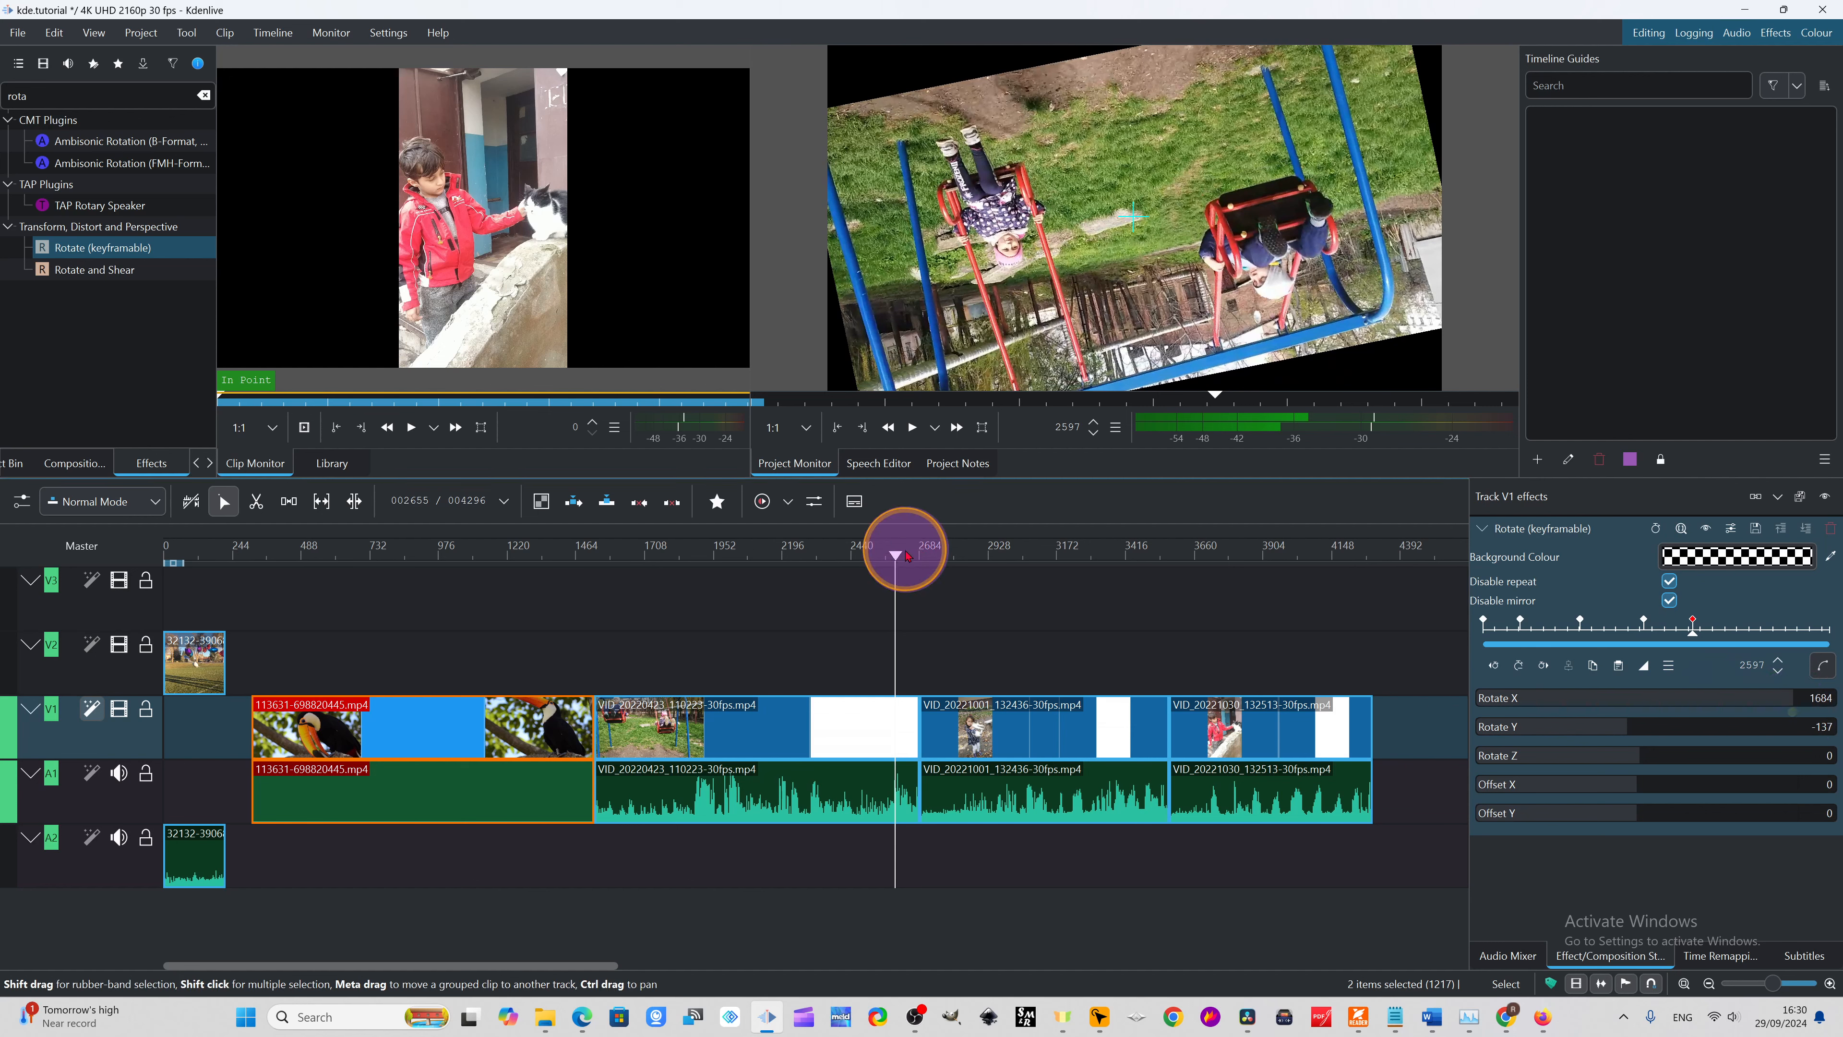
- Add a V1 rotation keyframe at frame 3129 on the clip after the swing clip and set its Rotate X to 21
left_click(1044, 591)
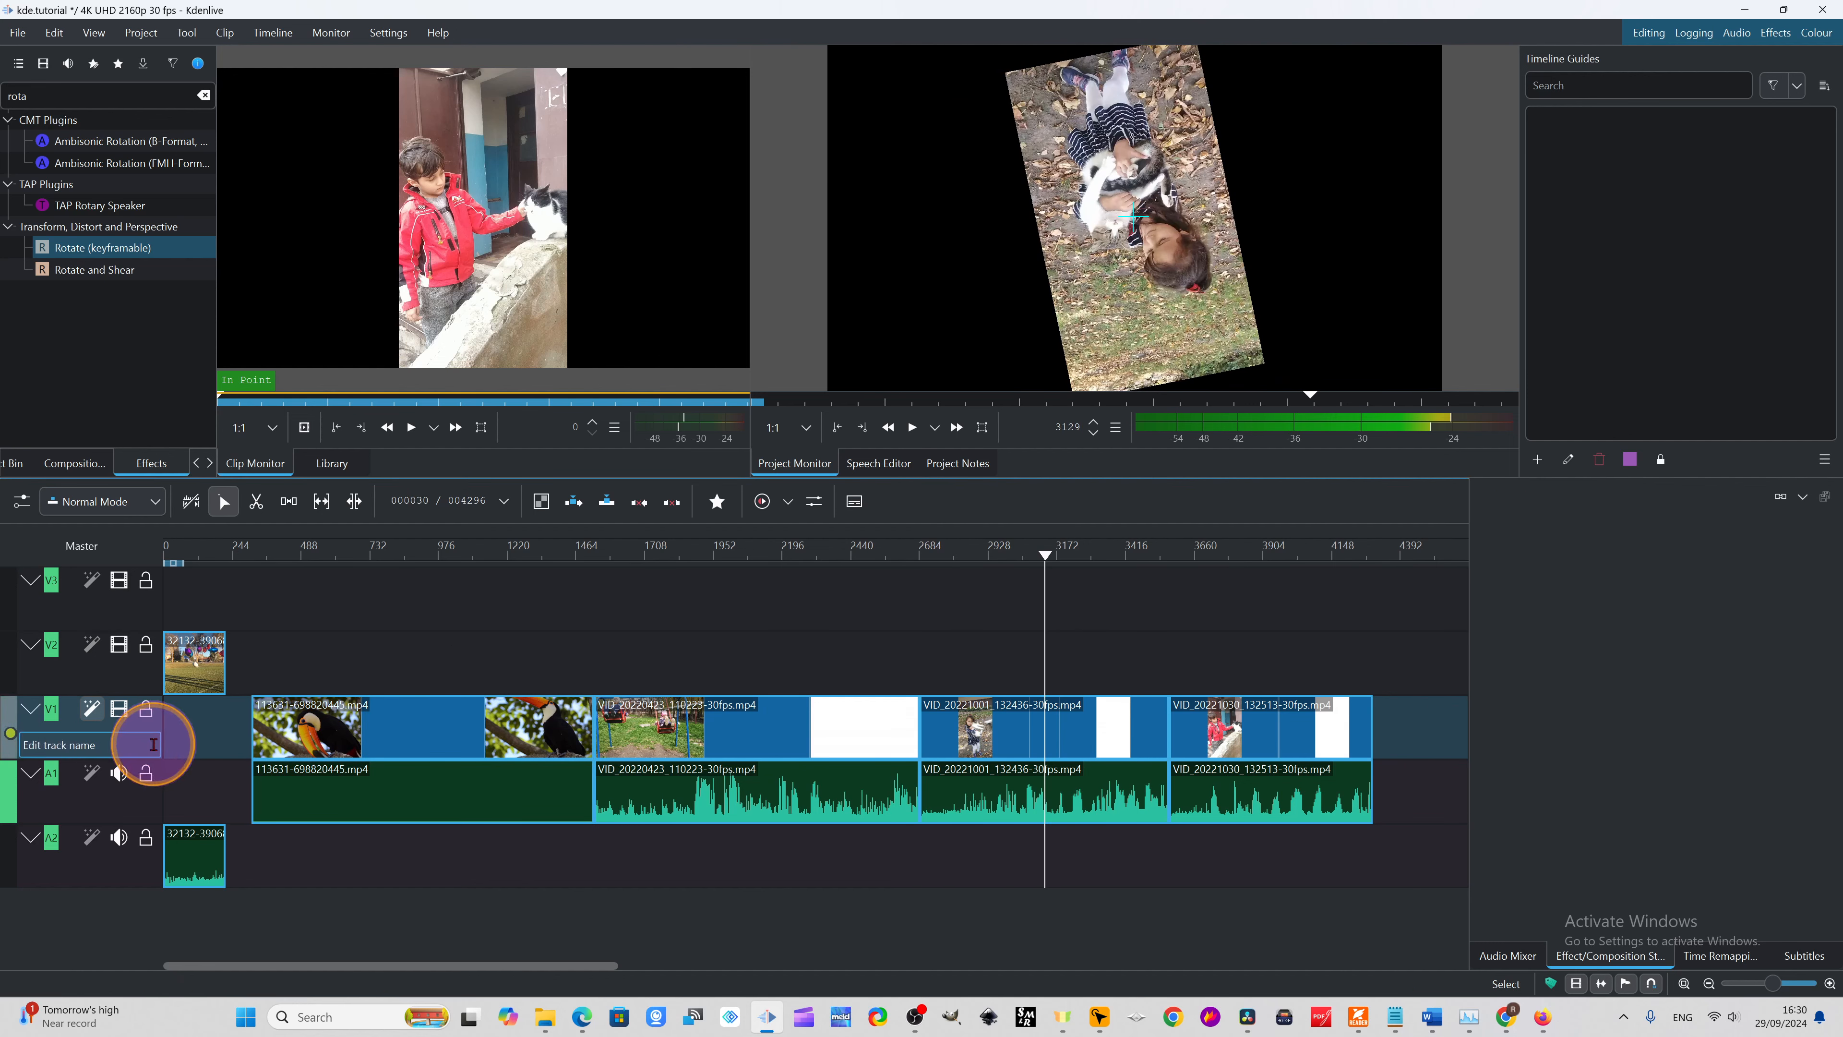
left_click(150, 729)
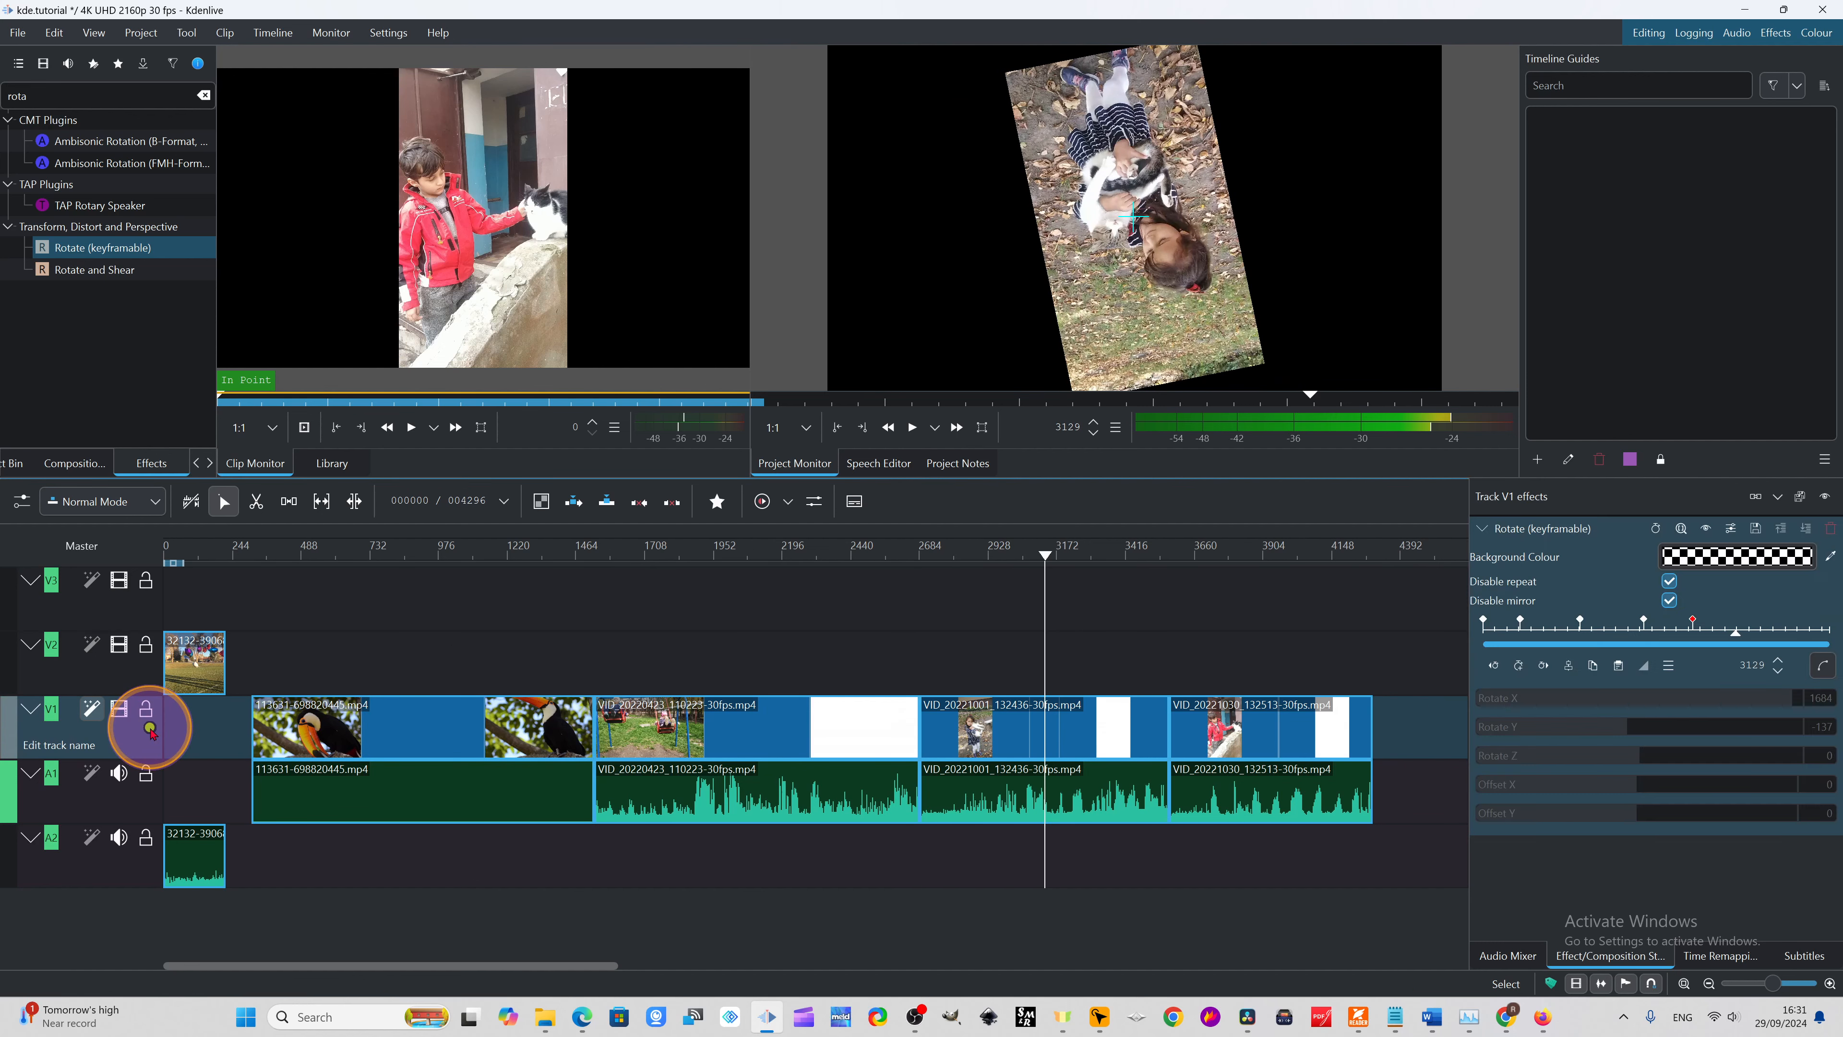
left_click(1519, 665)
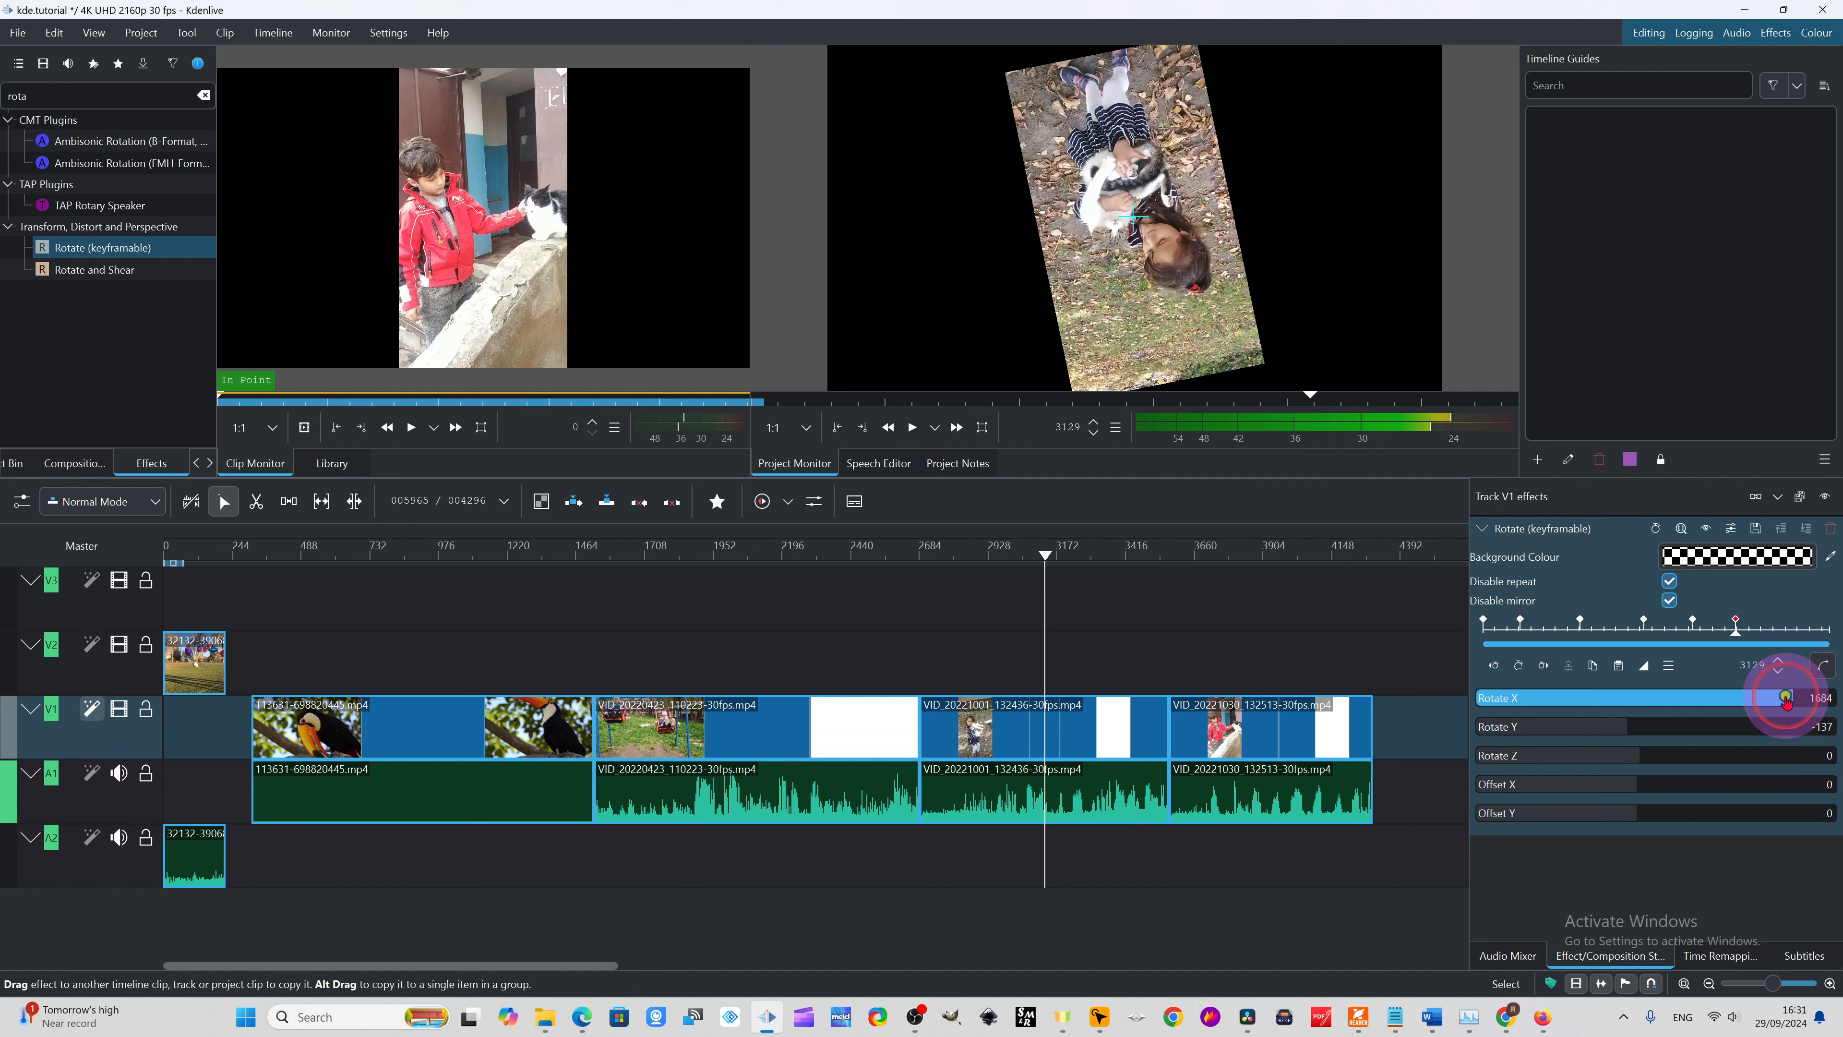
left_click_drag(1786, 701, 1643, 702)
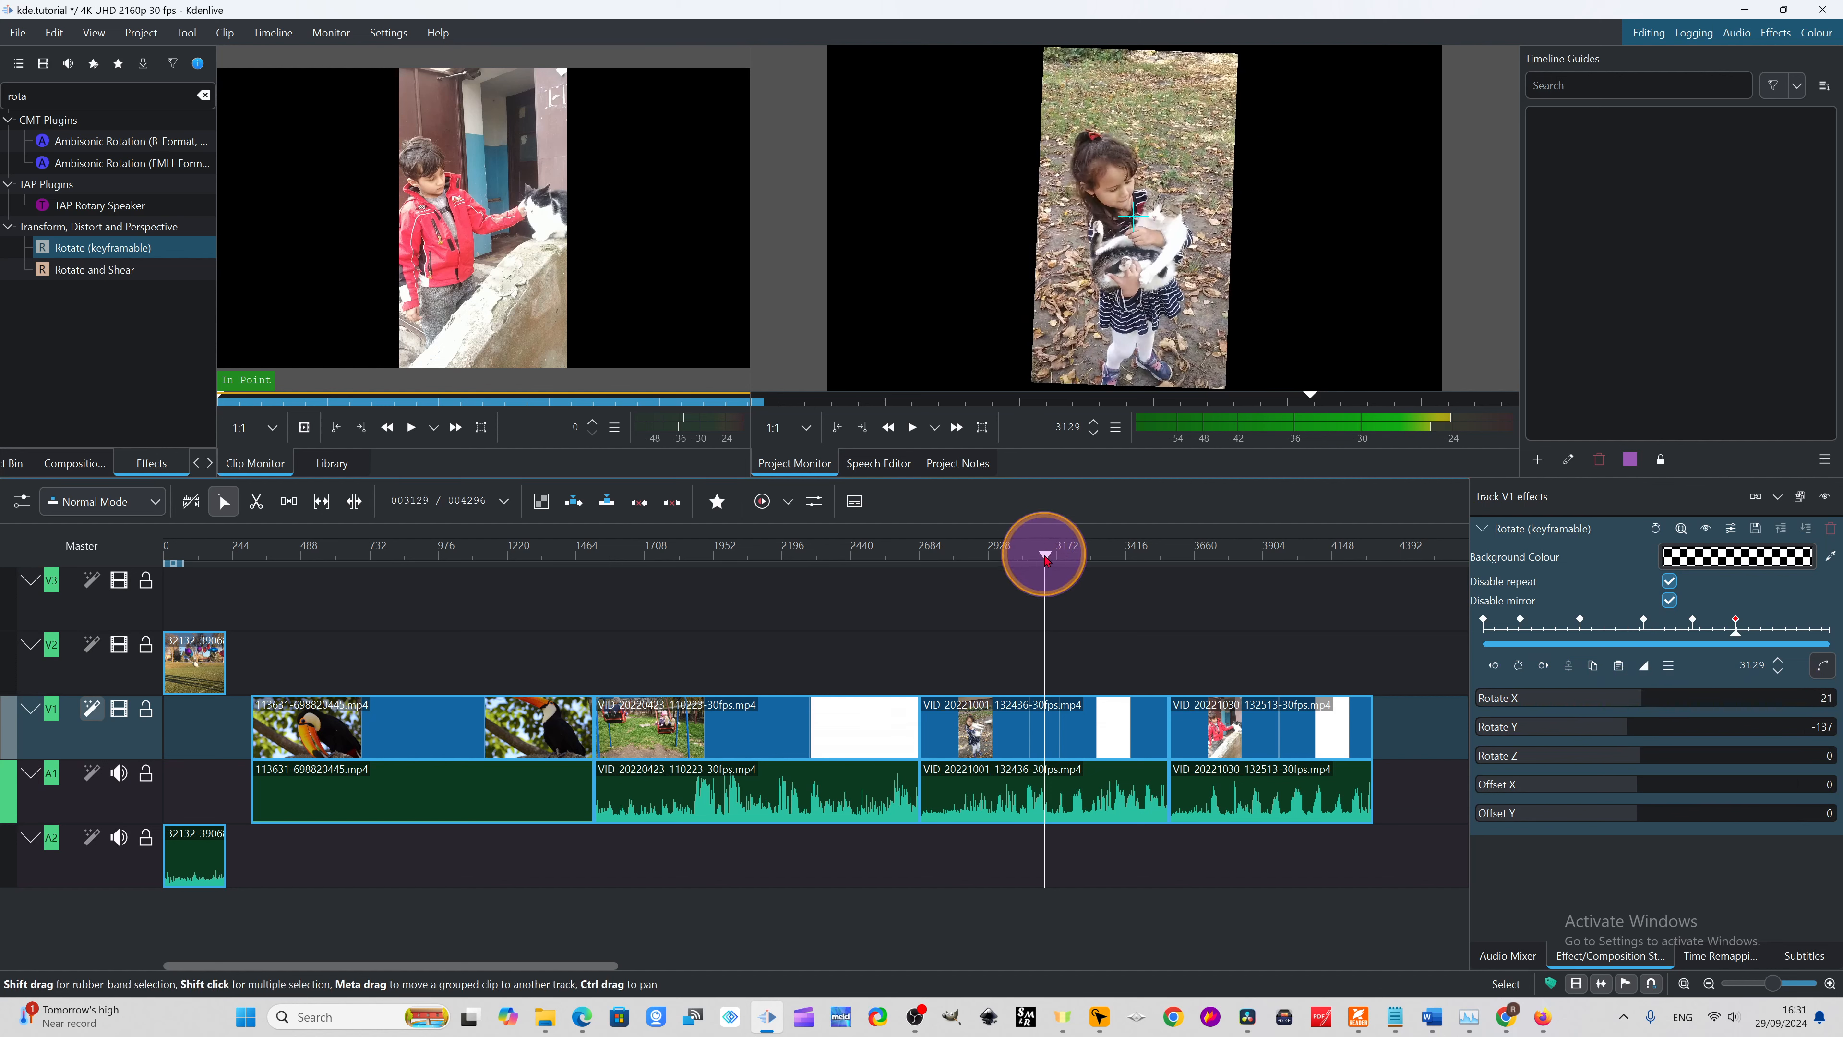
- Play the V1 track from near the start of the toucan clip to review the animated rotation across clips
left_click_drag(1046, 559, 275, 557)
left_click(913, 428)
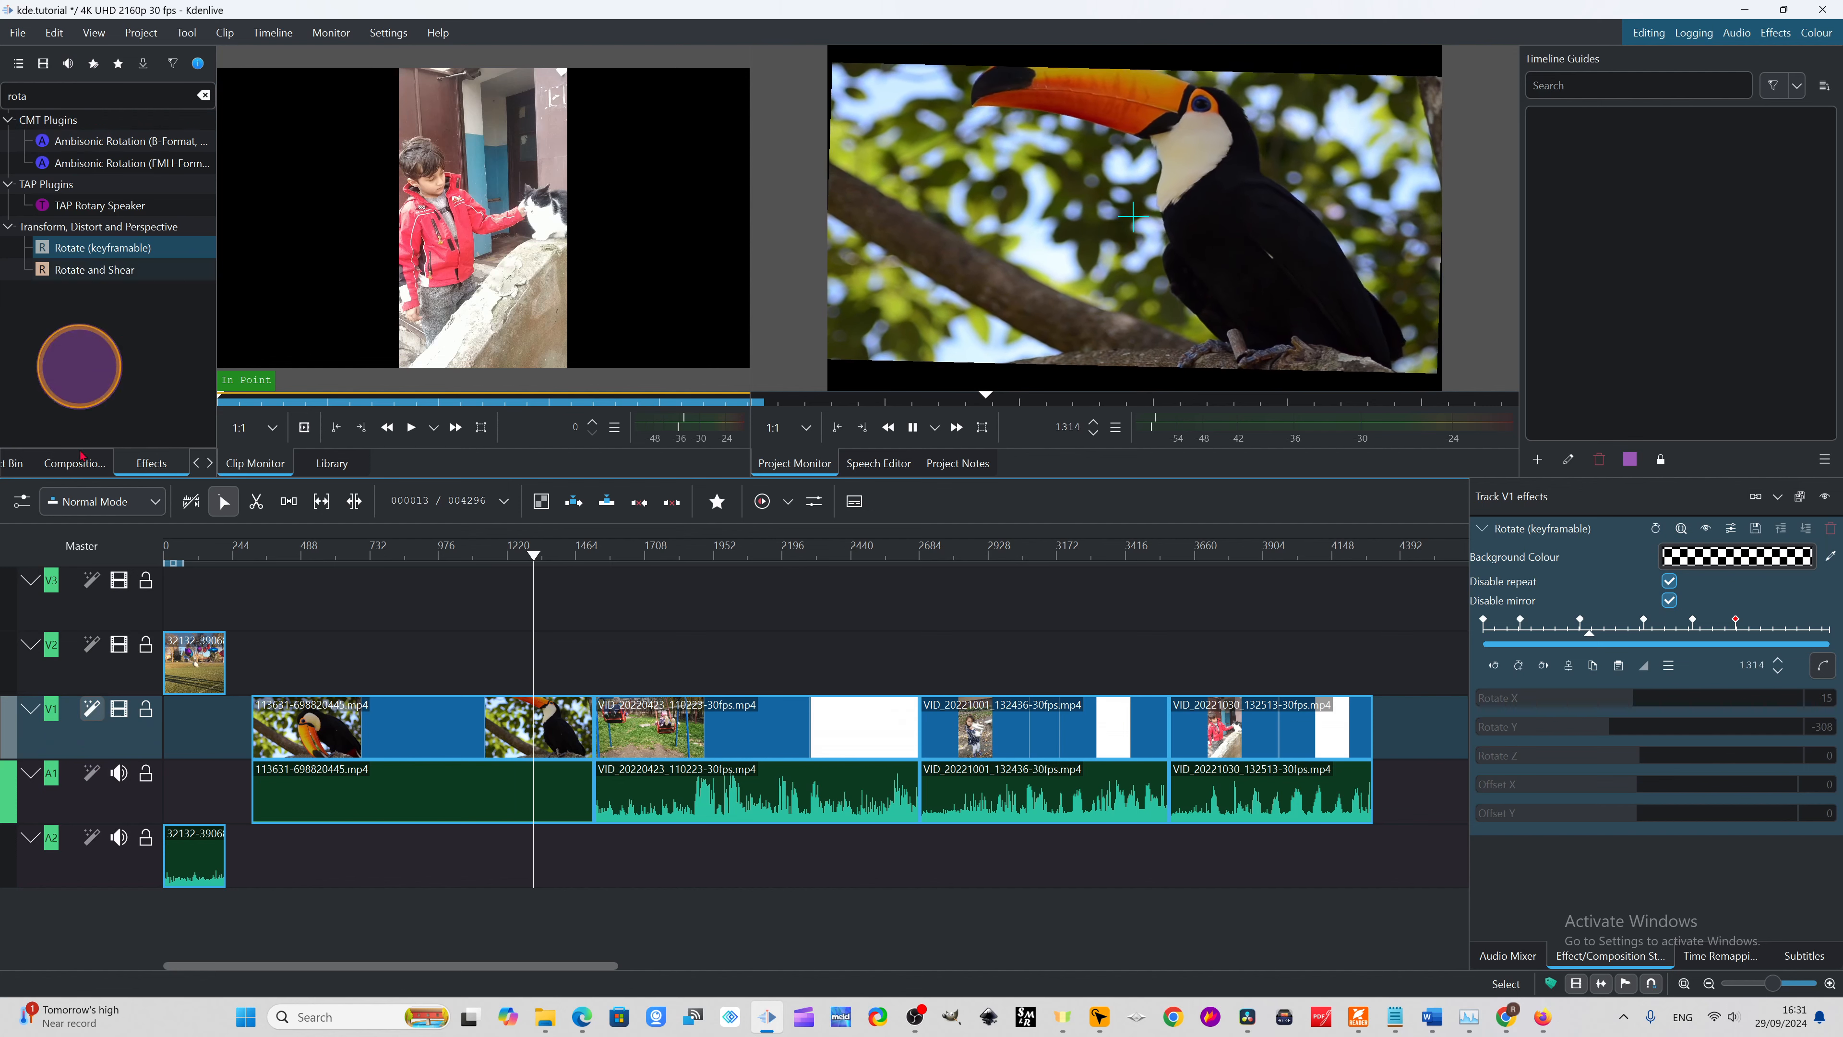
double_click(28, 745)
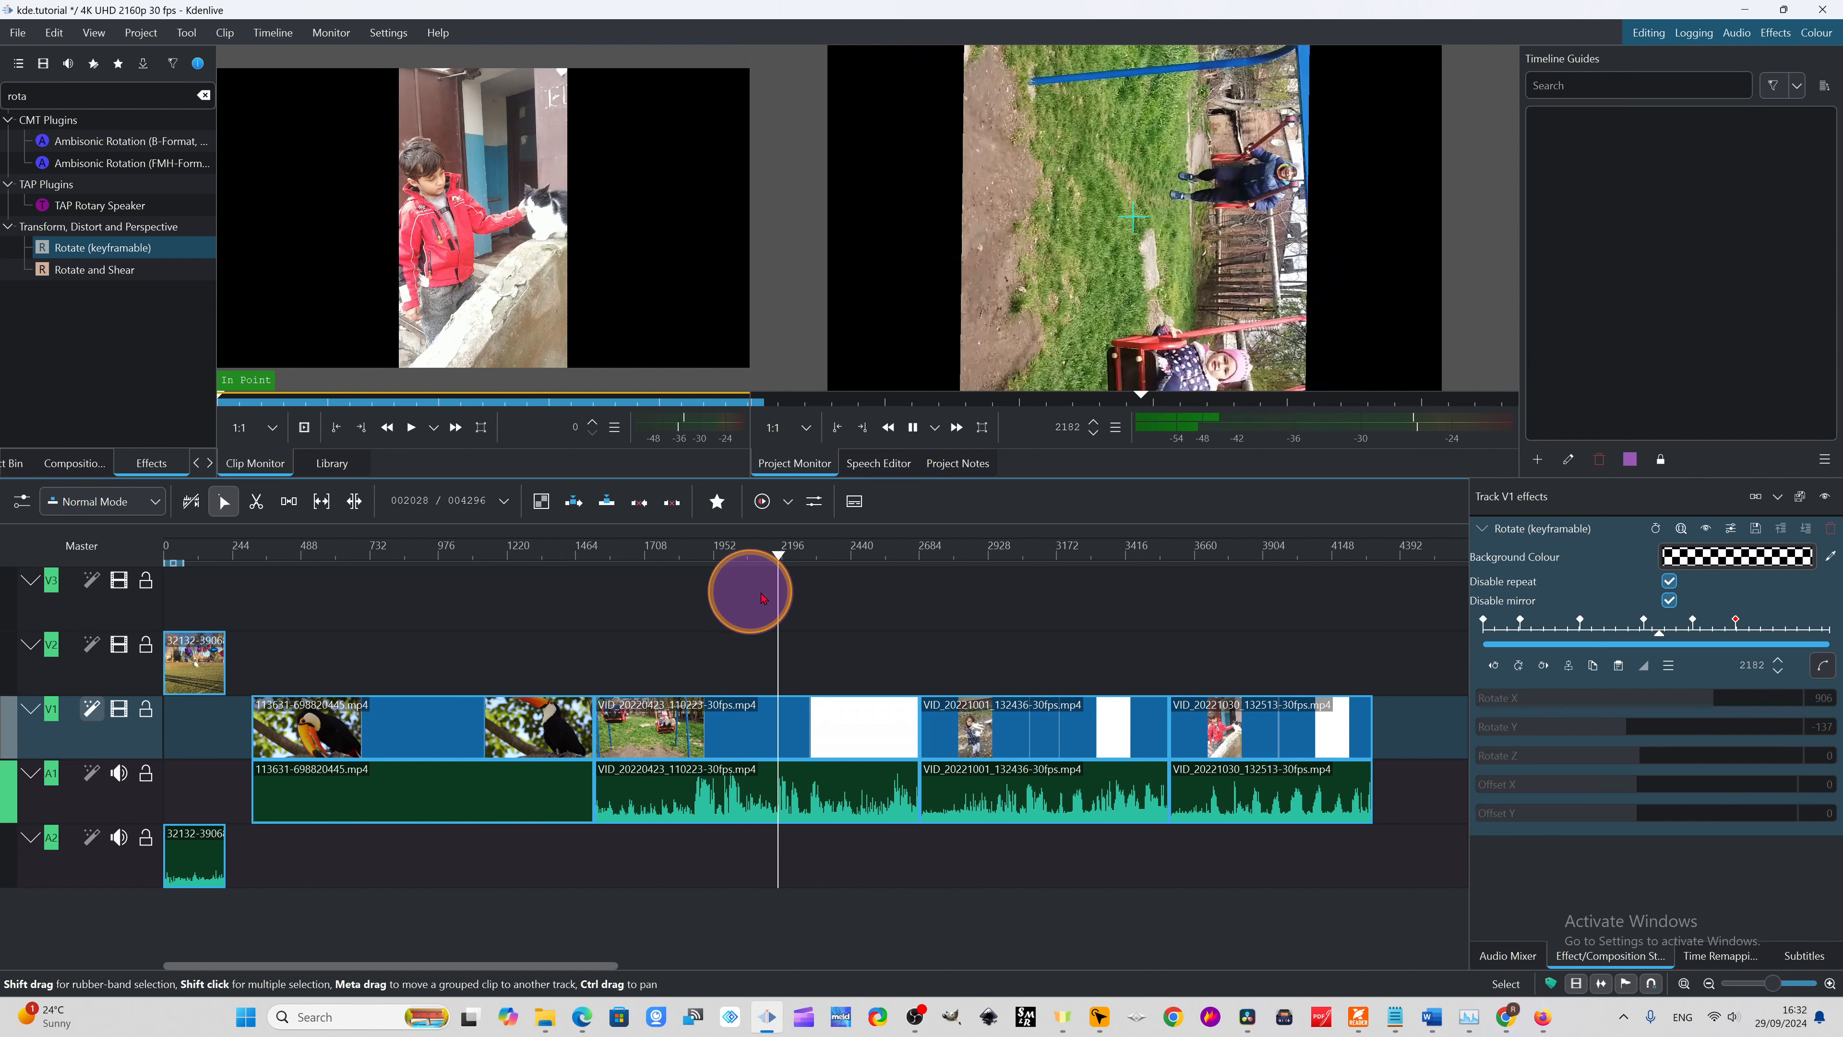
- Move the short balloon clip at the timeline start from V2 down to V1 and play it to check the track rotation
left_click(916, 434)
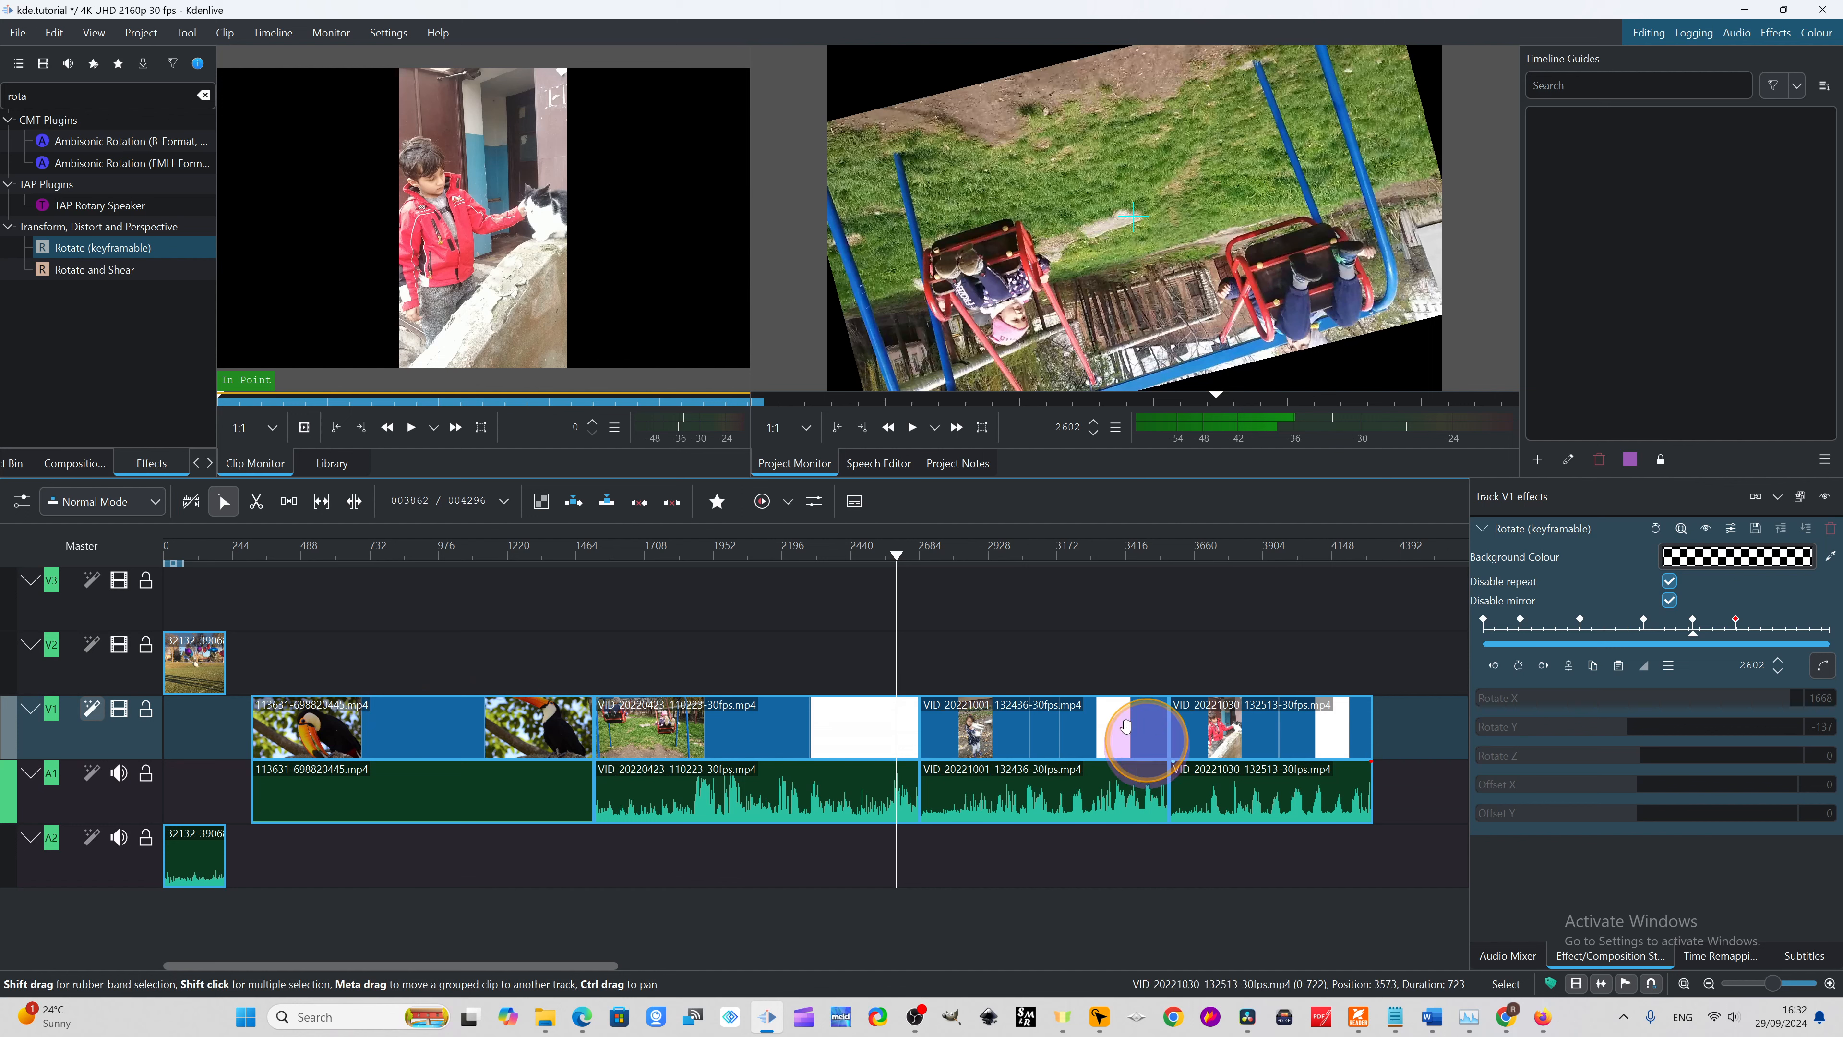
double_click(52, 734)
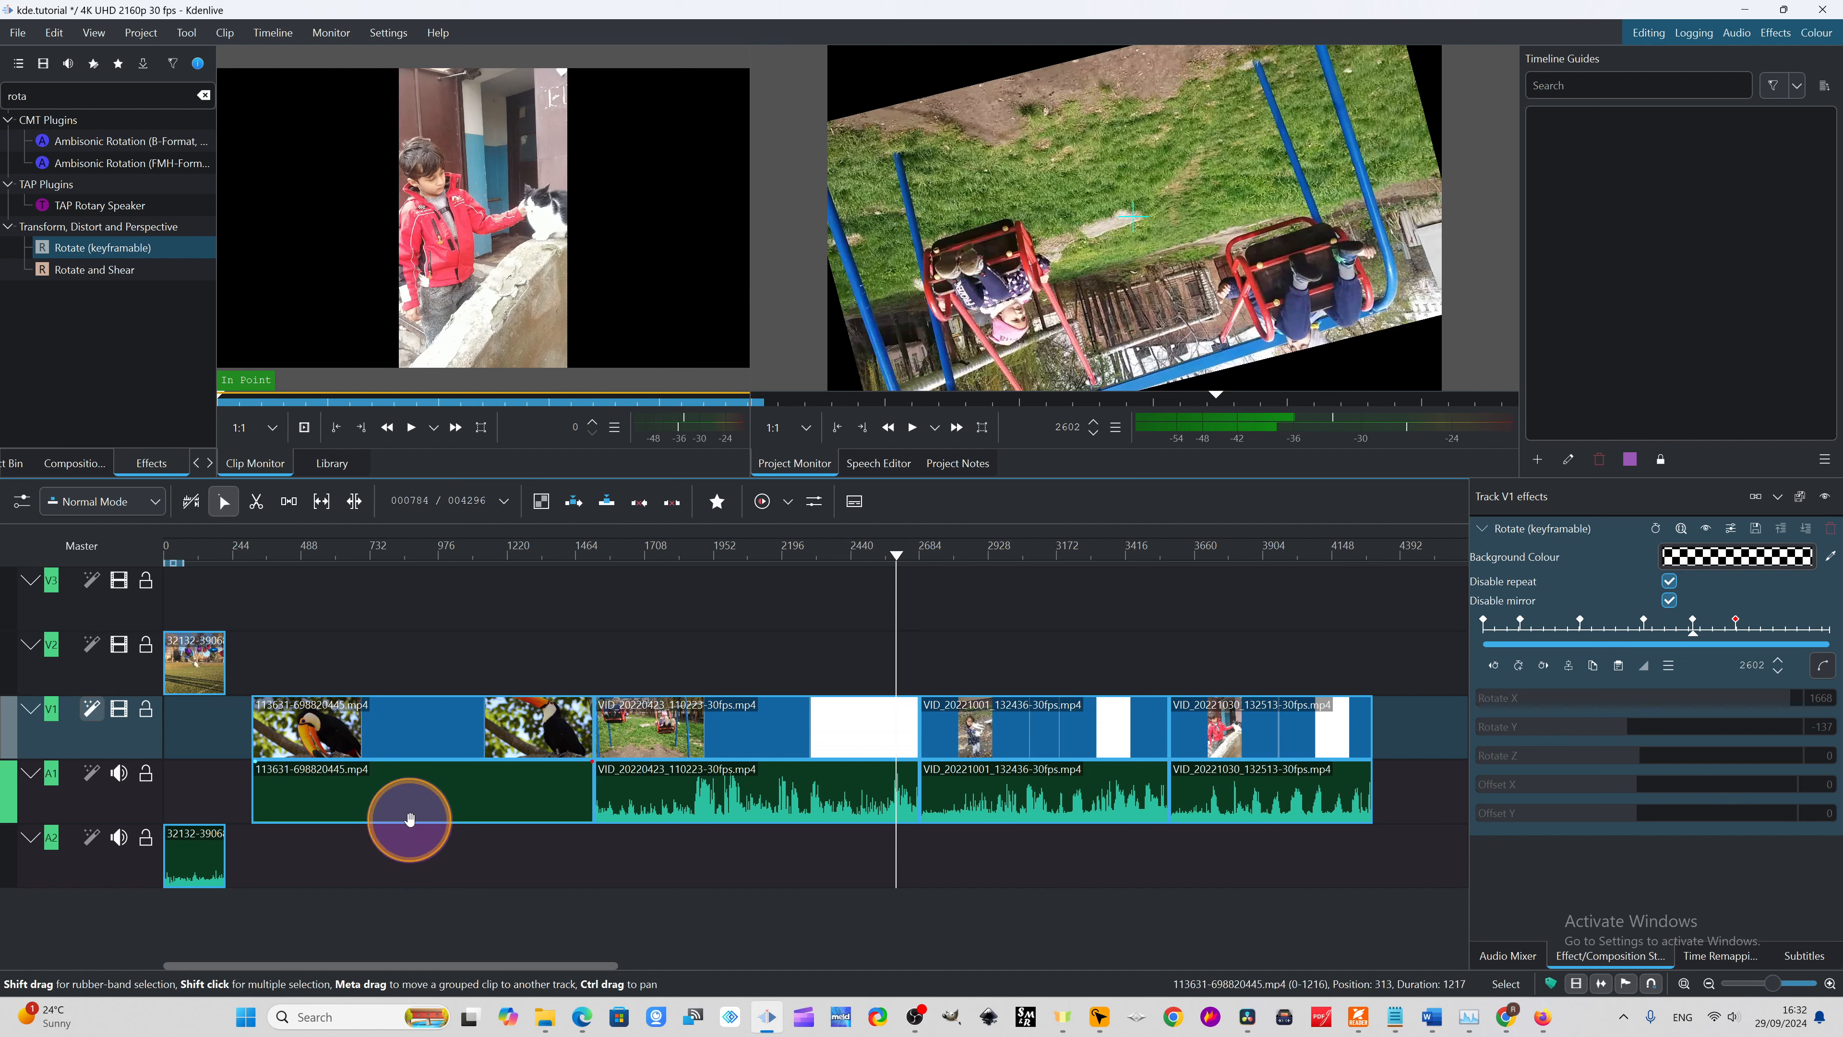
left_click_drag(202, 661, 191, 739)
left_click_drag(913, 567, 165, 688)
left_click(912, 427)
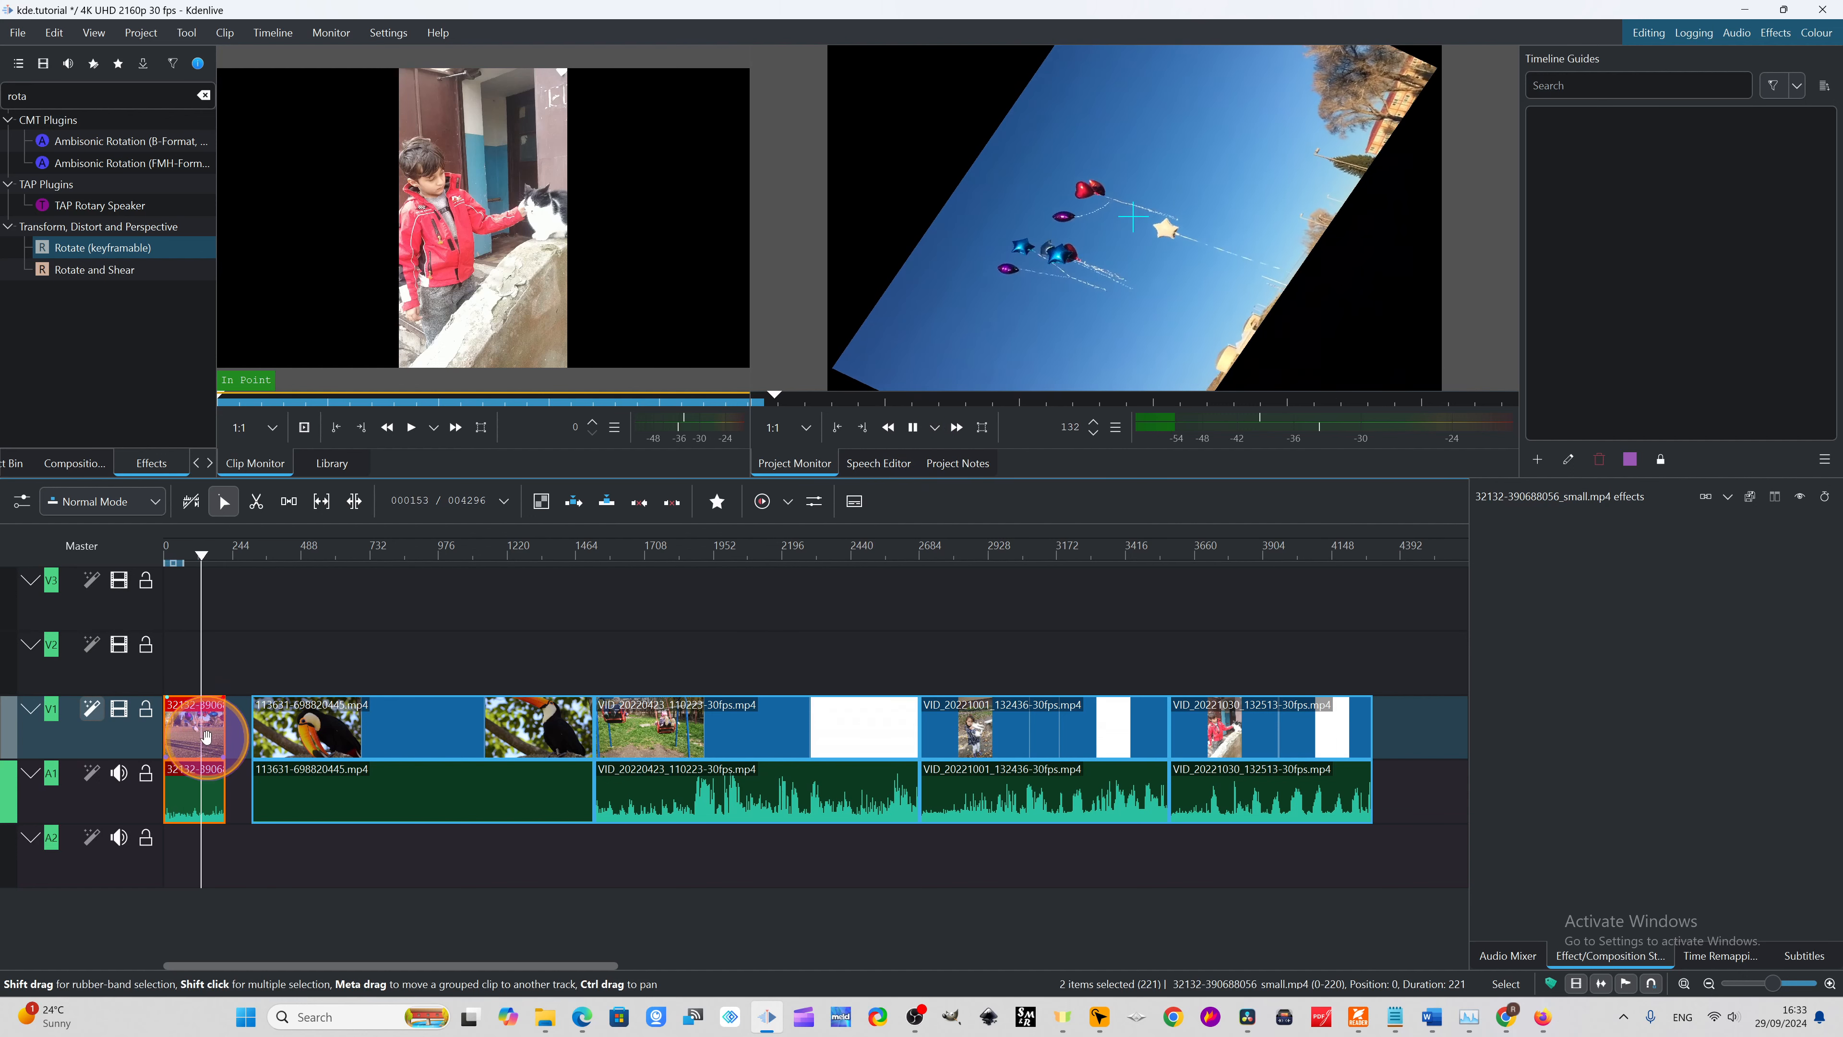
left_click(912, 427)
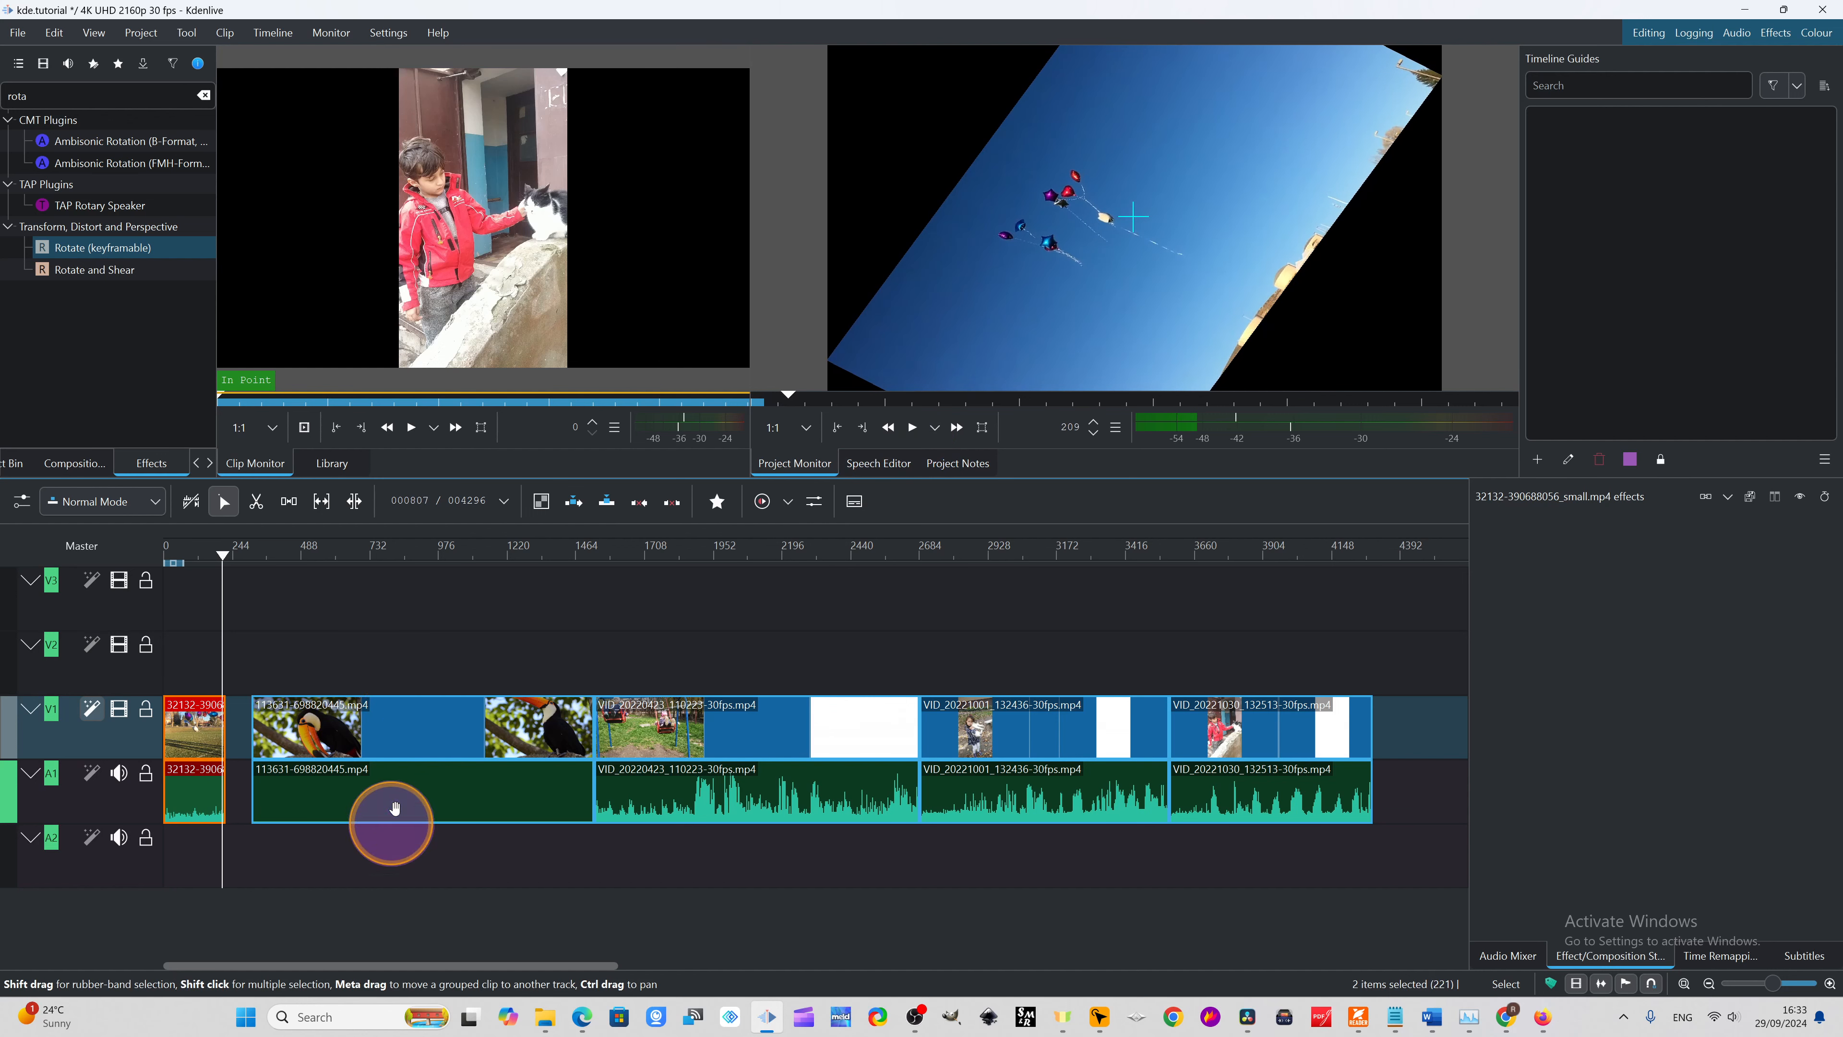
- Move the toucan clip from V1 up to V2 and play it from frame 545 to compare its rotation
left_click(316, 617)
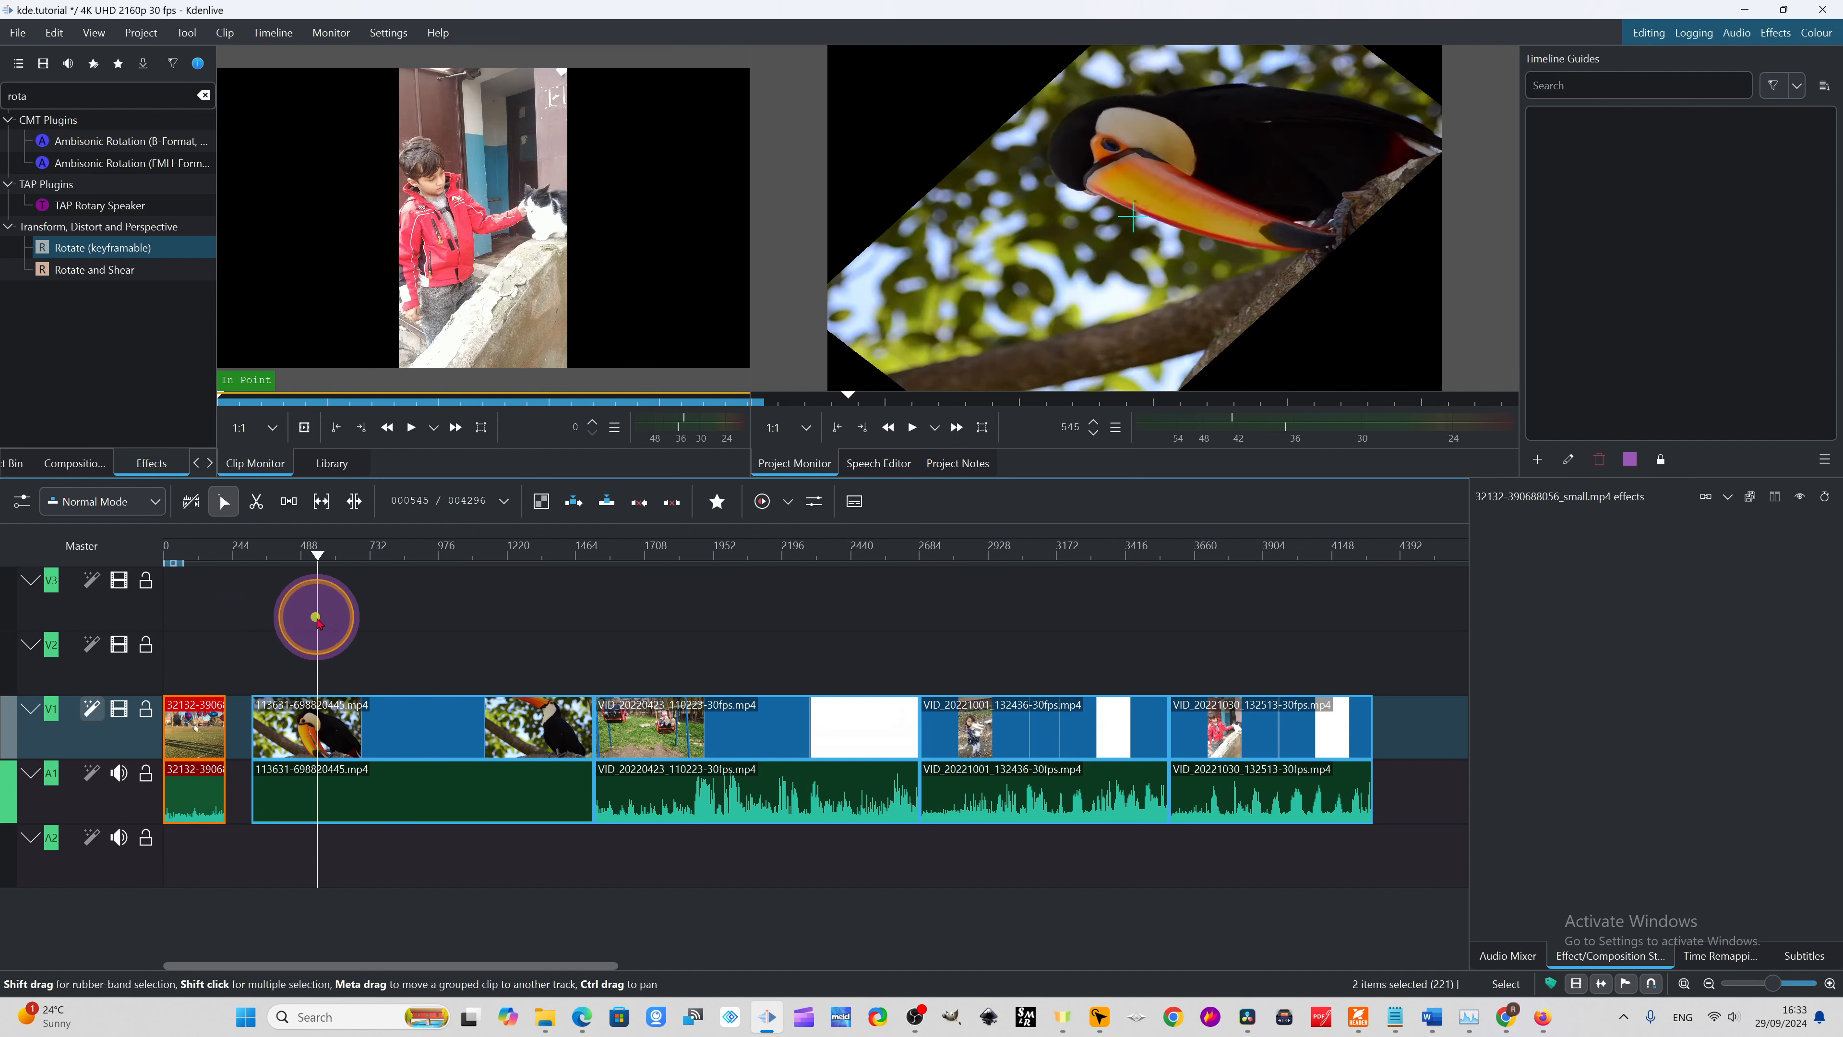
left_click_drag(429, 743, 436, 658)
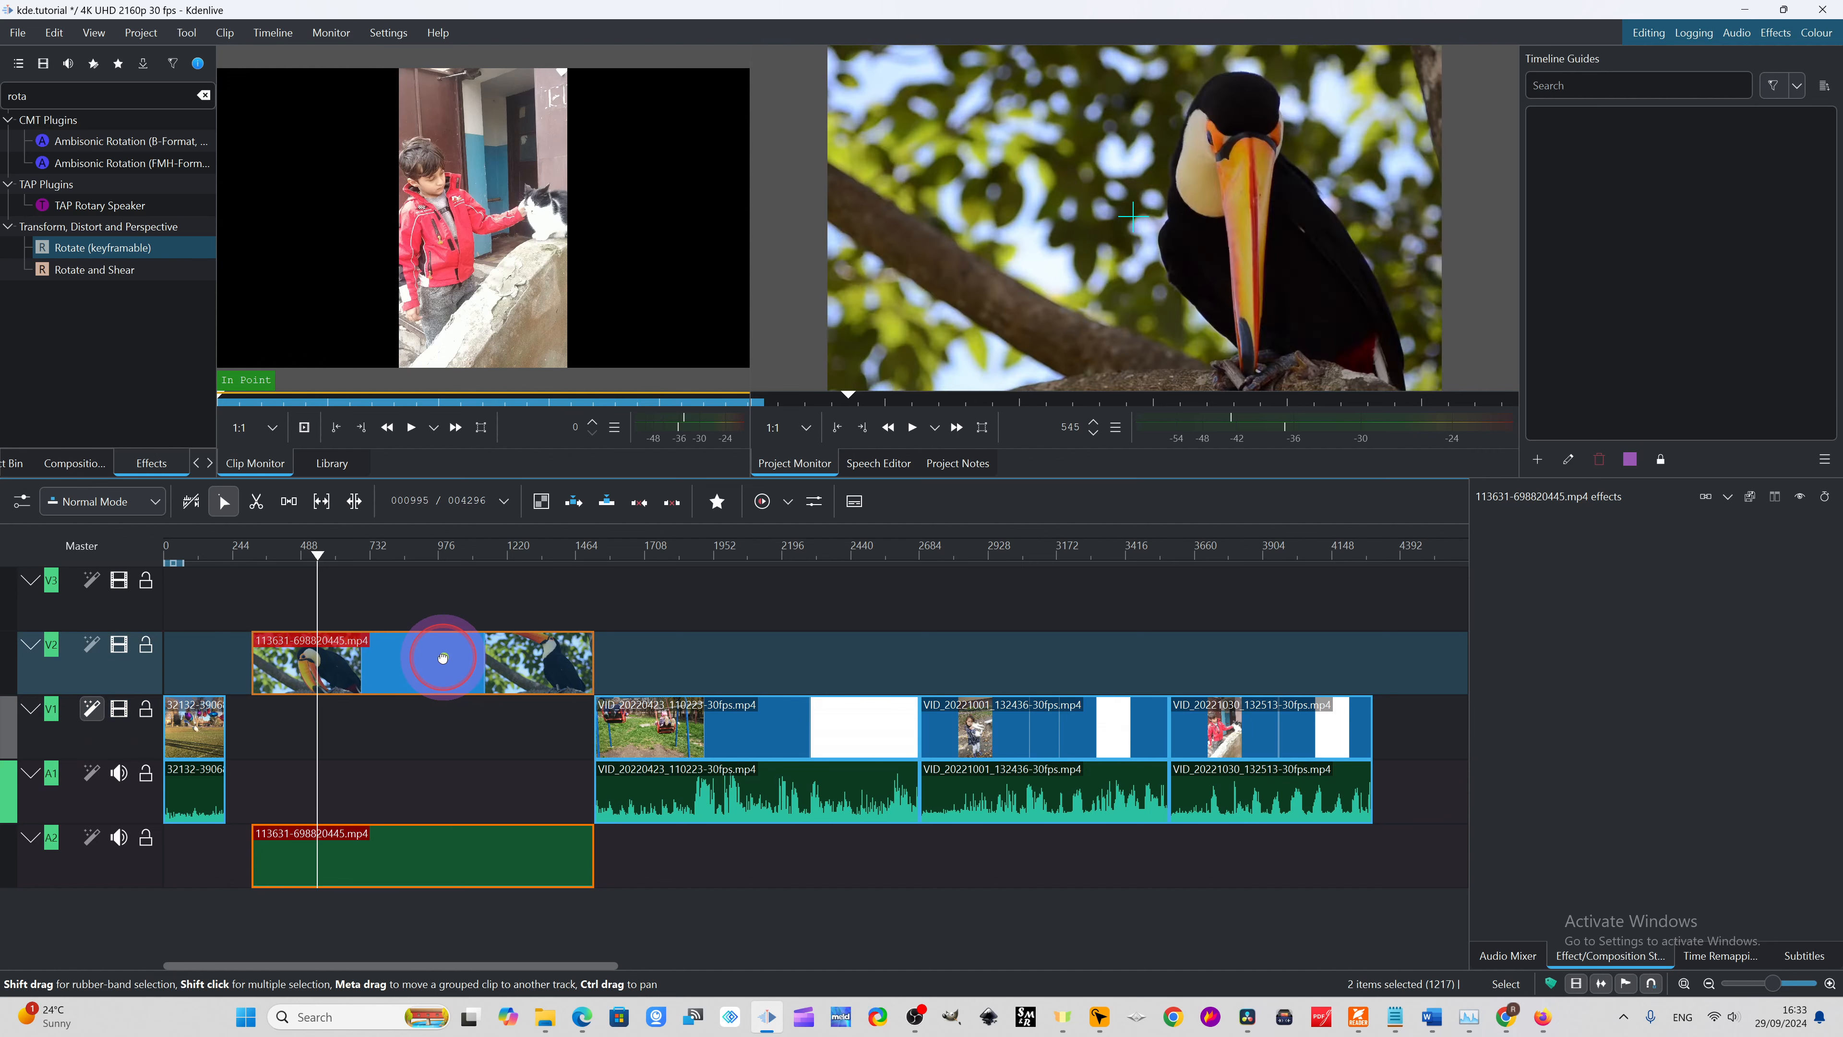
left_click(933, 430)
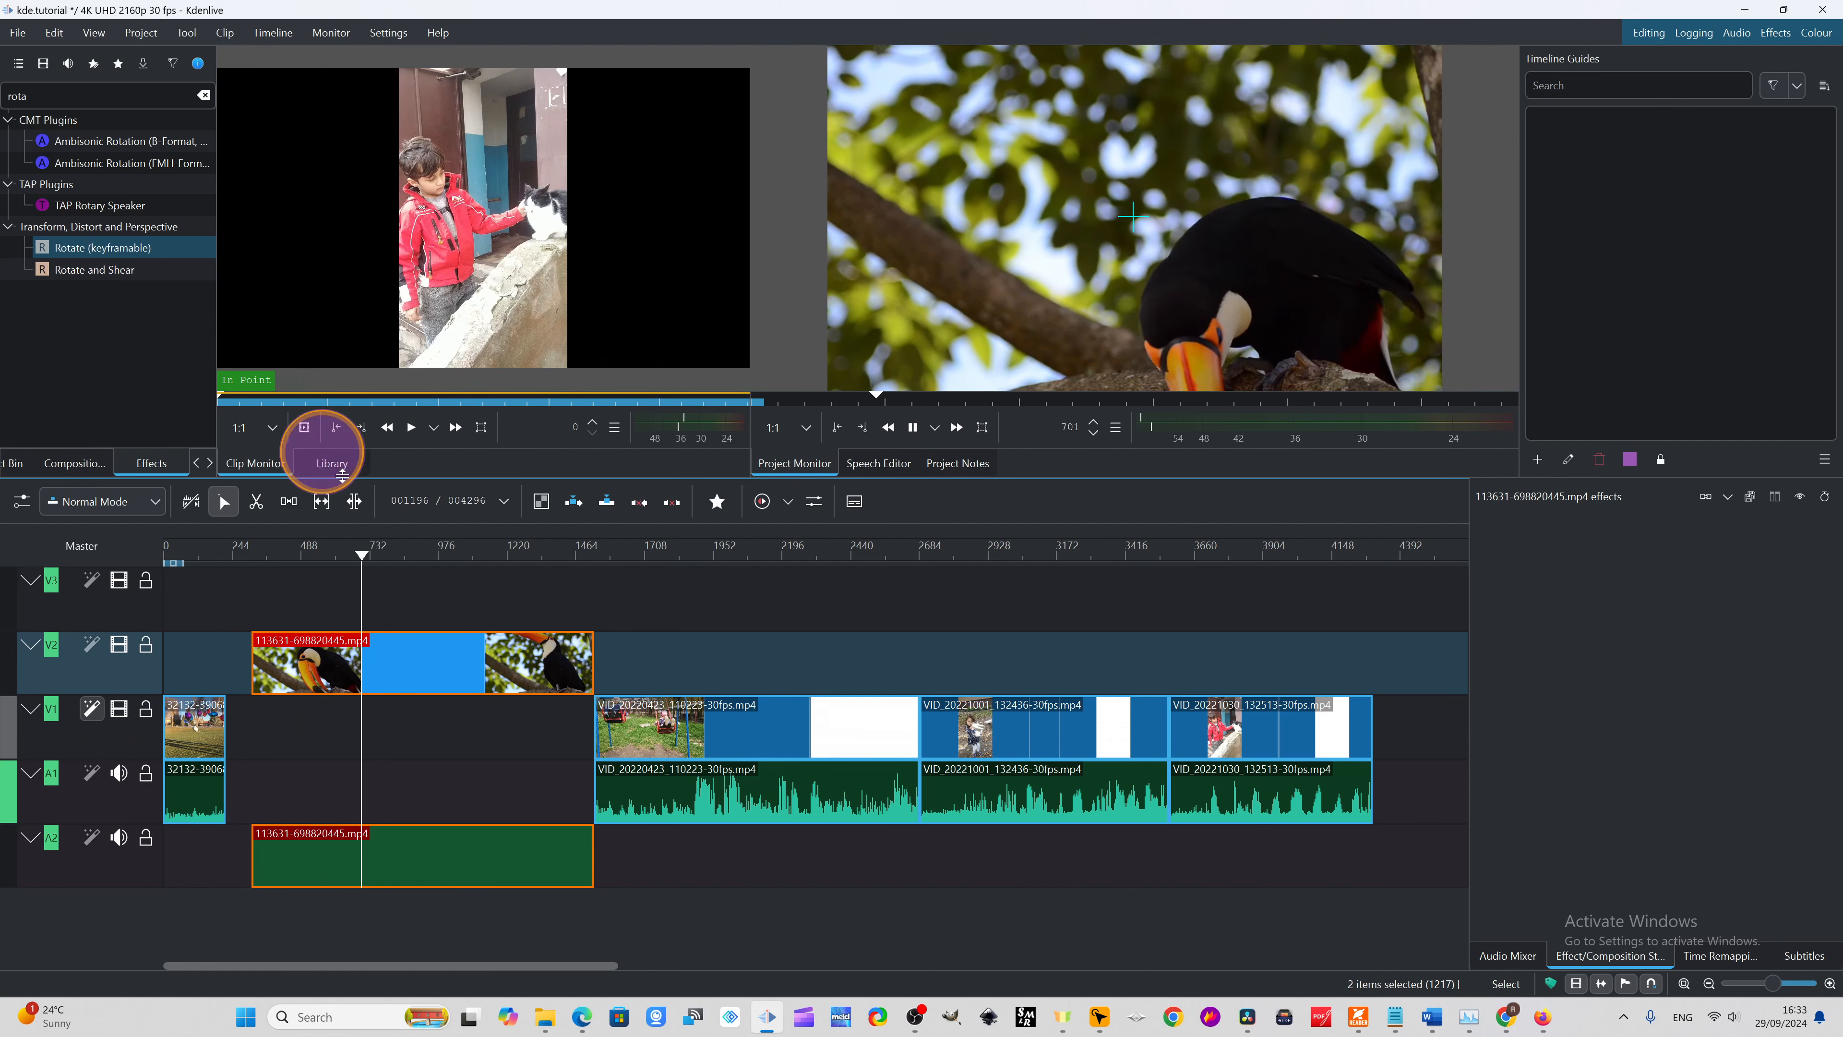
left_click(911, 427)
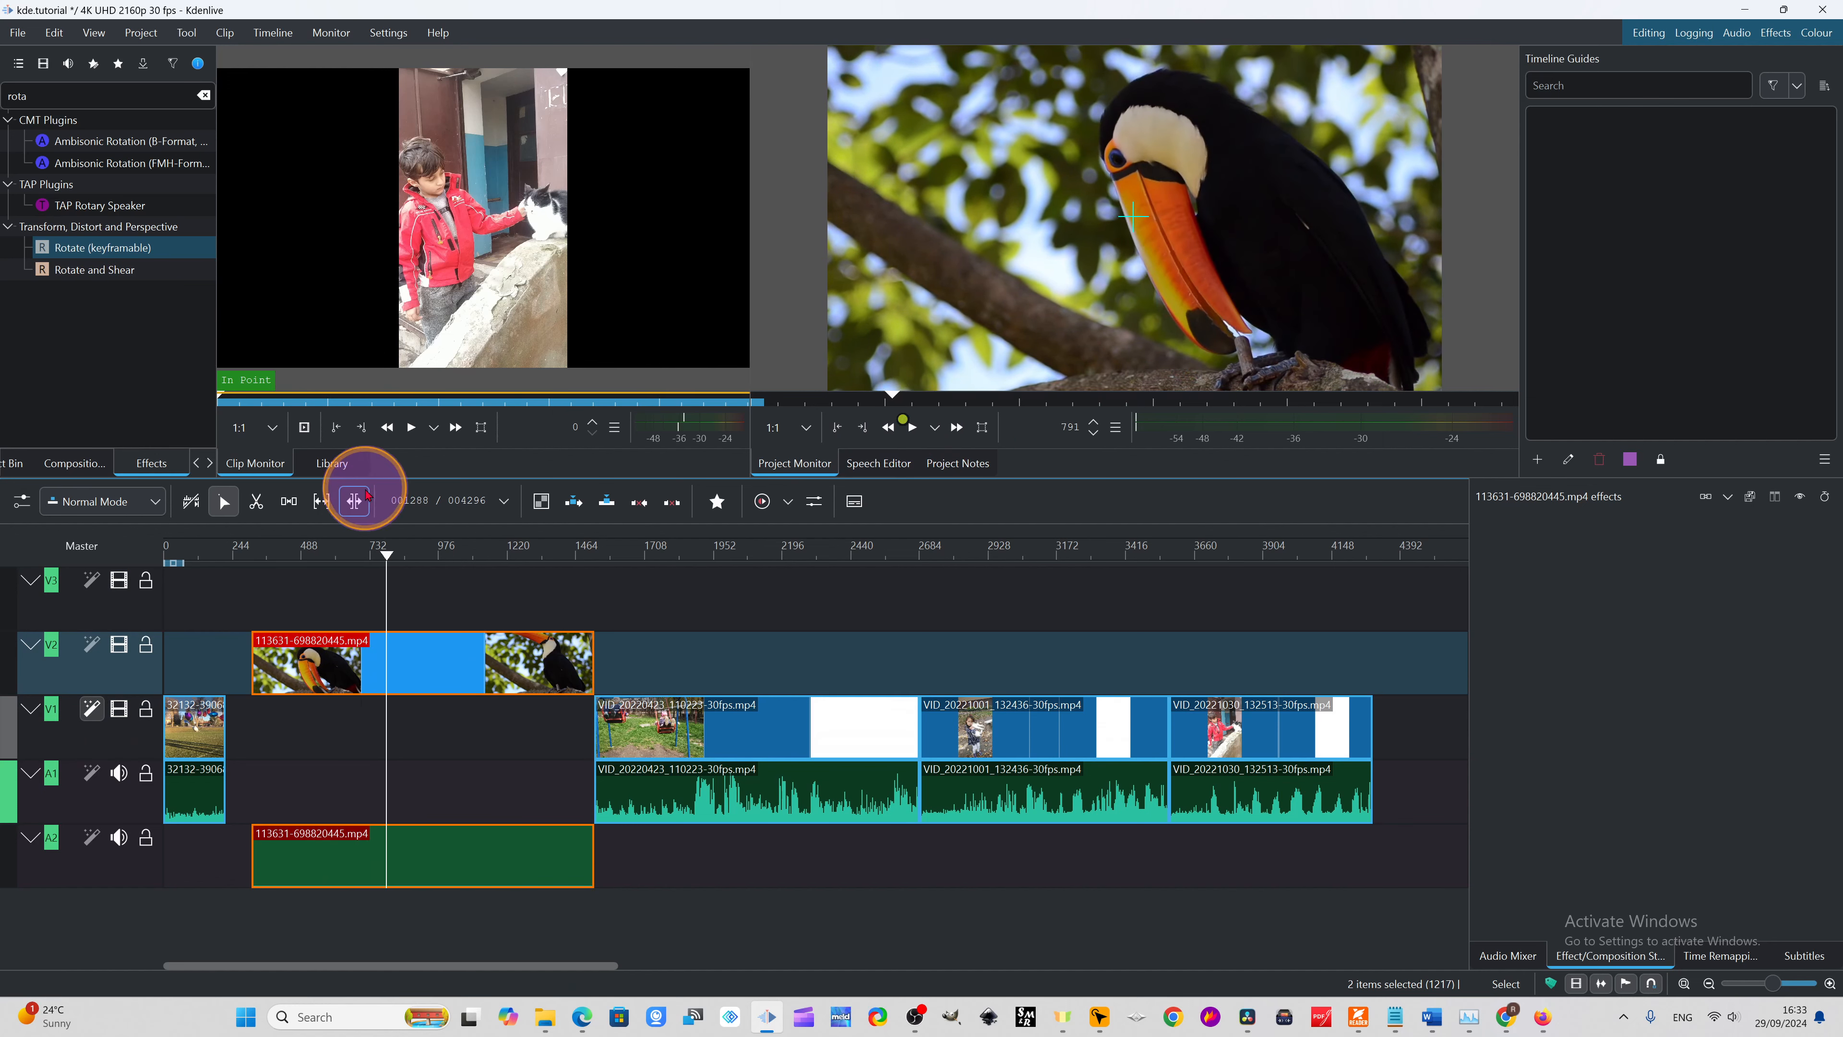
- Play the swing clip from around frame 1973 and part of the last V1 clip to examine their rotation
left_click_drag(381, 551, 718, 621)
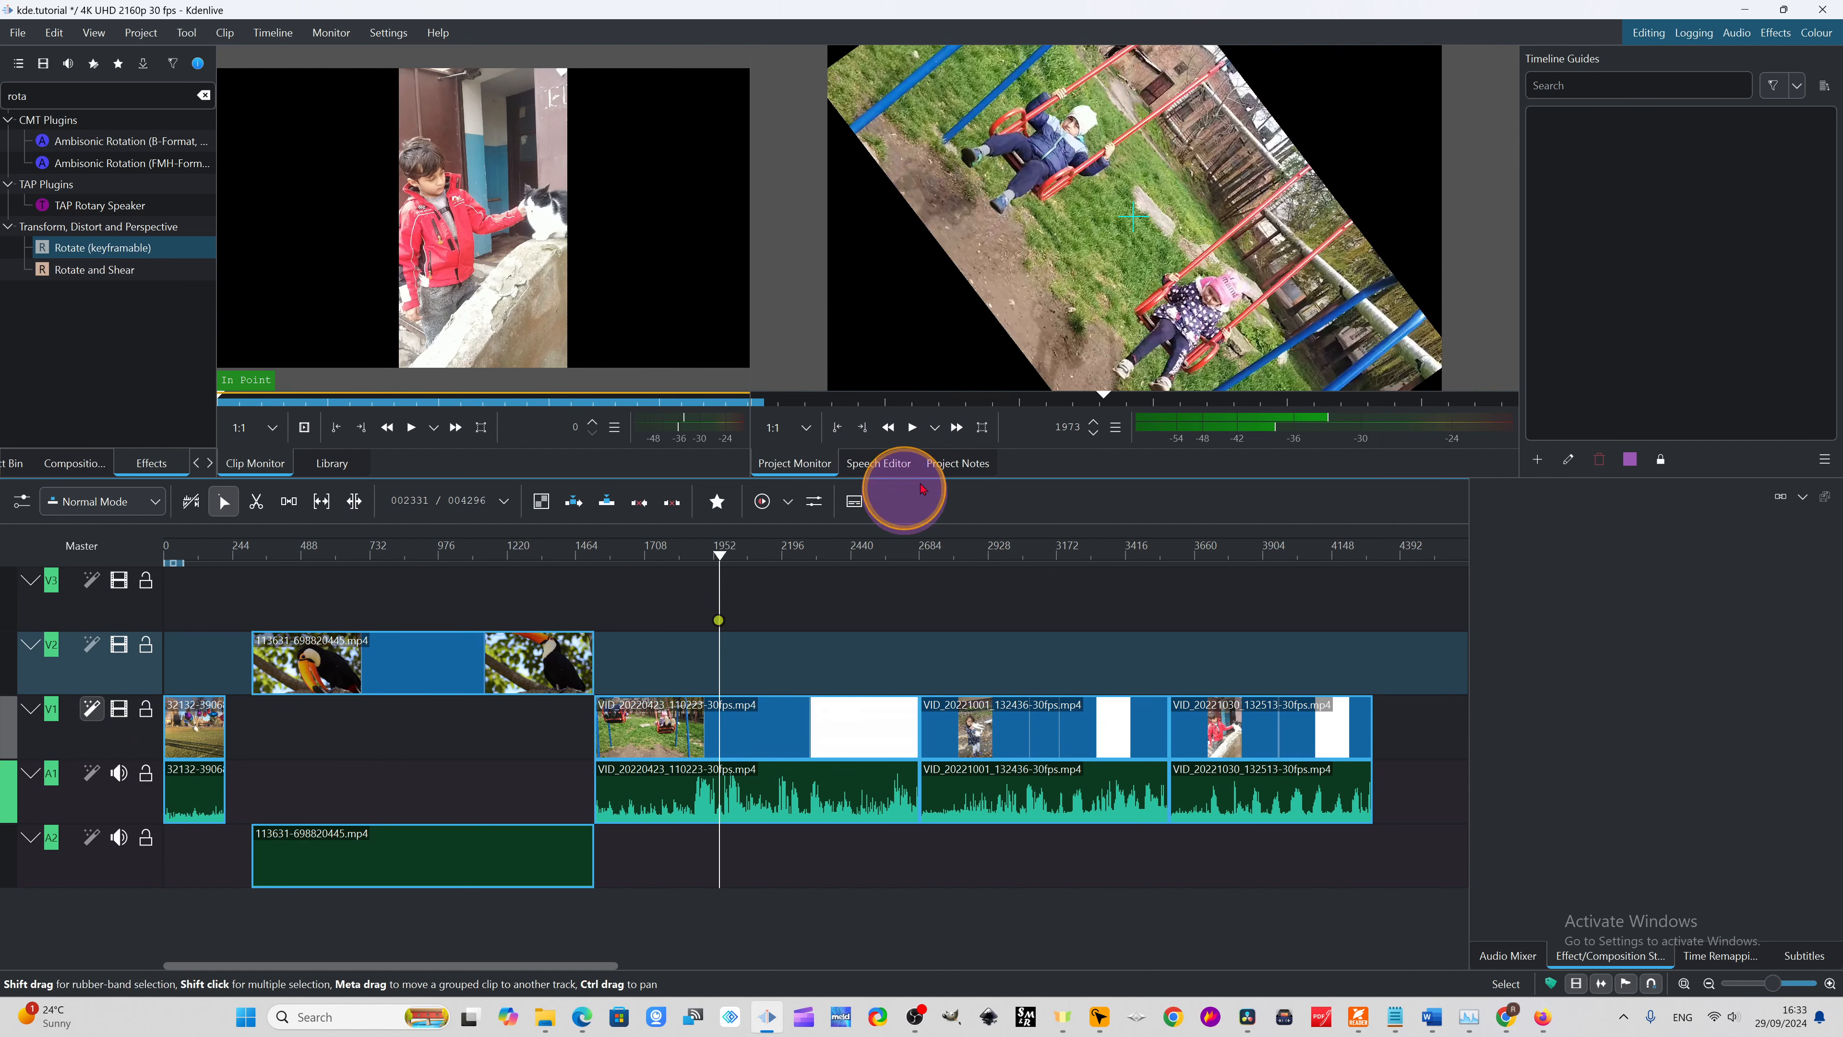
left_click(913, 426)
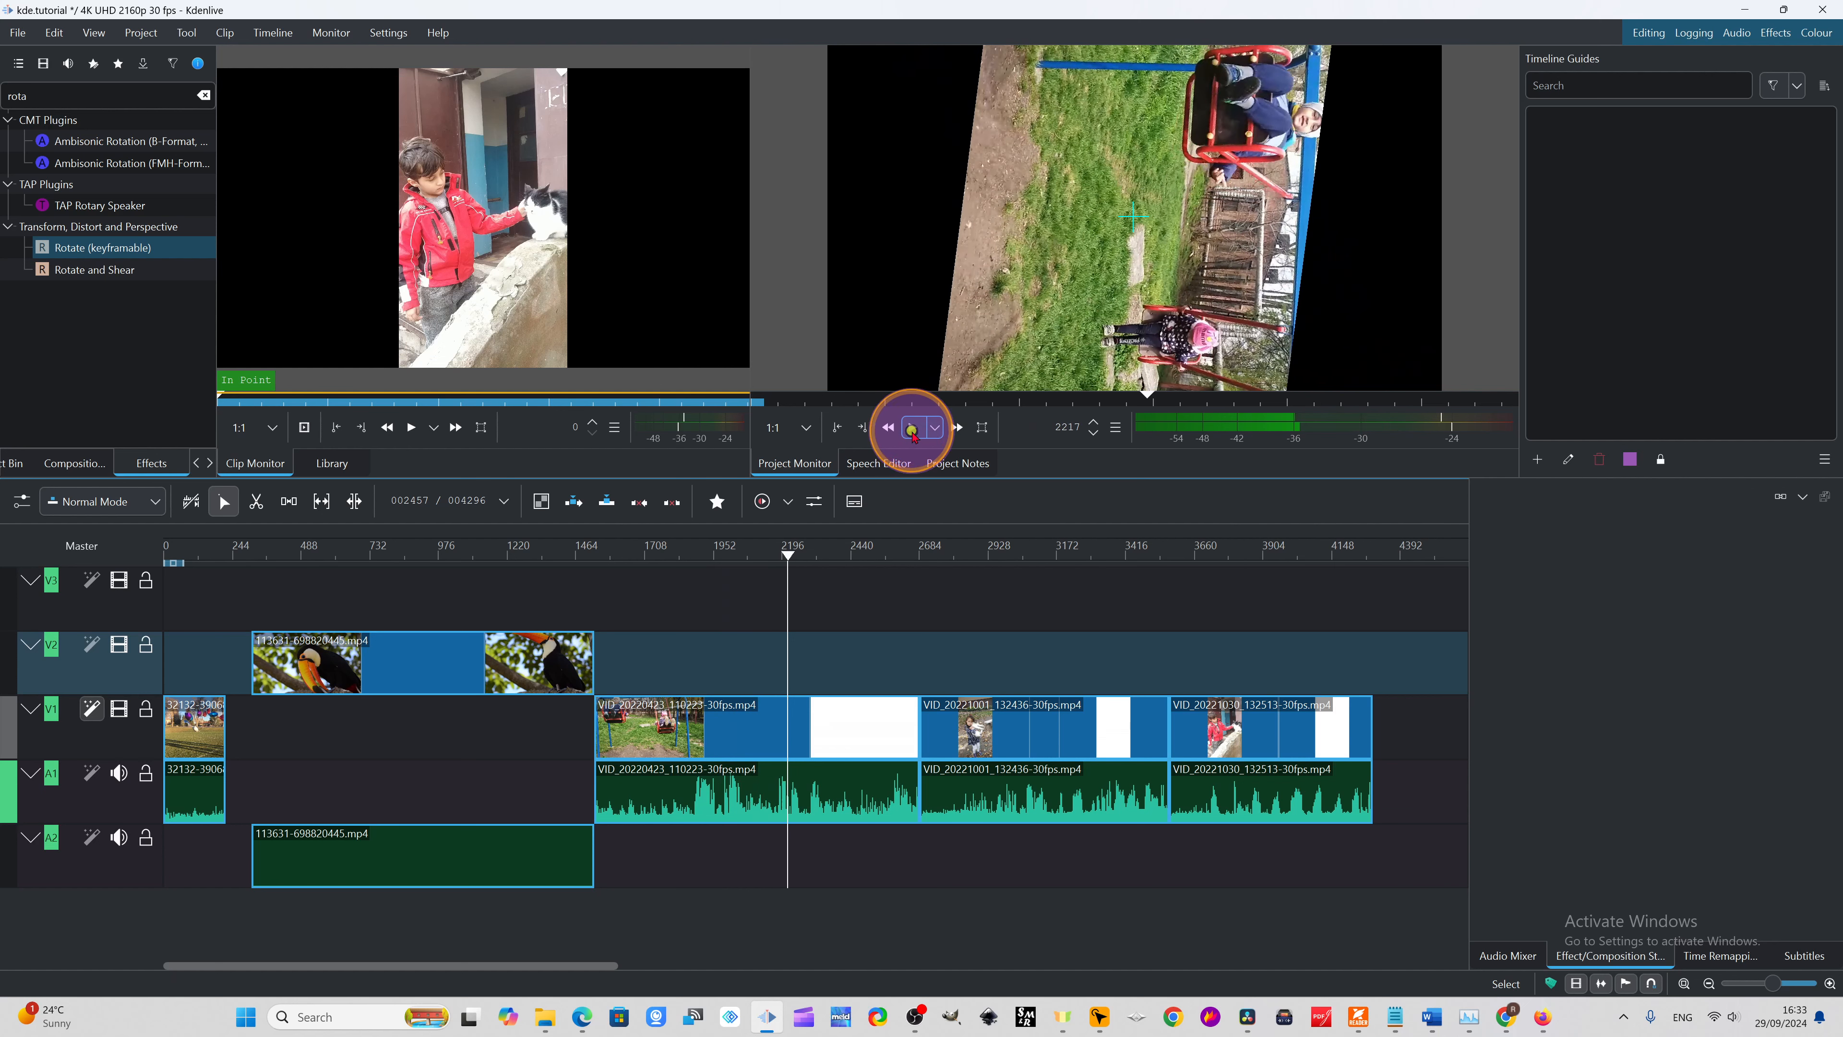
left_click(1175, 374)
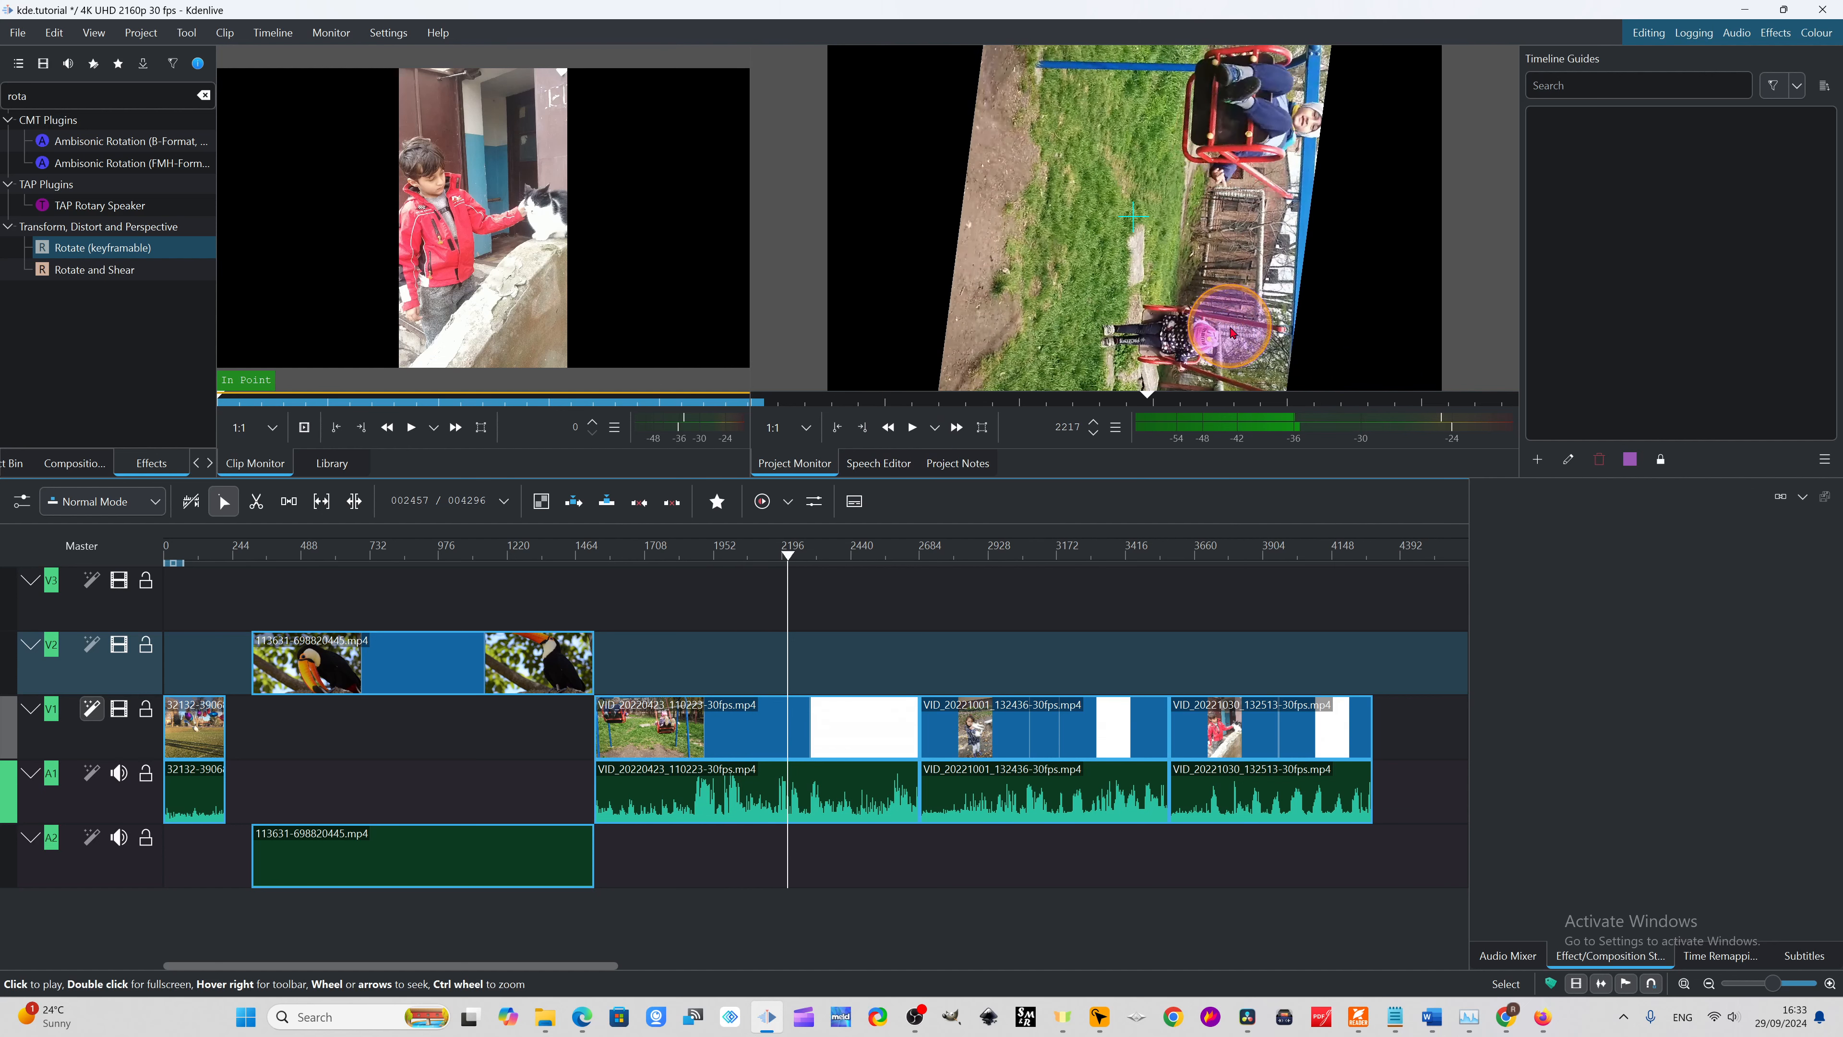
left_click_drag(740, 589, 1213, 684)
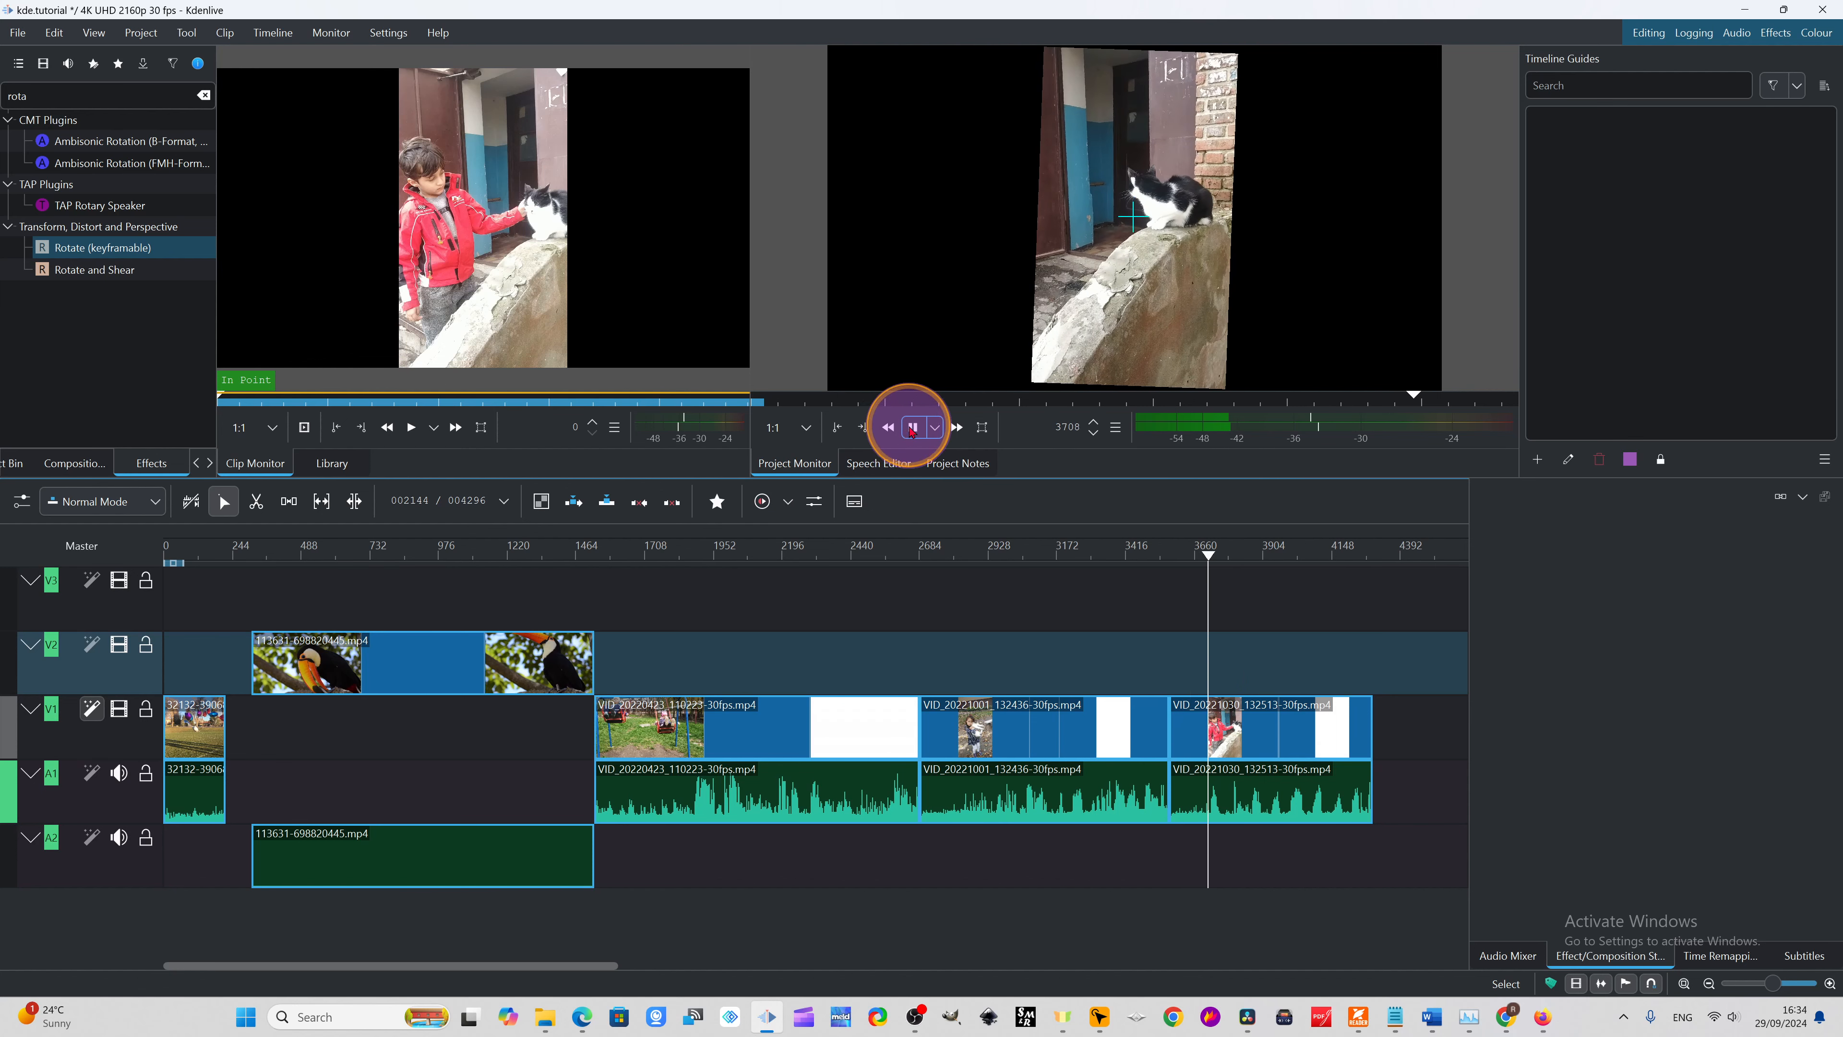
left_click(912, 429)
- Undo the toucan clip's move to V2 and scrub across the clip to recheck its rotation
left_click_drag(1214, 556, 350, 572)
left_click(346, 555)
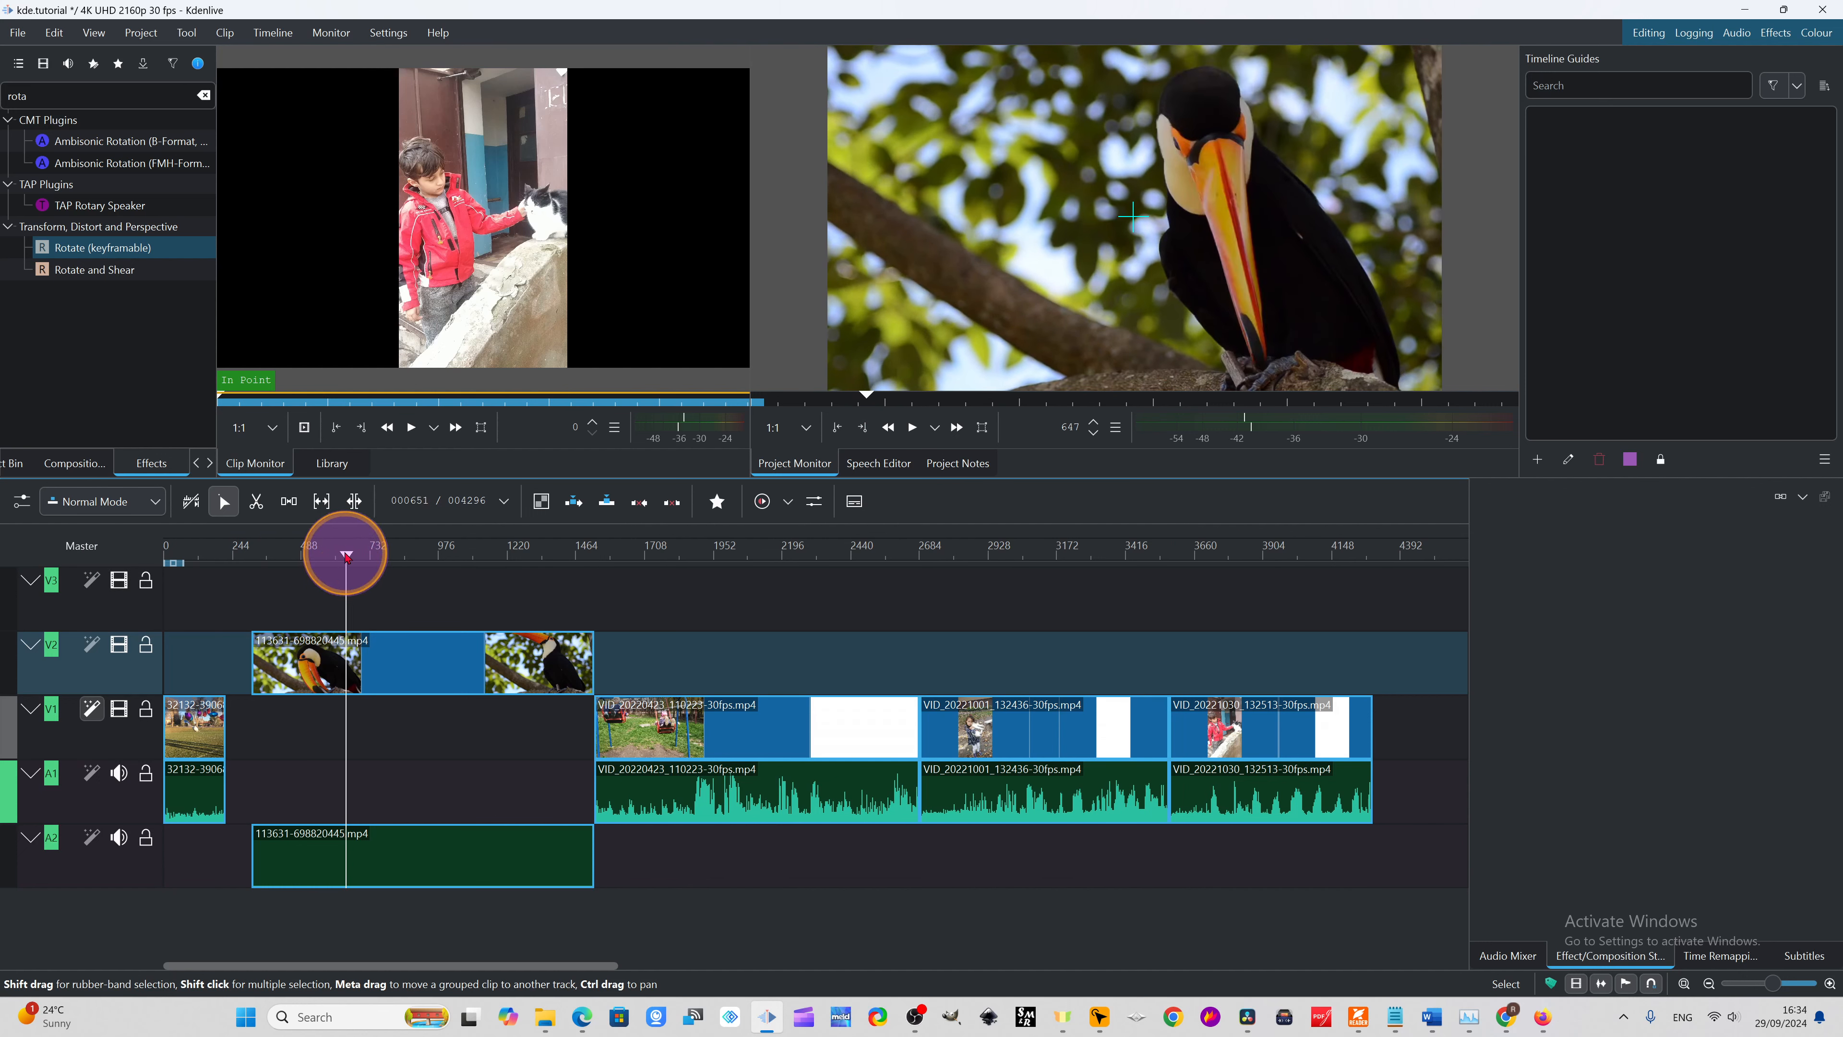
key("ctrl+z")
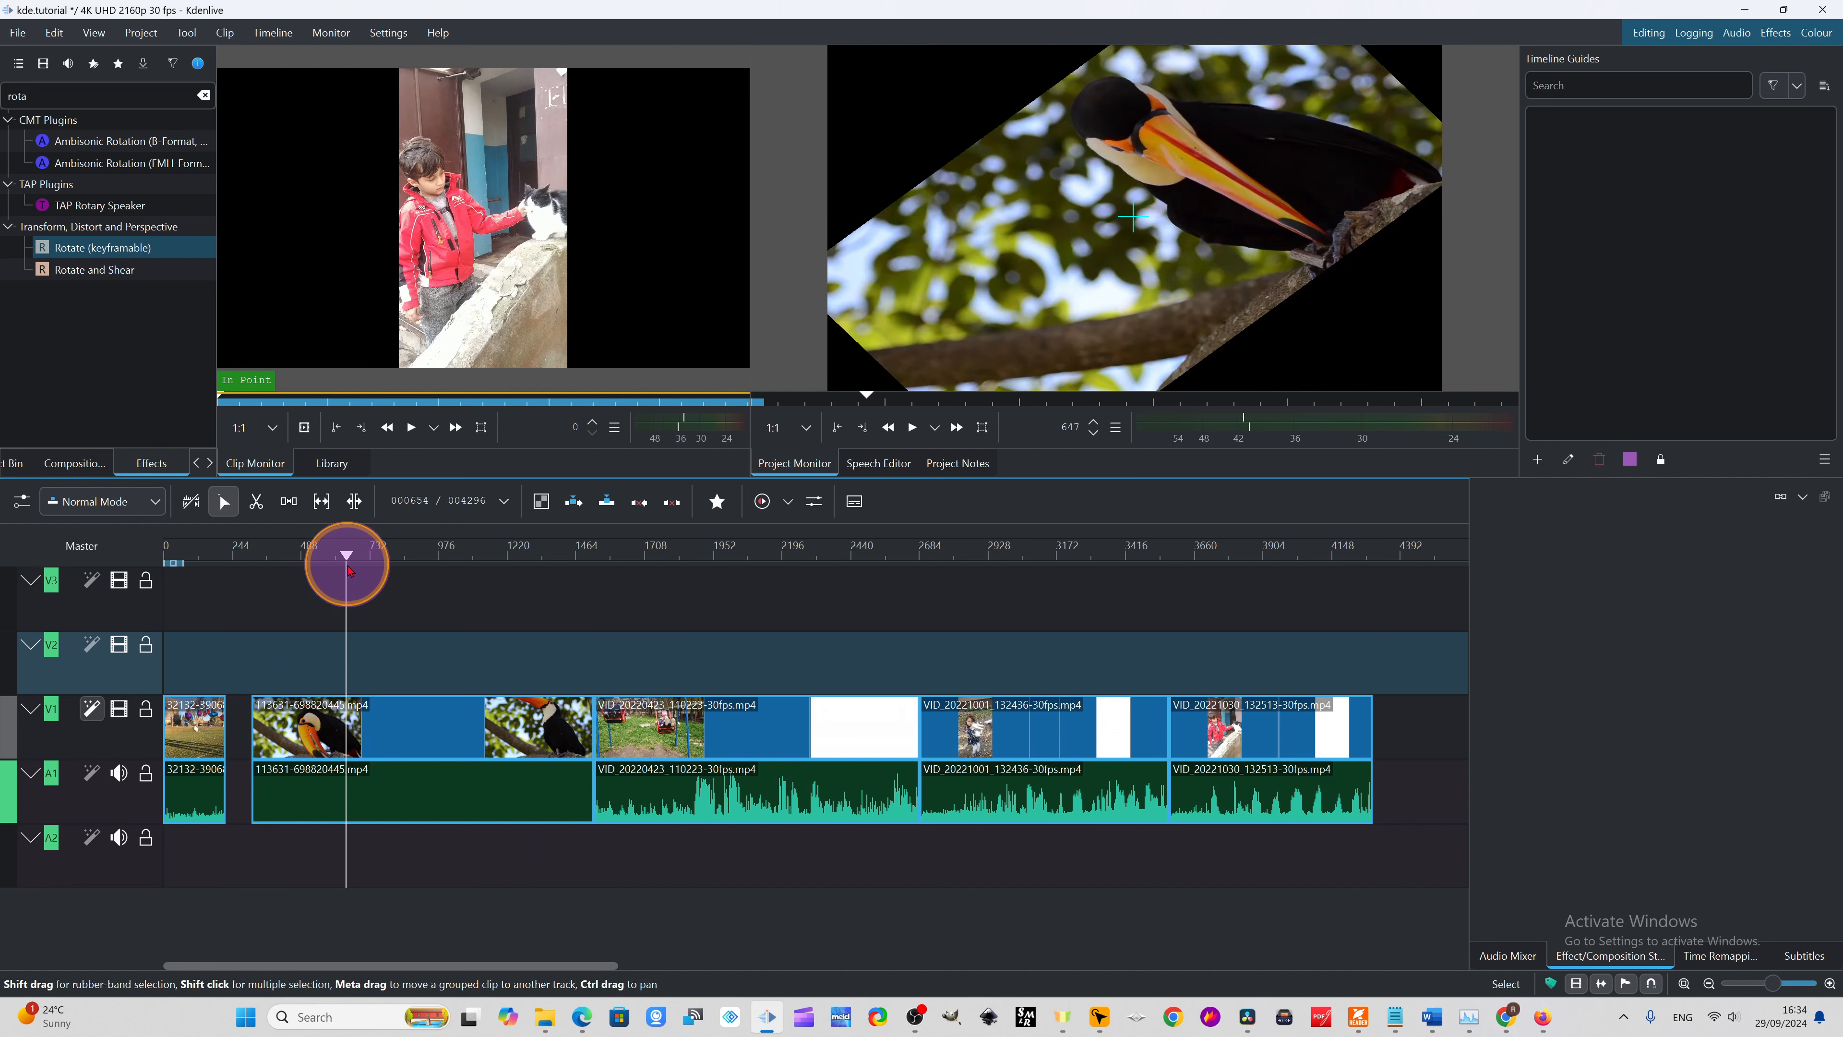
left_click_drag(335, 565, 357, 634)
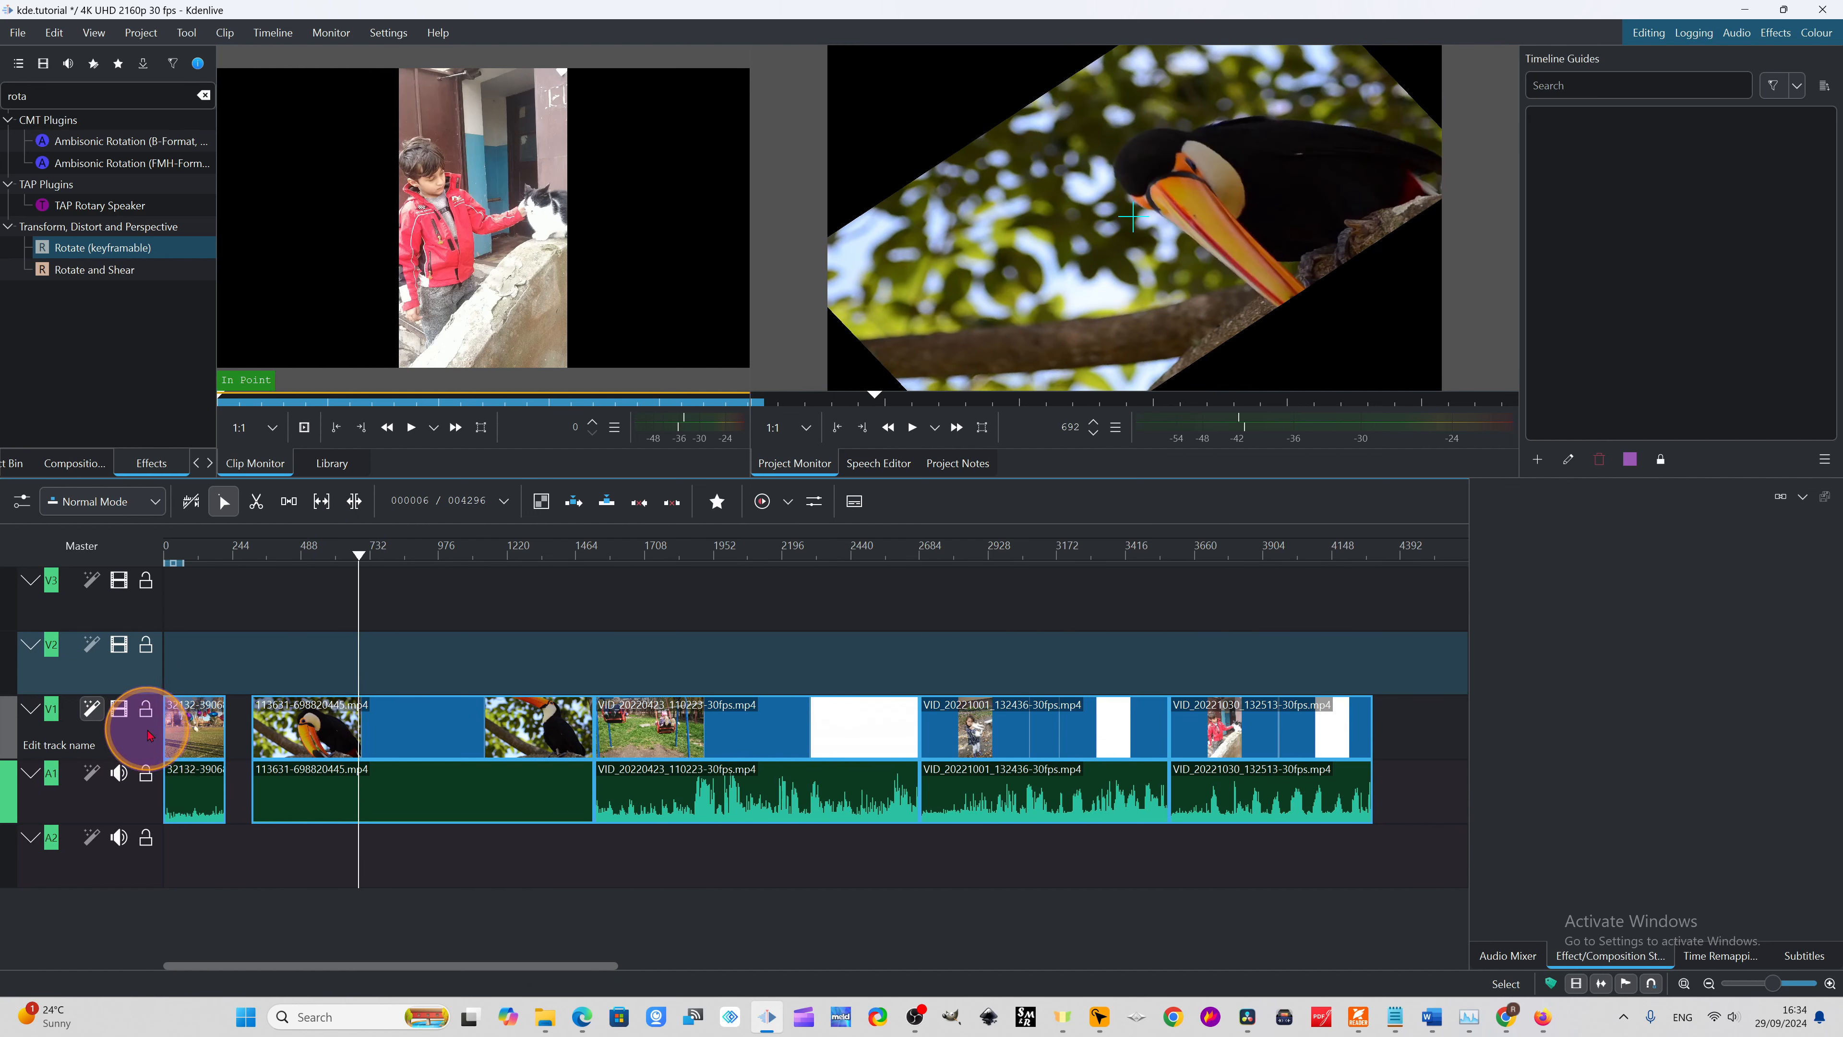
- Remove the Rotate (keyframable) effect from track V1 and check the toucan clip at frame 790
left_click(148, 732)
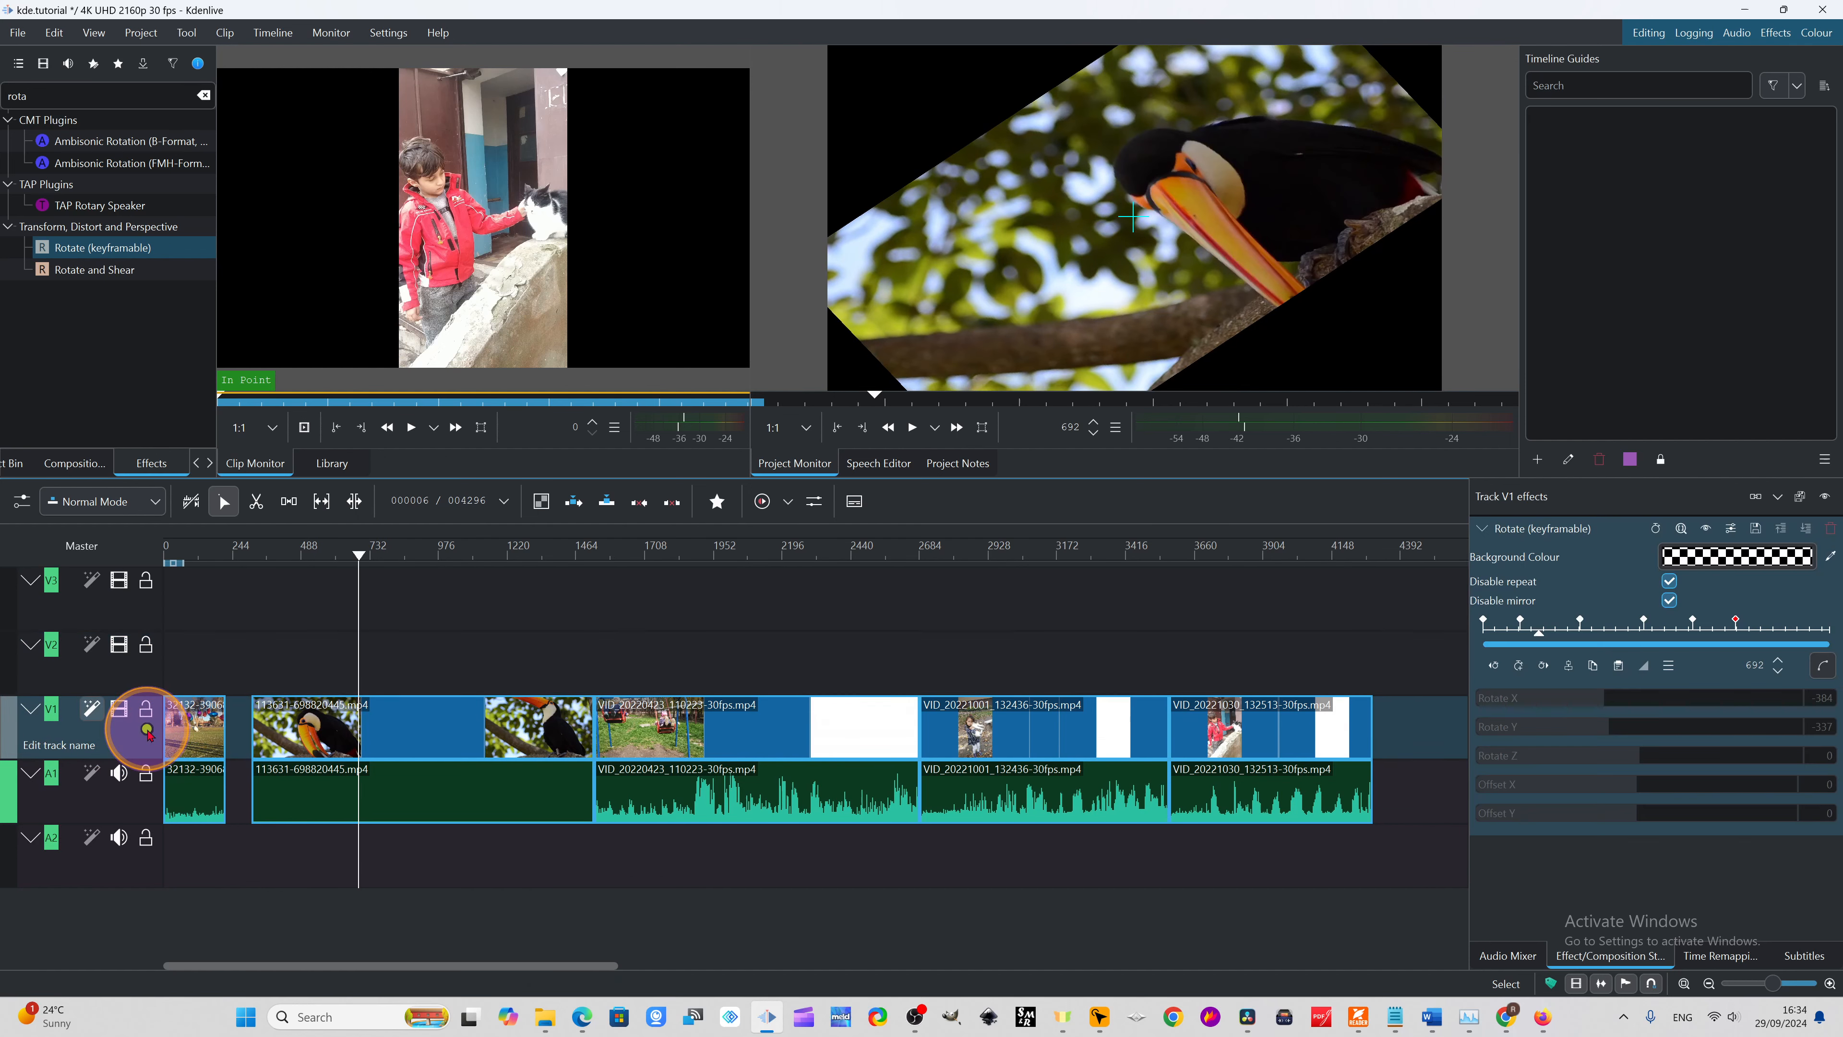
left_click(1830, 532)
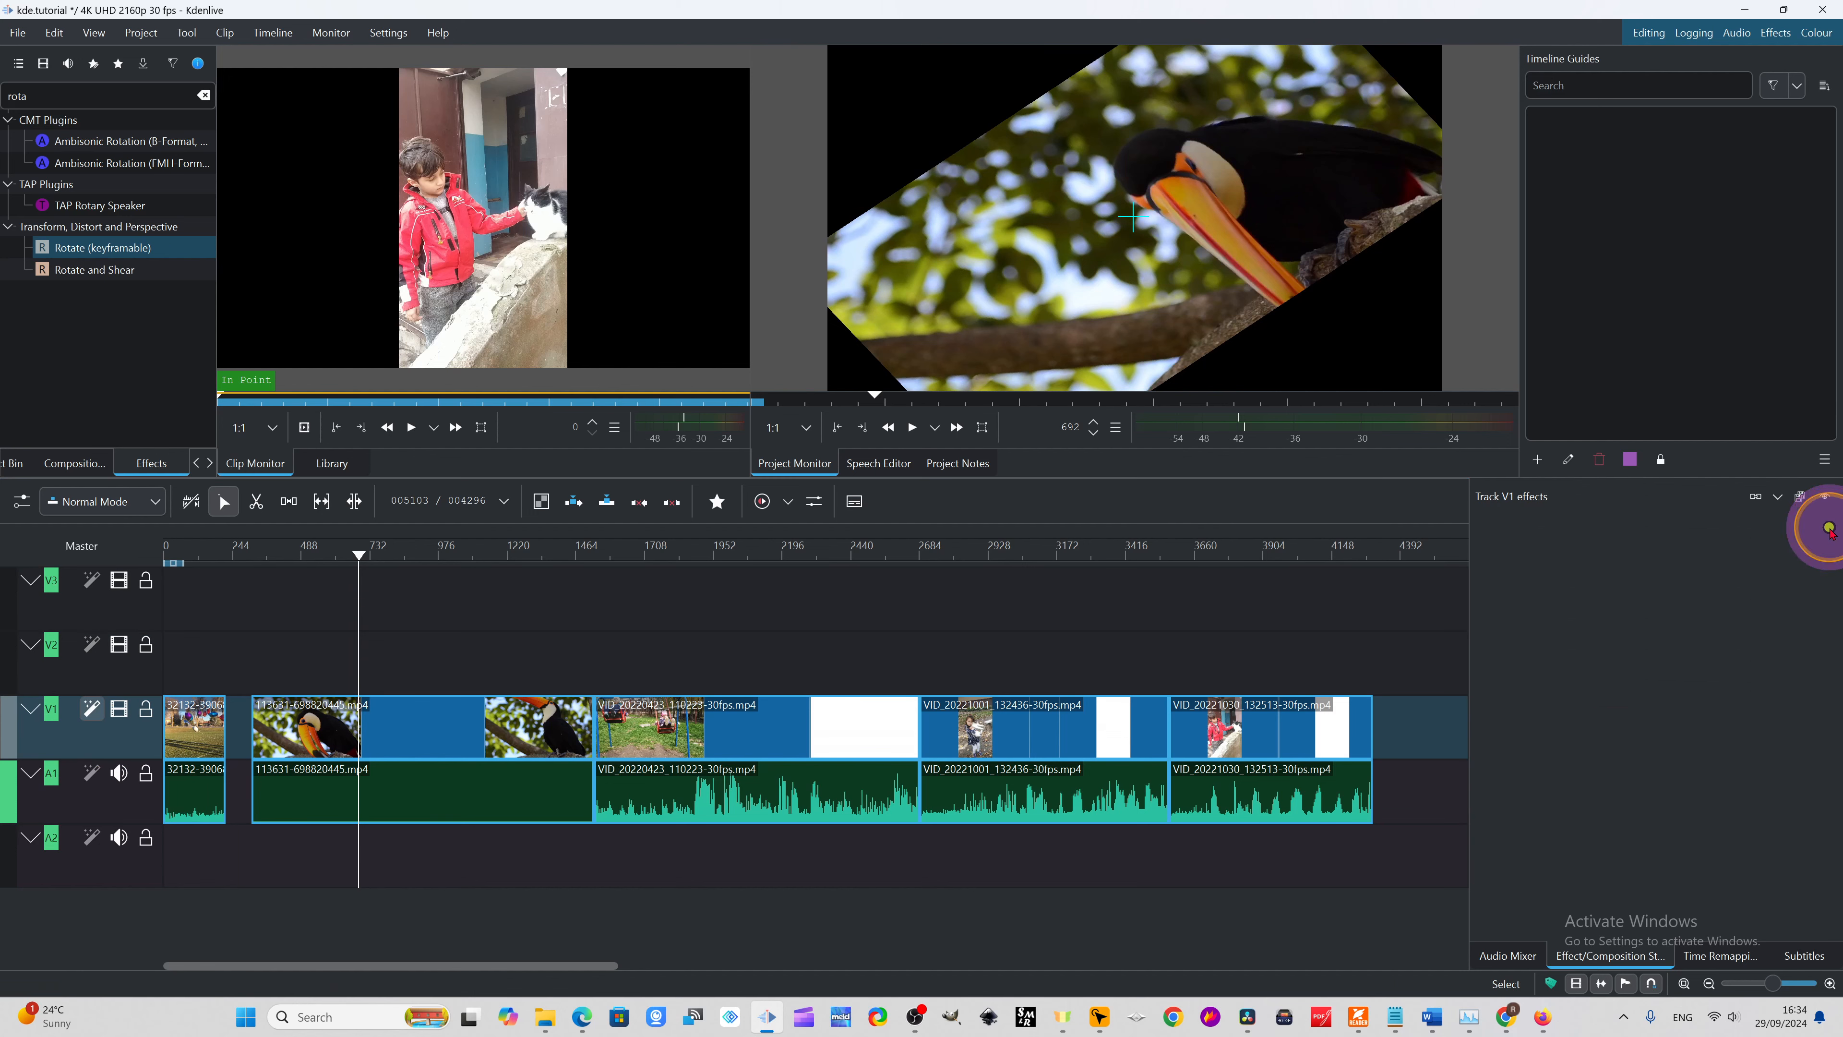
left_click_drag(362, 568, 412, 641)
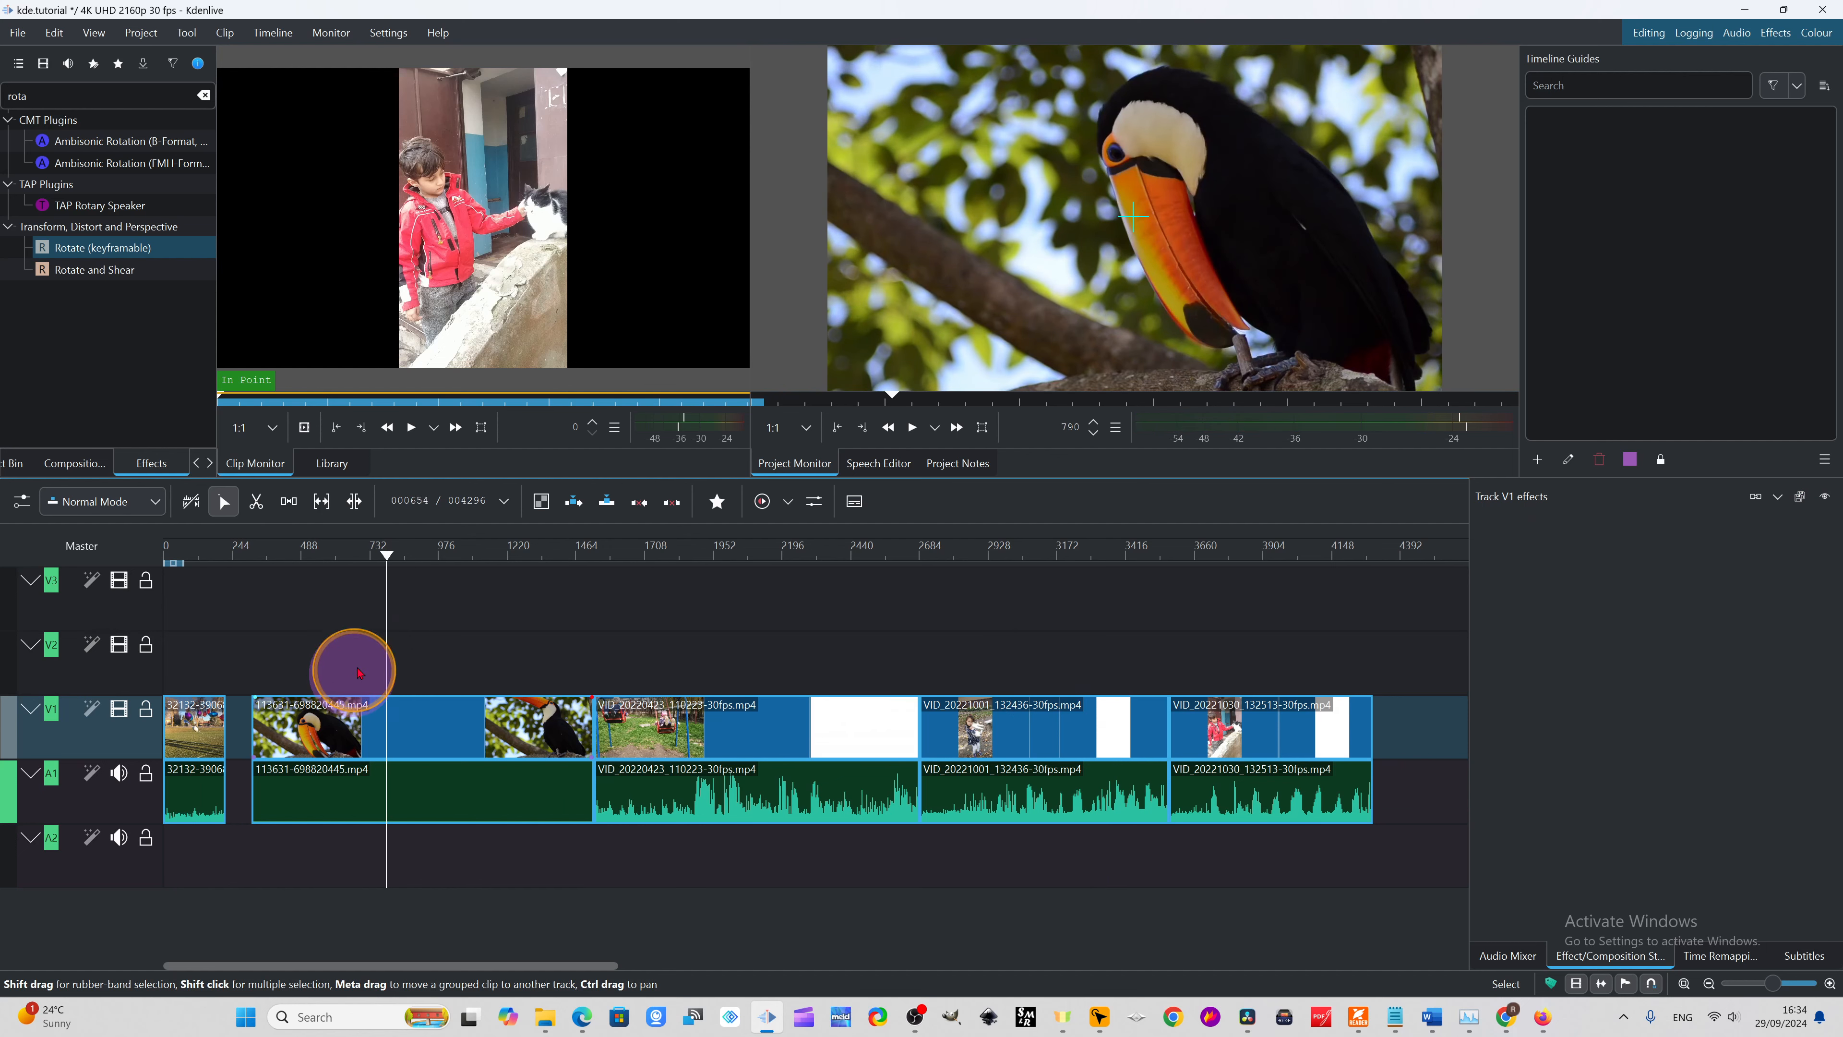
- Search the effects for "colo", apply Color Correct to the whole V1 track and show its settings
left_click(203, 96)
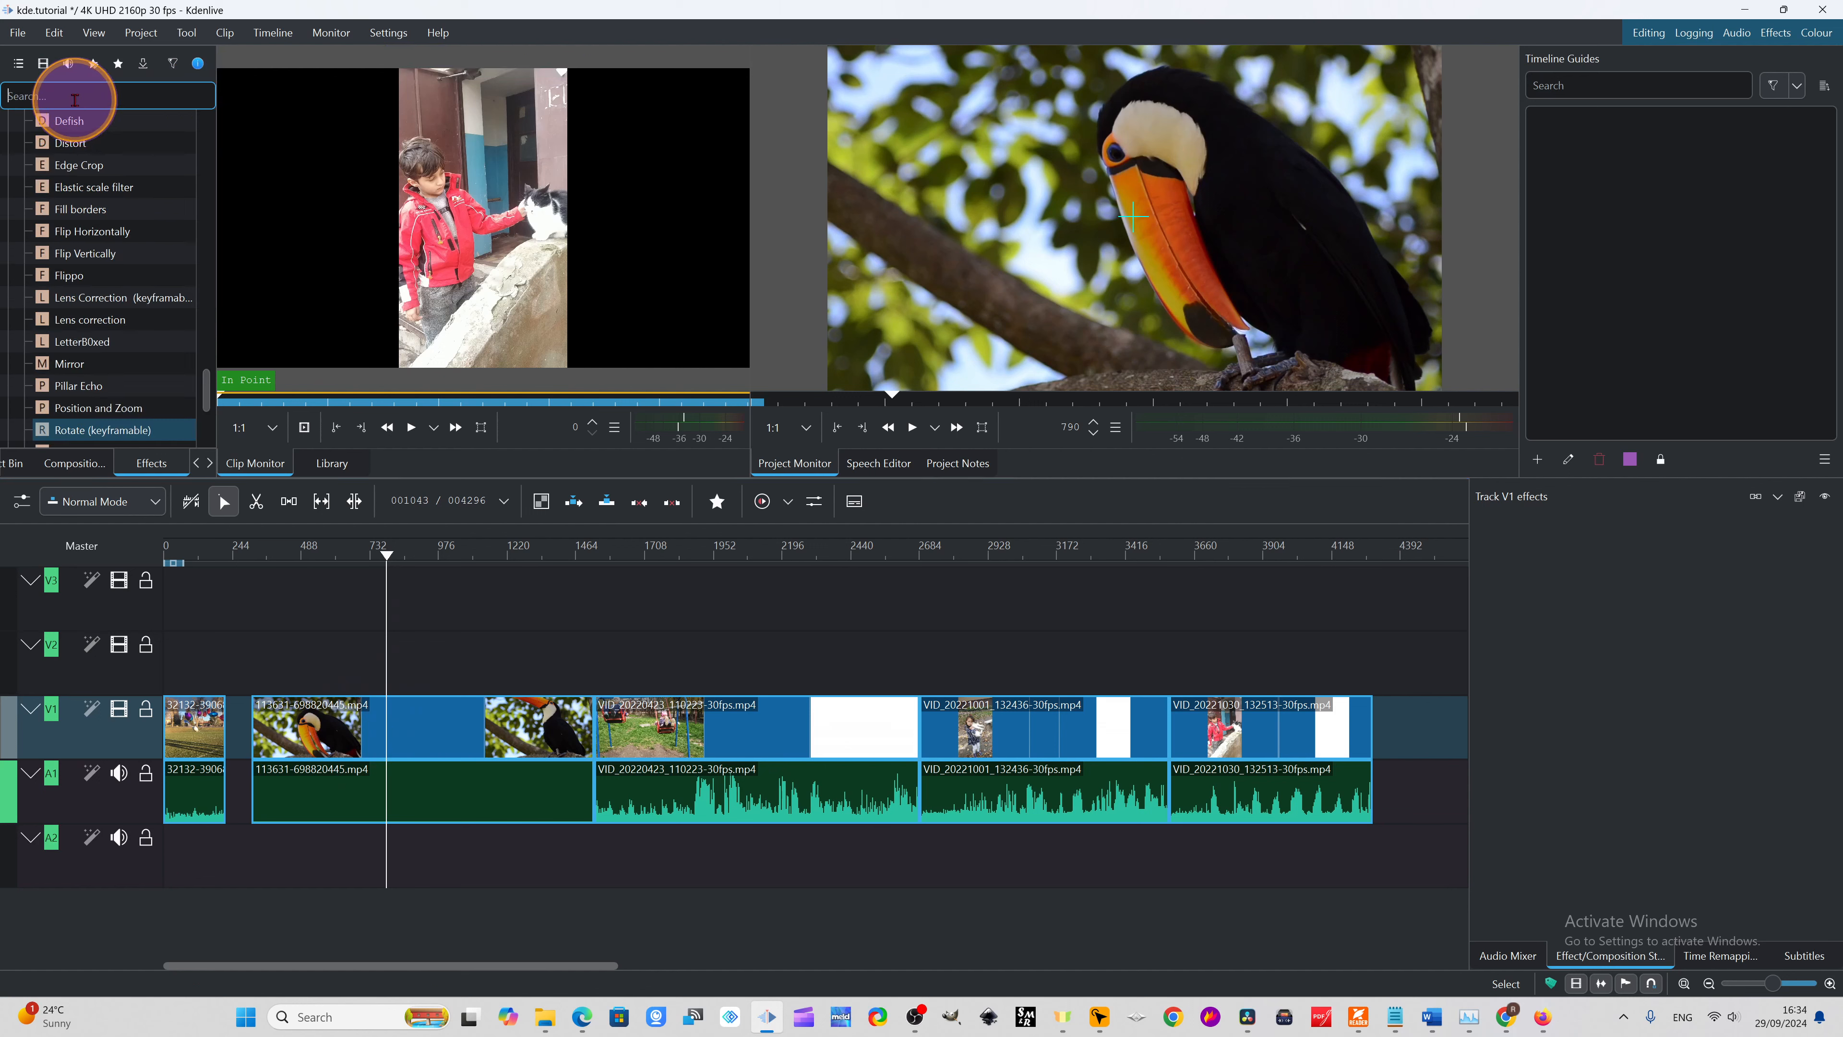
type("colo")
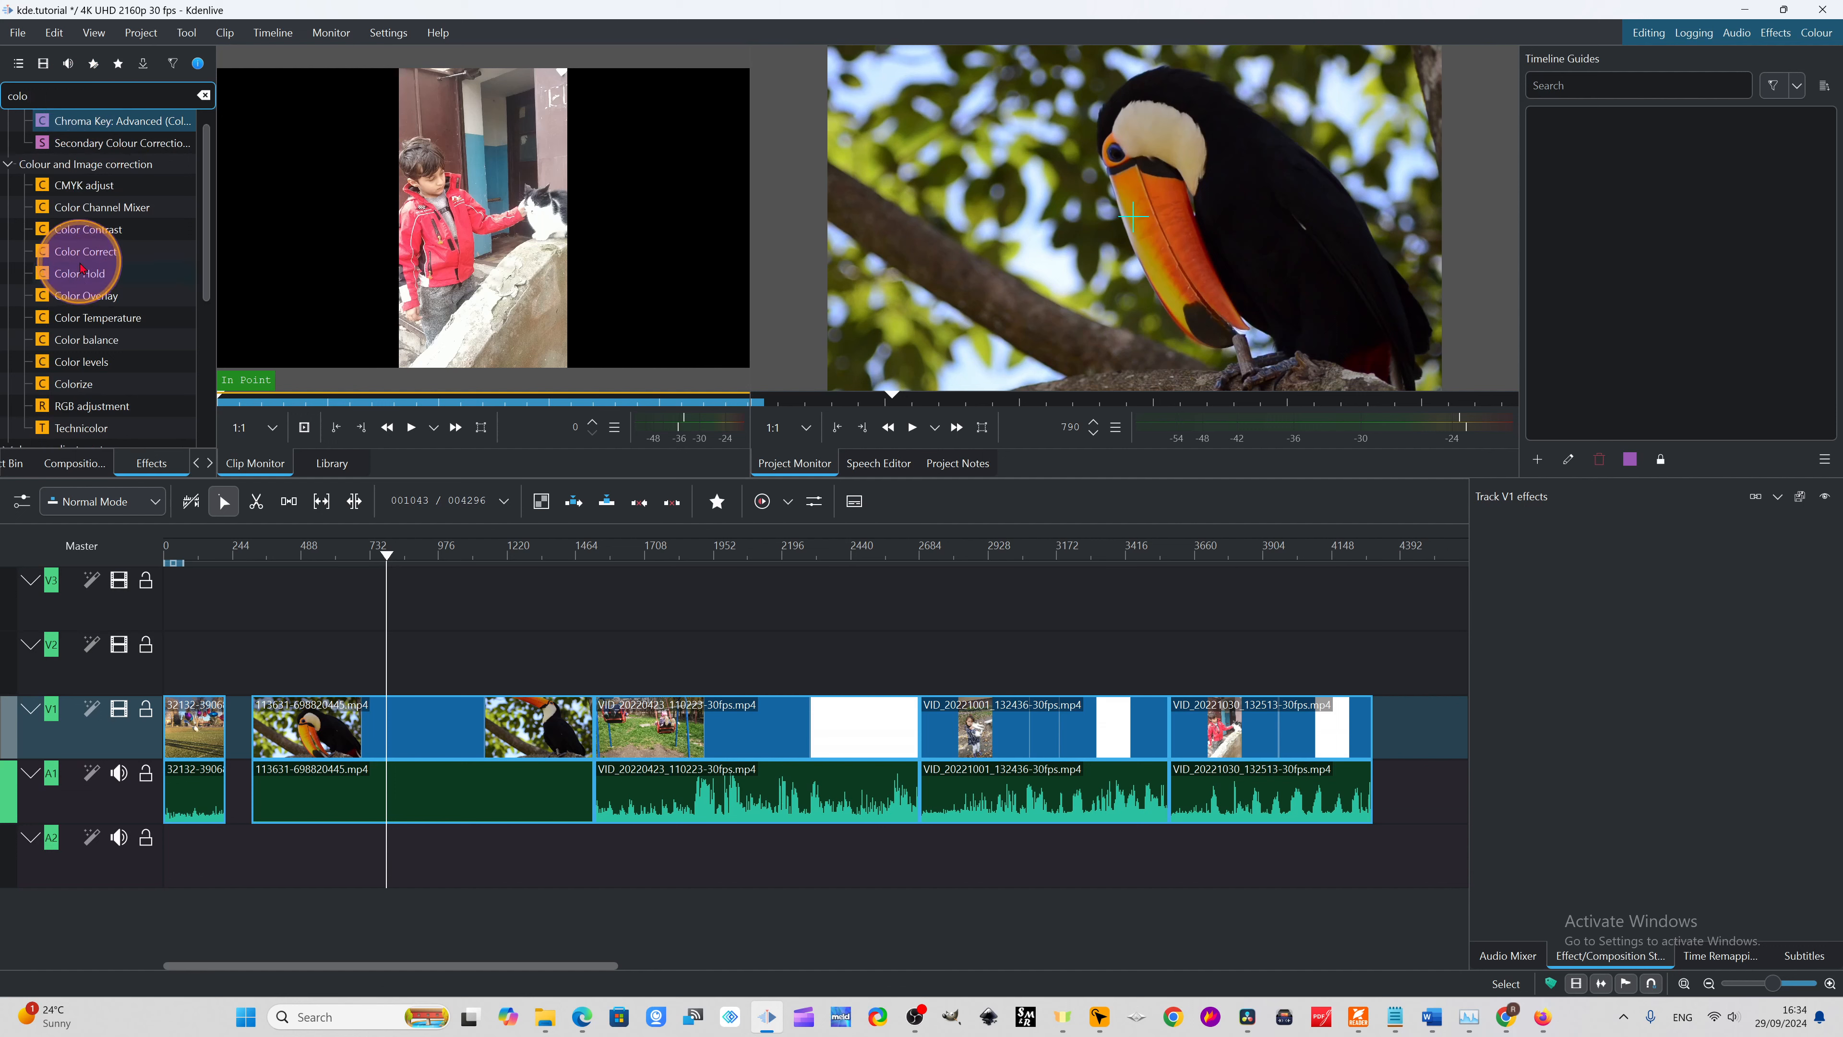
left_click(90, 252)
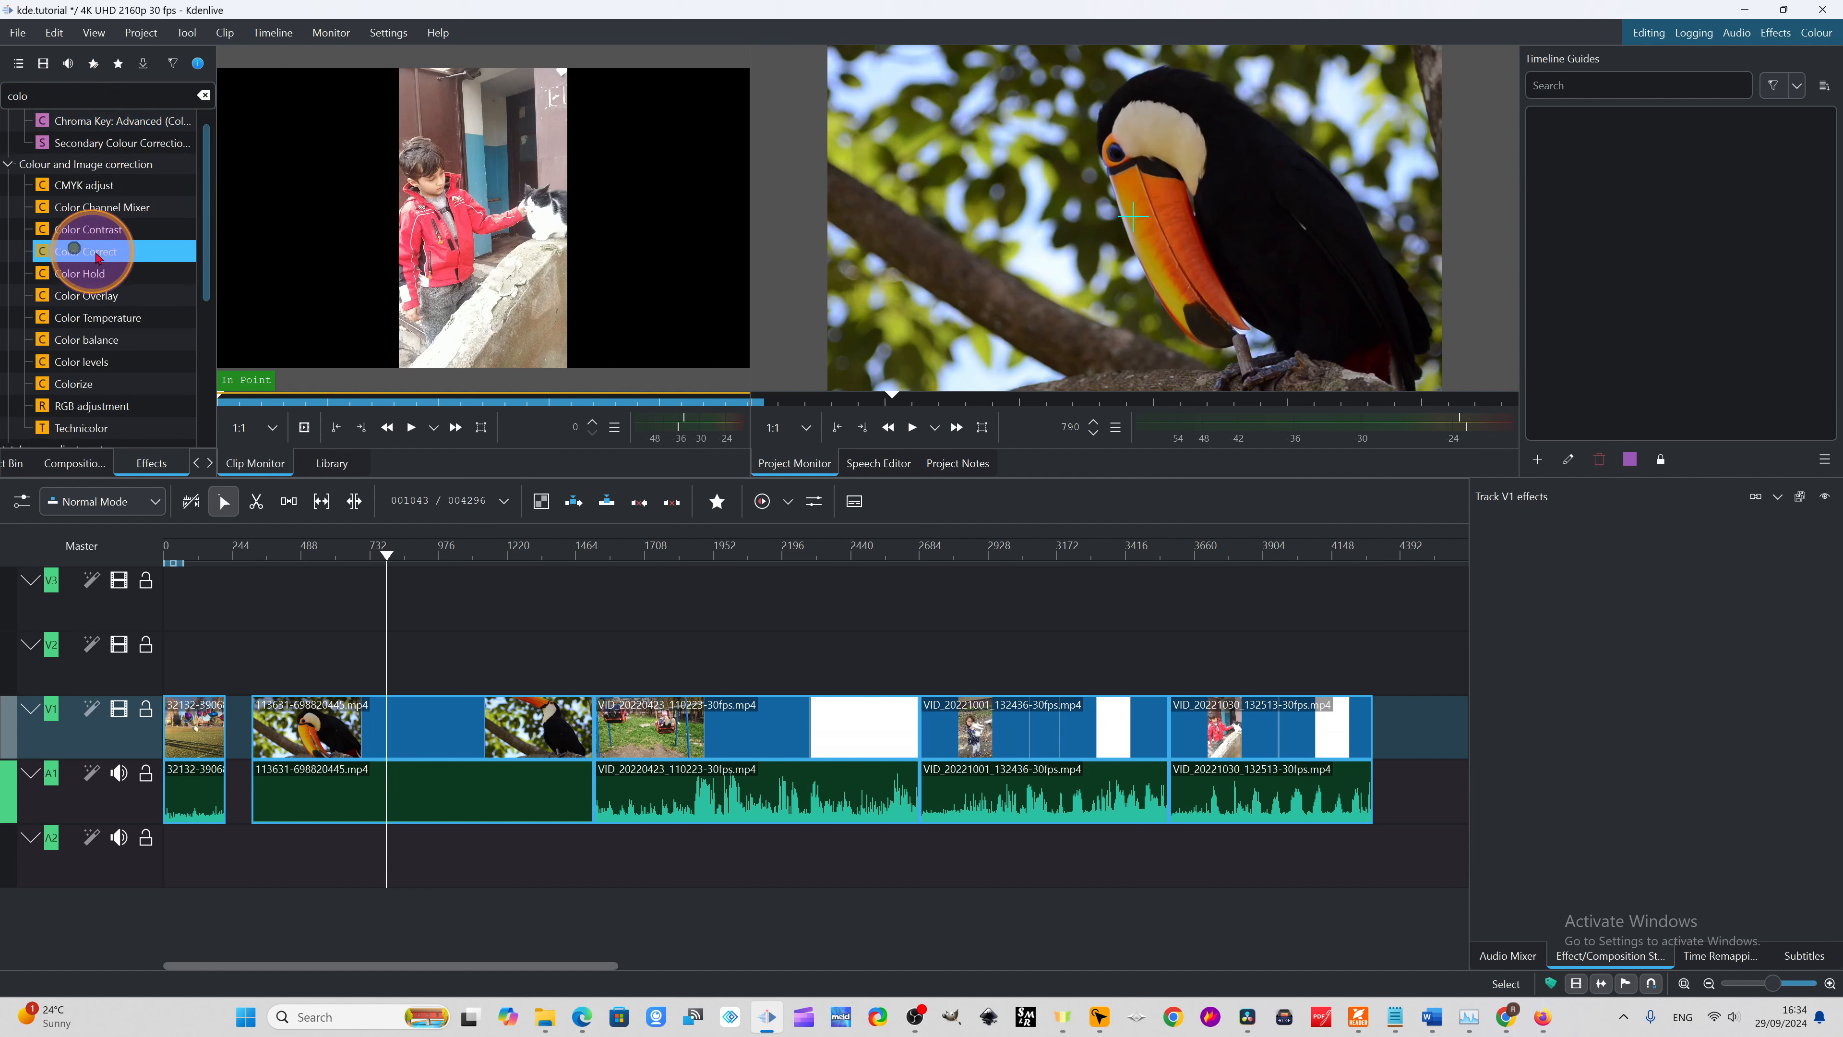
left_click_drag(91, 254, 77, 743)
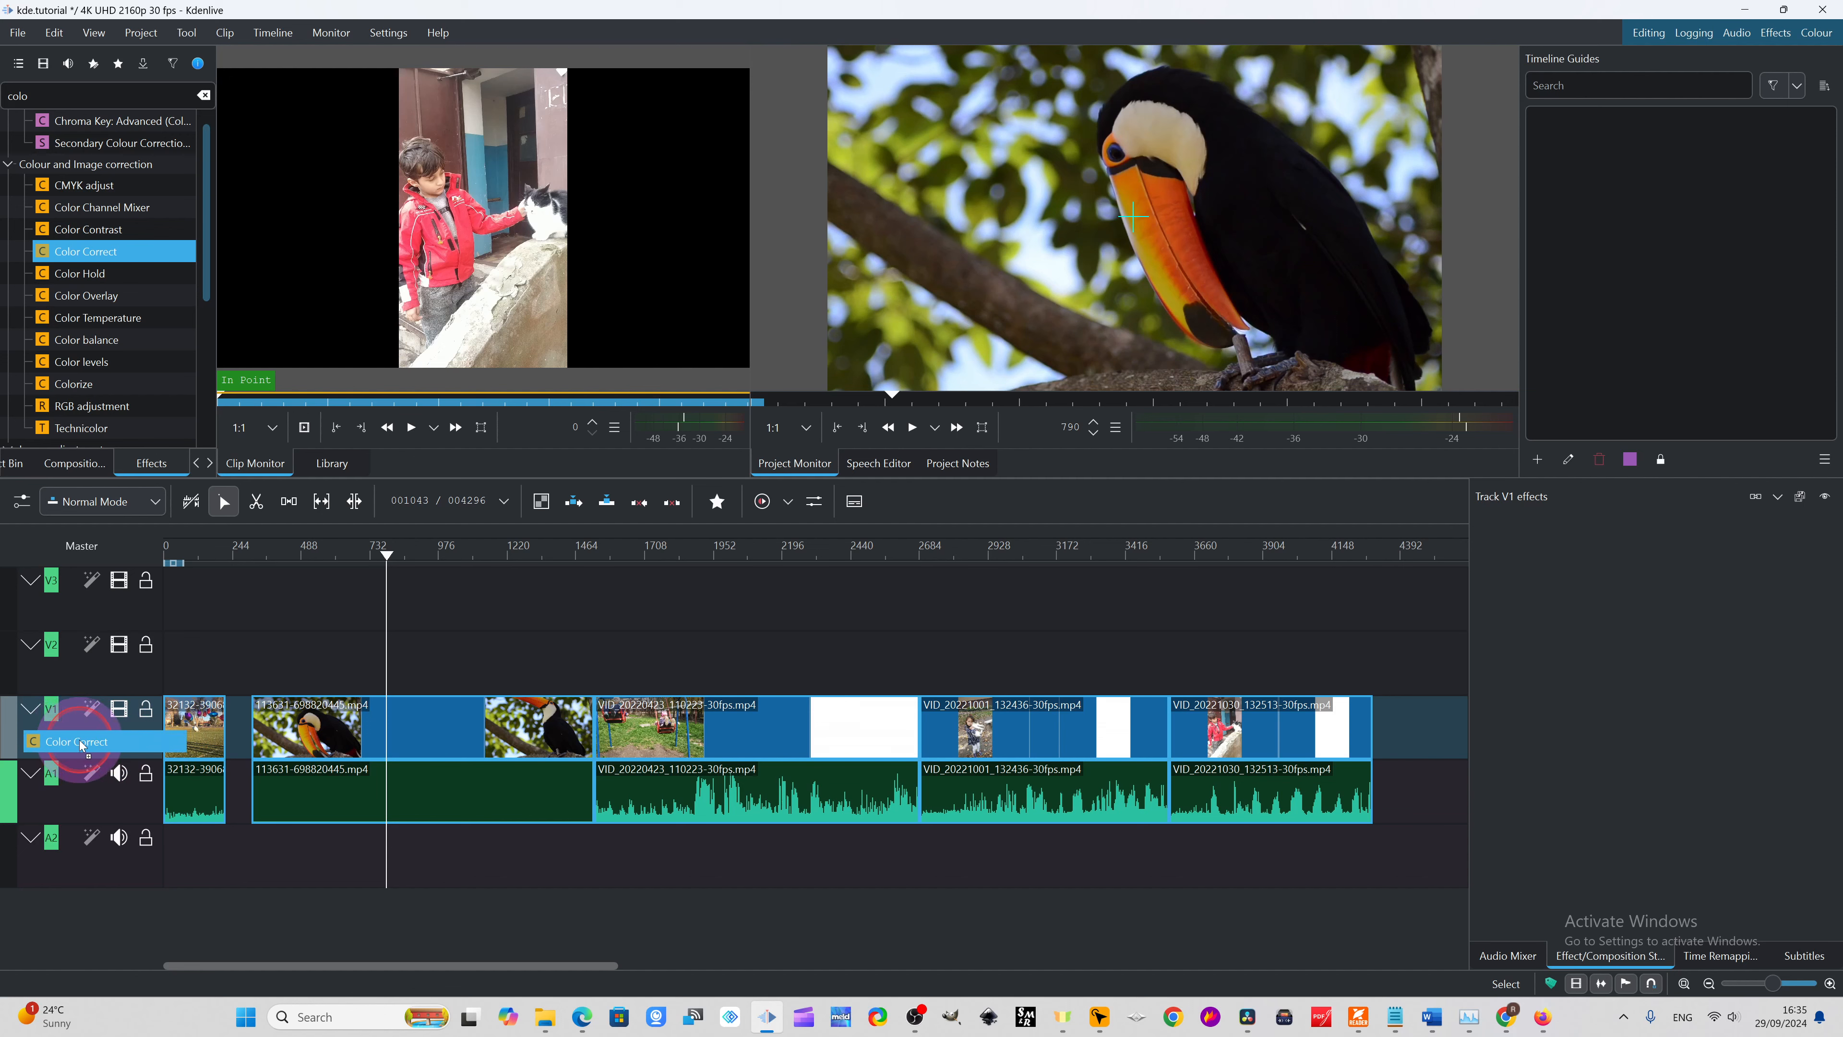
left_click_drag(81, 744, 81, 740)
left_click(438, 728)
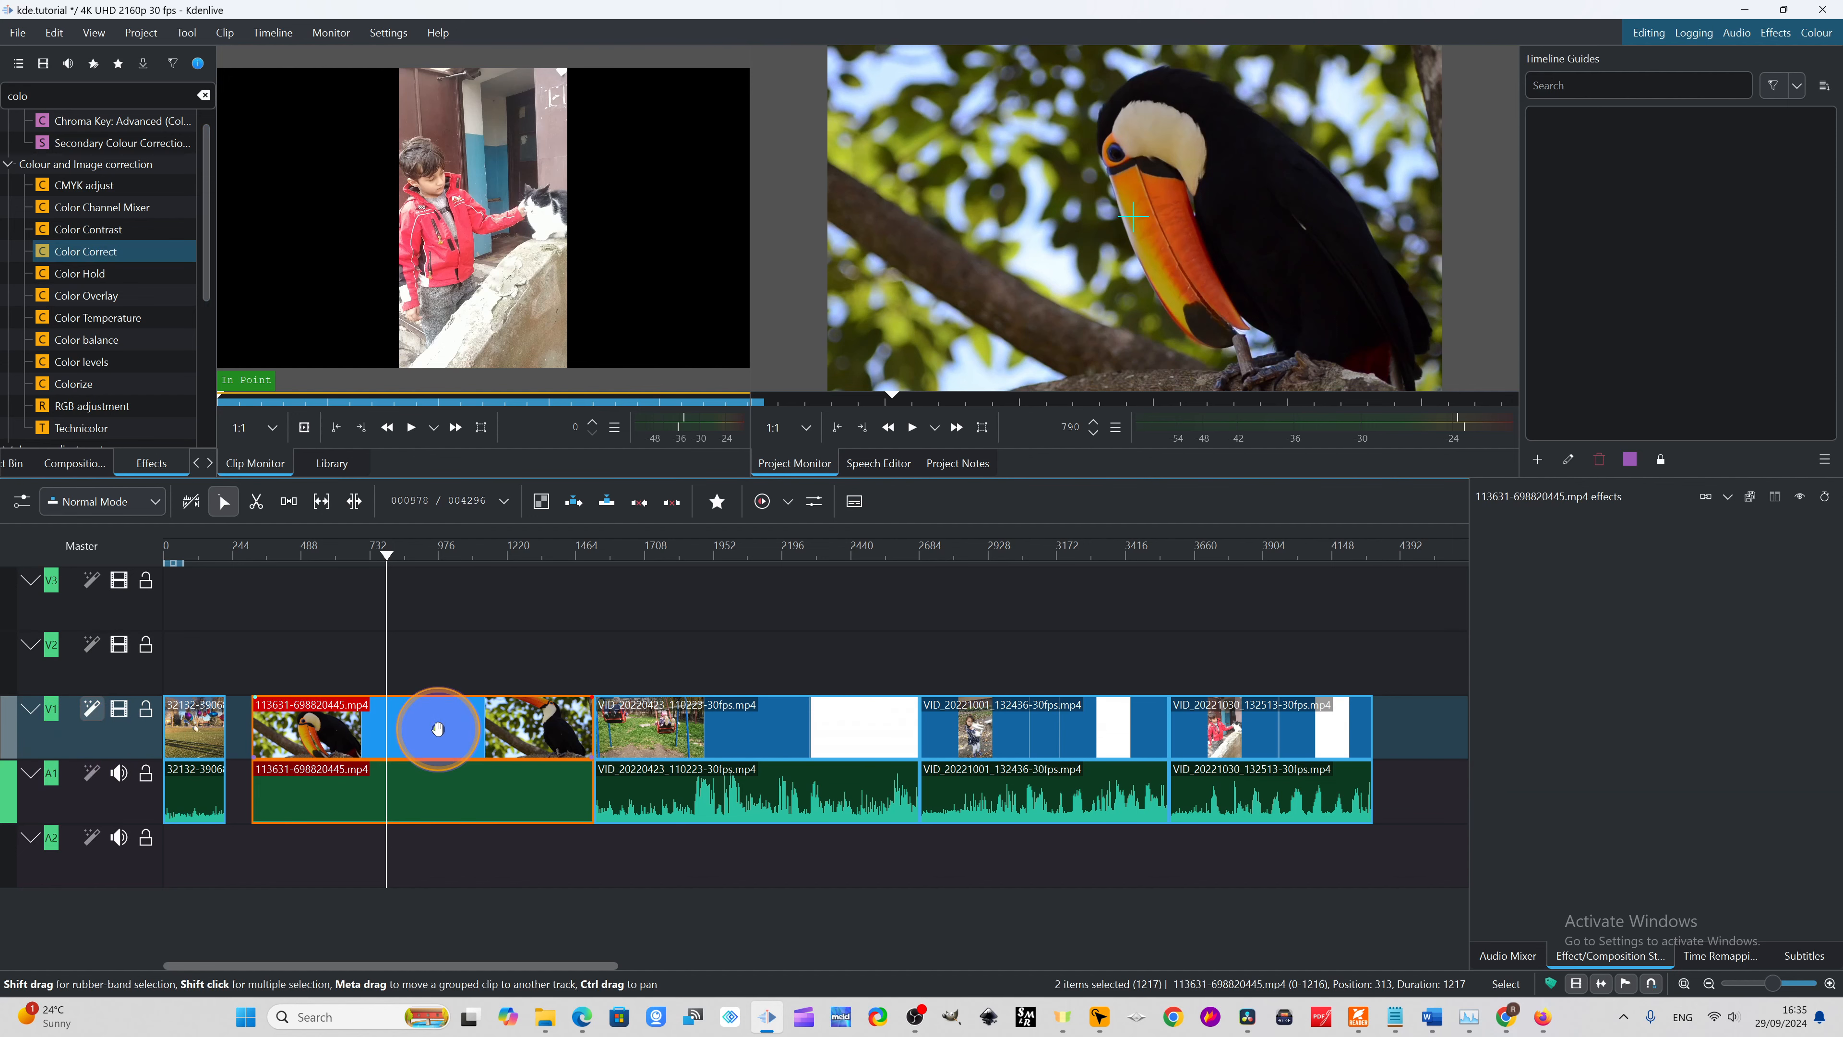
double_click(131, 739)
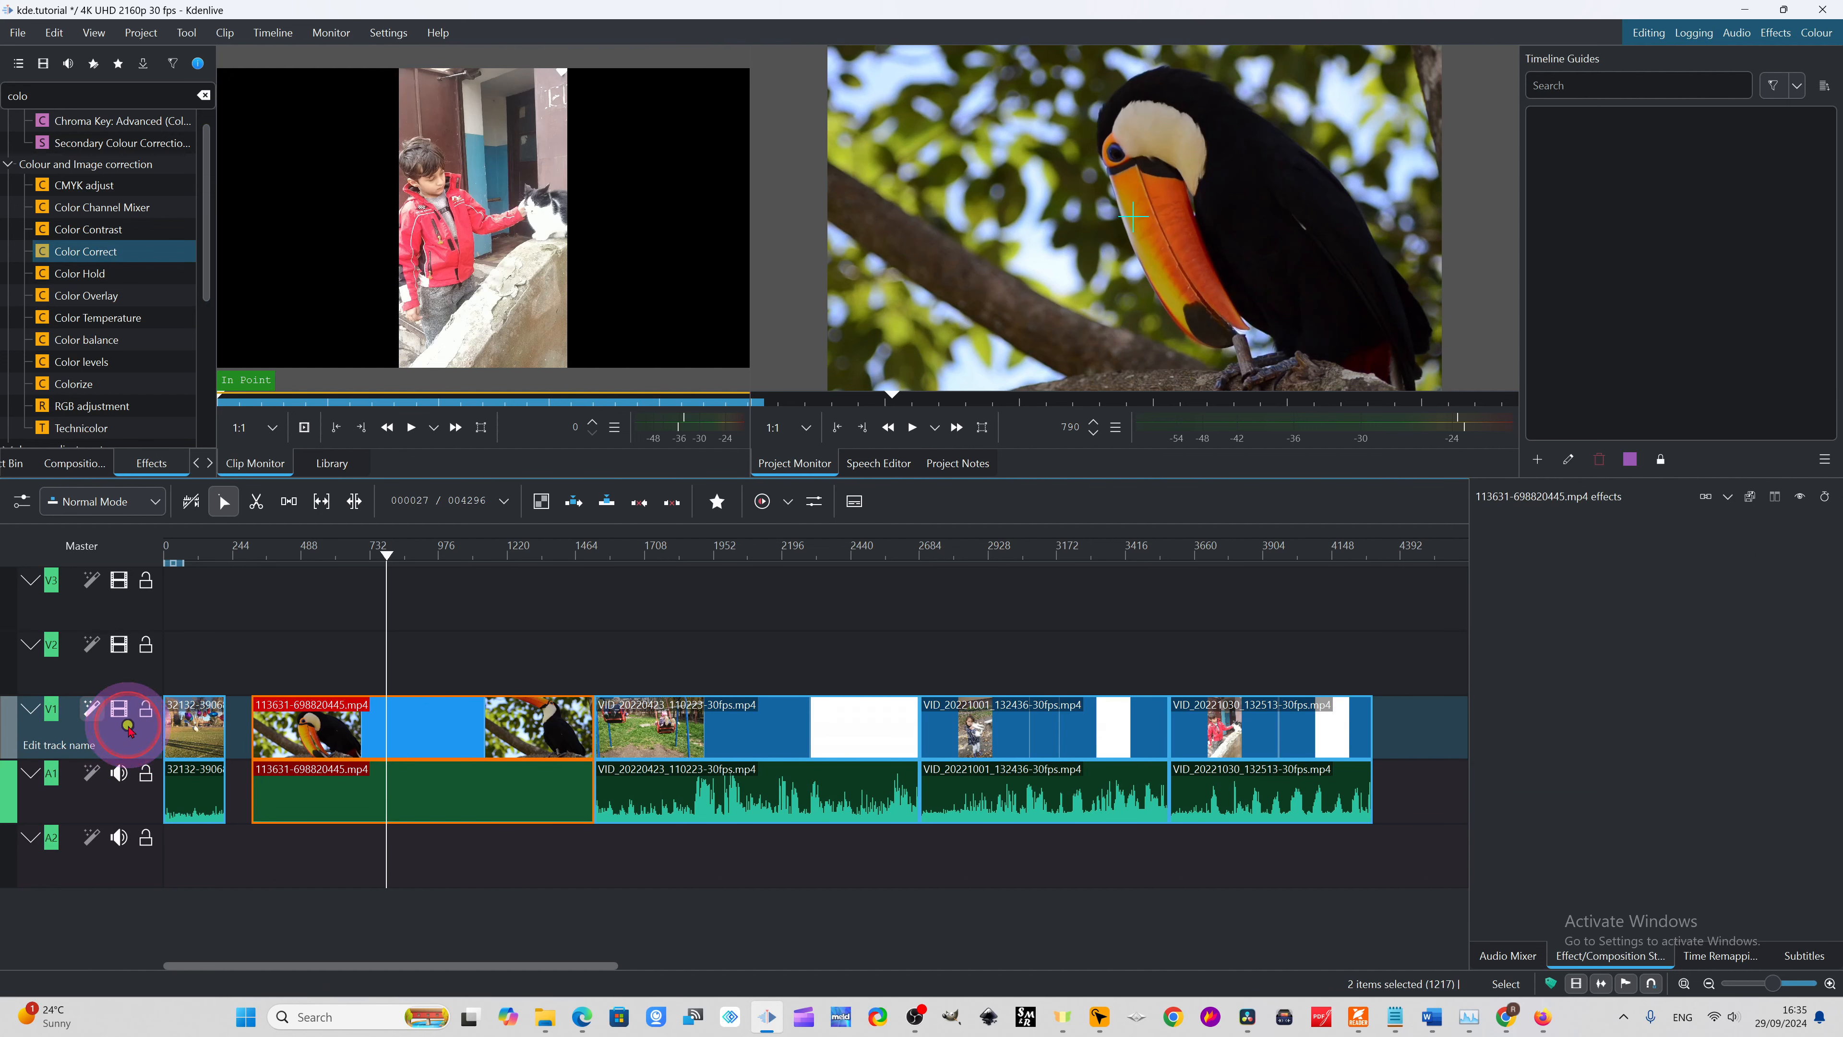
left_click(129, 729)
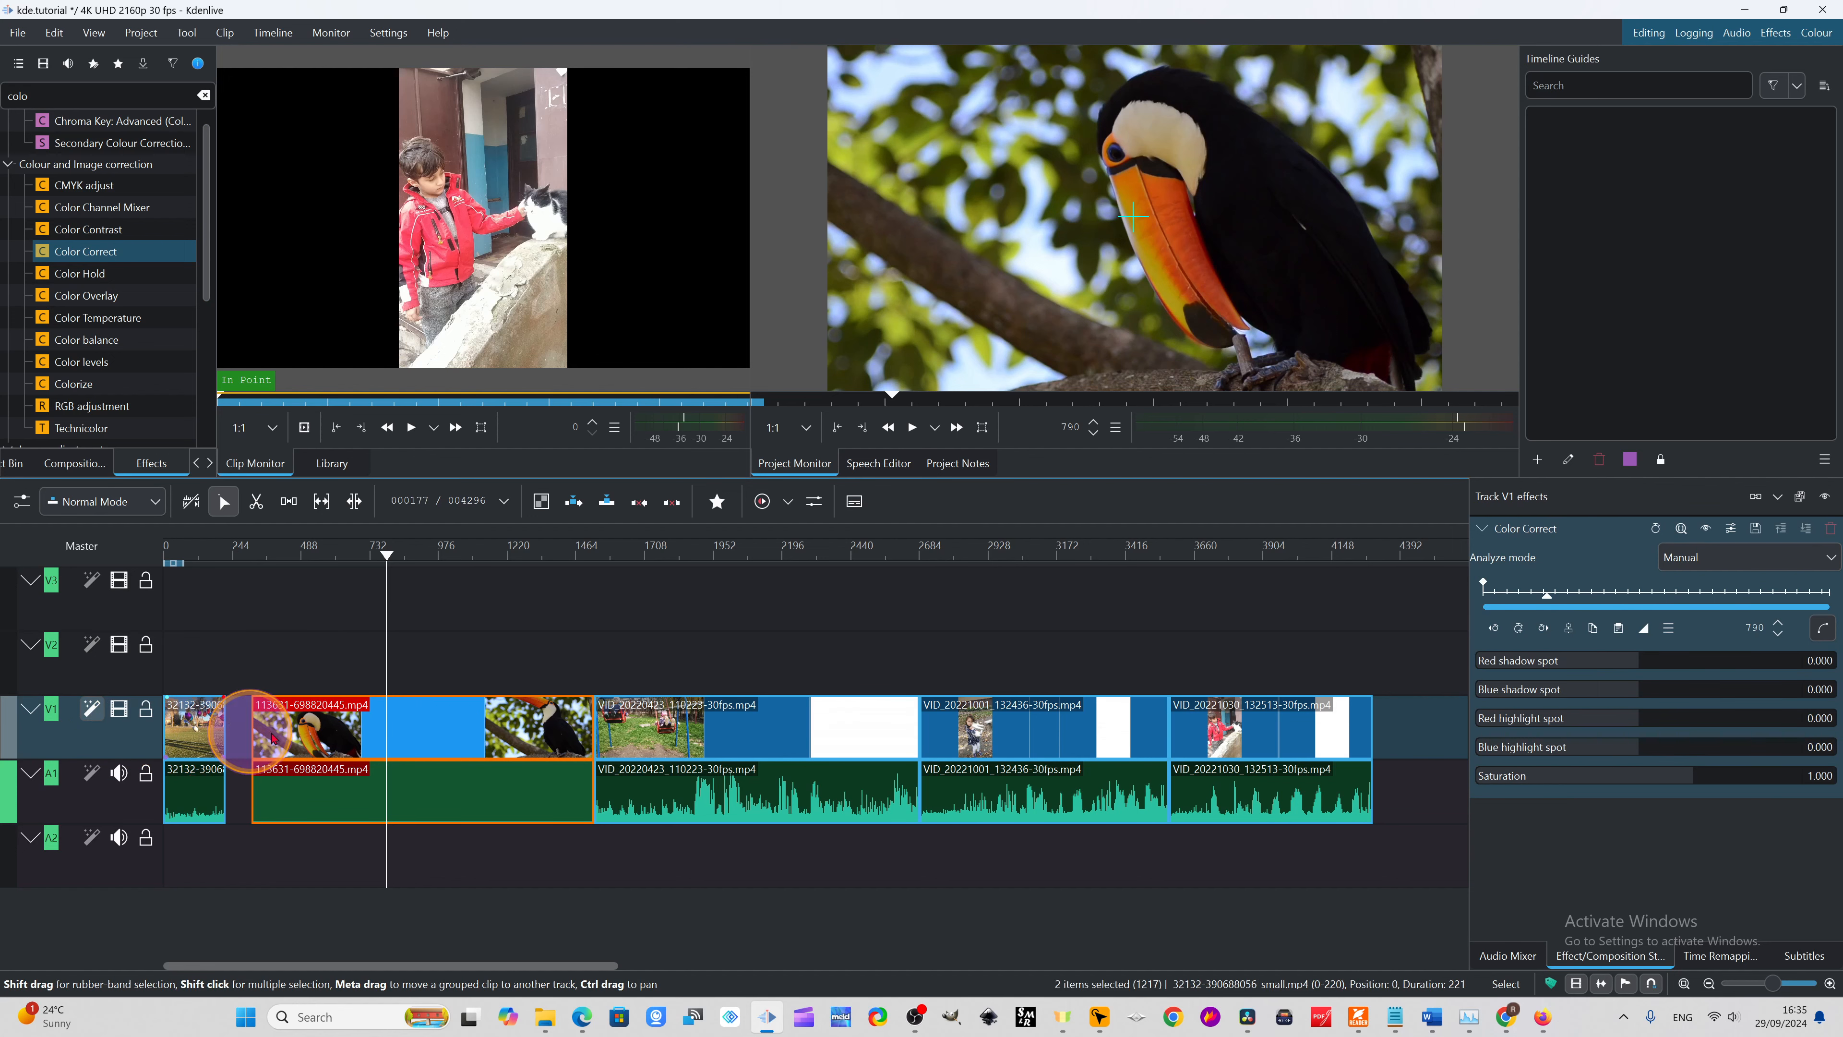
- Move the short clip at the timeline start from V1 up to V2 and place the playhead on the toucan clip at frame 729
left_click_drag(191, 732, 186, 637)
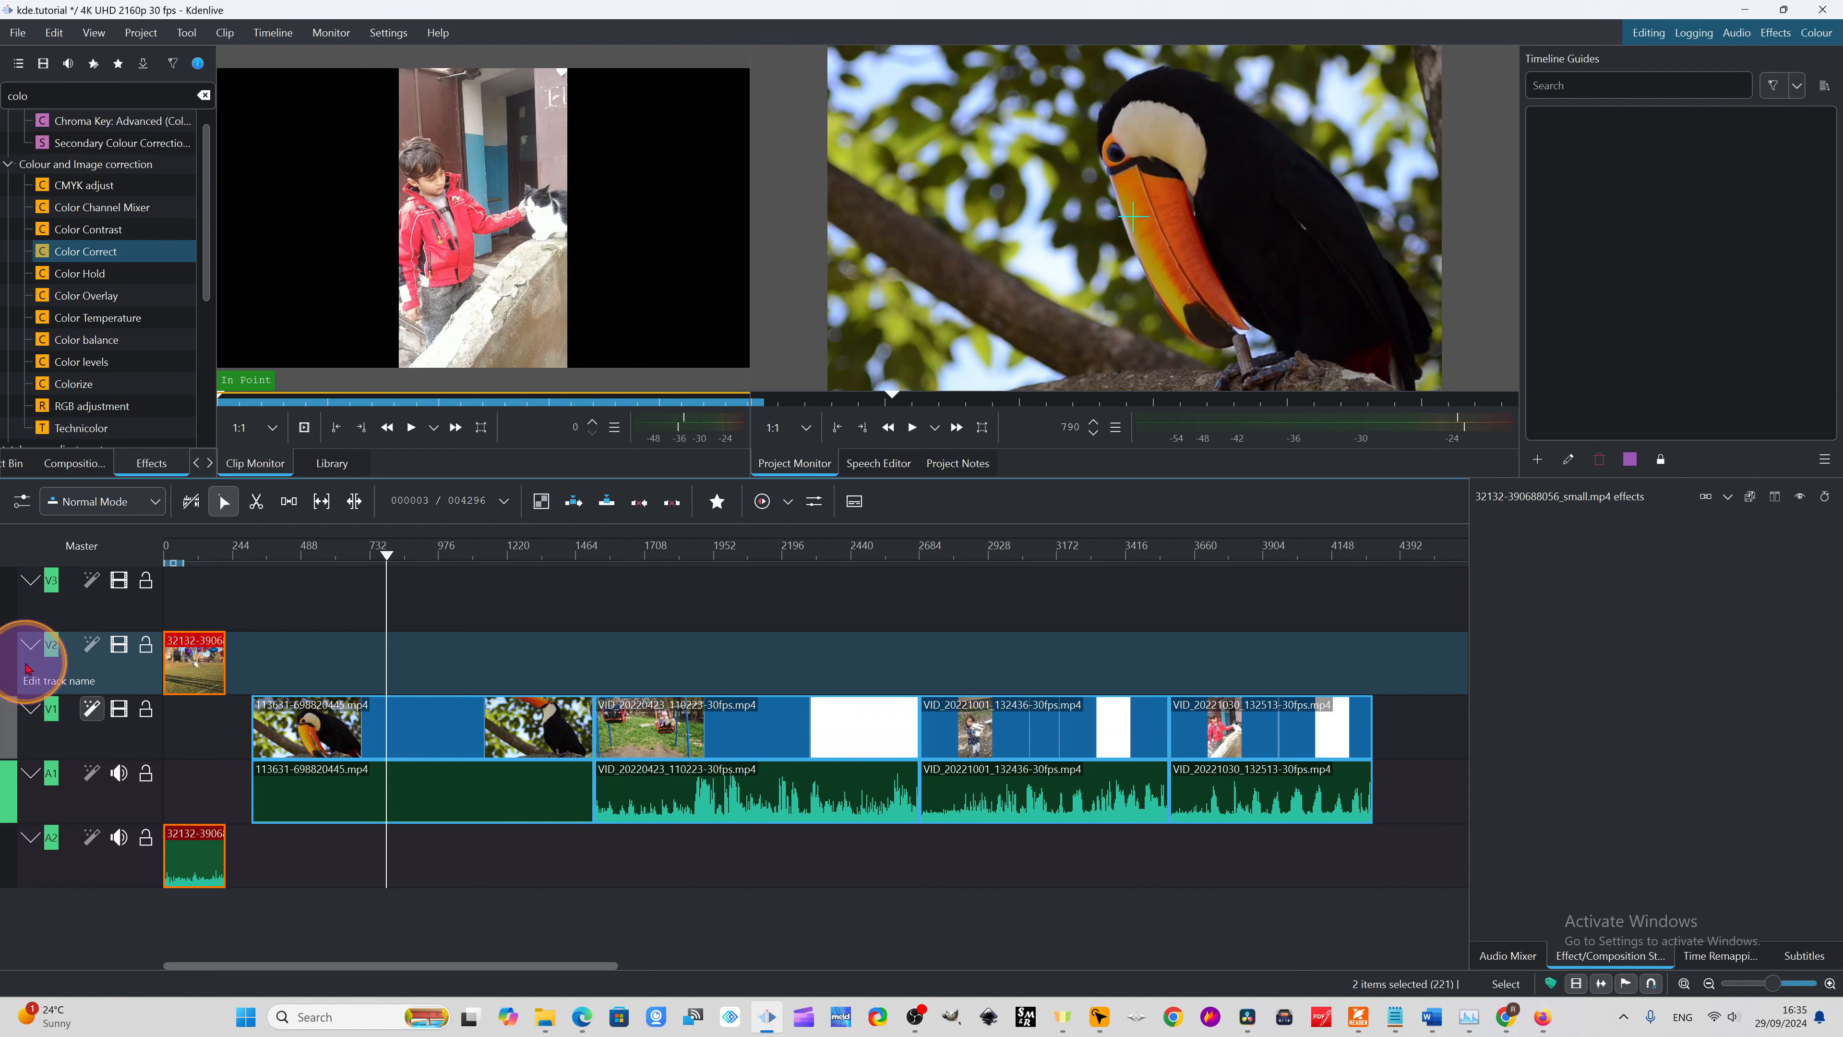
left_click_drag(390, 585, 363, 577)
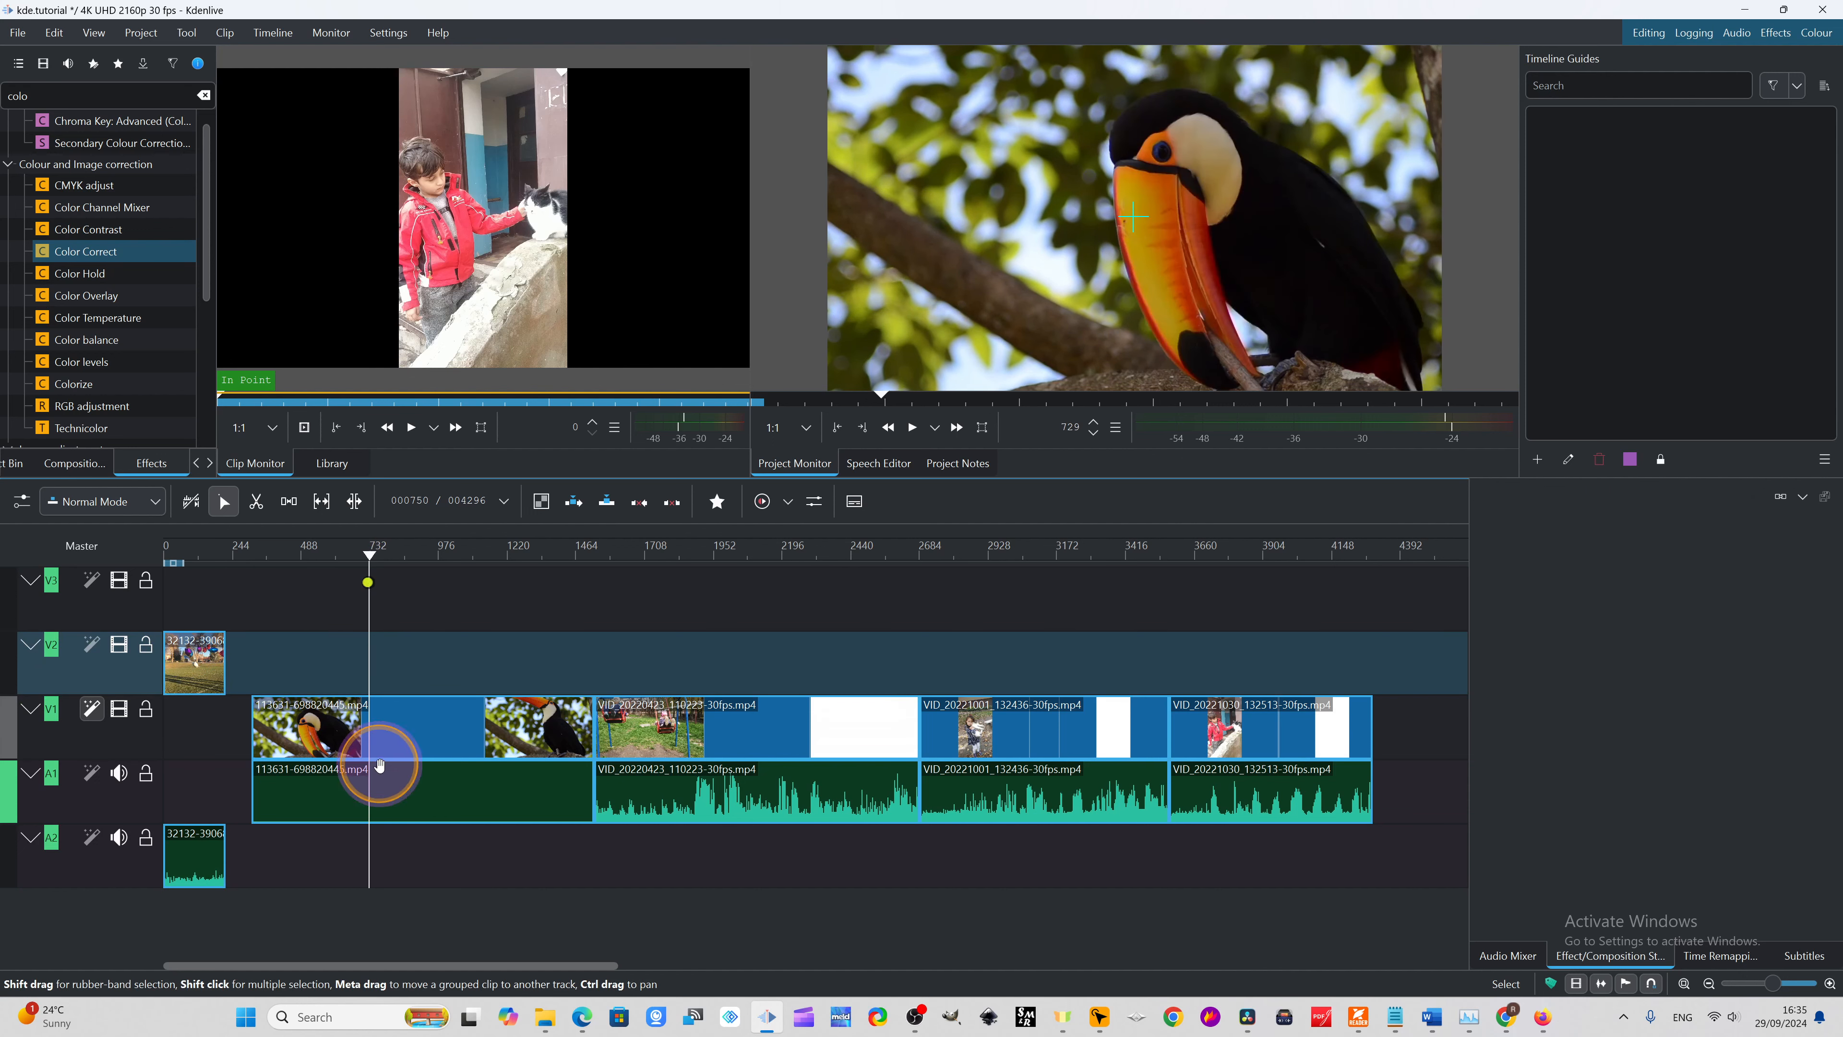
- Set V1's Color Correct to red shadow 0.224, blue shadow 0.212, red highlight 0.159 and blue highlight 0.112
left_click(401, 745)
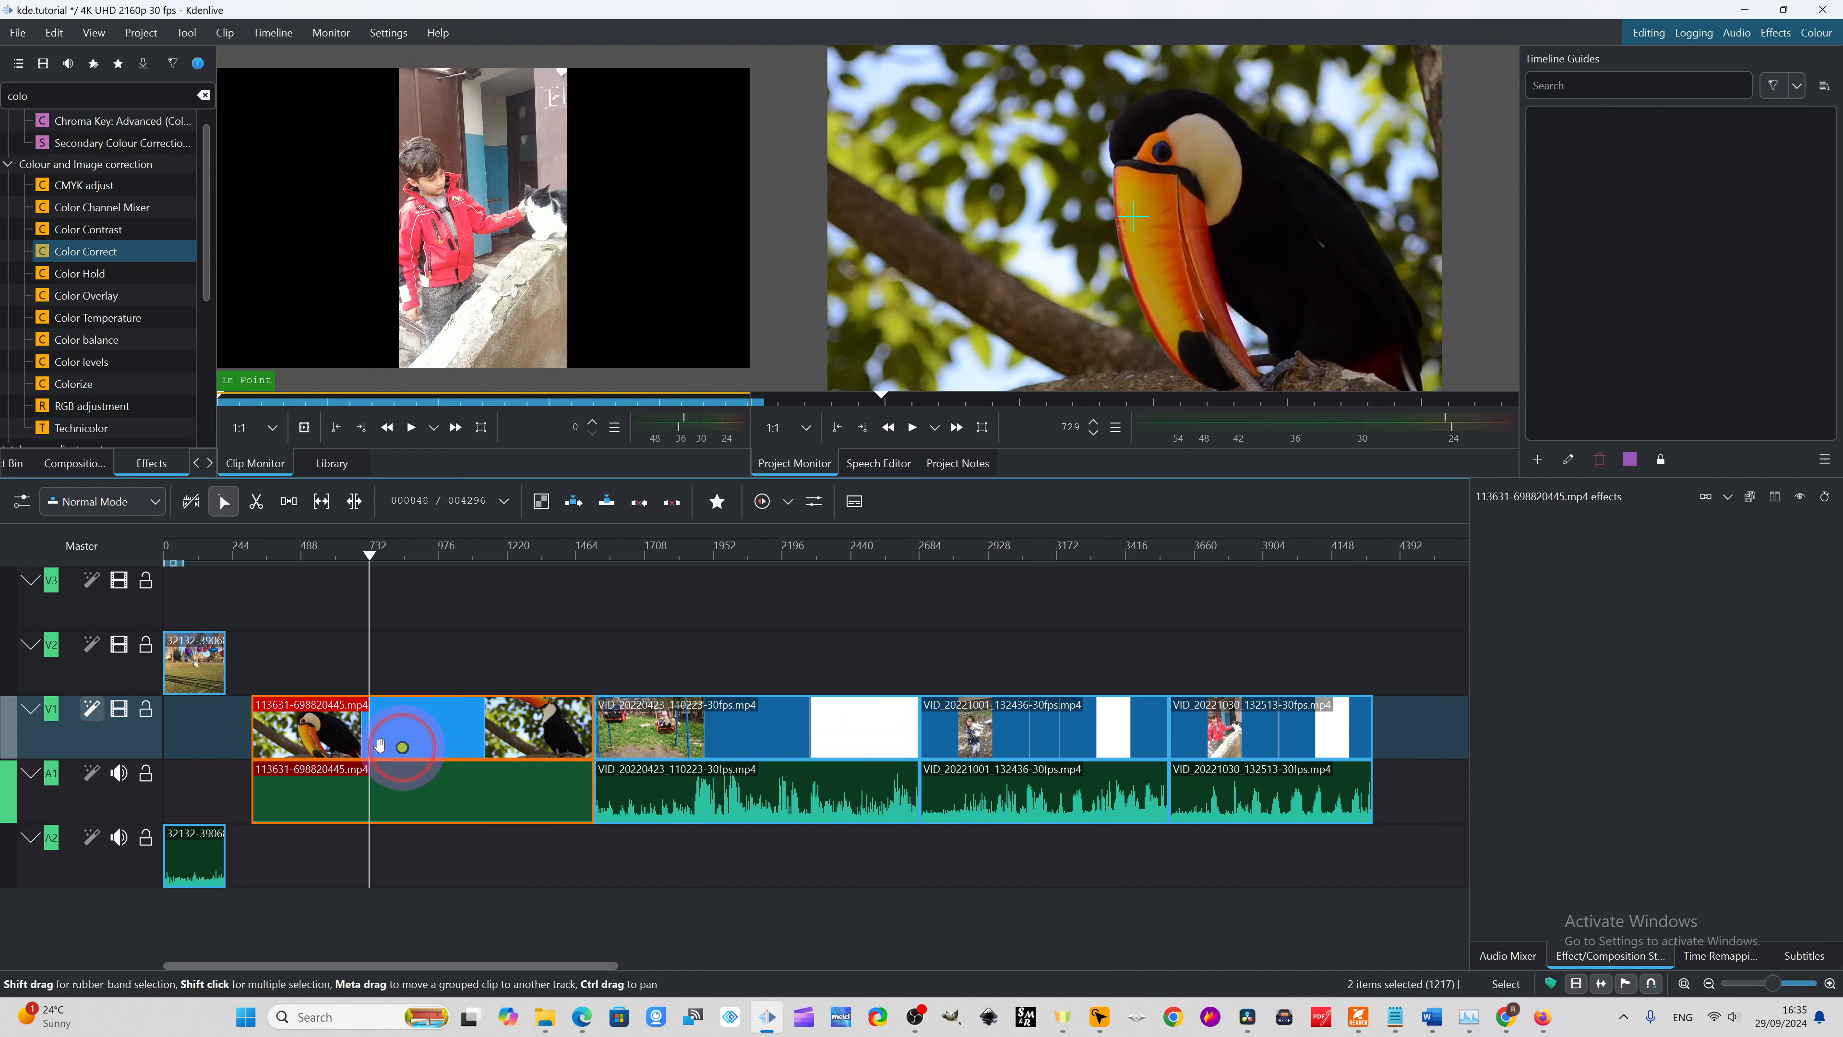
left_click(152, 732)
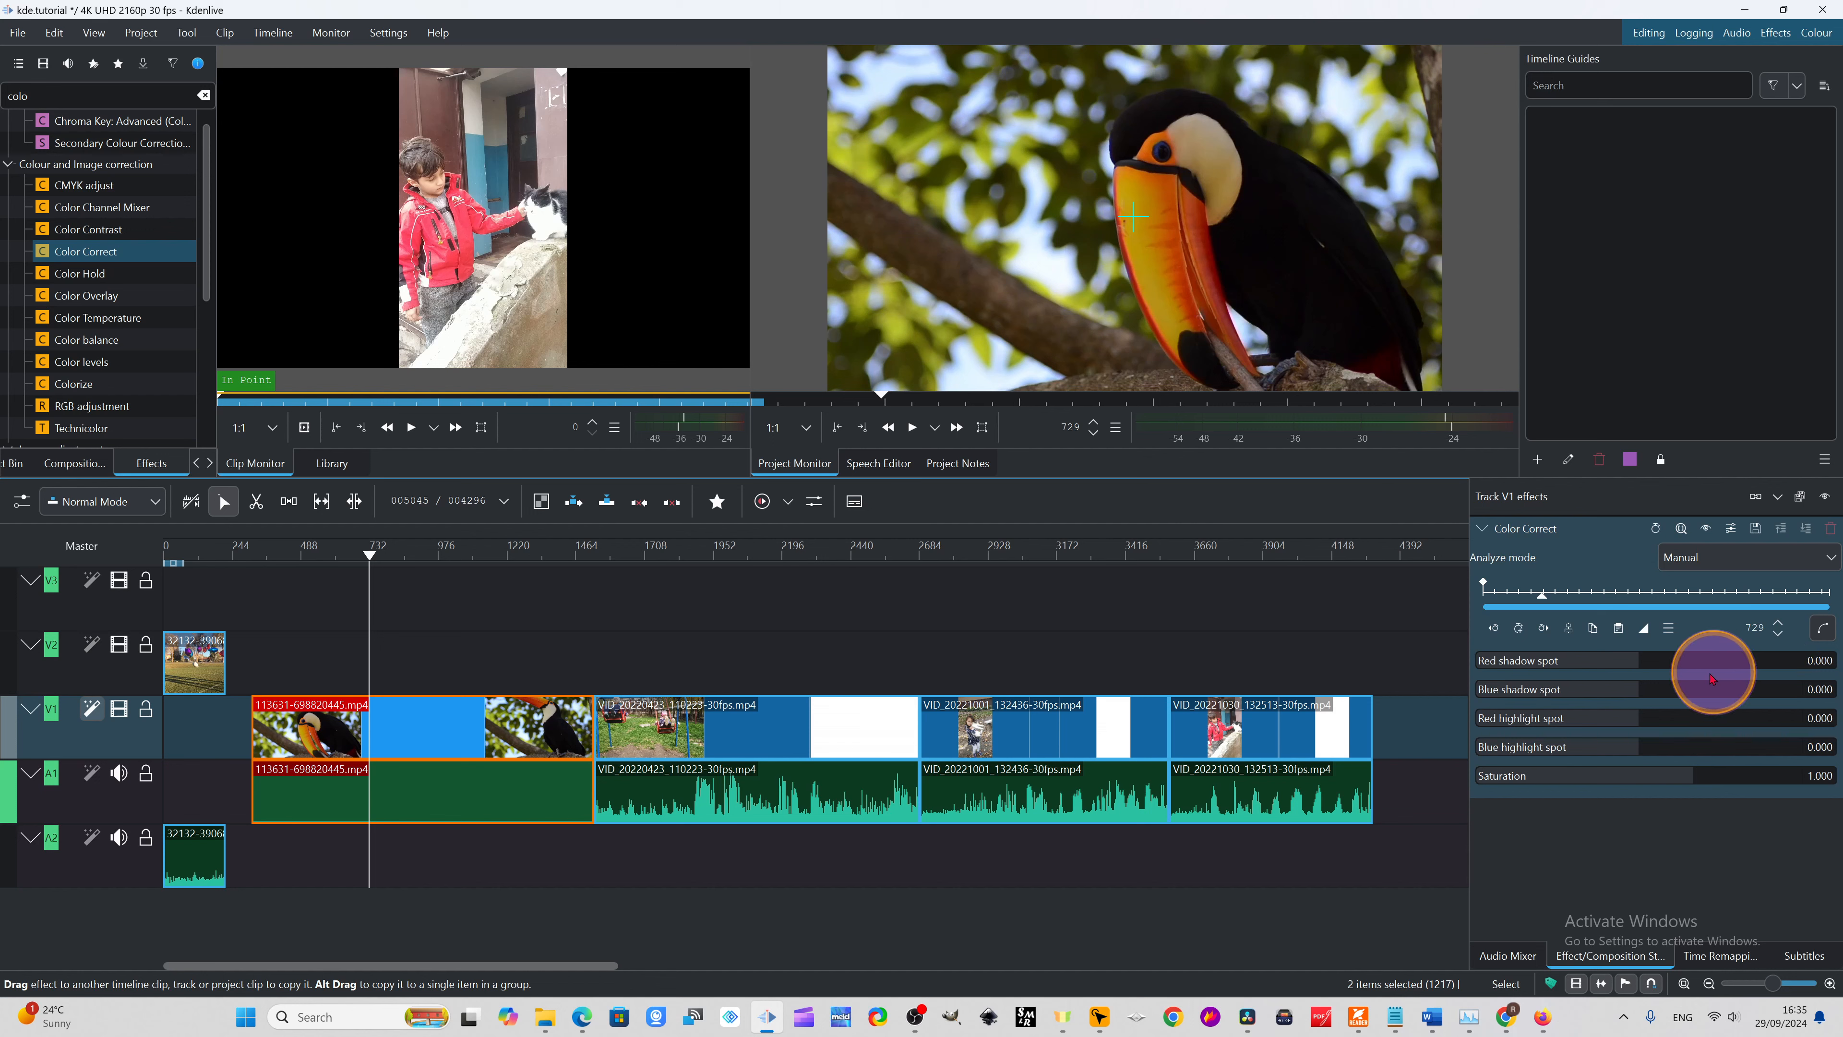
left_click(1636, 663)
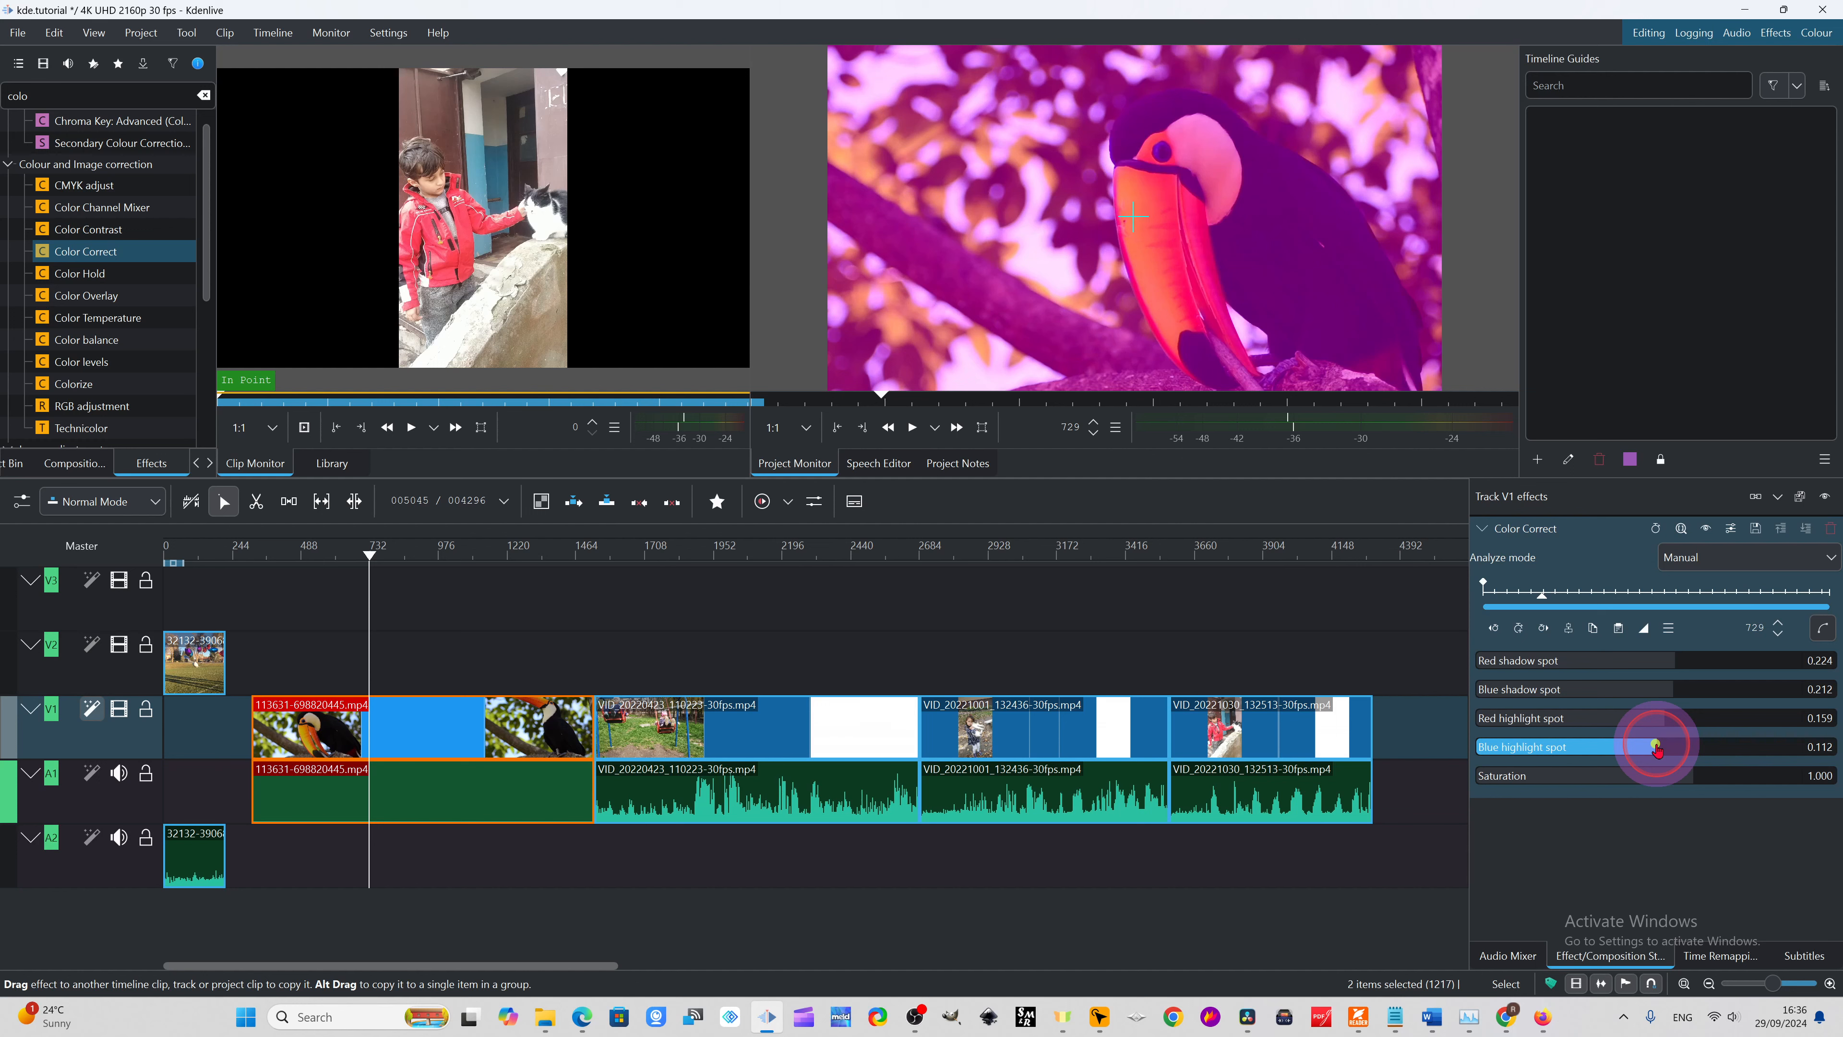
- Preview the swing clip at frame 2025 and set the blue highlight spot of V1's Color Correct effect to about -0.118
left_click(140, 32)
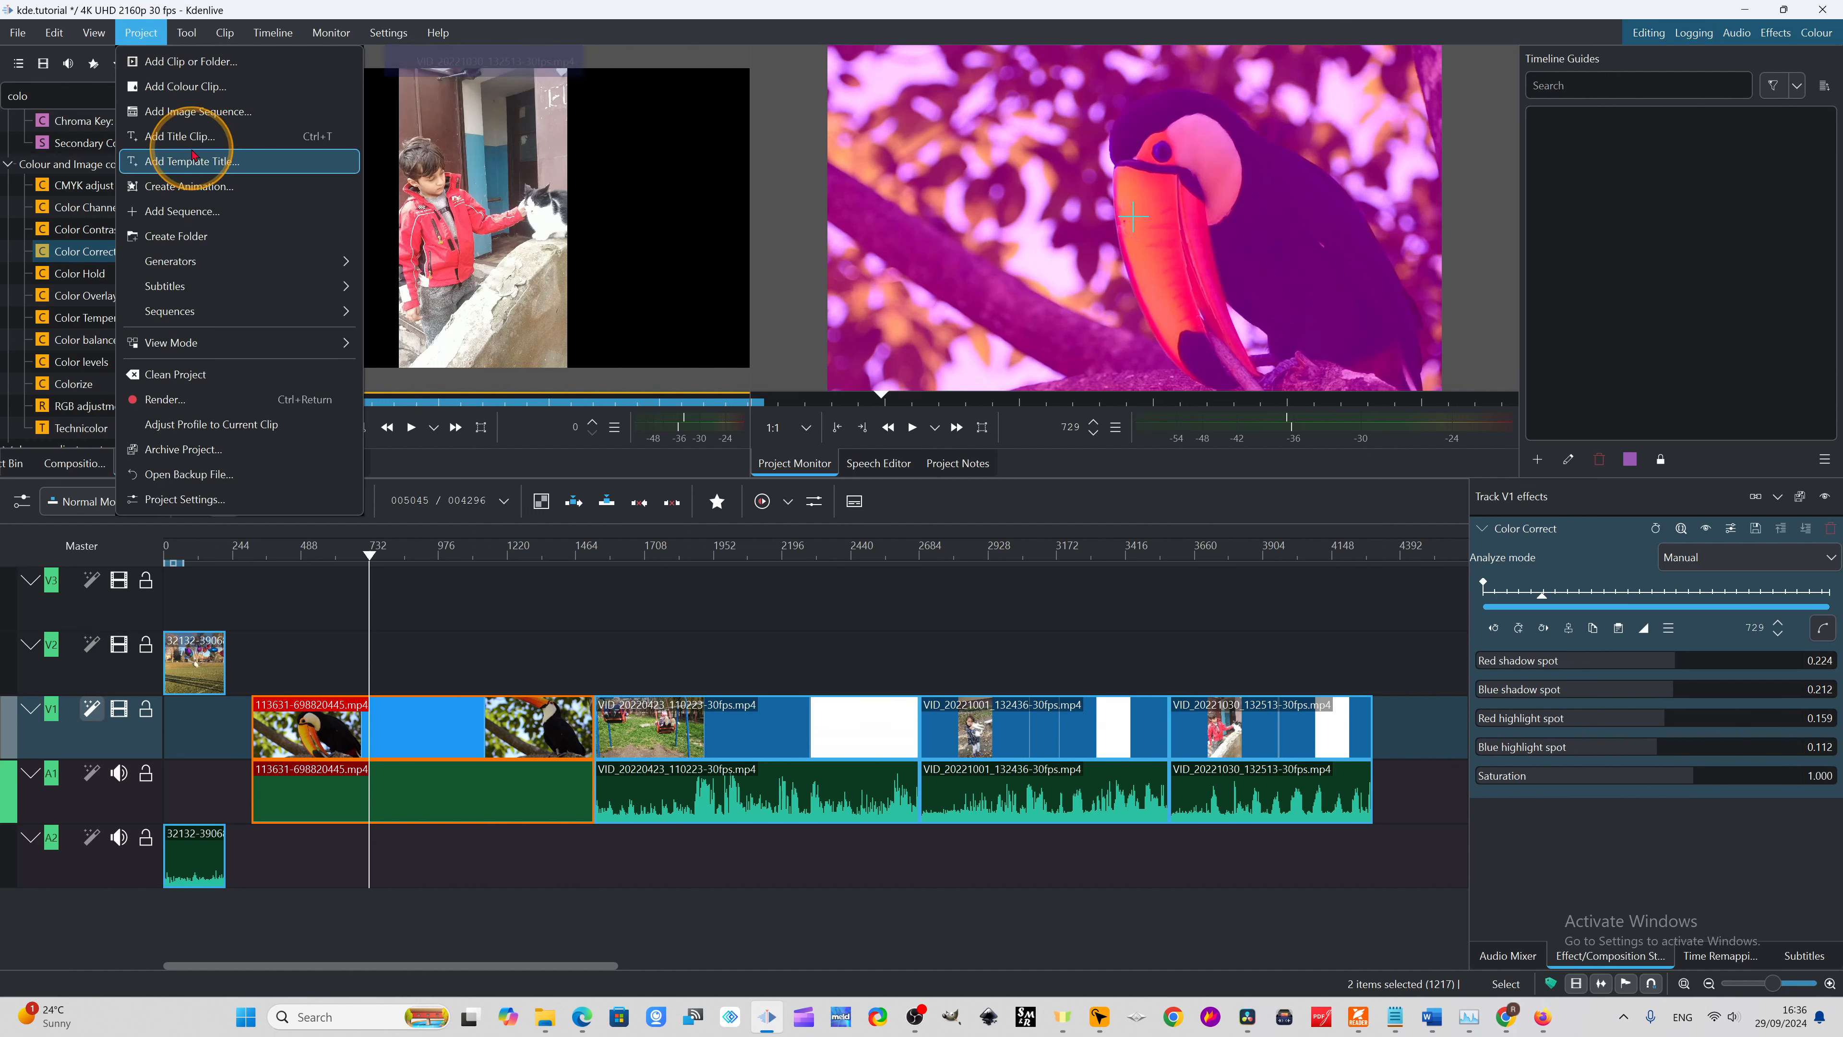
left_click(1408, 656)
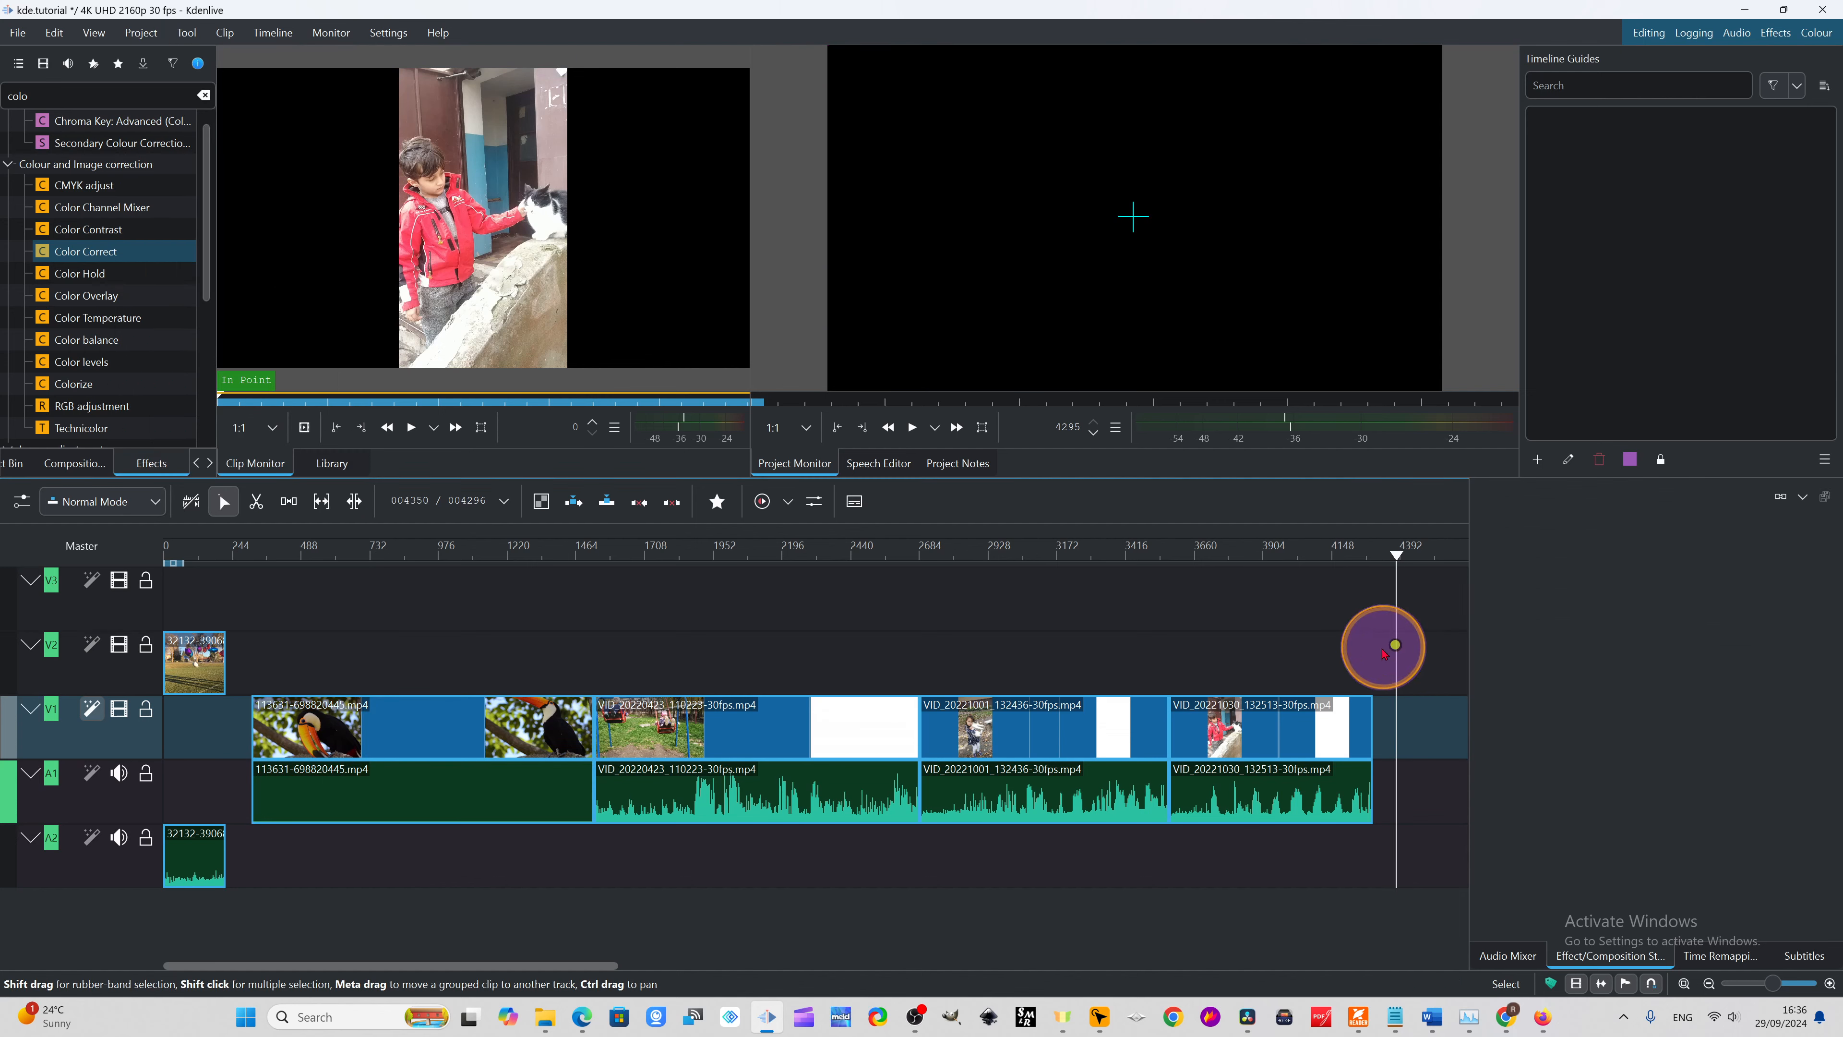
left_click(147, 736)
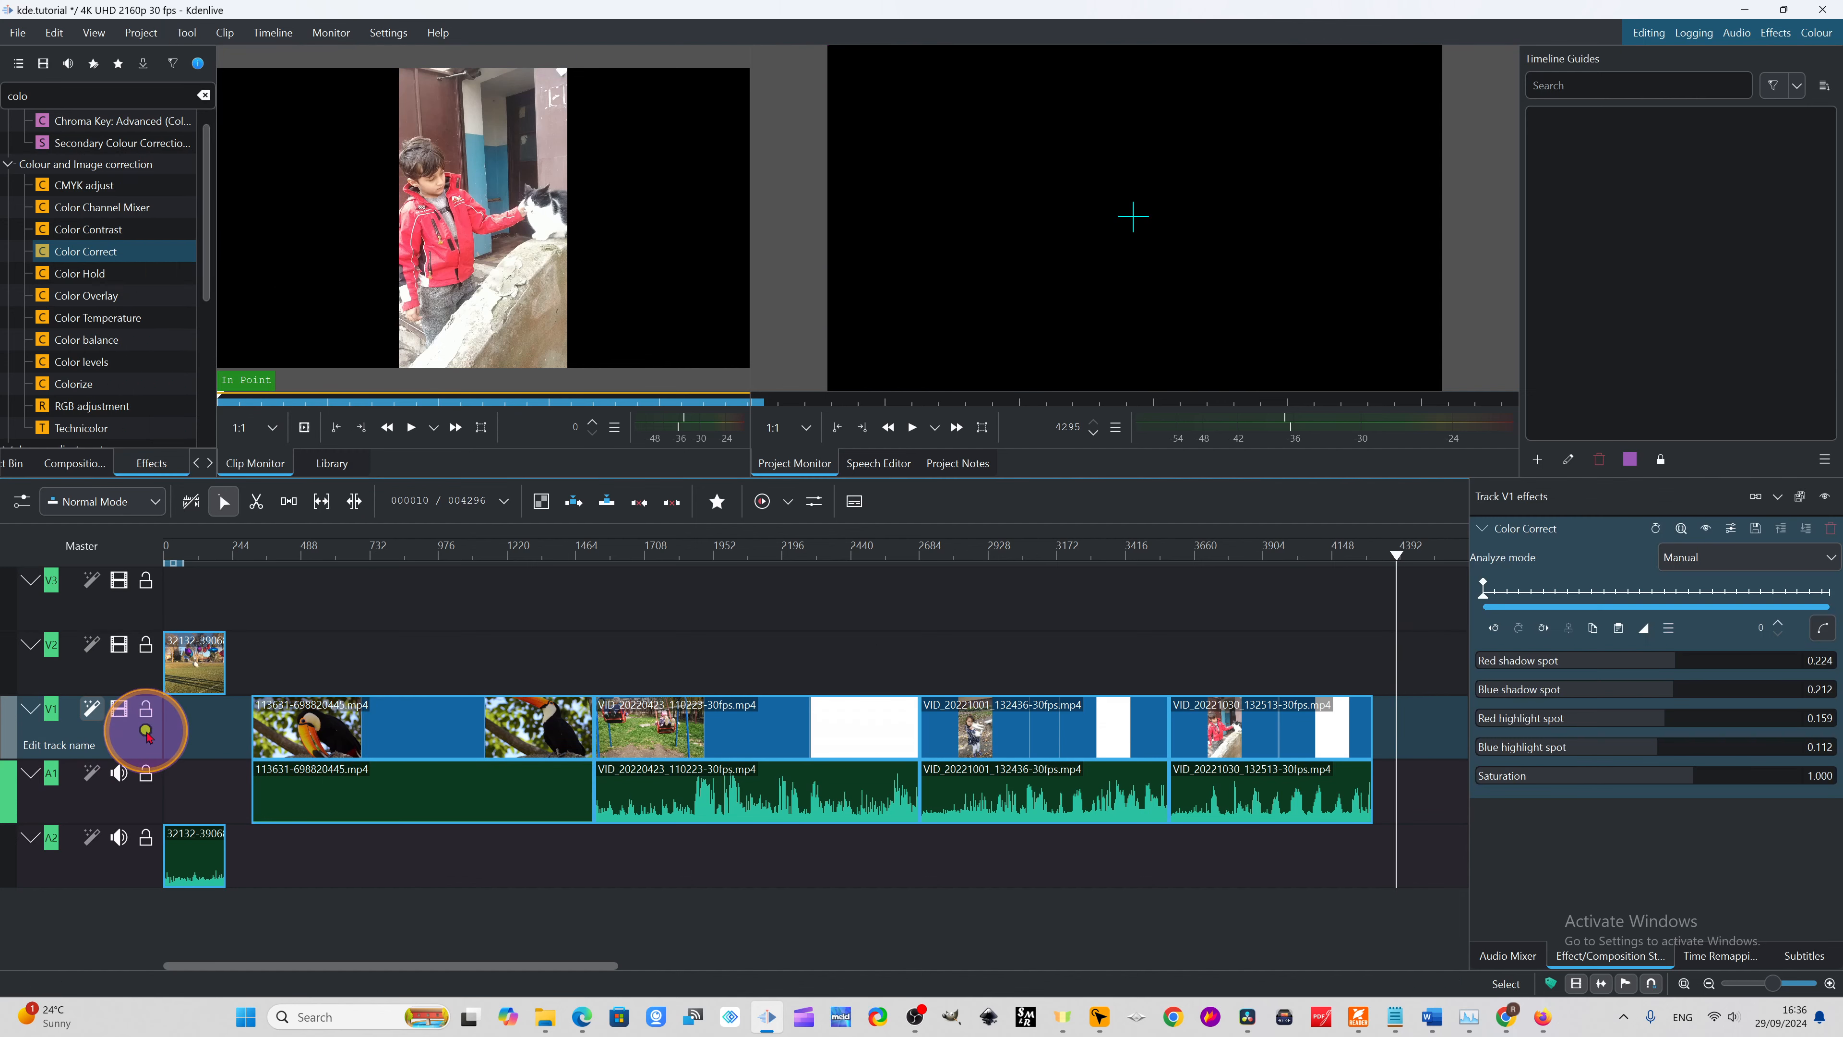
left_click_drag(1392, 559, 732, 574)
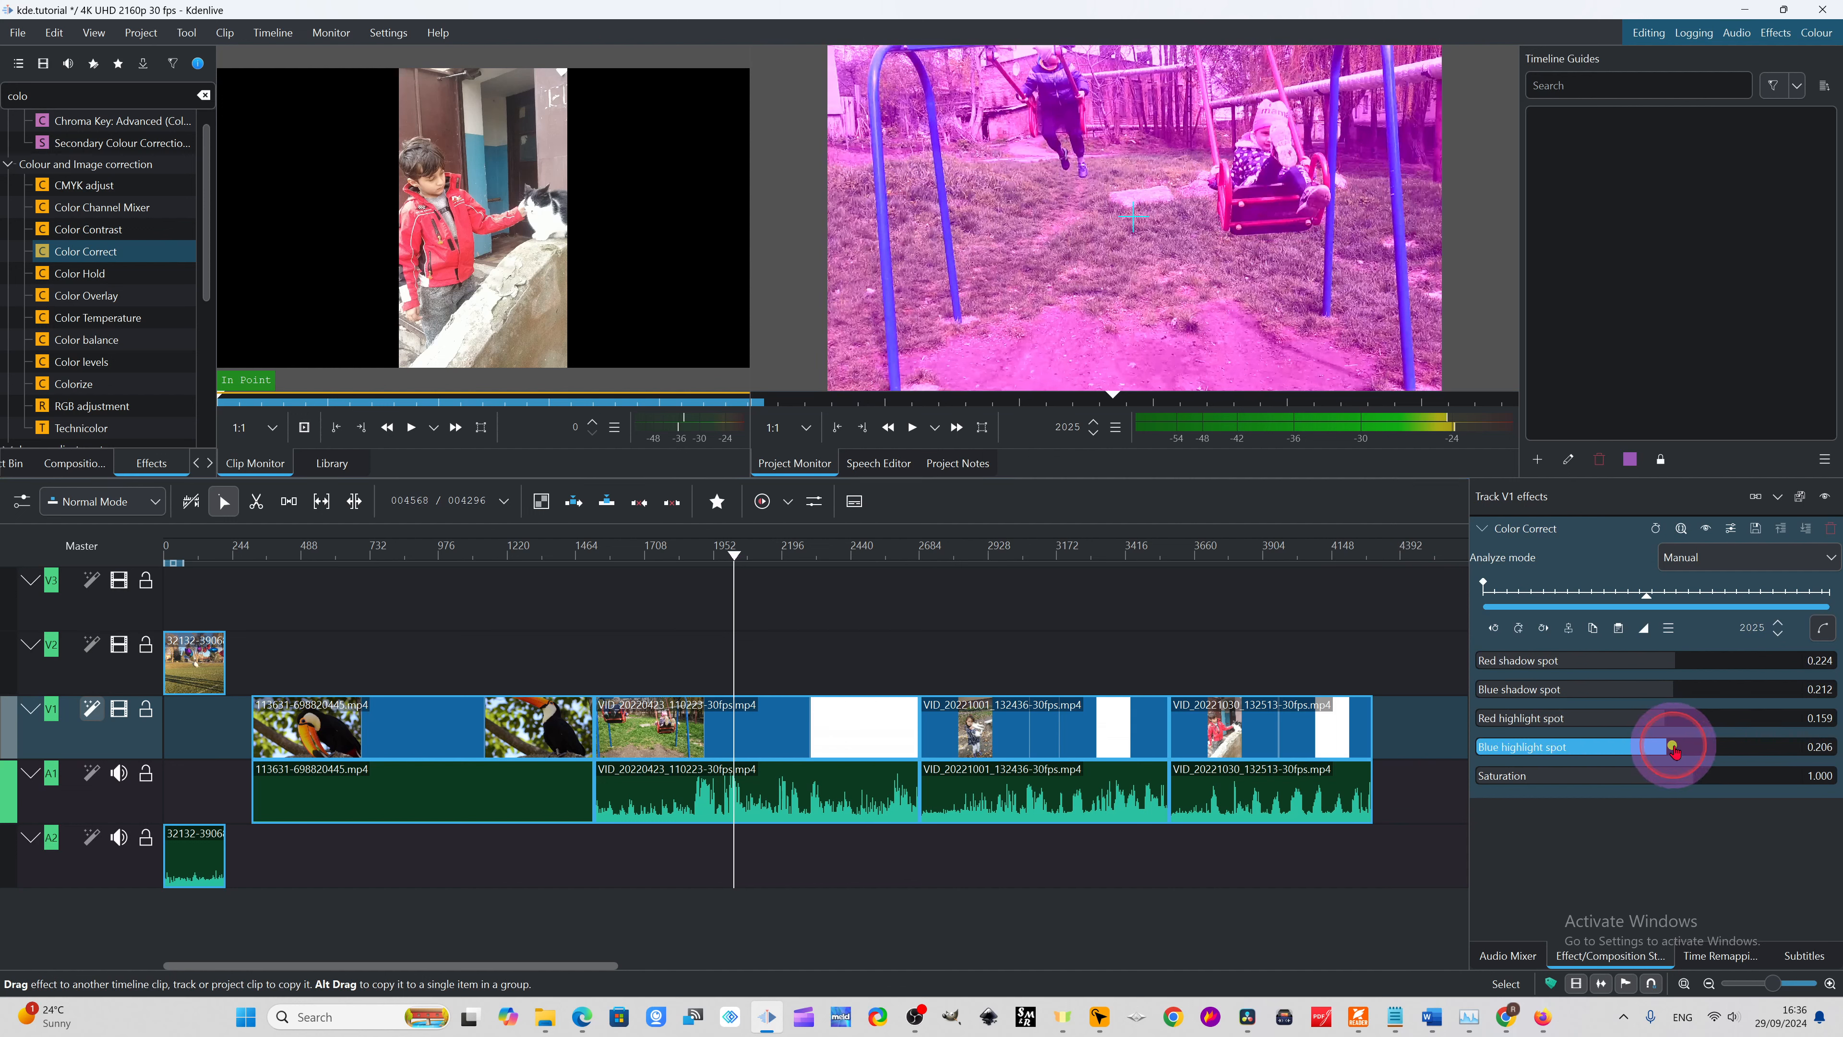
left_click_drag(1662, 746, 1579, 741)
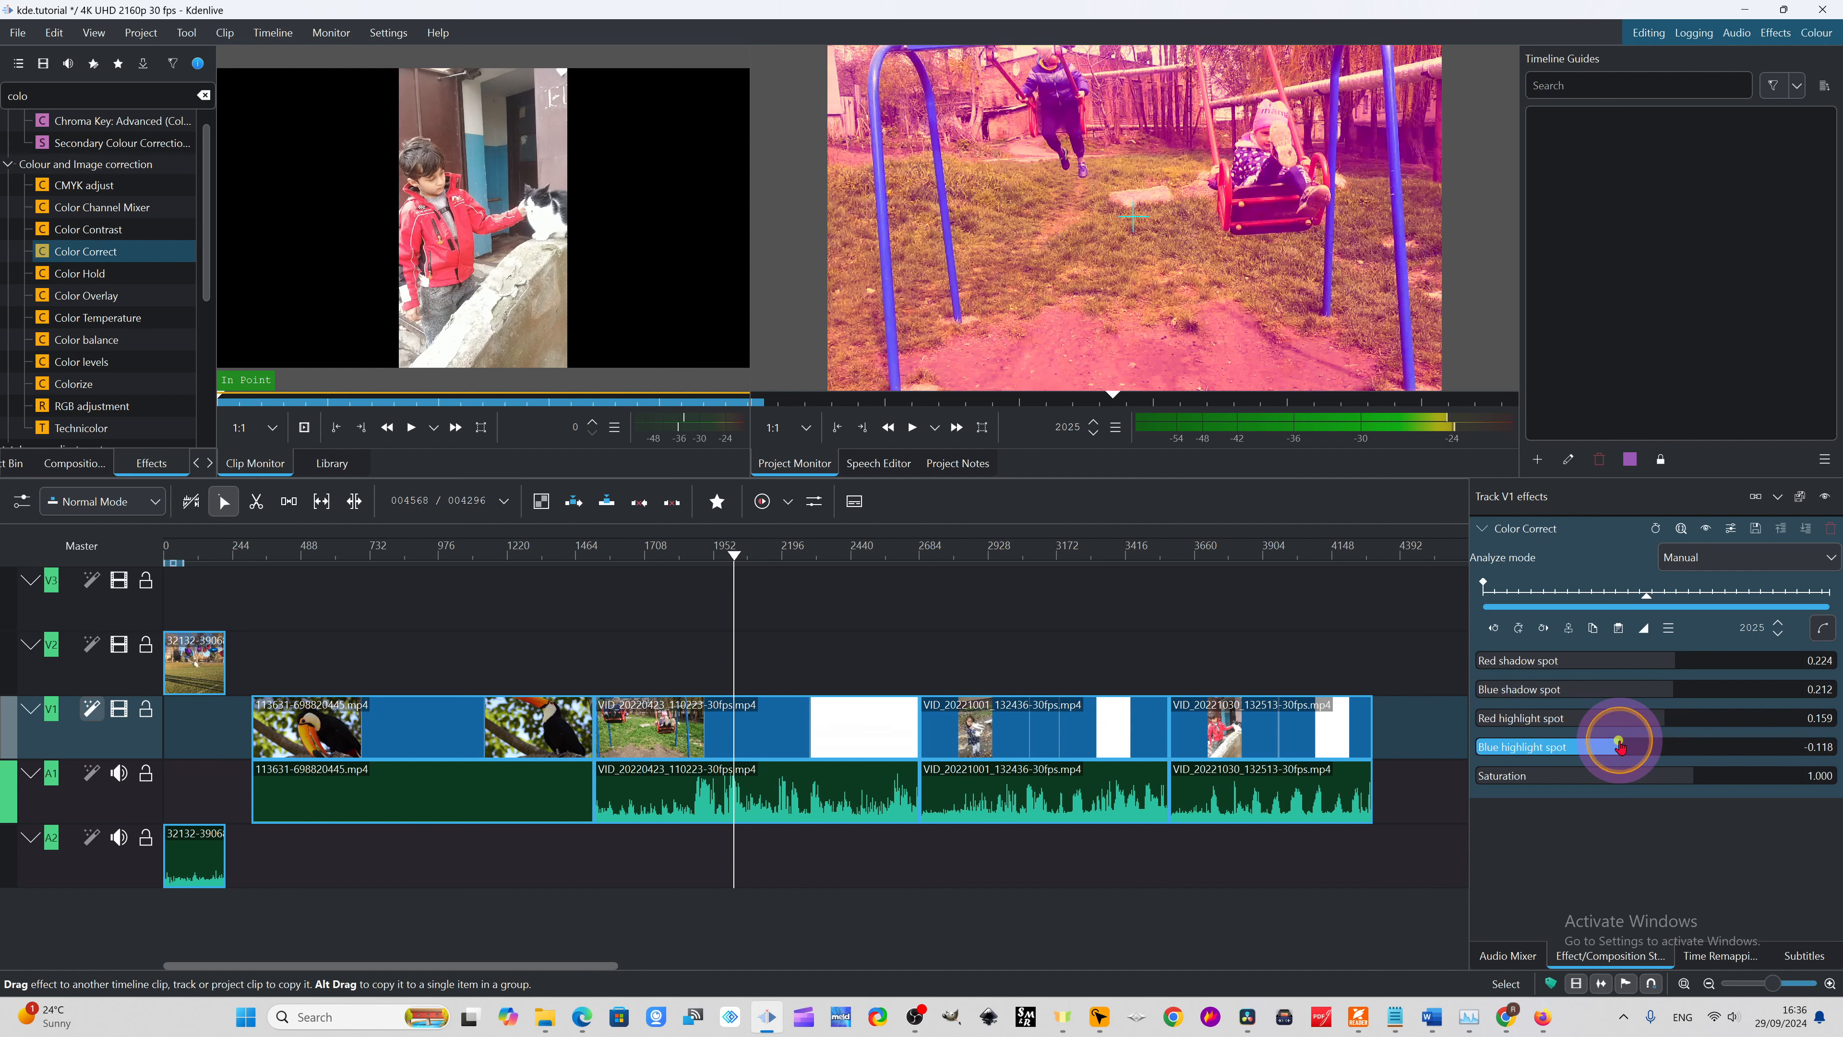
- Set V1's Color Correct saturation to 0.741 and blue highlight spot to 0.212, and preview the swing clip at frame 1823
mouse_move(1683, 775)
left_mouse_down()
mouse_move(1552, 776)
mouse_move(1648, 775)
left_mouse_up()
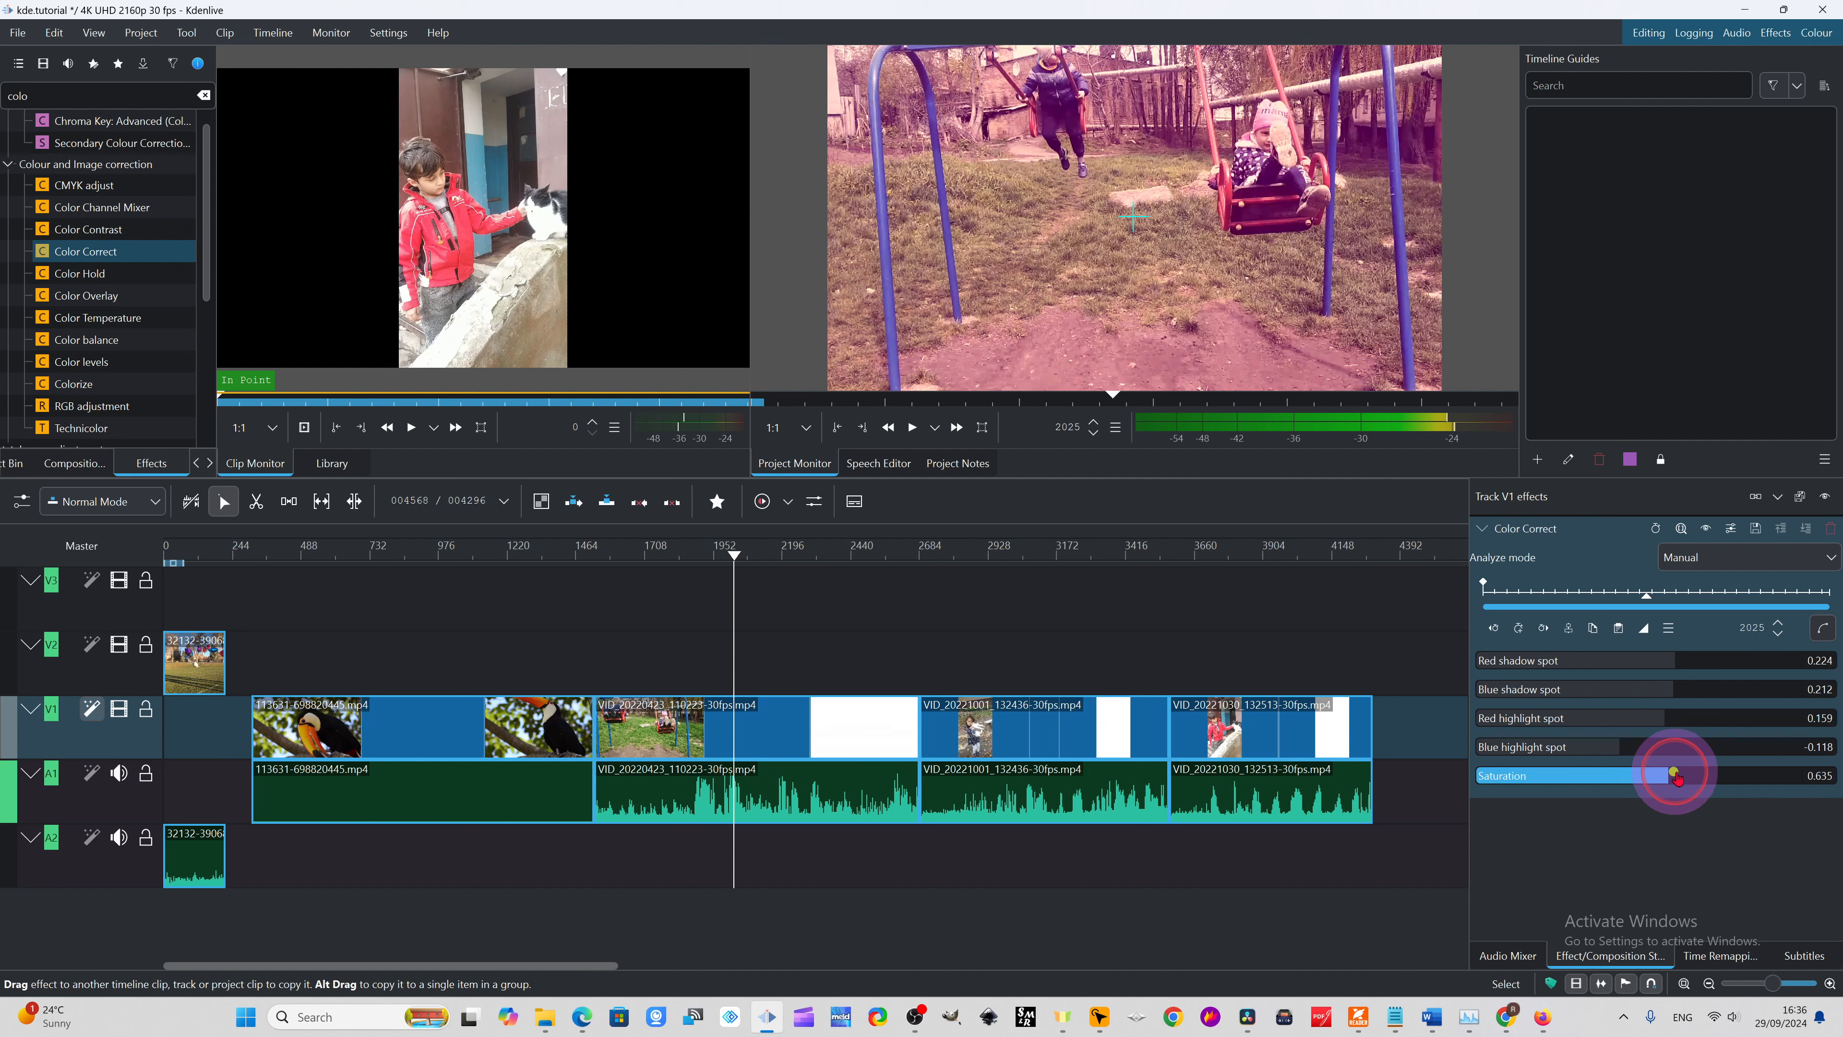
left_click_drag(1677, 778, 1693, 777)
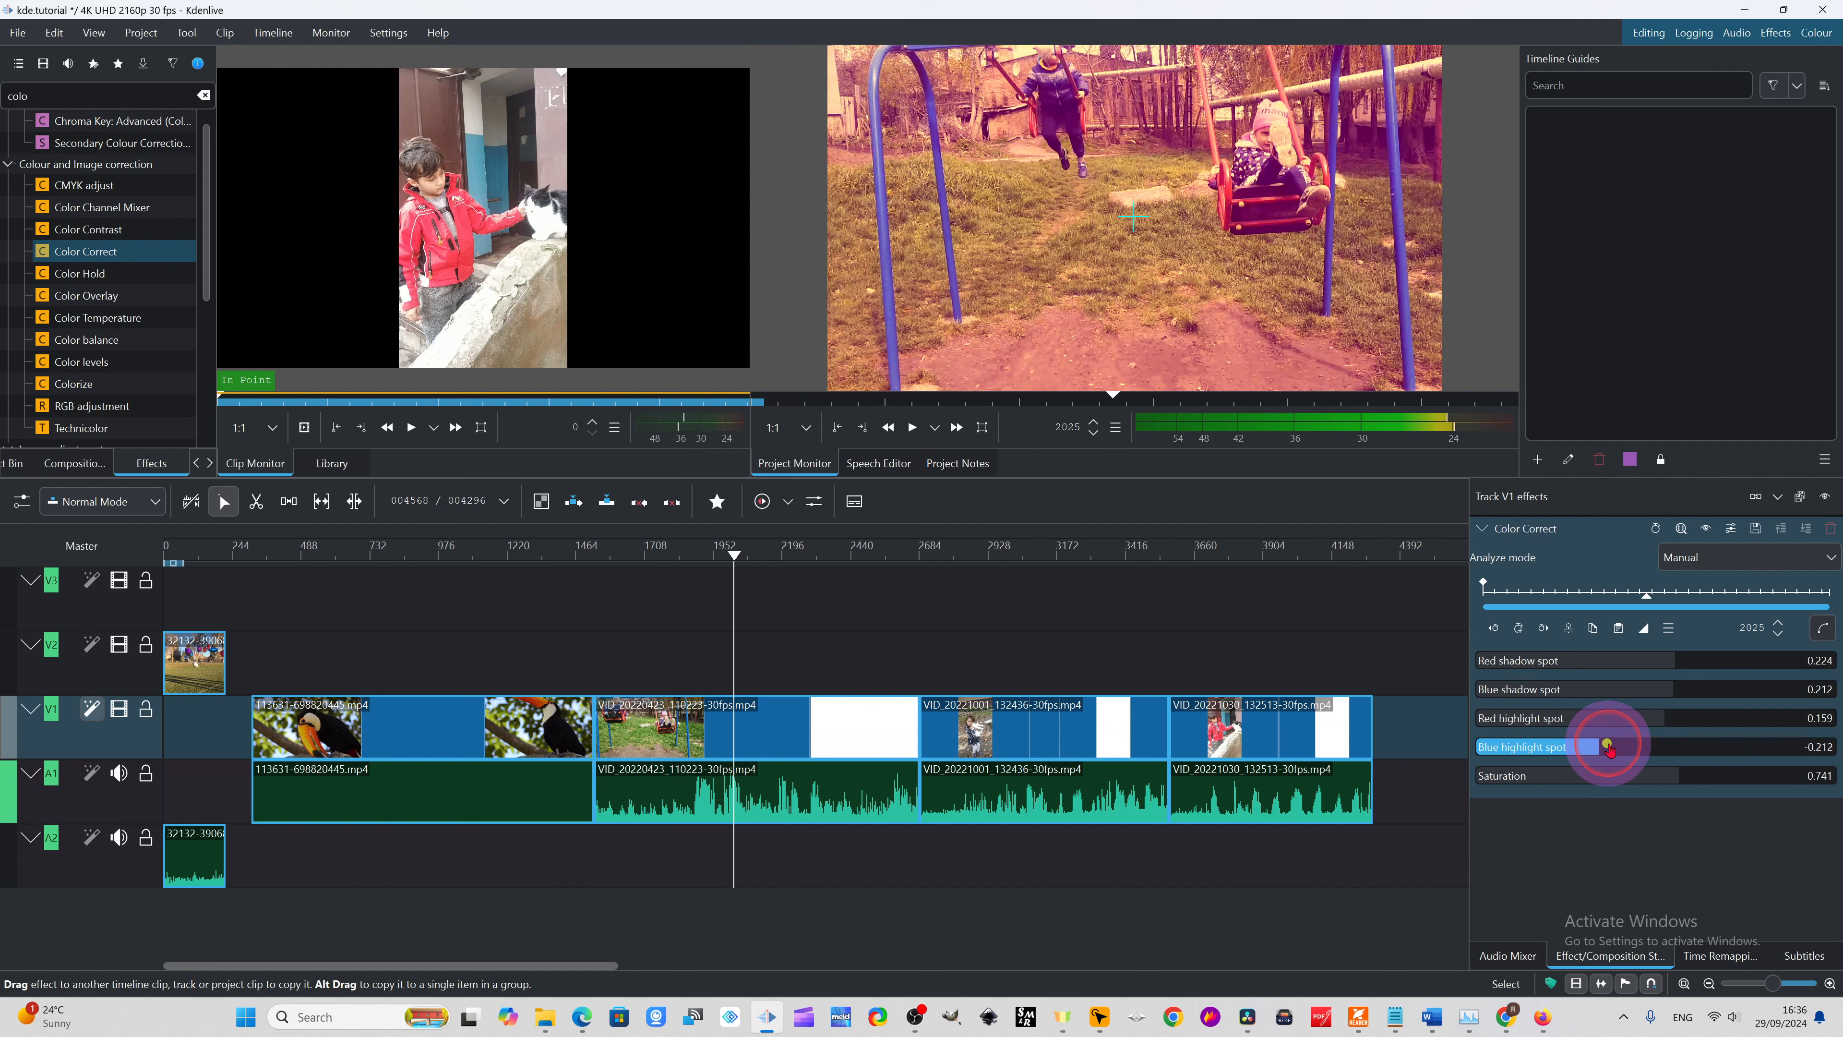
left_click_drag(1609, 748, 1685, 772)
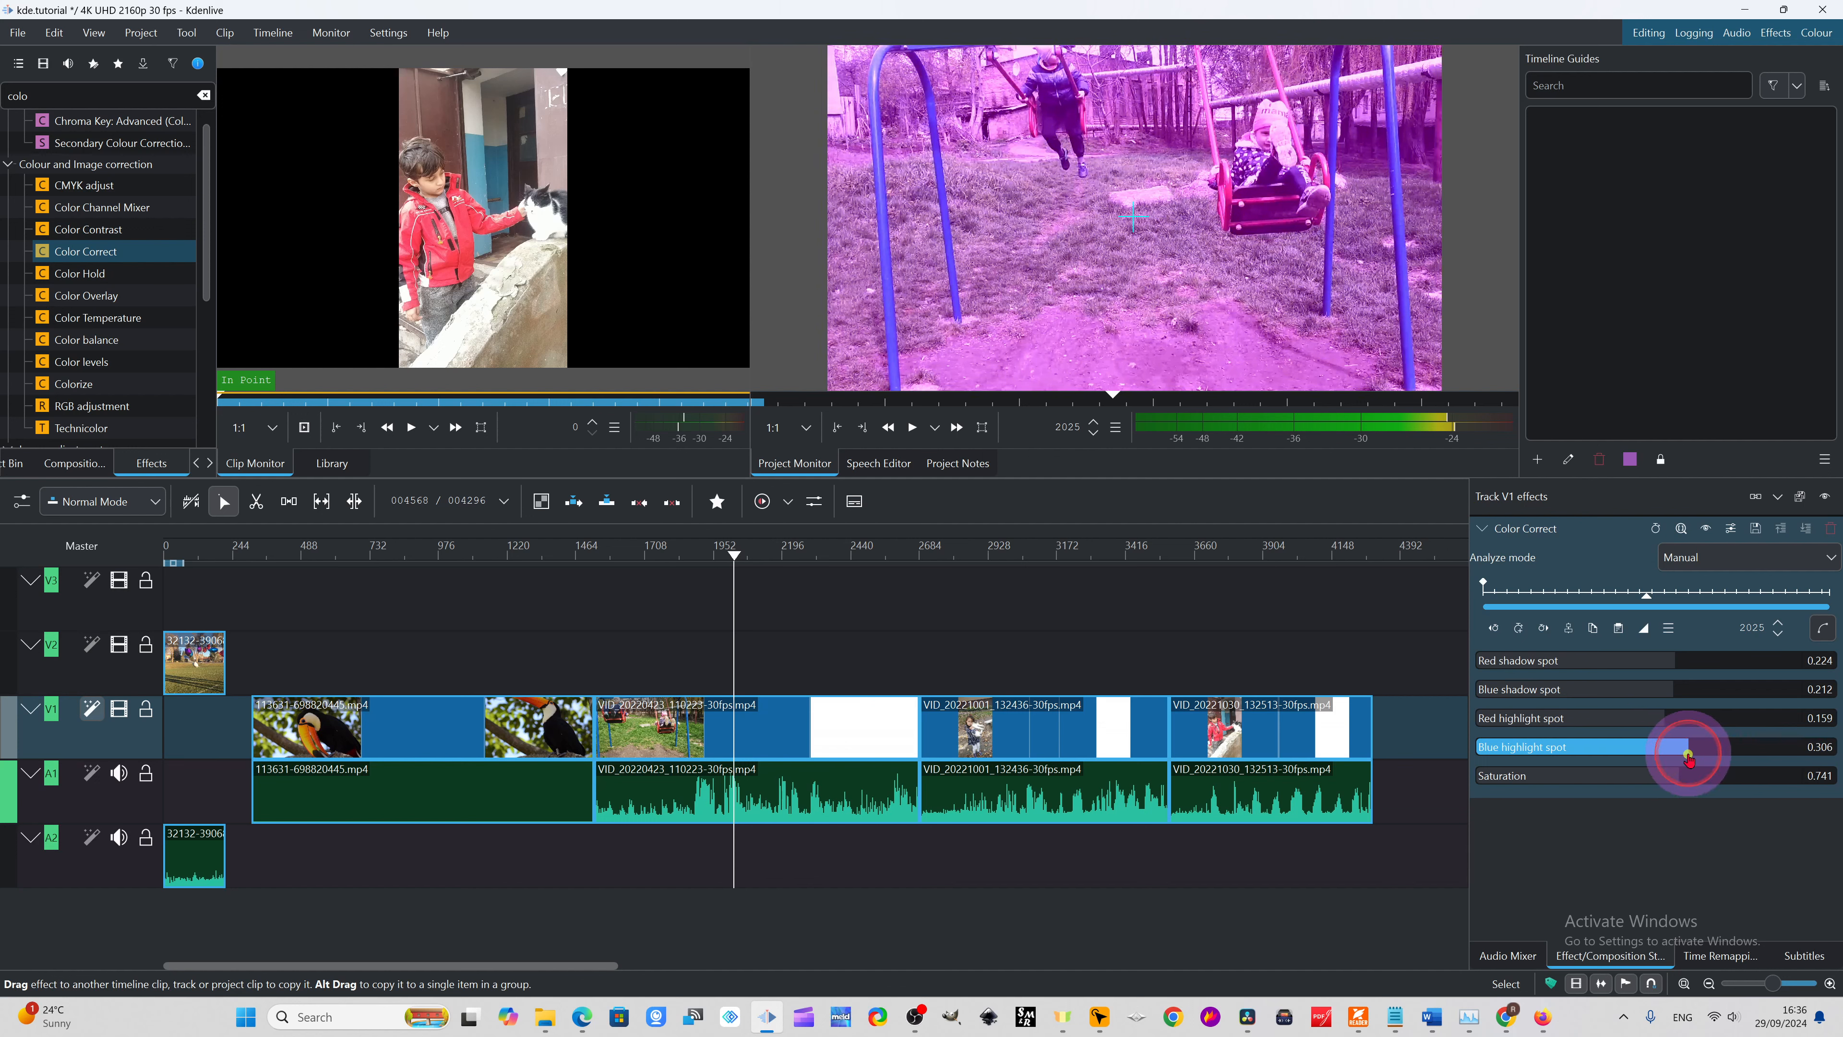
mouse_move(1664, 755)
left_mouse_down()
mouse_move(1709, 755)
mouse_move(1672, 751)
left_mouse_up()
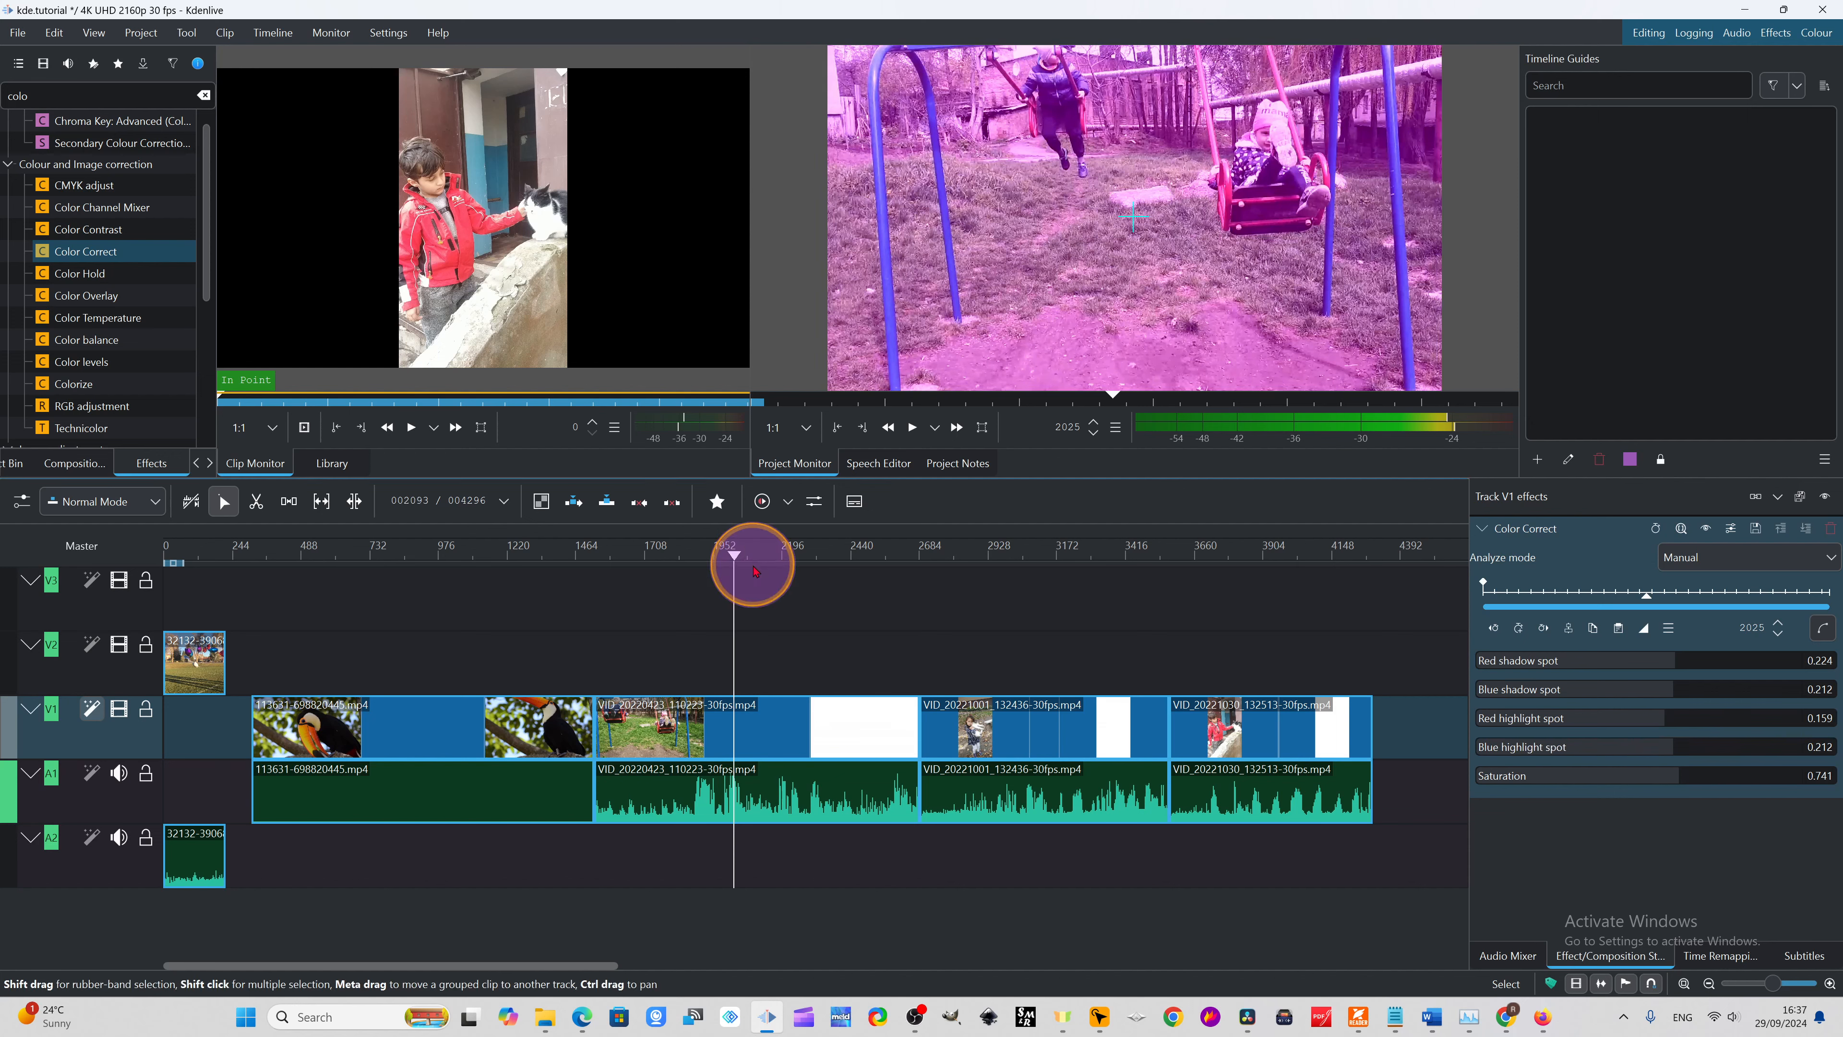
left_click_drag(736, 558, 678, 559)
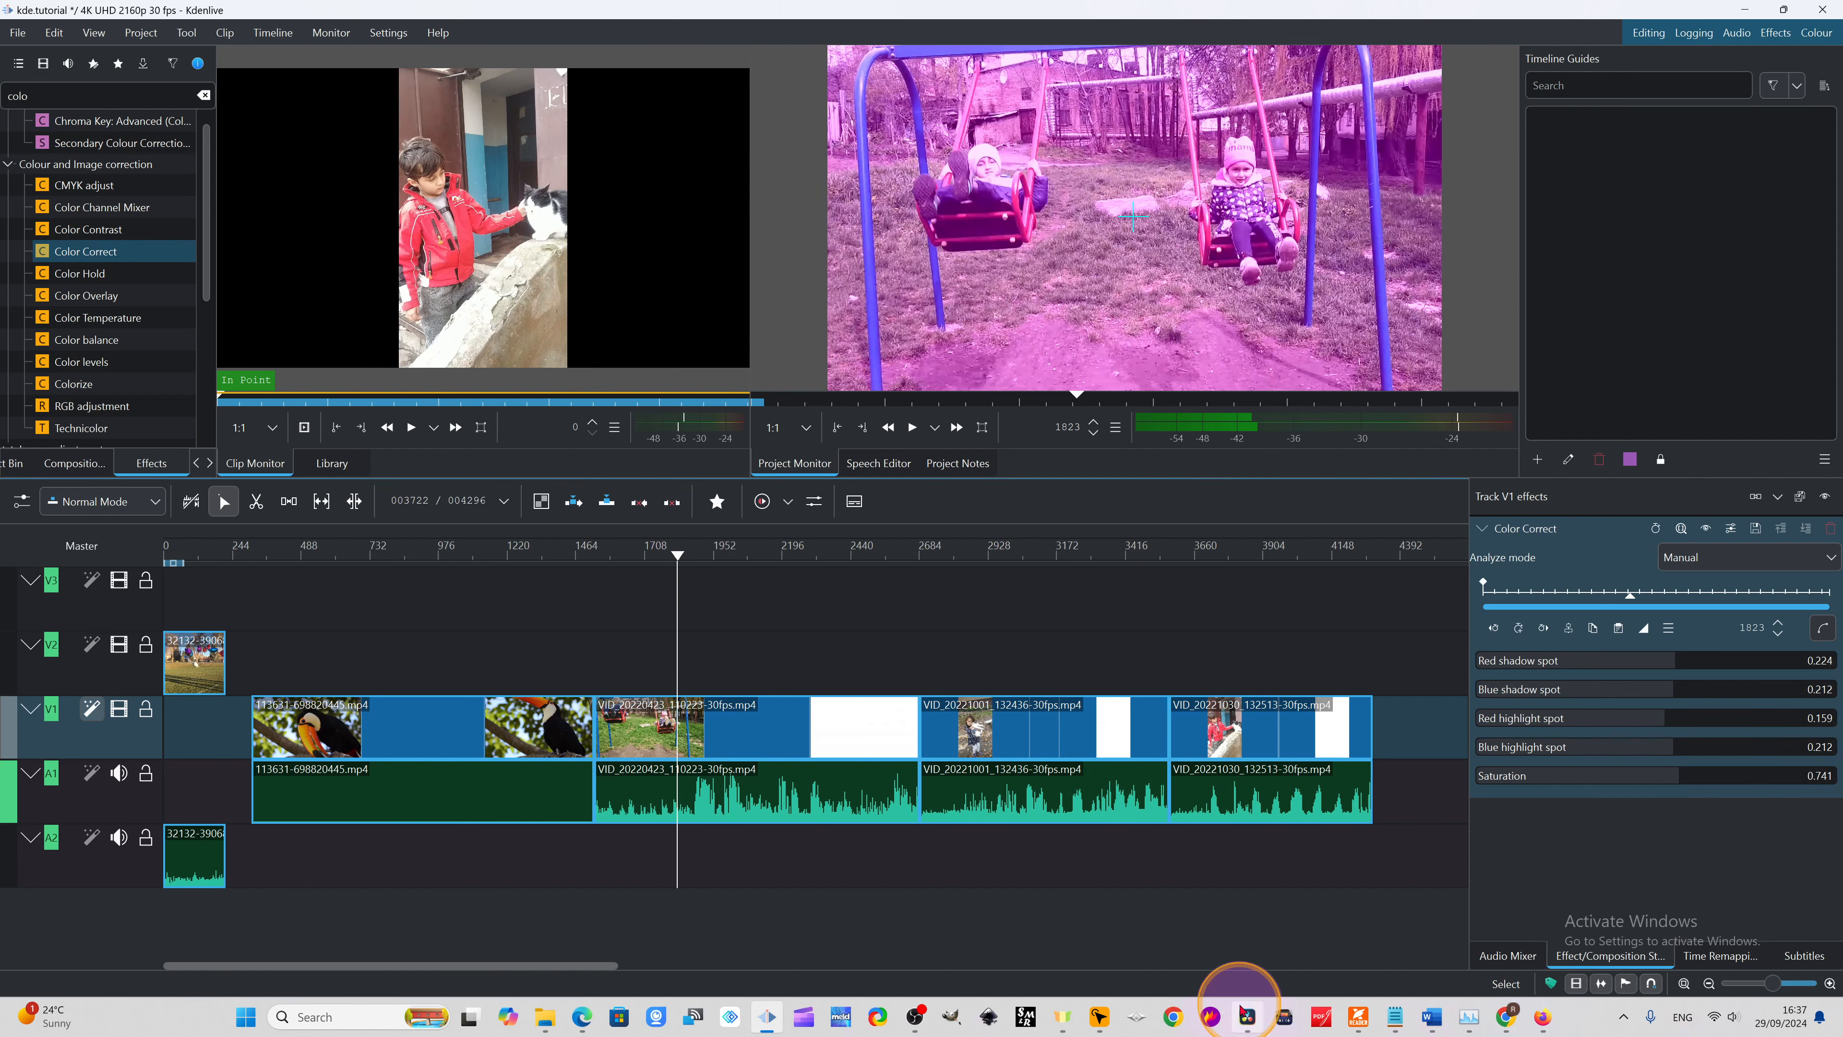
- Switch to DaVinci Resolve and examine the adjustment clip's effect on the toucan footage at 01:01:00:02 on the Edit and Color pages
left_click(1247, 1017)
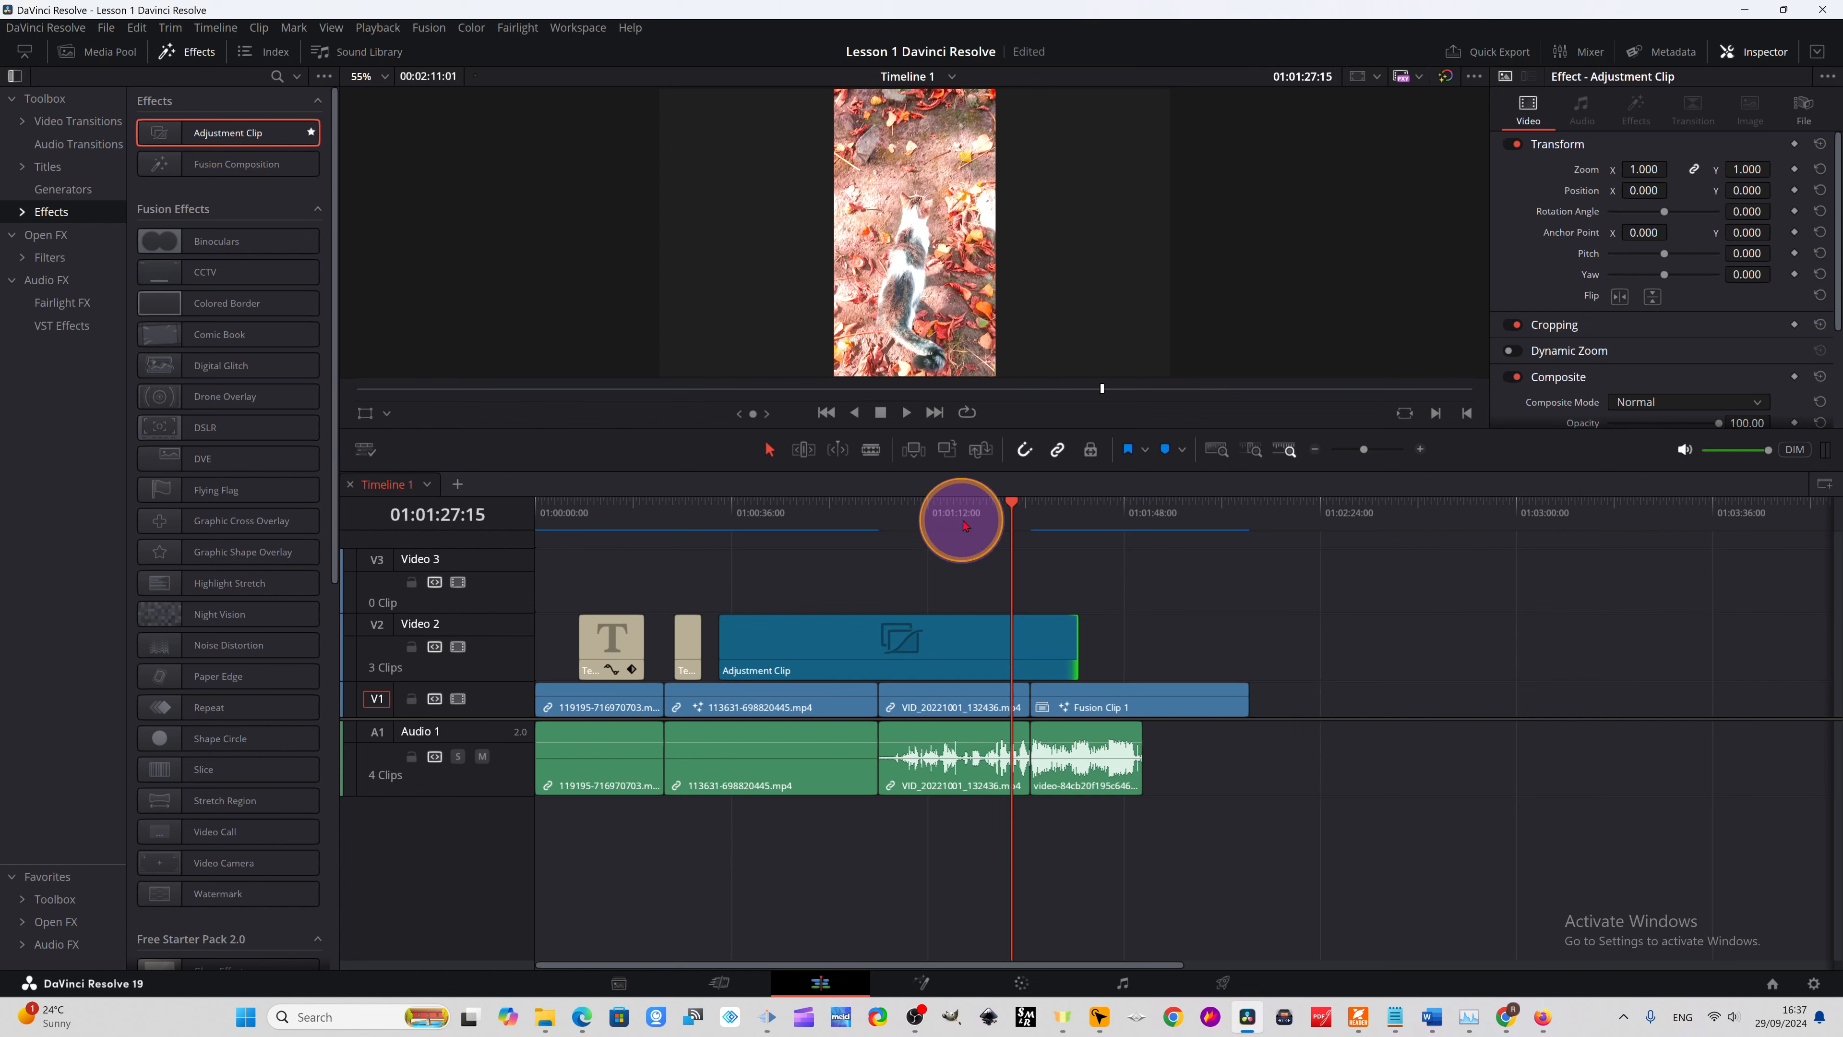
left_click_drag(990, 510, 865, 581)
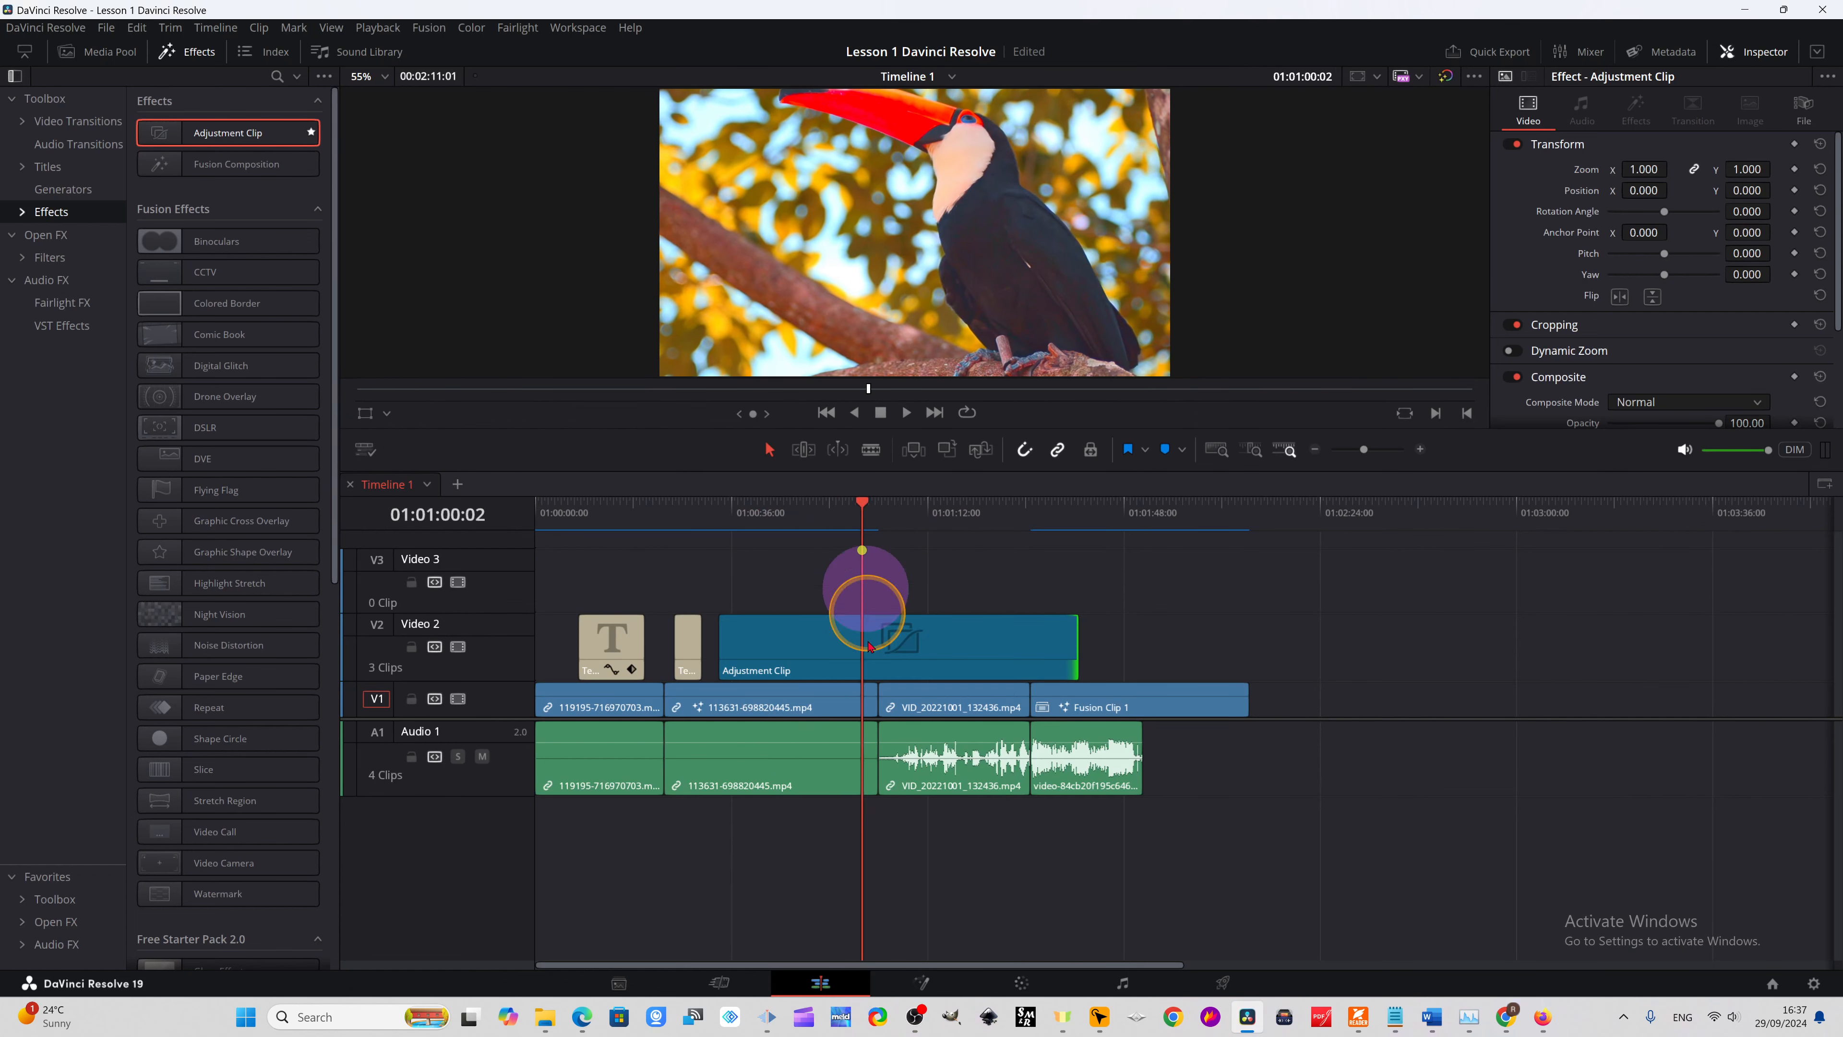
left_click(1019, 984)
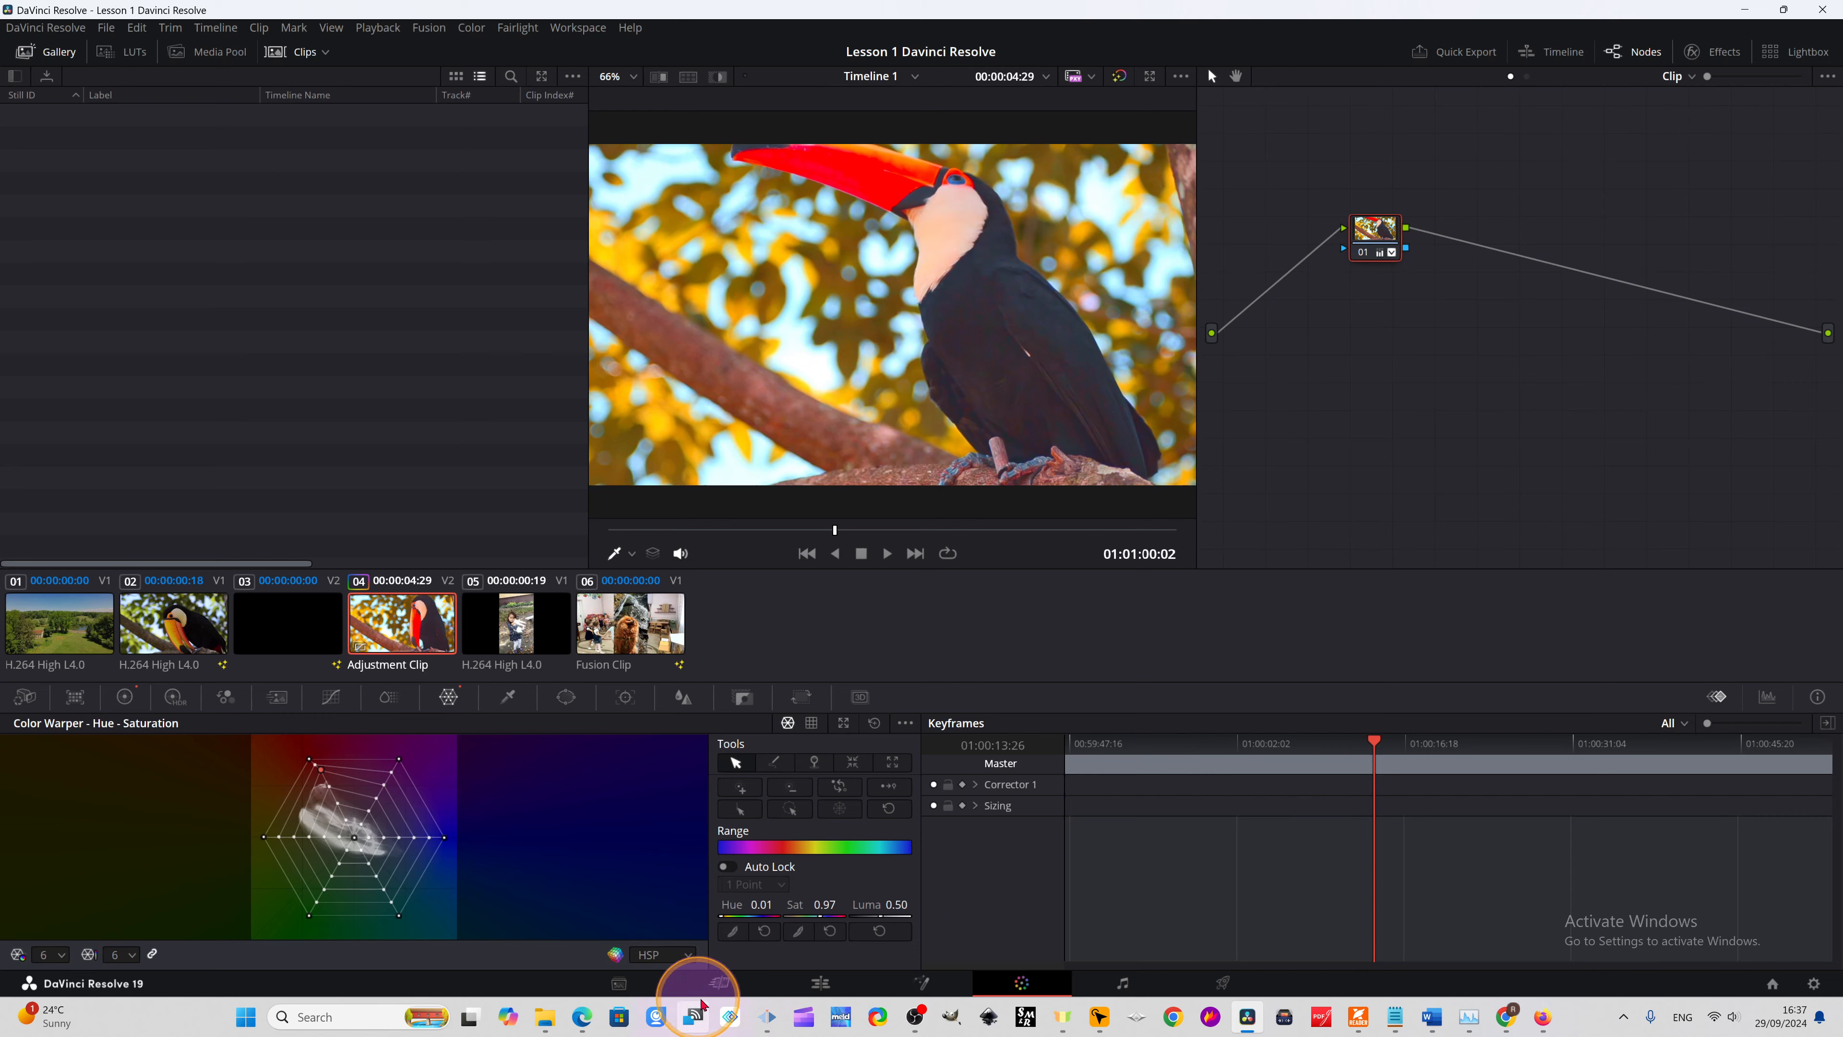
left_click(720, 983)
left_click(818, 983)
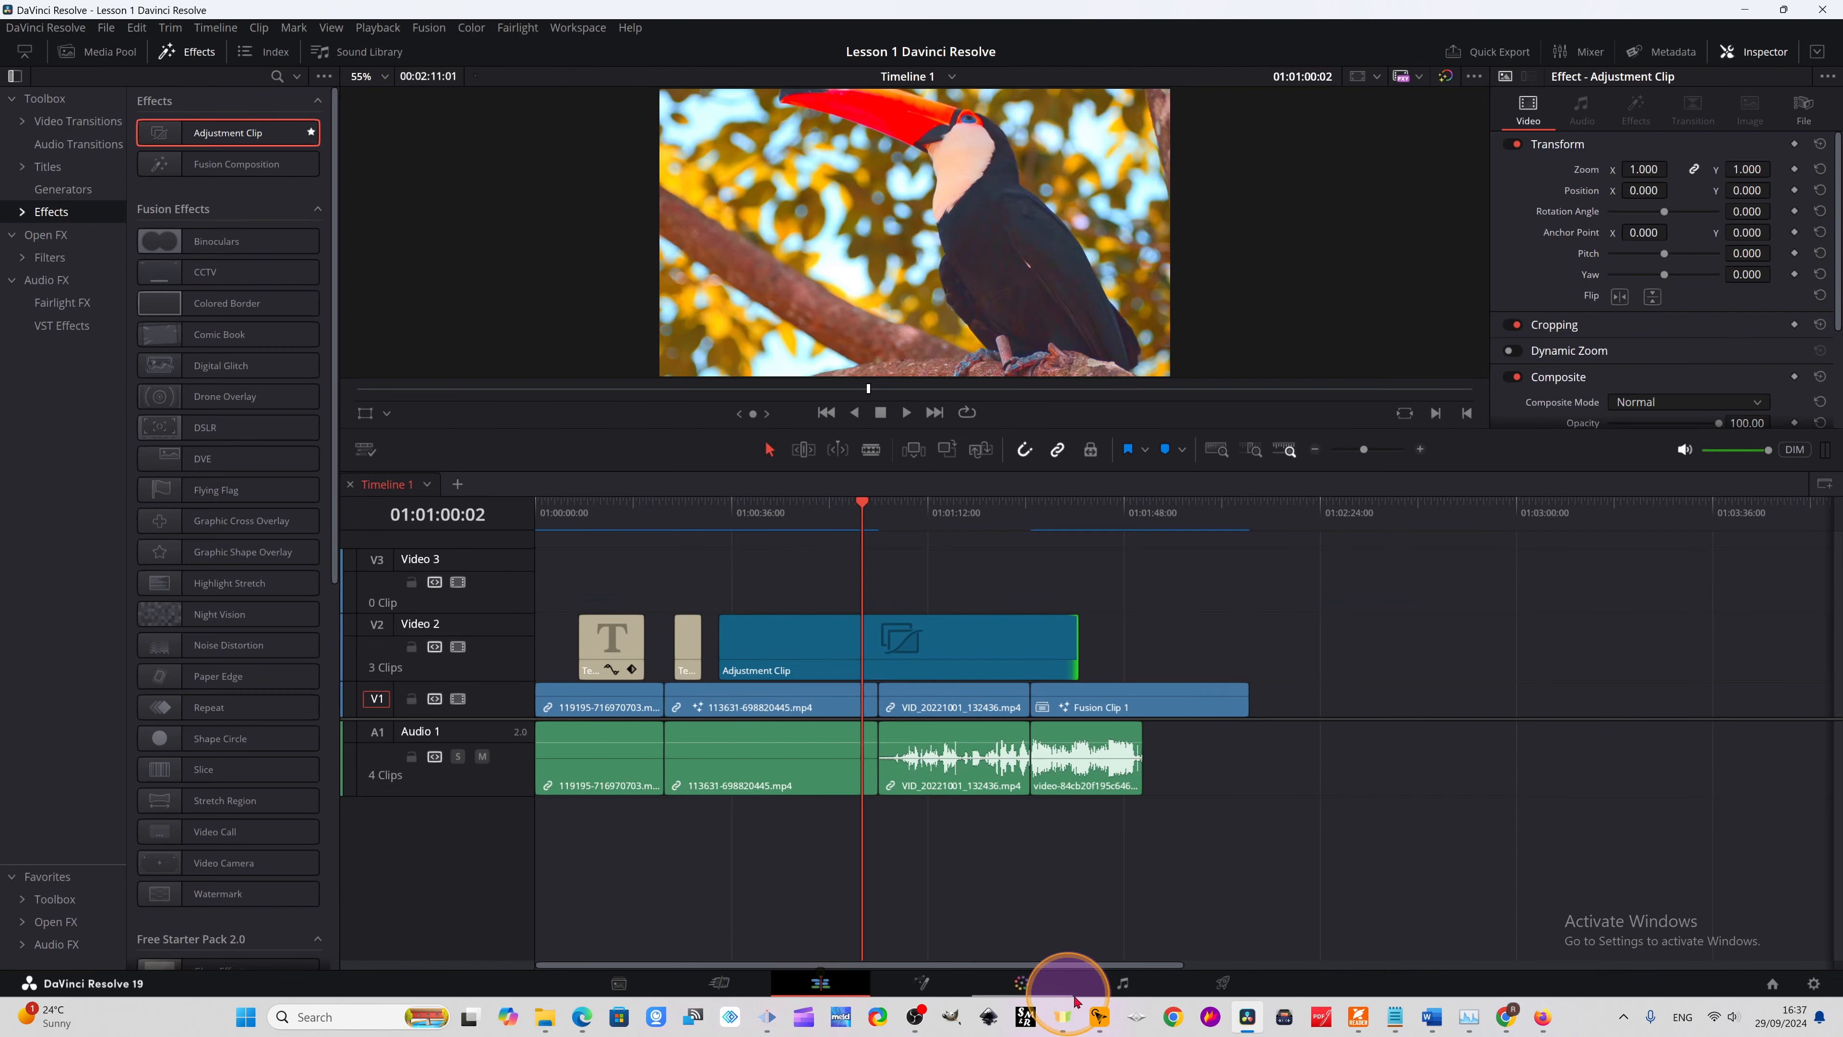
- Switch back to Kdenlive and preview V1's Color Correct effect on the toucan clip at frame 937
left_click(764, 1025)
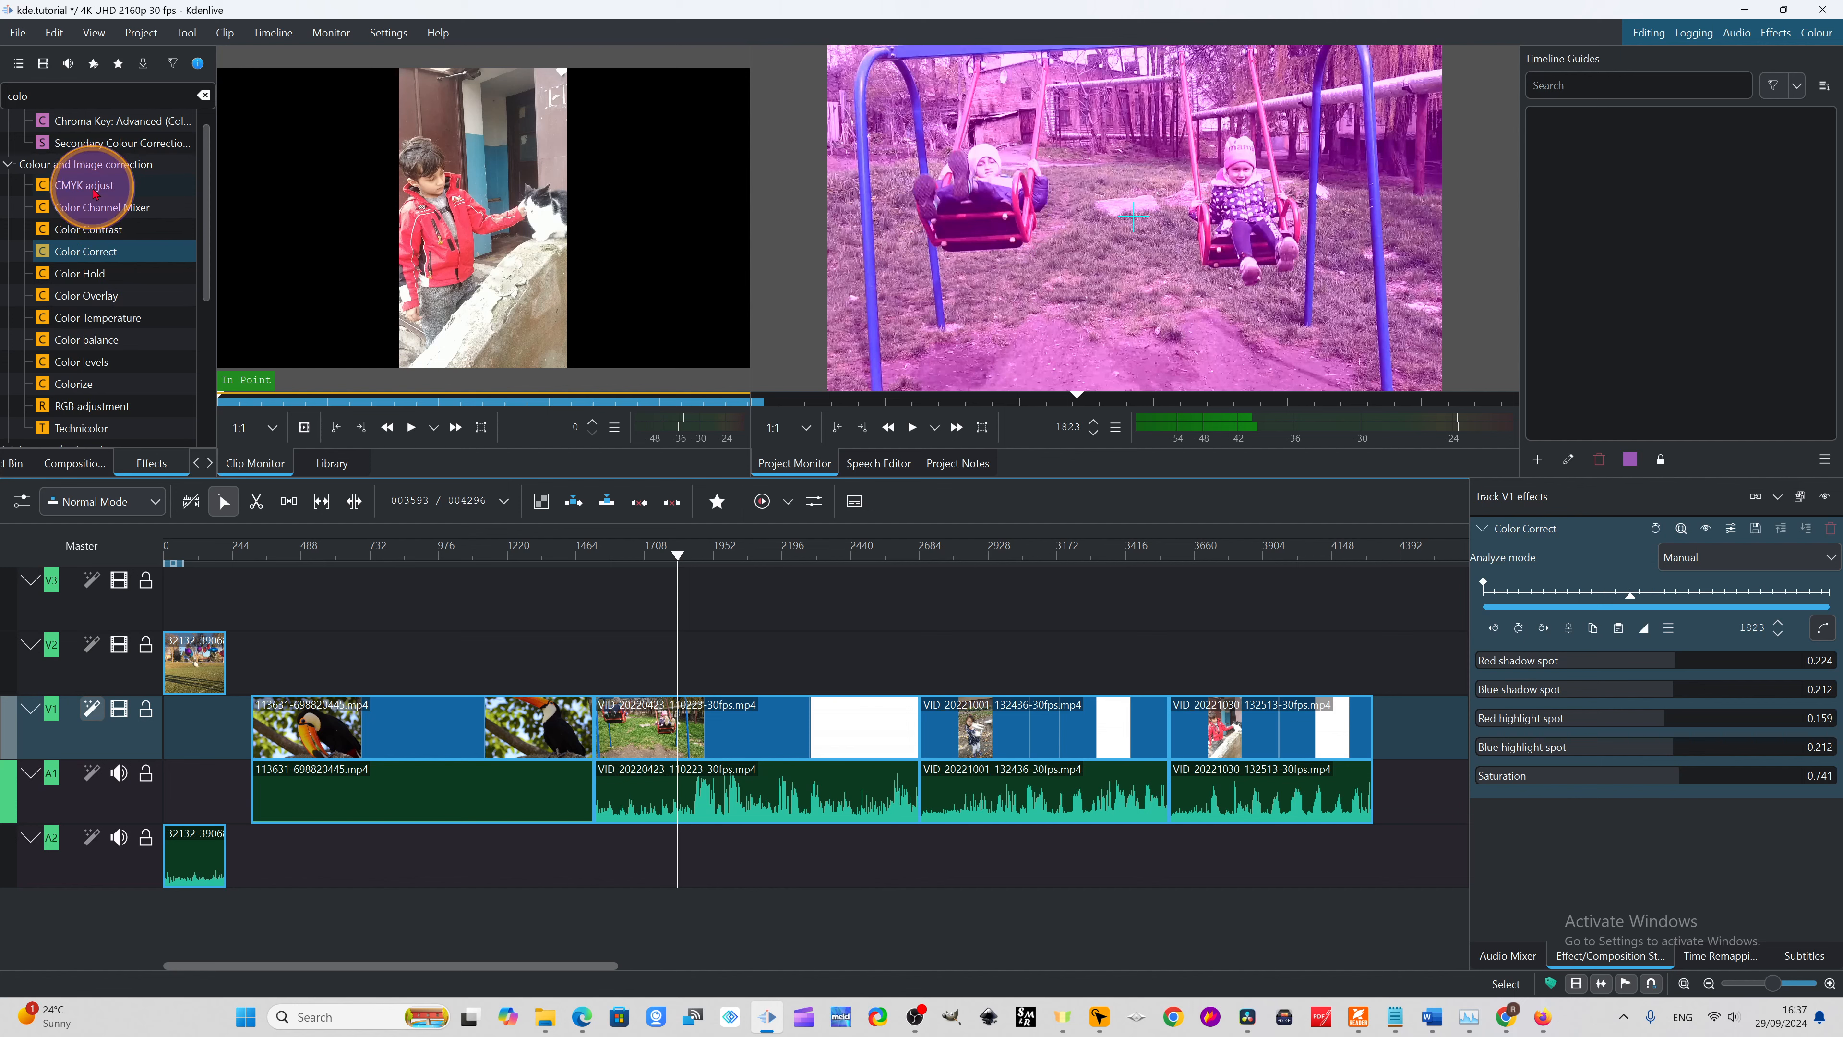
scroll(102, 254, "down", 4)
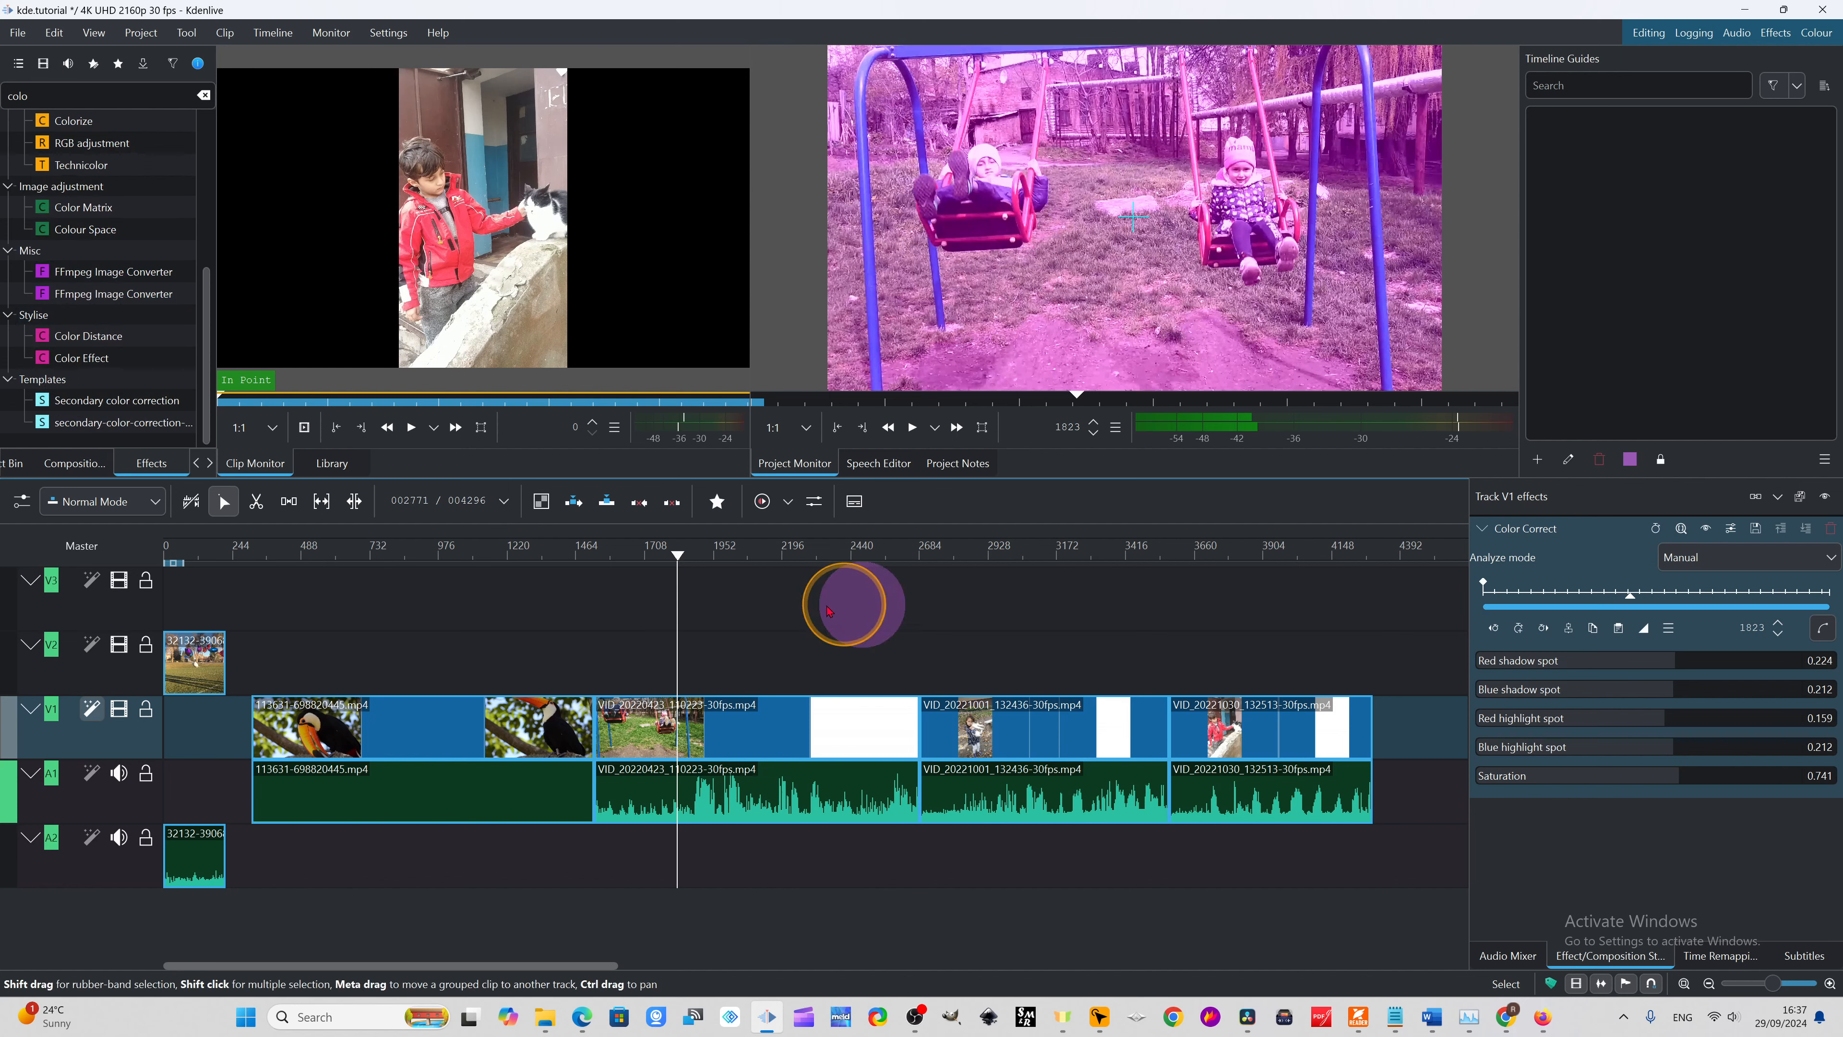
left_click(699, 589)
left_click_drag(973, 643, 624, 650)
left_click_drag(602, 563, 428, 572)
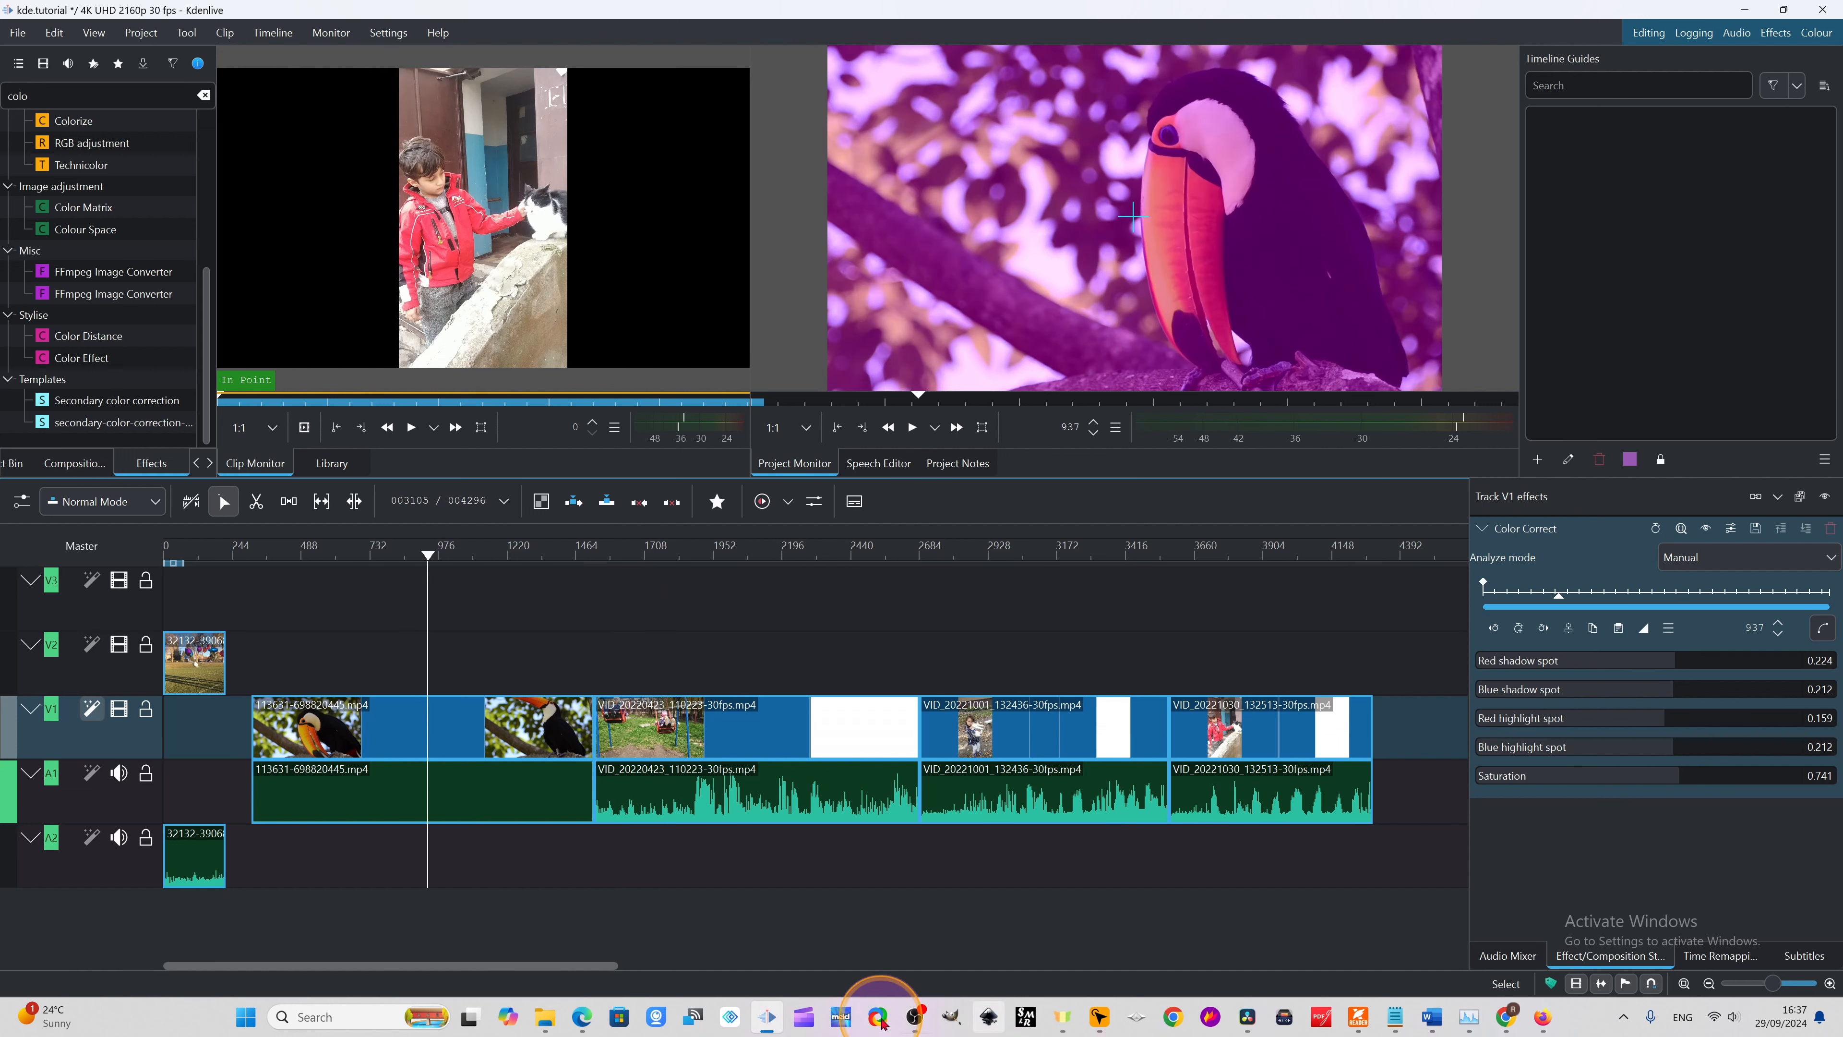
- In DaVinci Resolve, extend the adjustment clip's end over more of Fusion Clip 1 and shift it later on Video 2, returning to Kdenlive
left_click(1248, 1017)
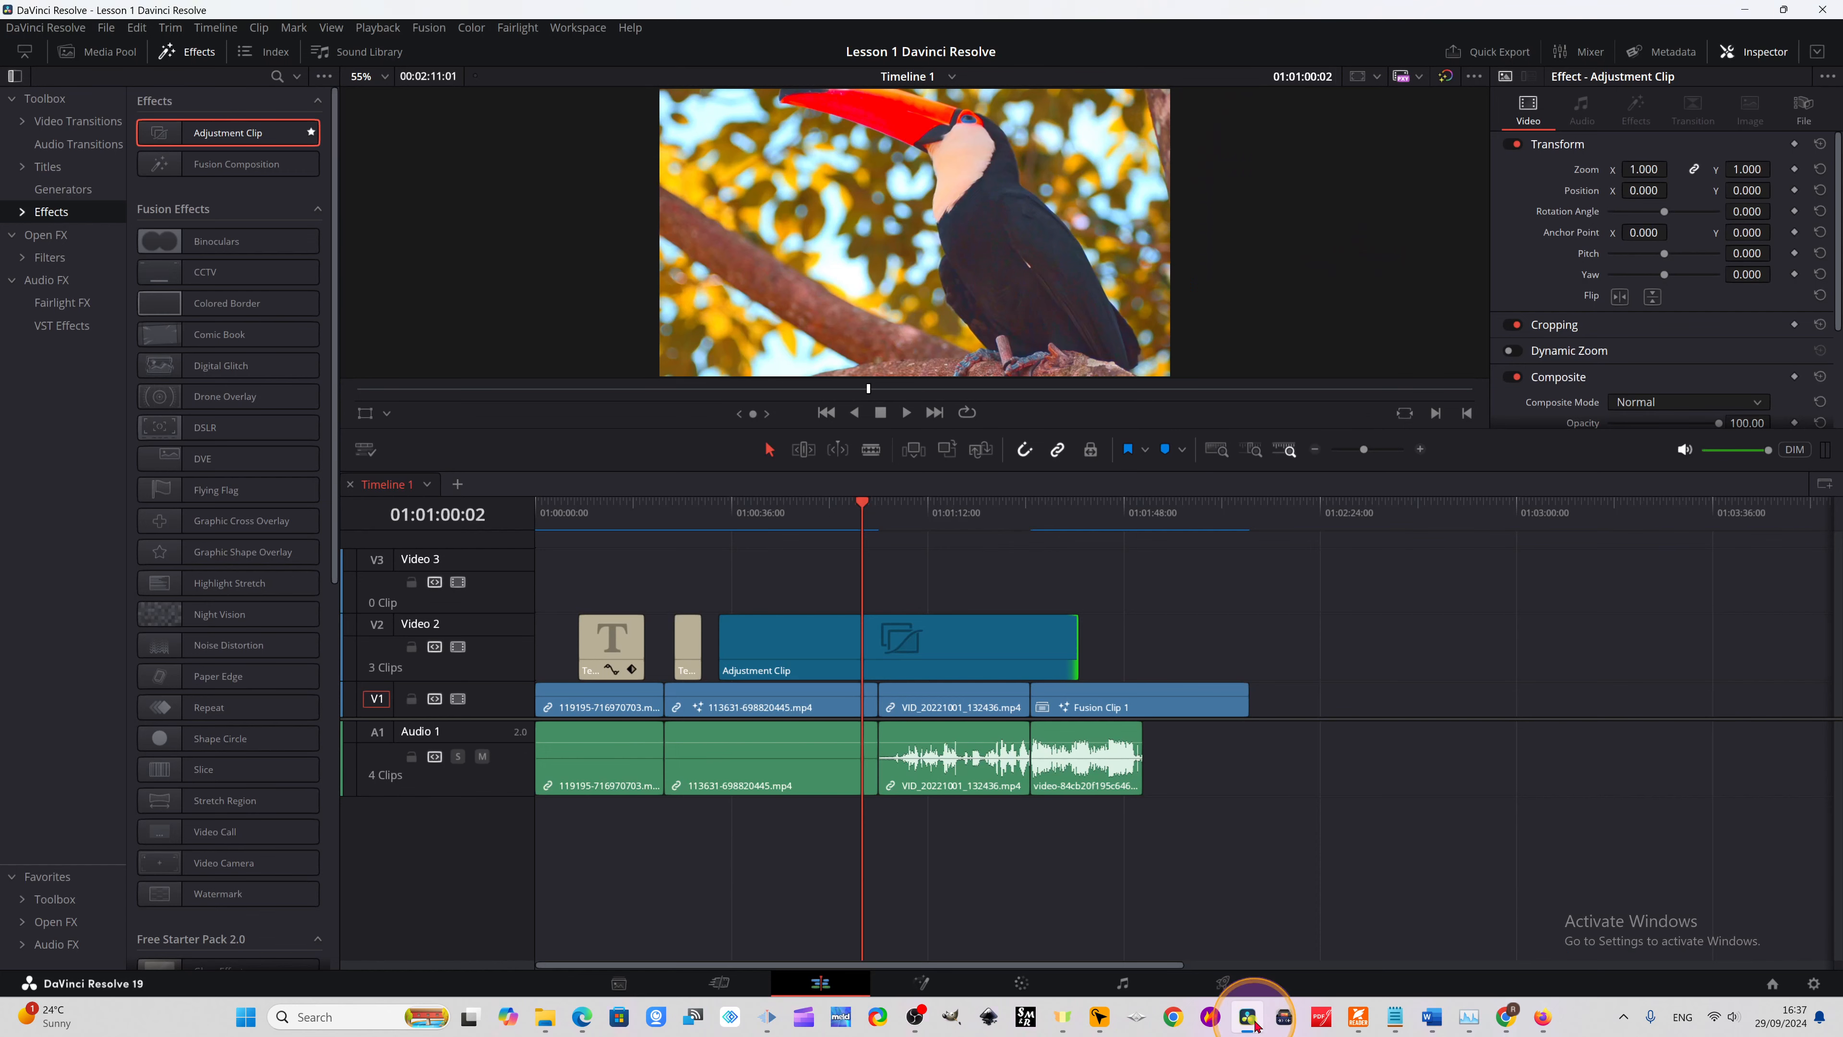
left_click_drag(858, 506, 1143, 653)
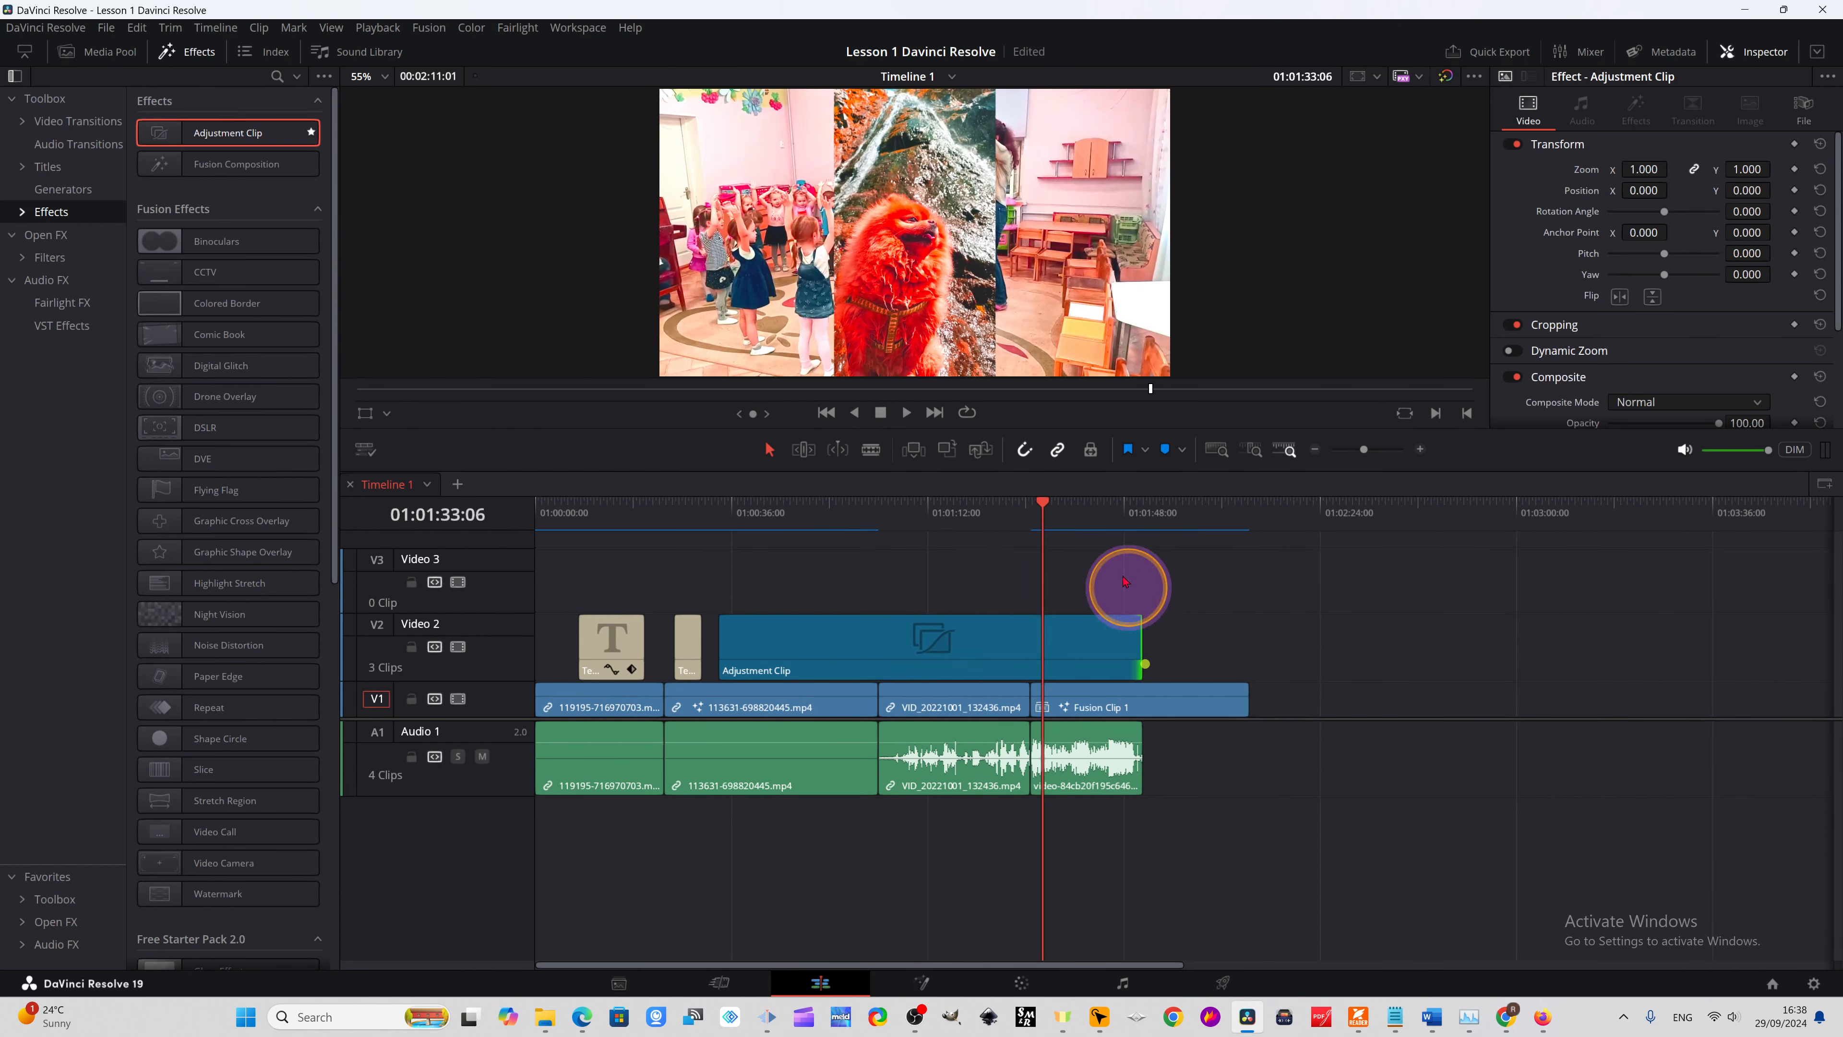
left_click_drag(1058, 506, 575, 583)
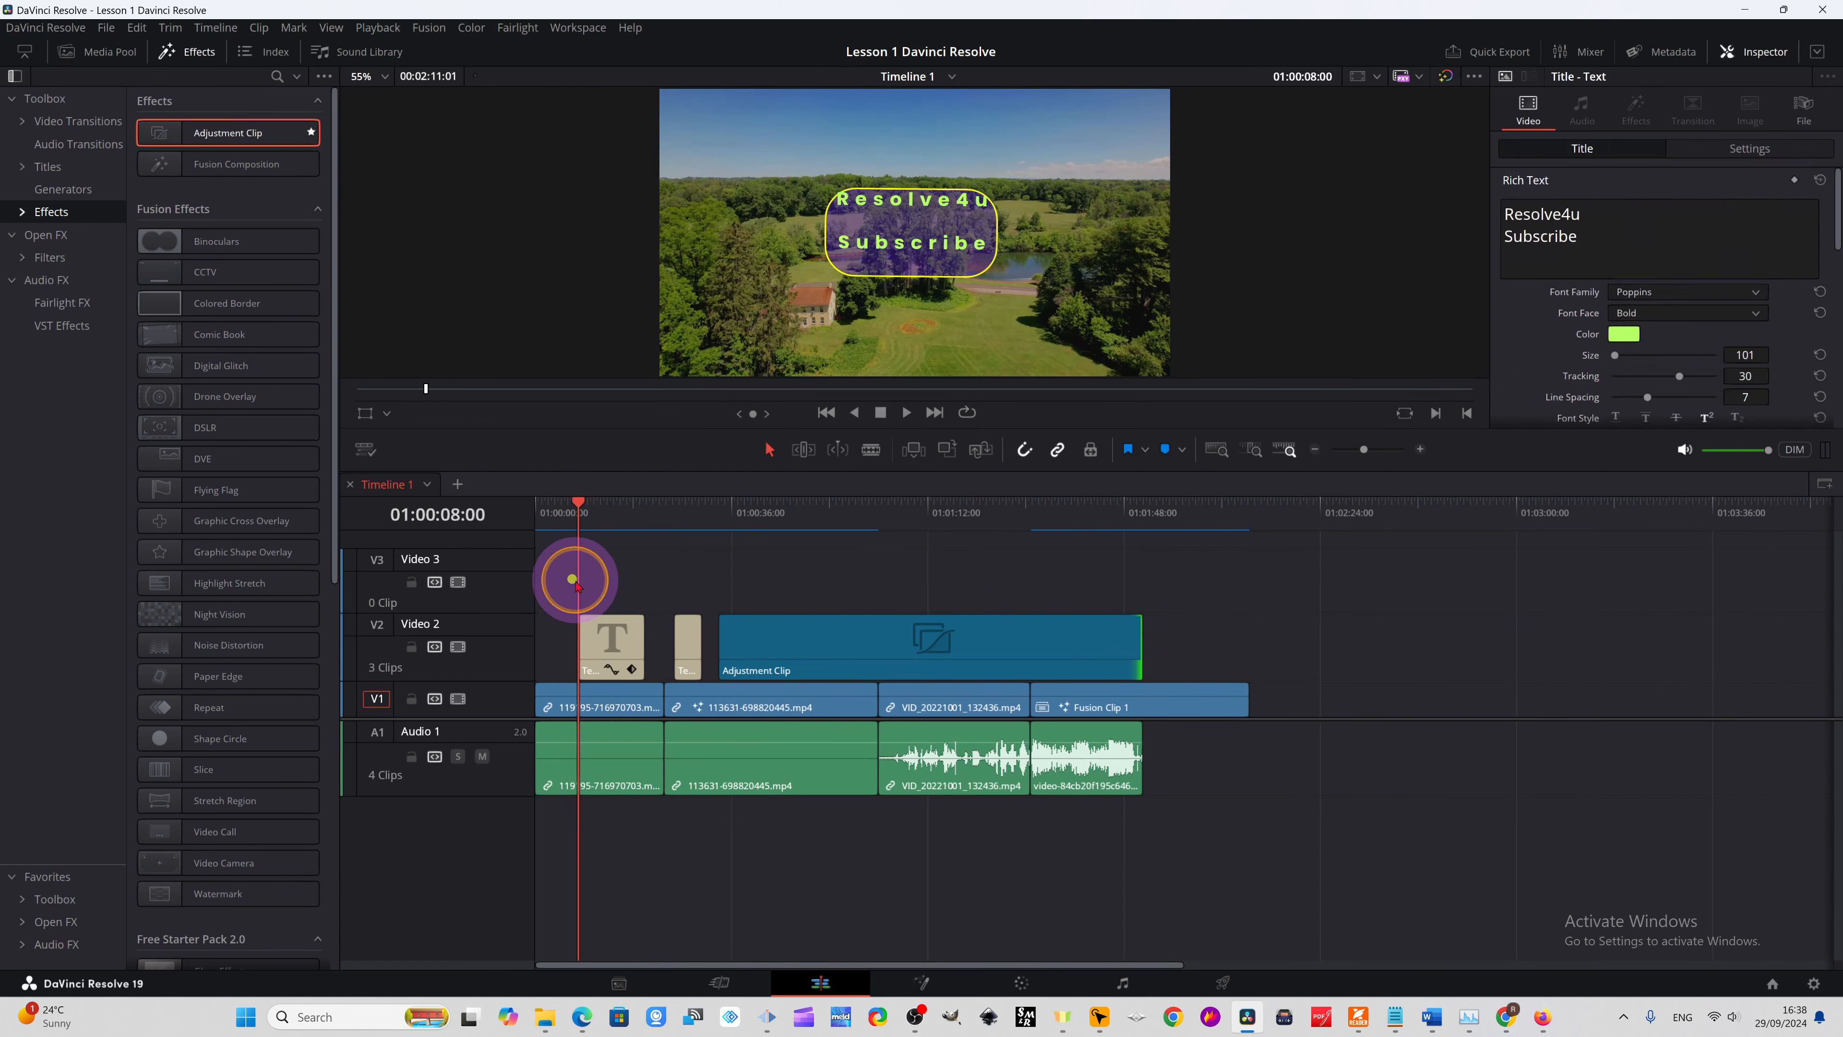
left_click(737, 653)
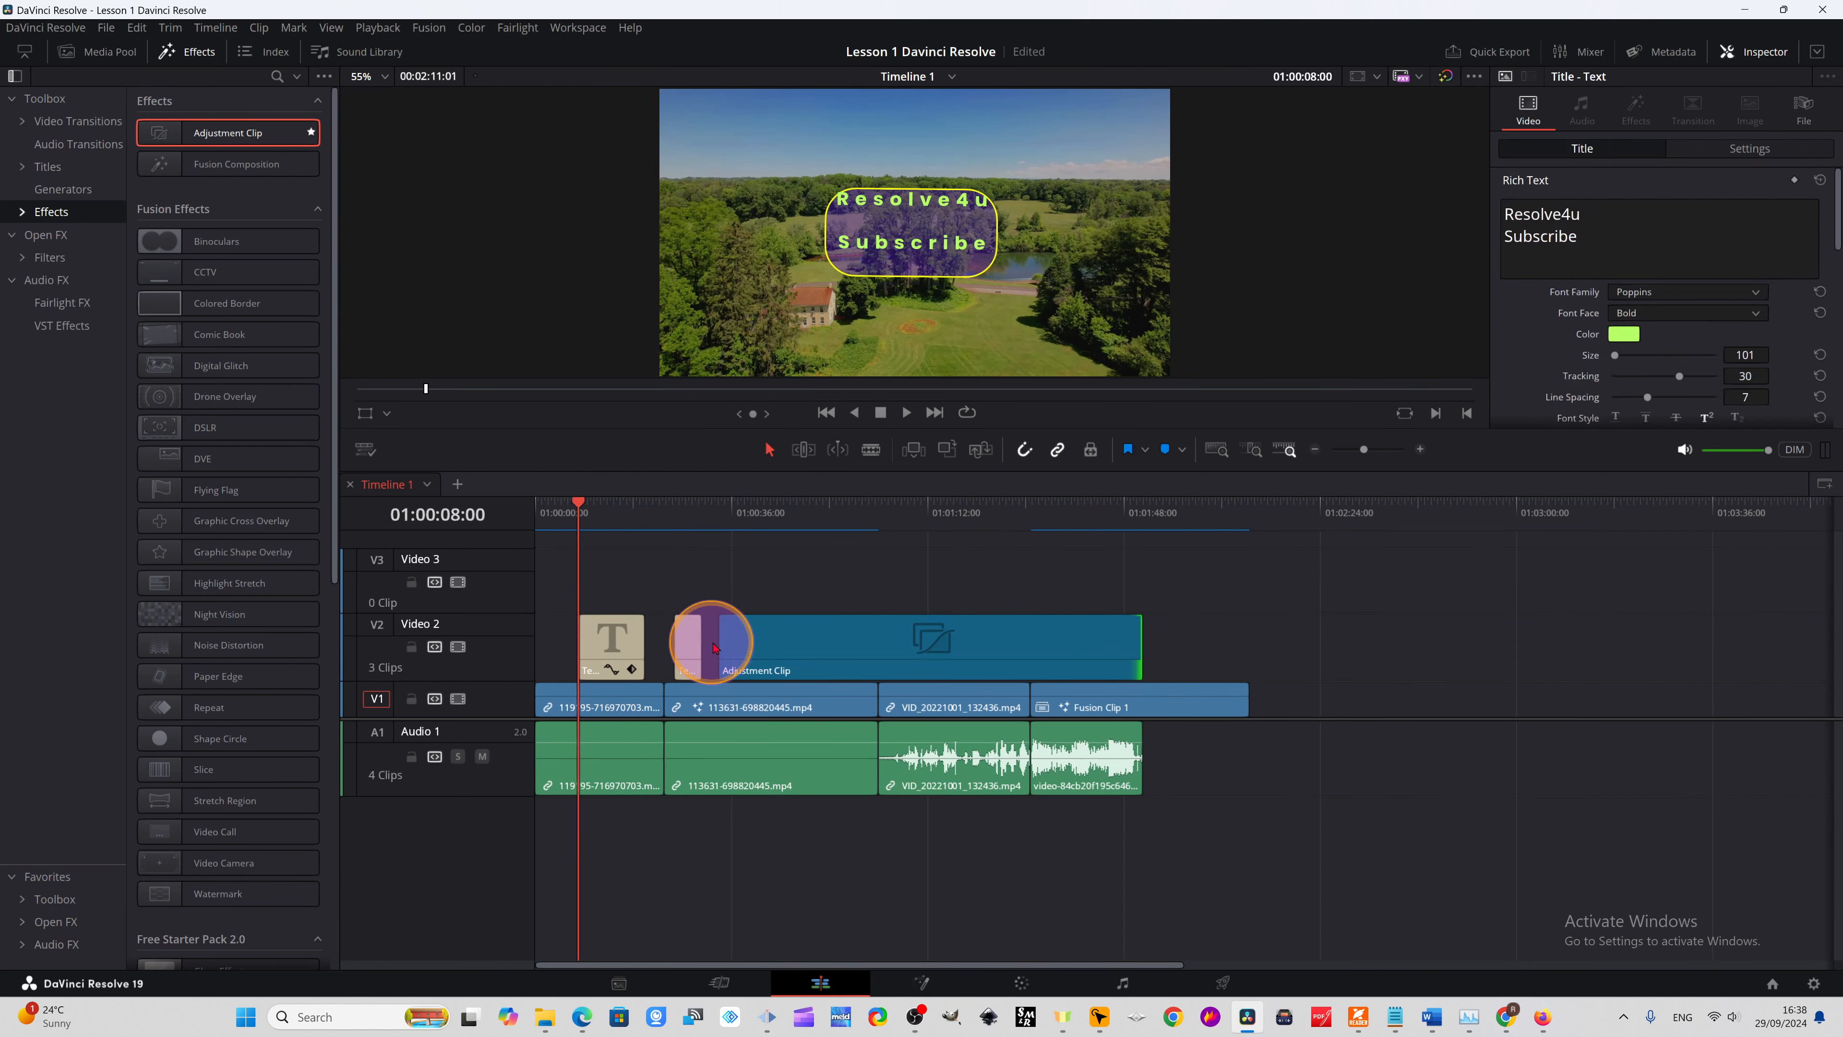
mouse_move(811, 646)
left_mouse_down()
mouse_move(904, 646)
mouse_move(794, 649)
mouse_move(906, 651)
mouse_move(848, 649)
left_mouse_up()
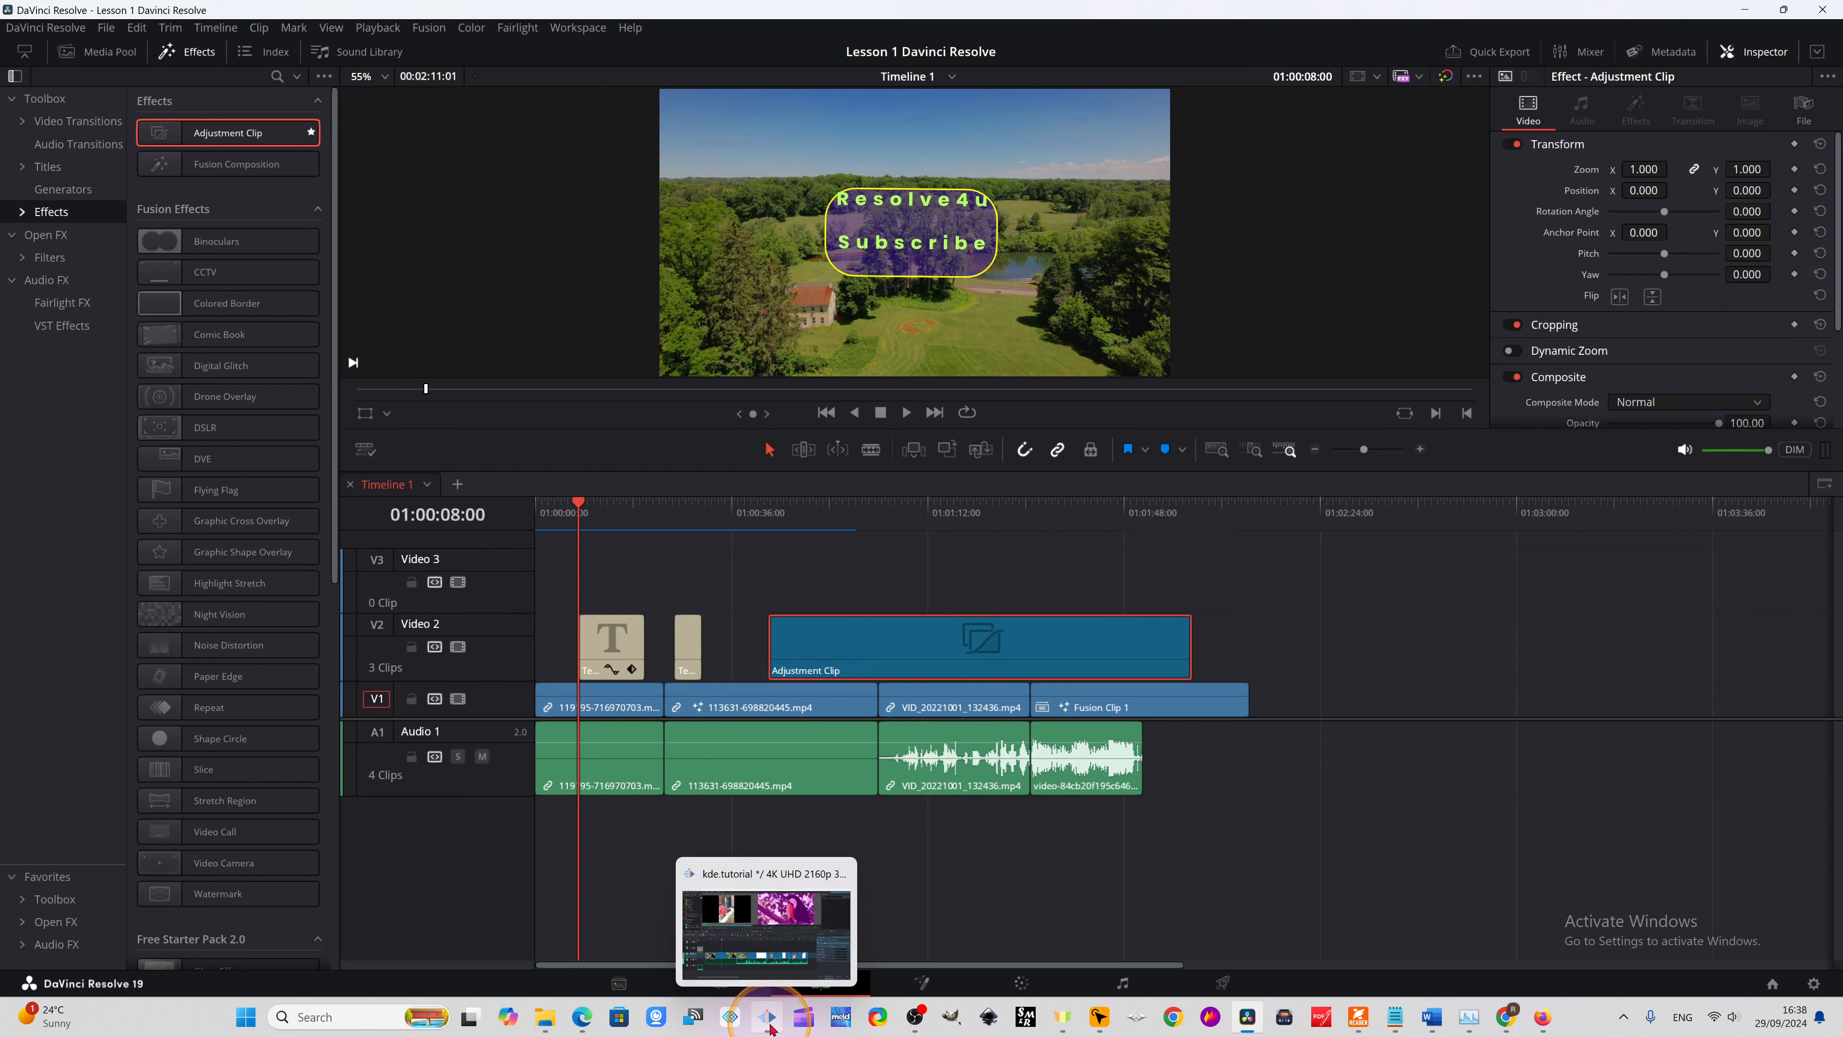
left_click(818, 1020)
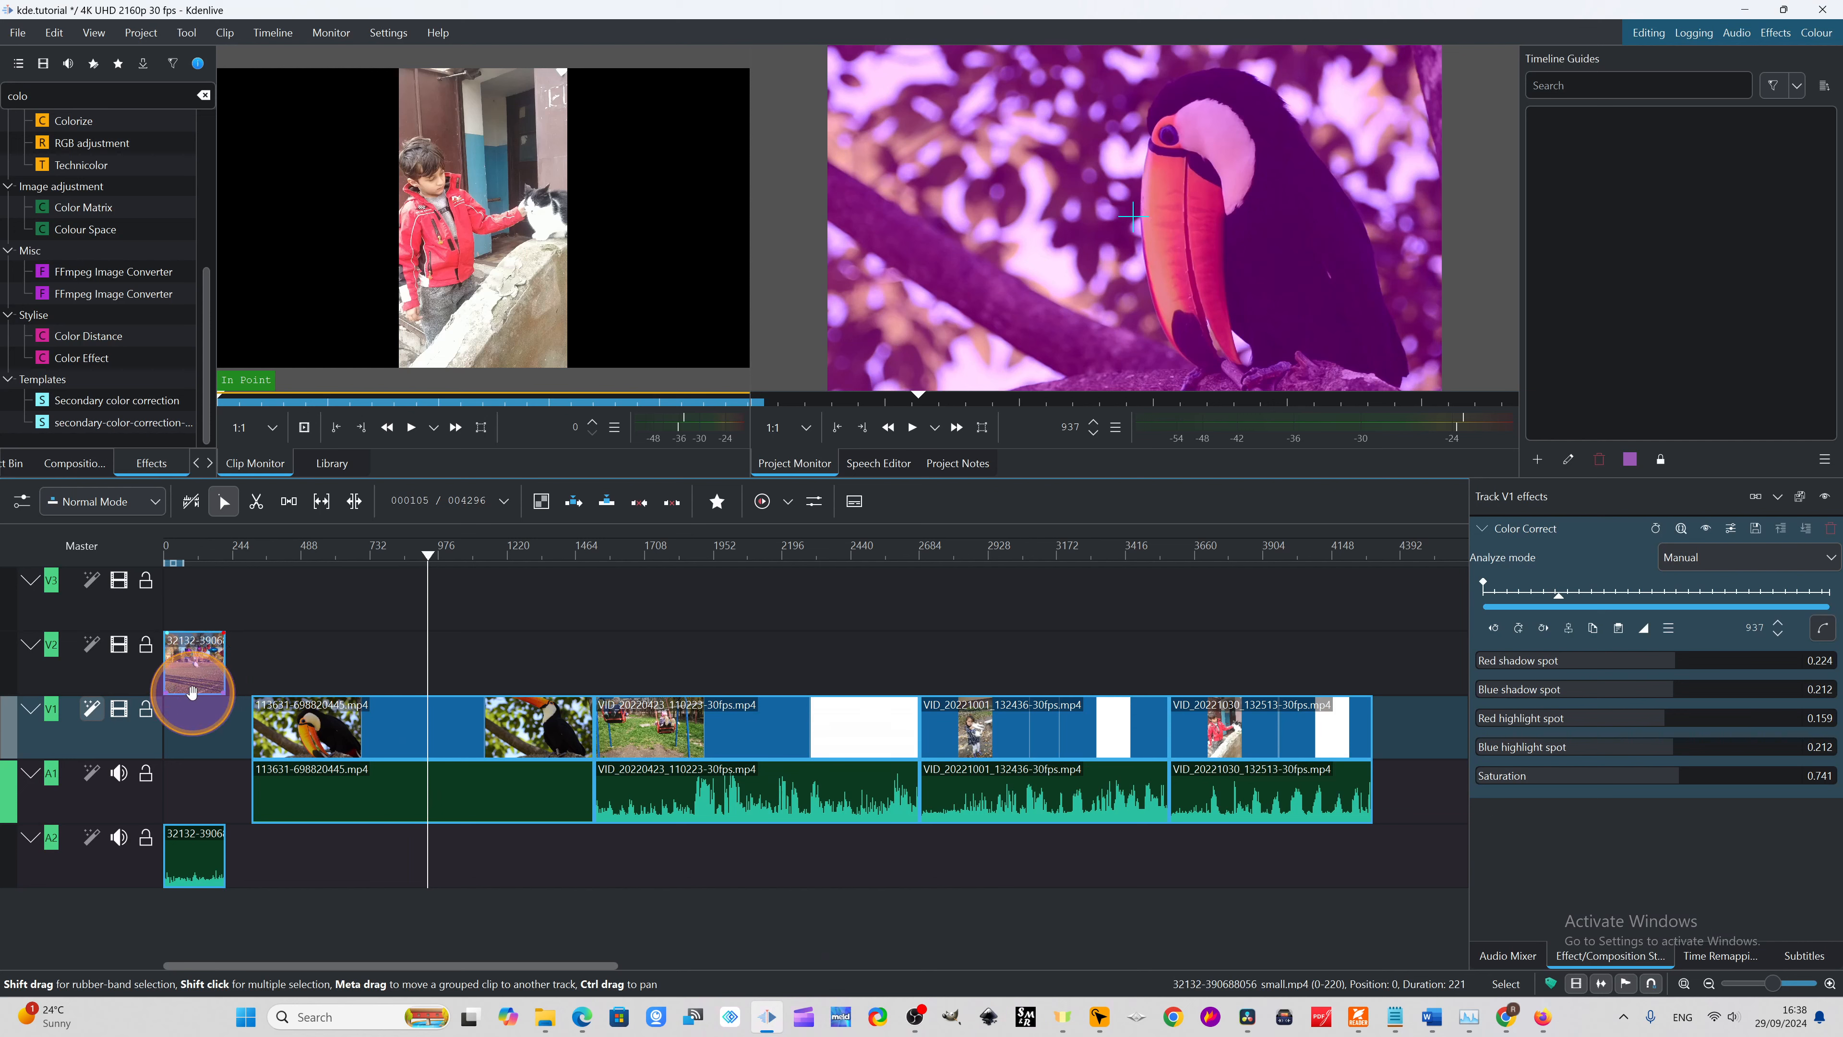
- Try the short clip from V2 on V1, preview the track effect at frame 102, and return the clip to V2
left_click(191, 663)
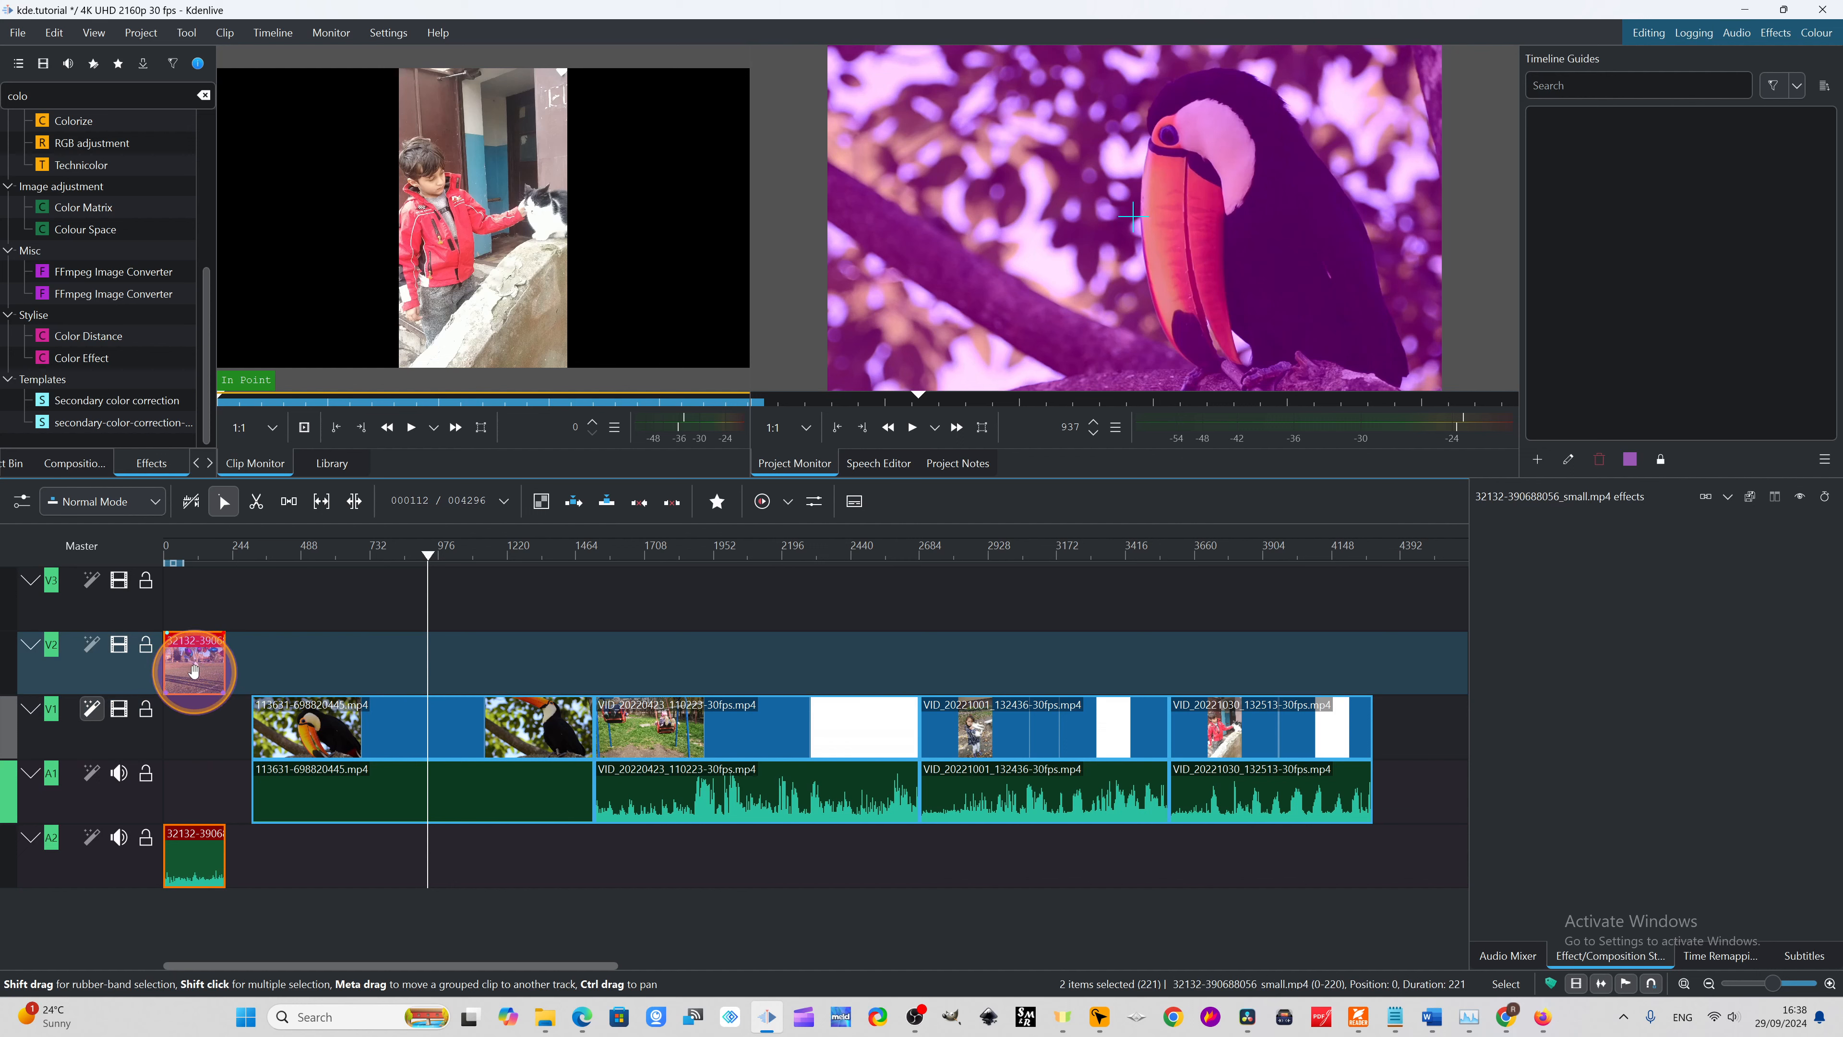
left_click_drag(194, 687, 199, 732)
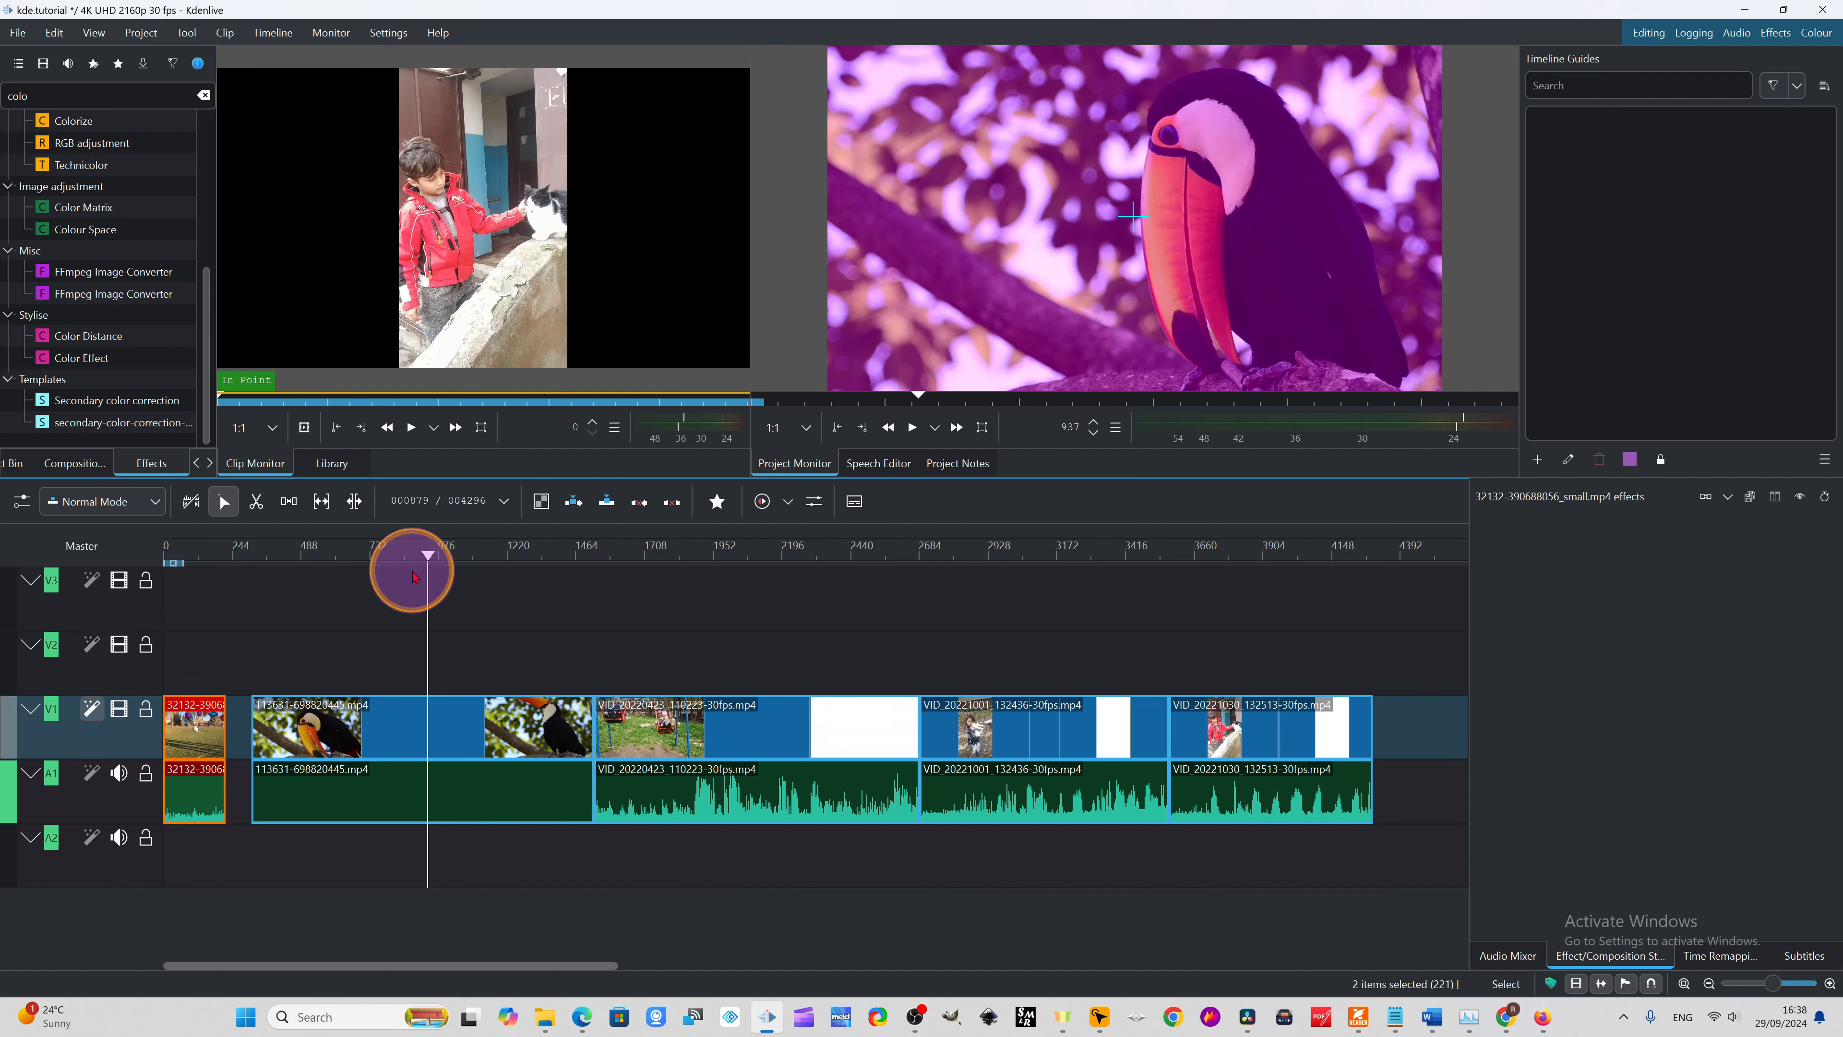
left_click_drag(411, 564, 194, 605)
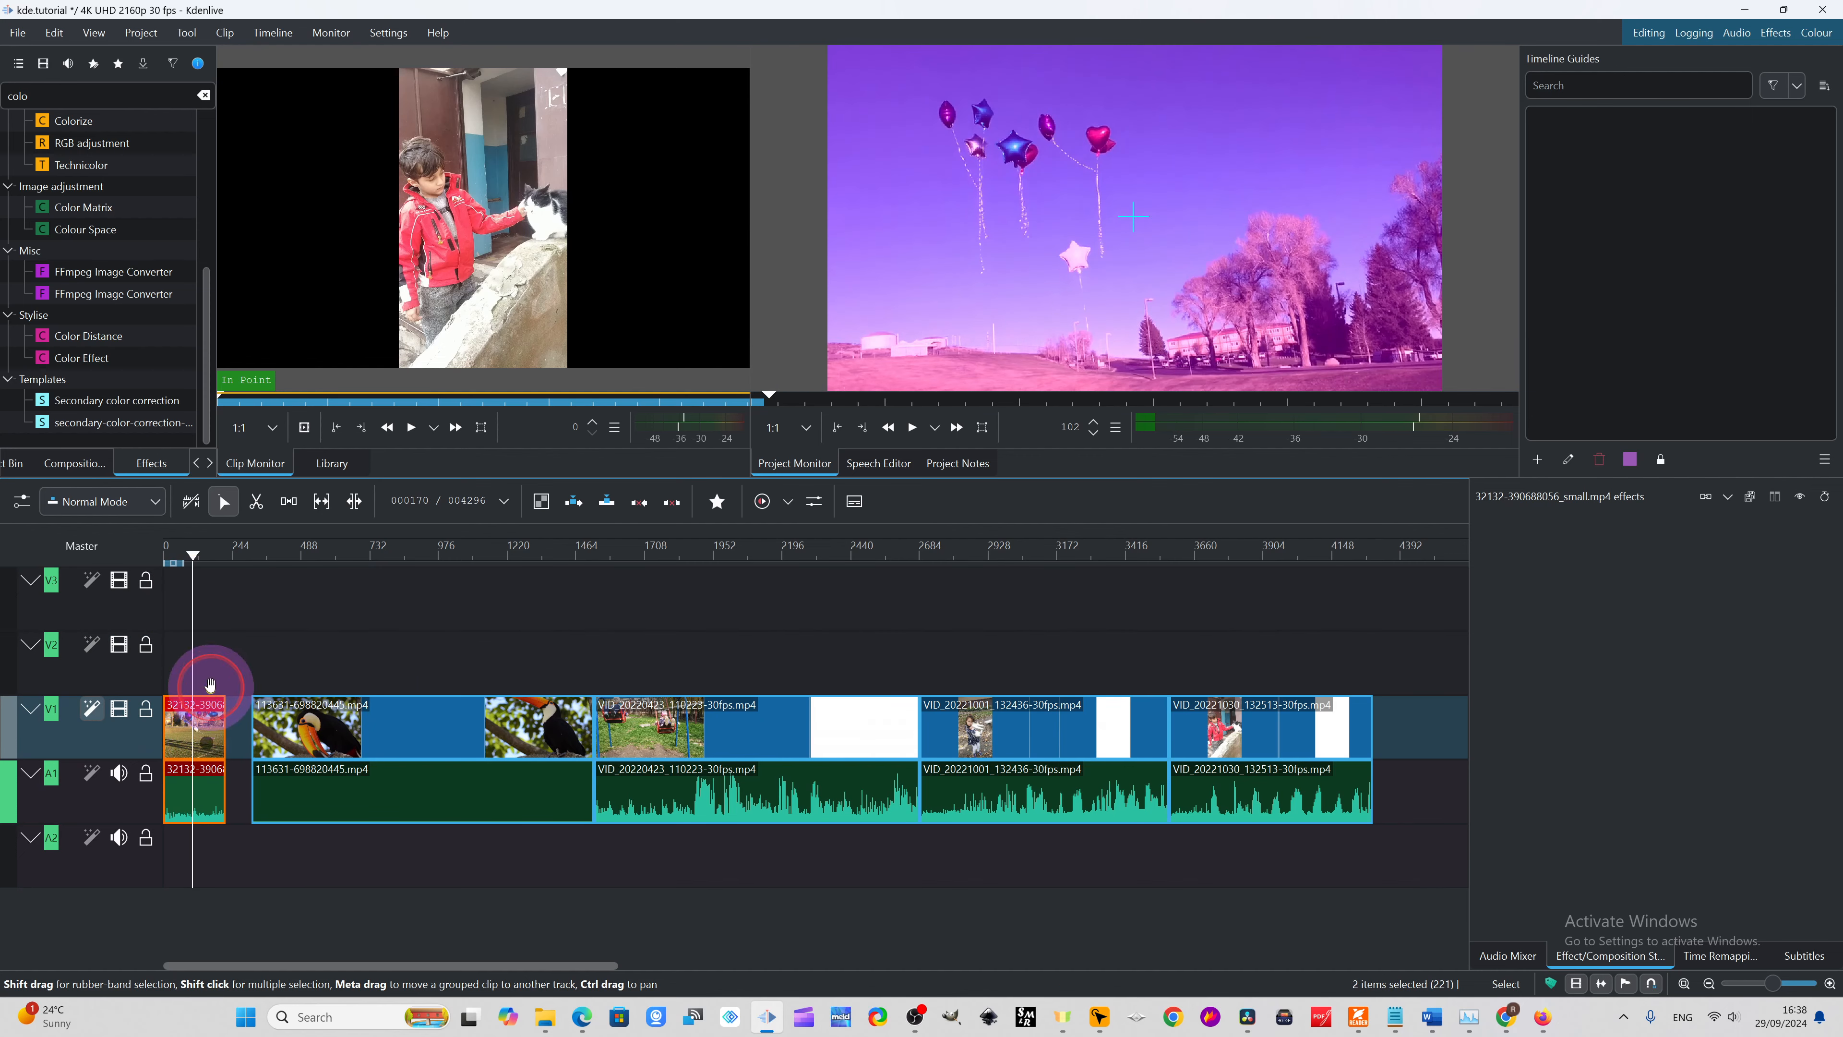
left_click_drag(210, 685, 203, 664)
left_click(186, 554)
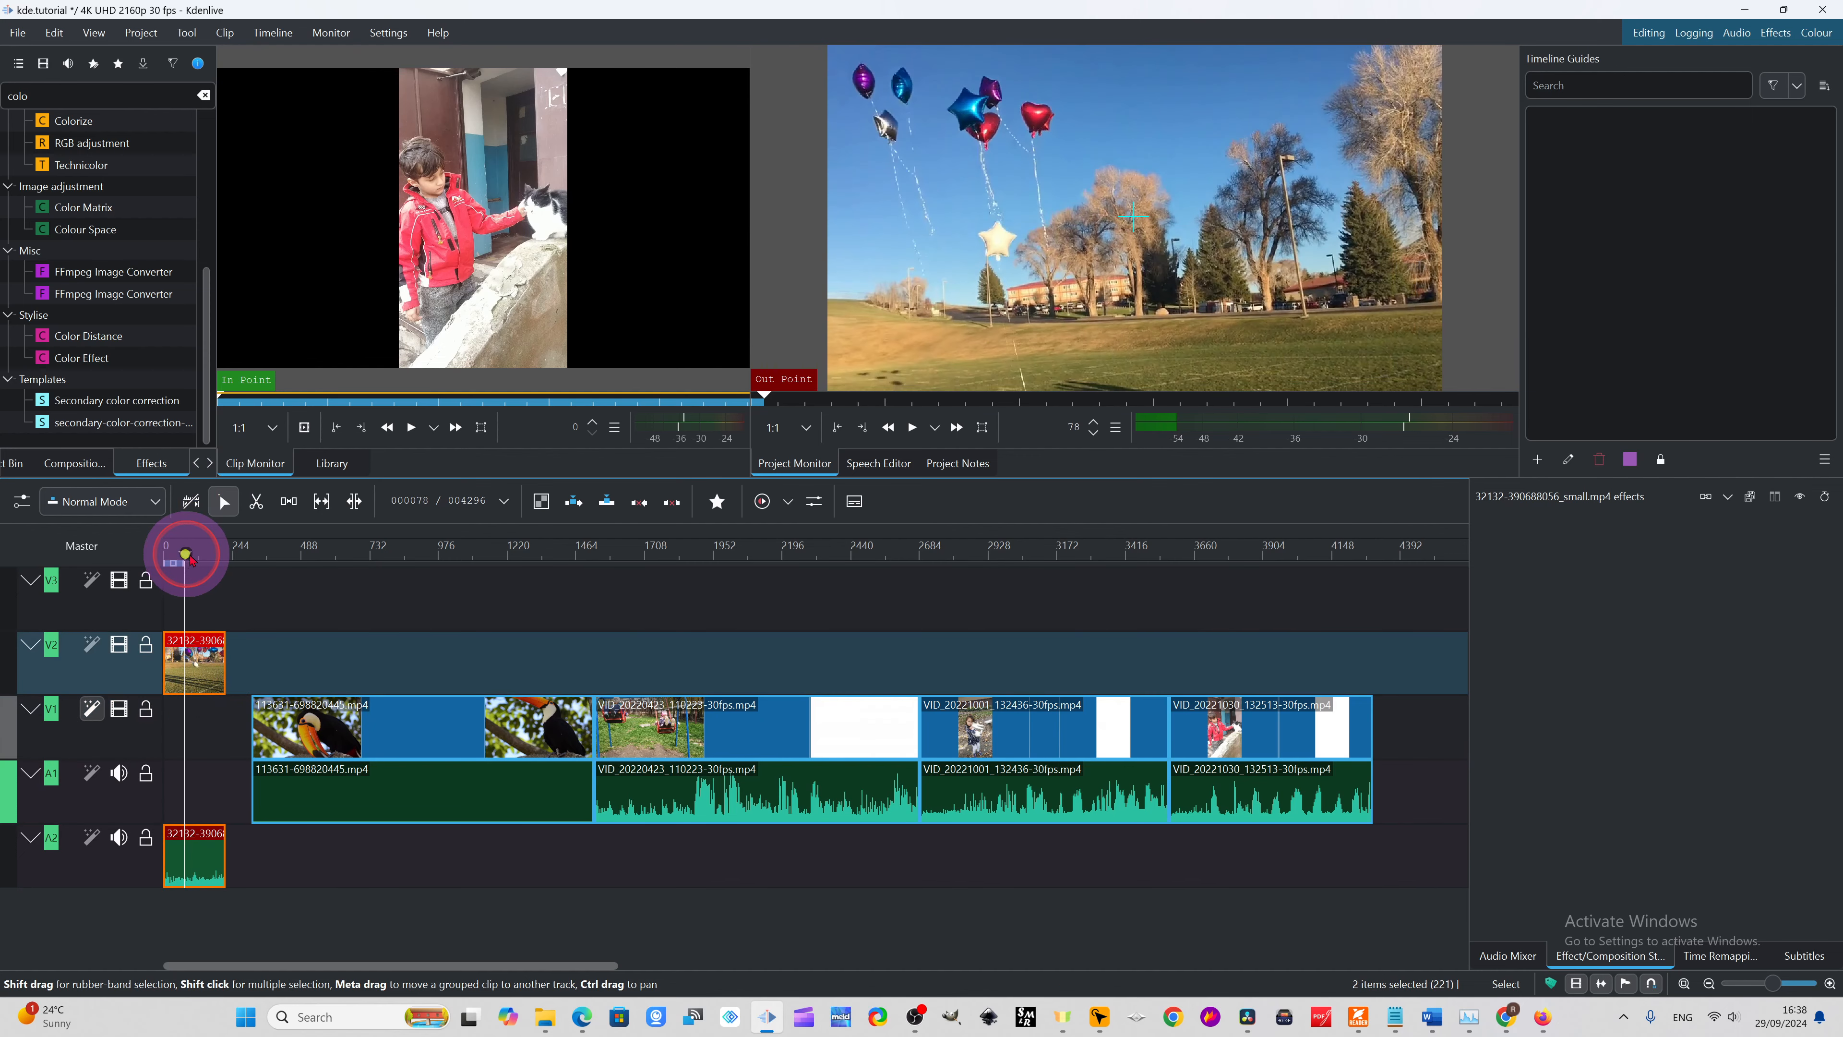
- Move the short clip down to V1 and the toucan clip up to V2, and preview the toucan at frames 978 and 623
left_click(190, 553)
left_click_drag(201, 646, 194, 721)
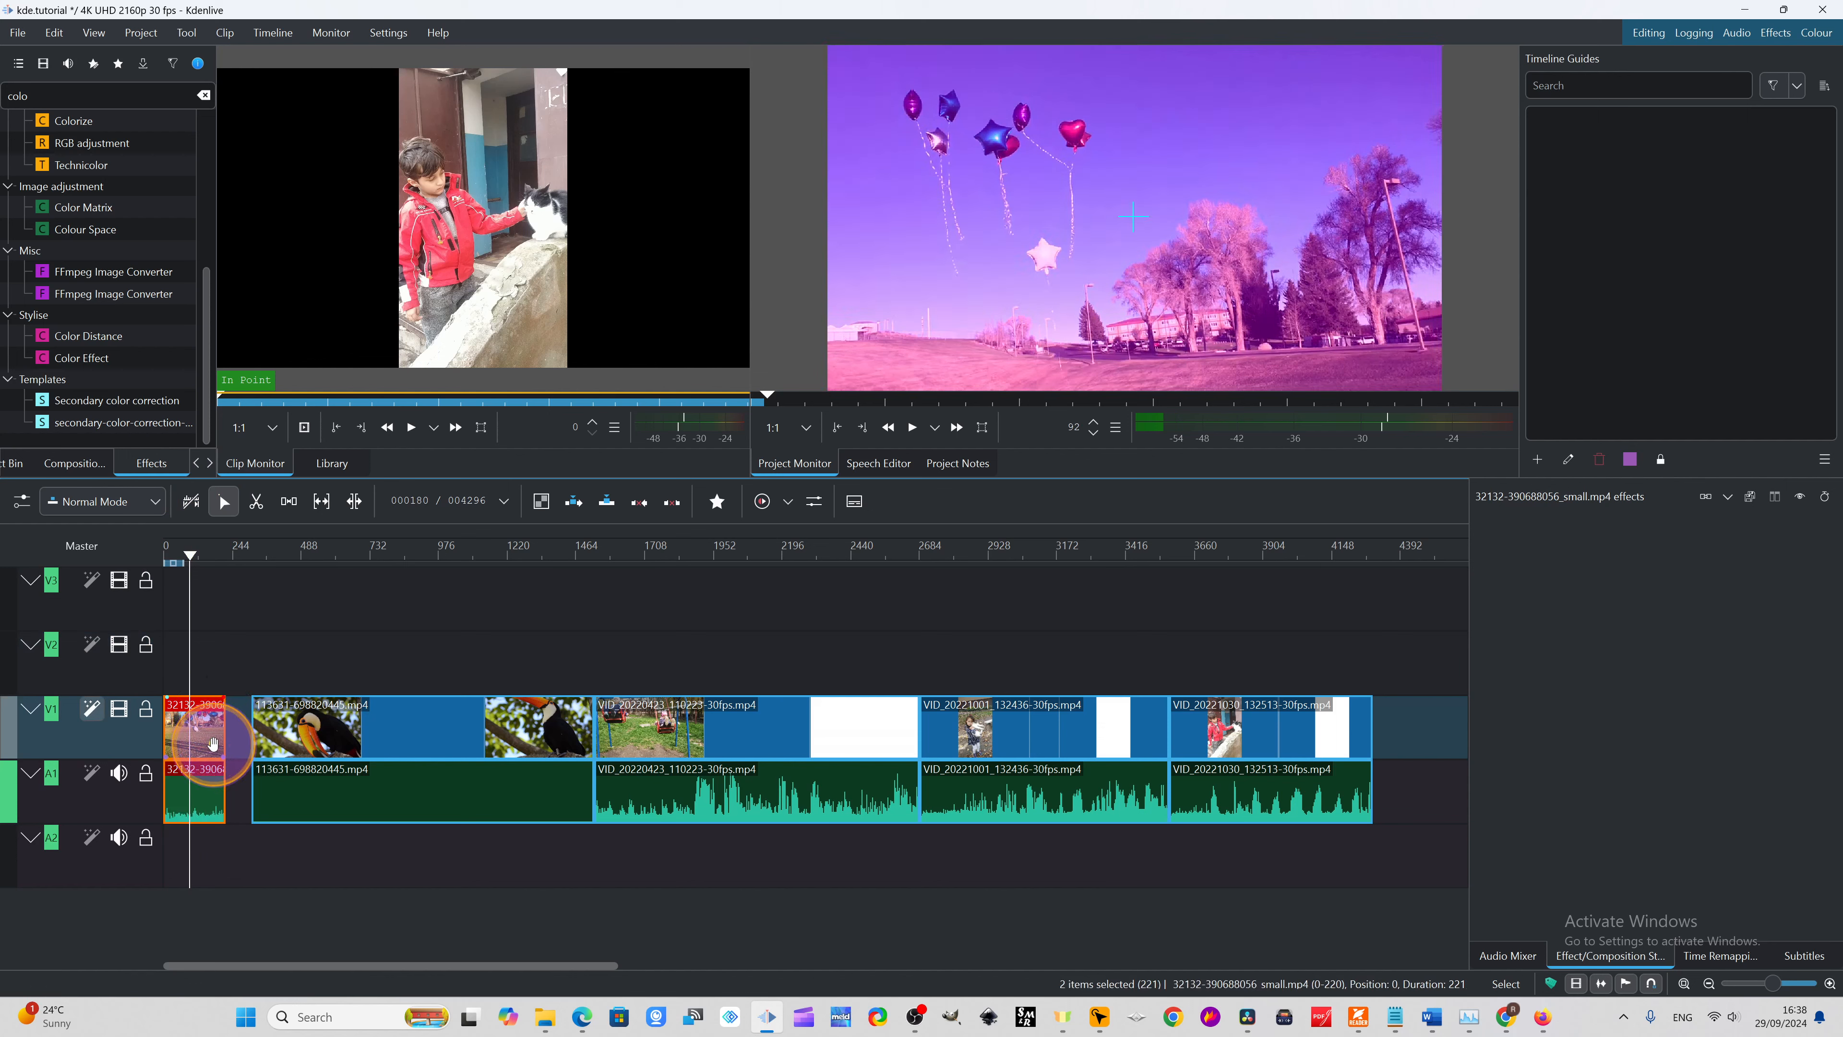
left_click_drag(193, 560, 308, 605)
left_click_drag(423, 727, 425, 652)
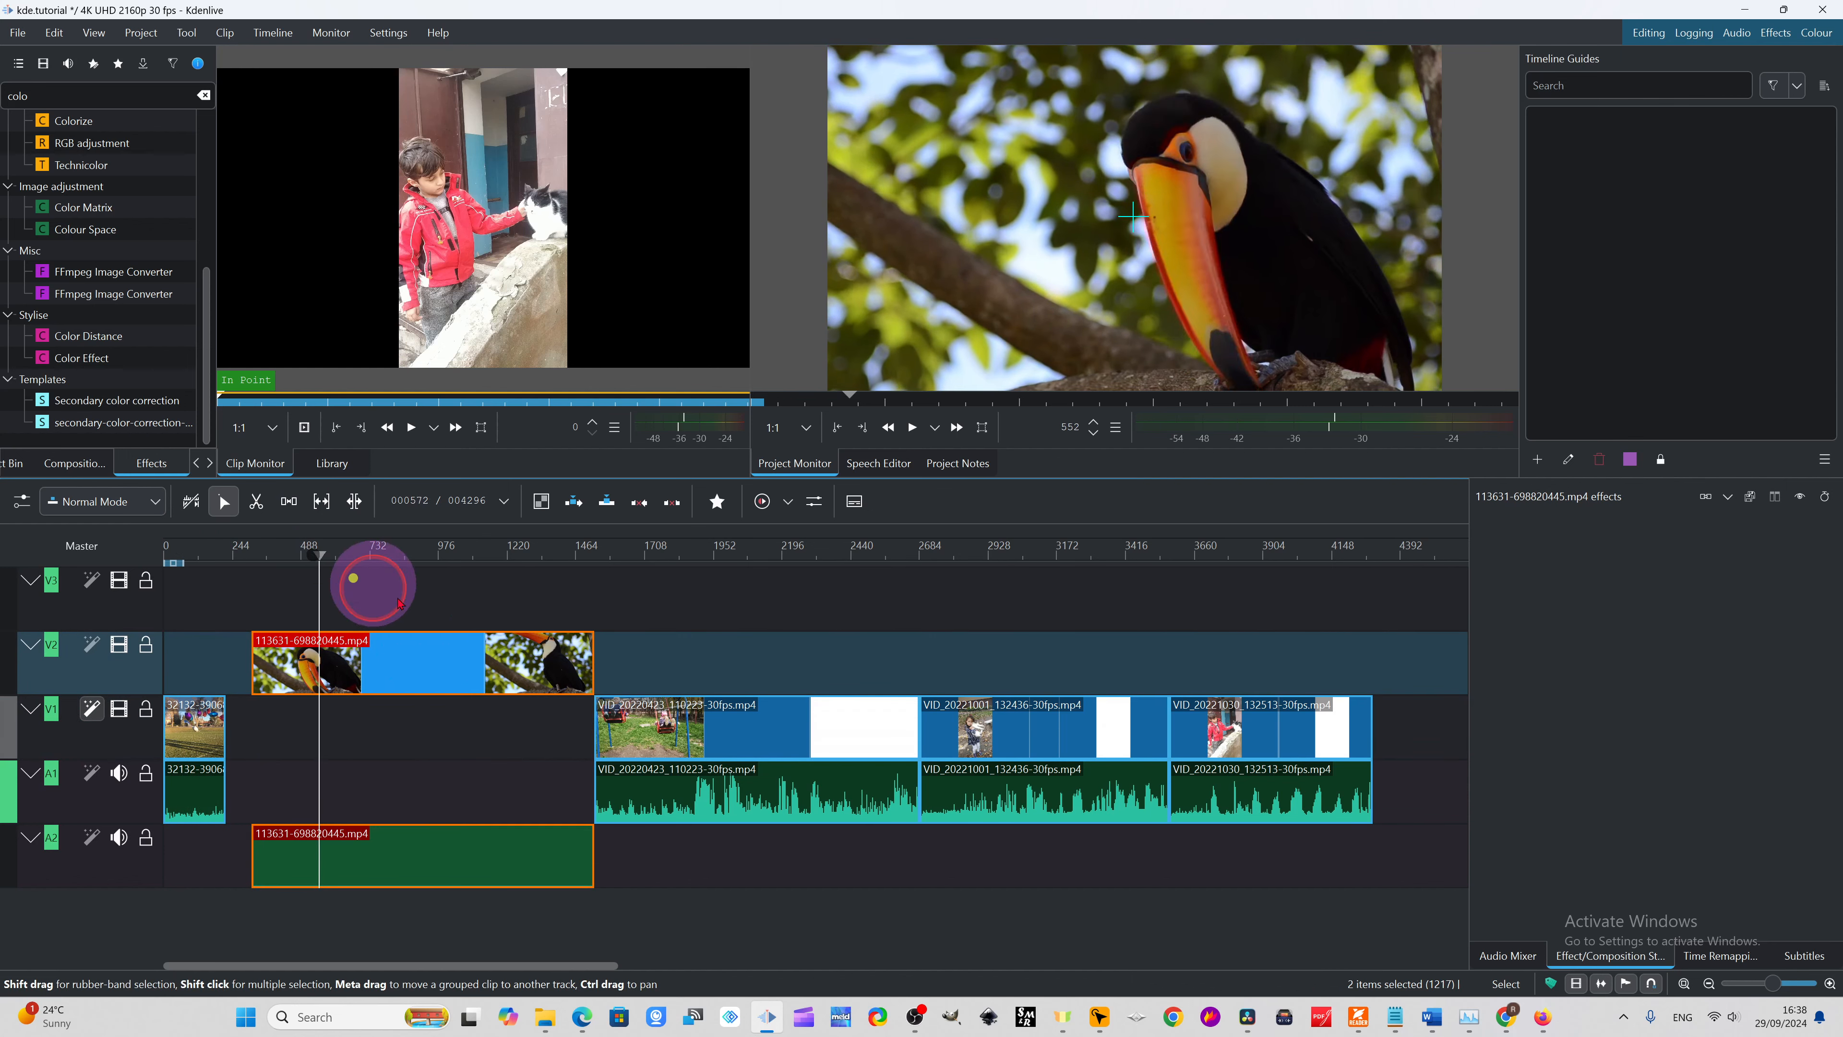
left_click(698, 661)
left_click(438, 660)
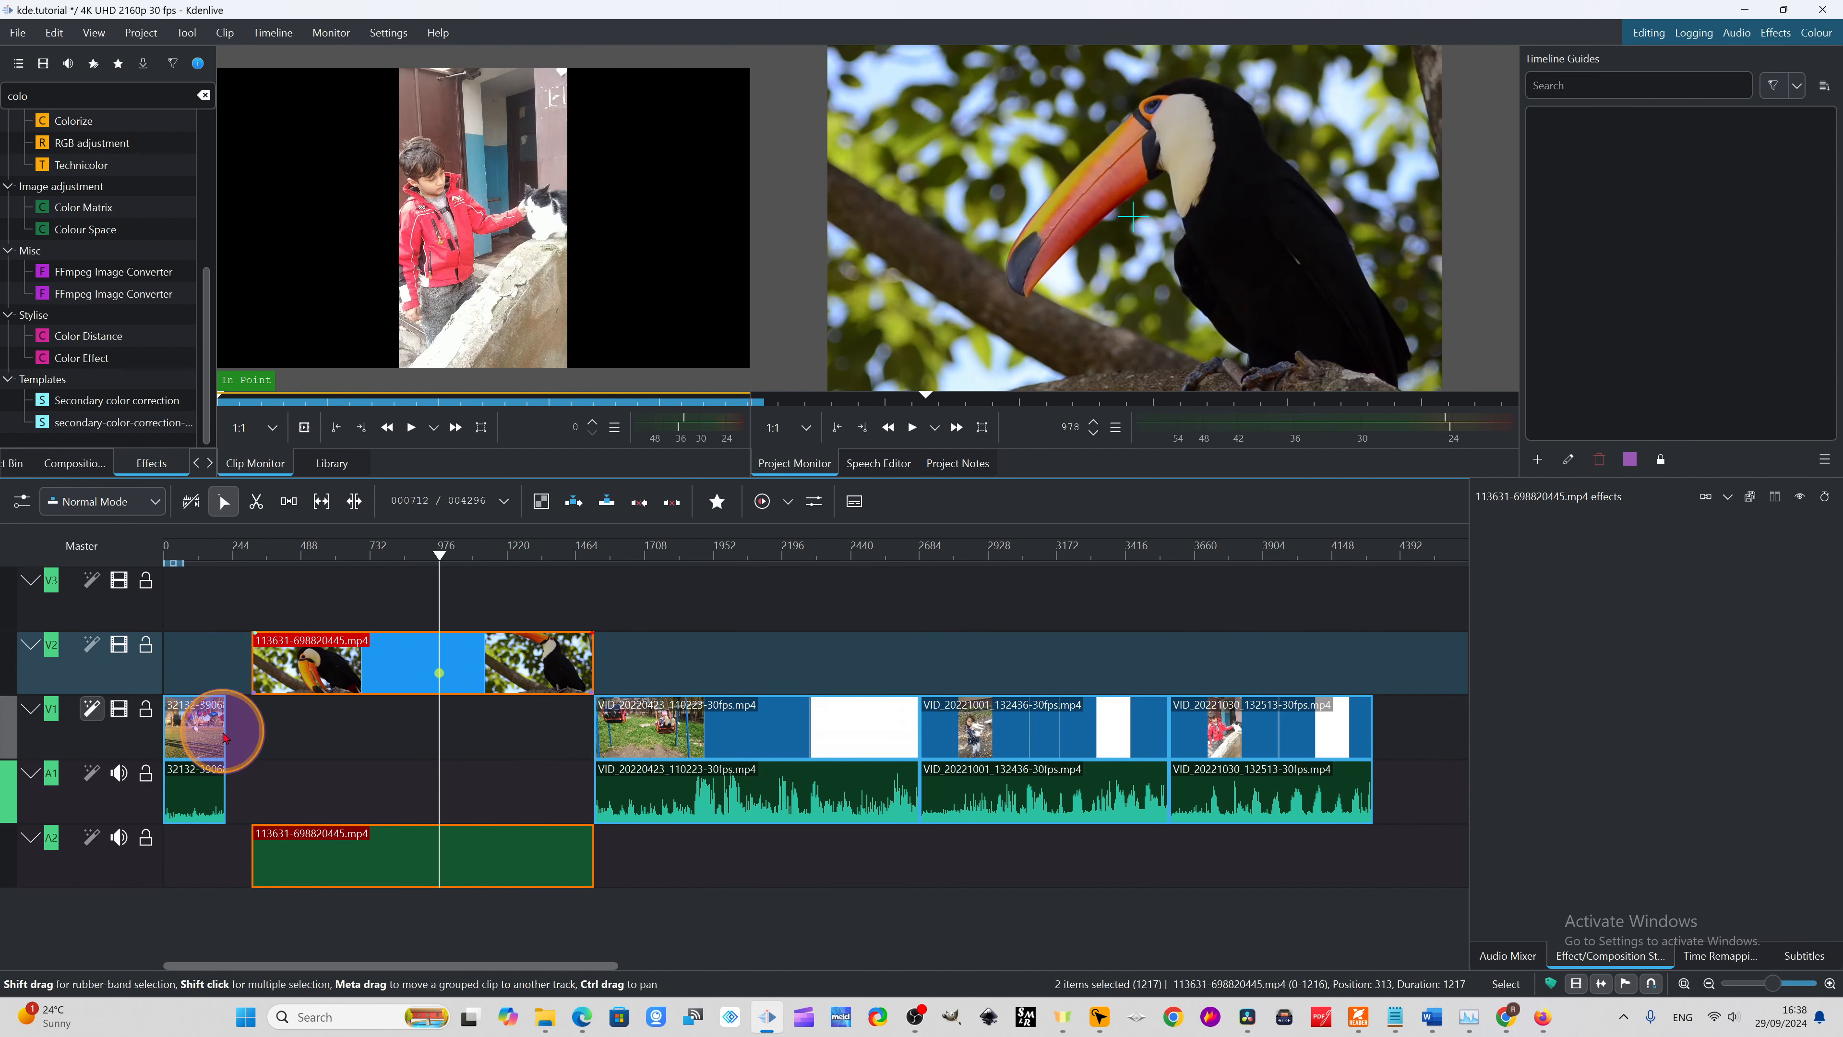
double_click(50, 713)
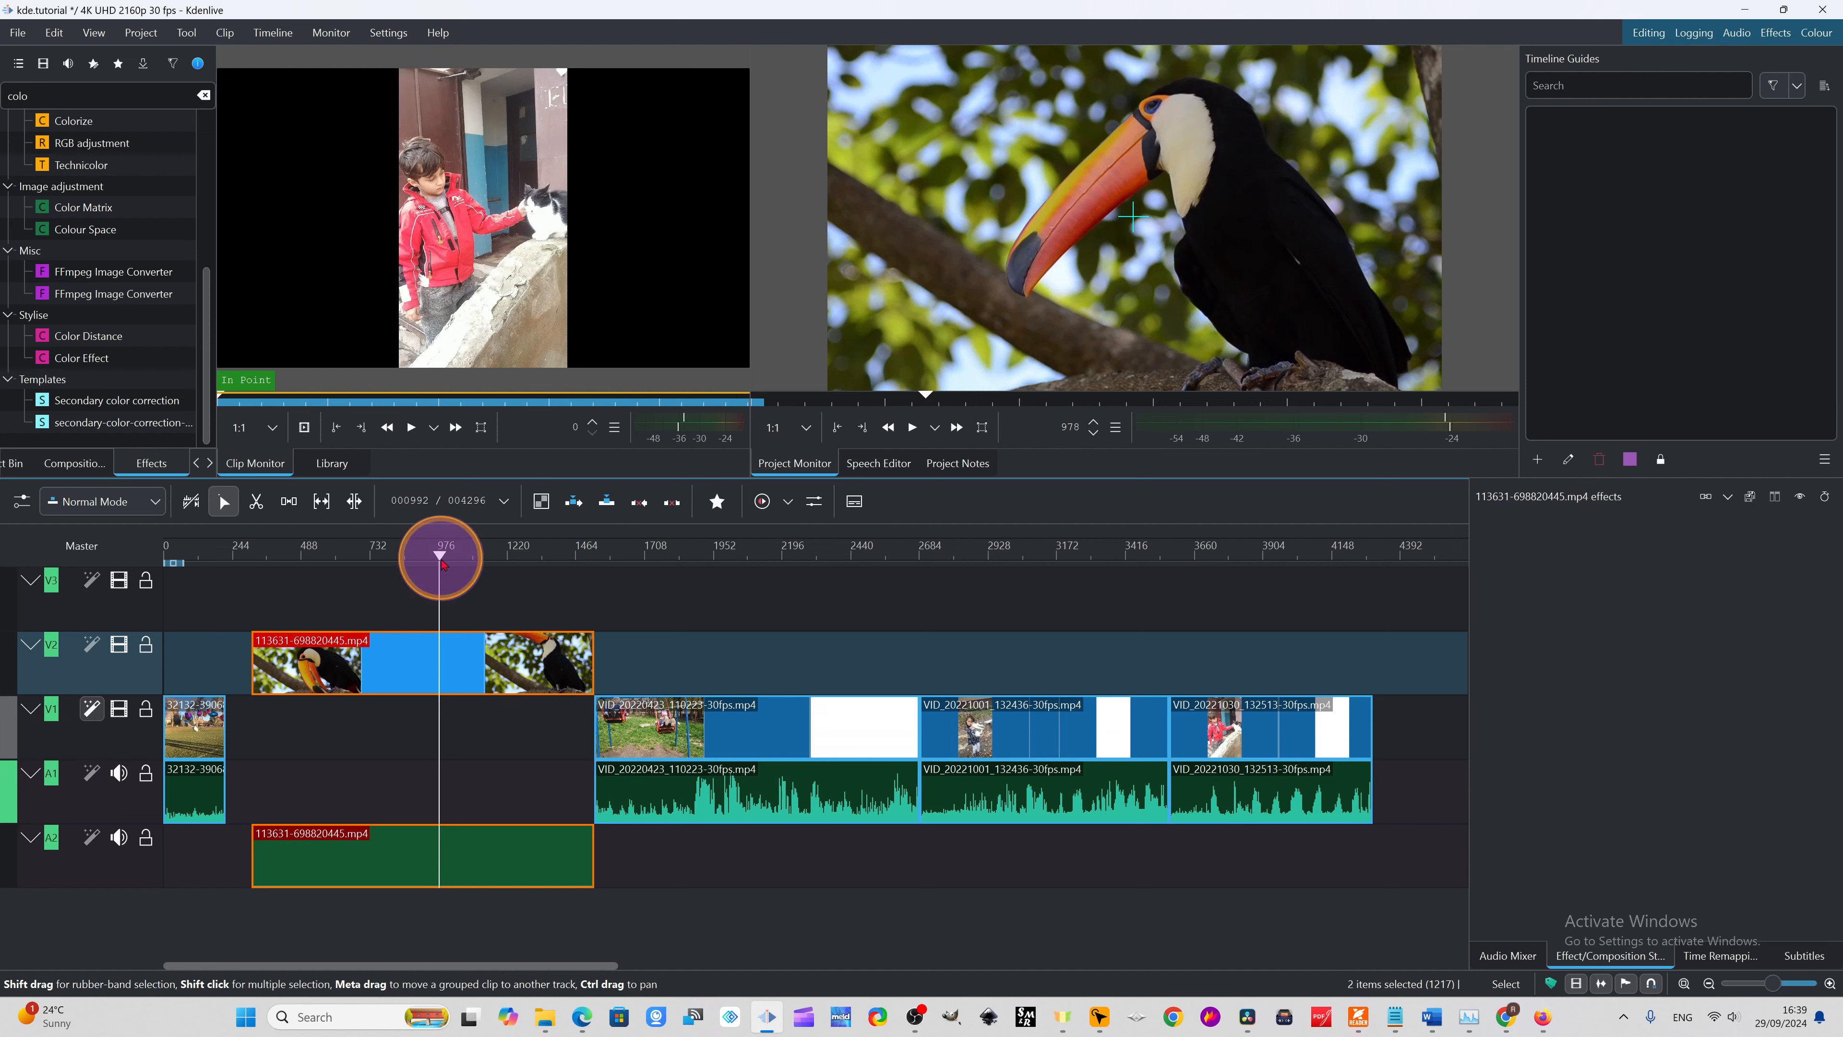
left_click_drag(441, 553, 340, 585)
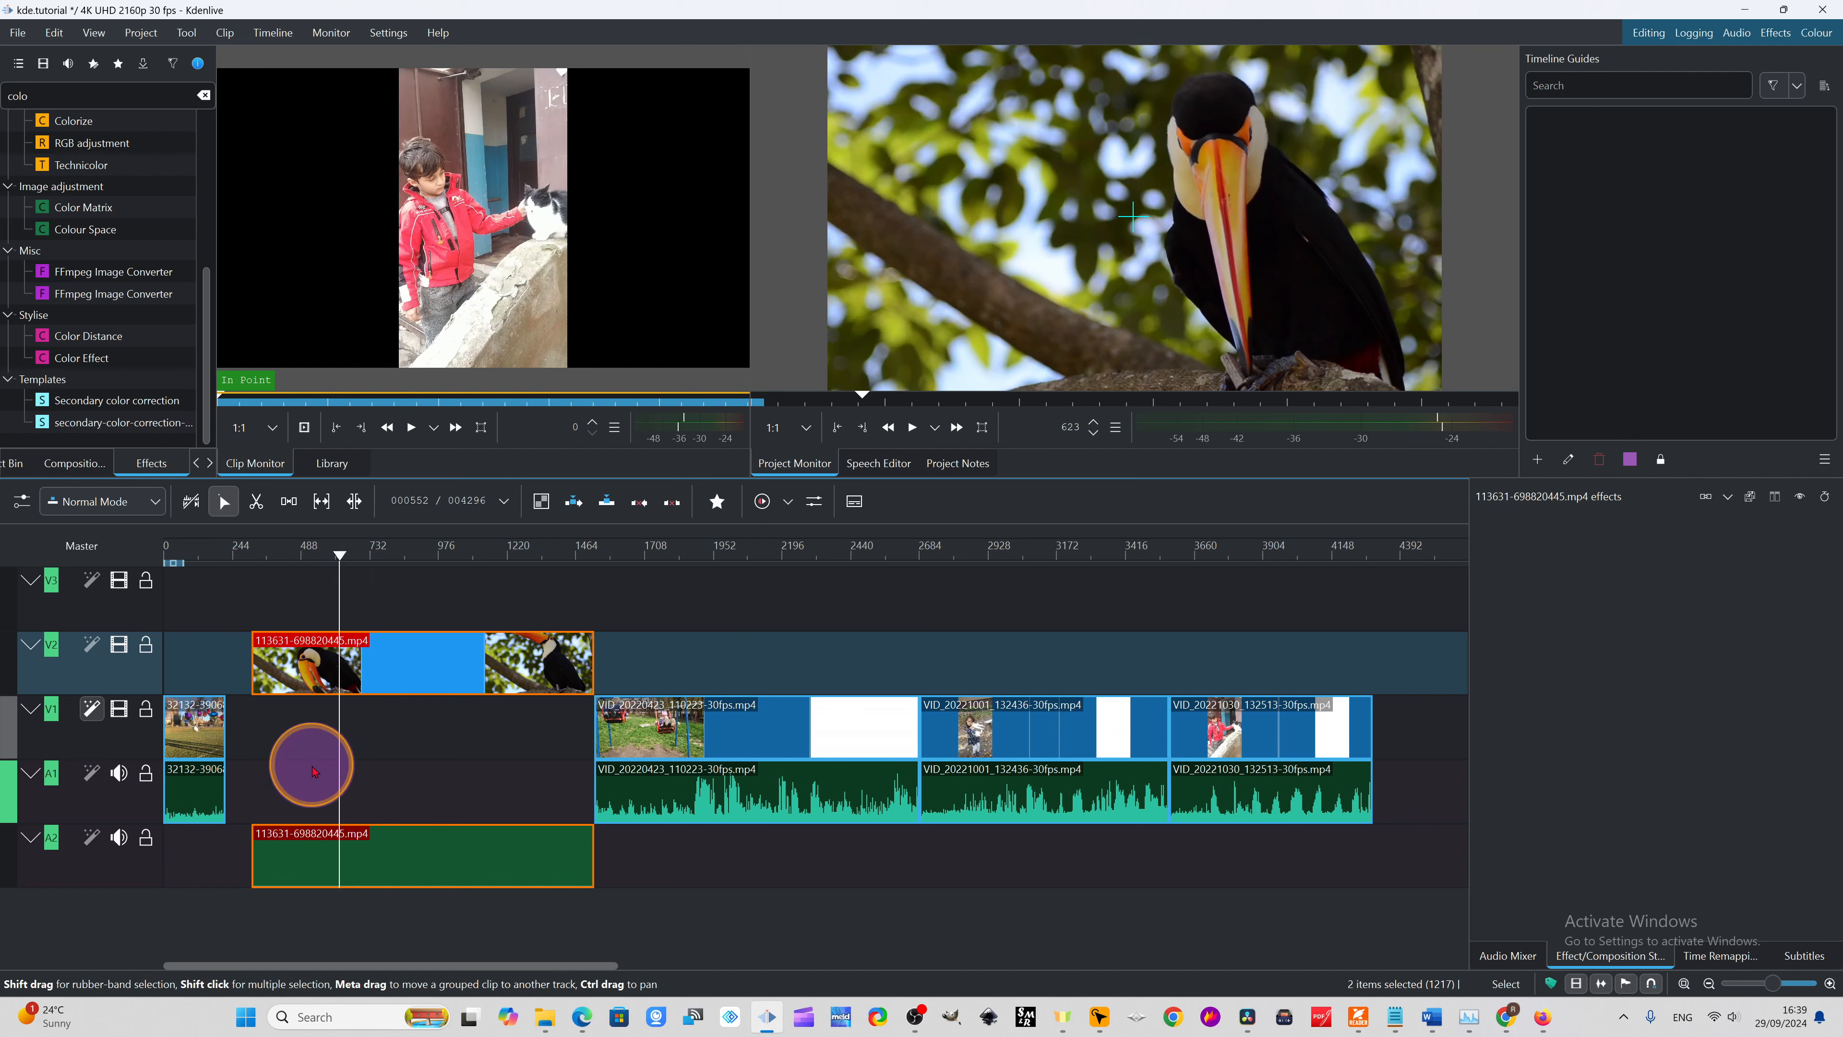
- Move the short clip up to V2, starting slightly after the timeline start, and compare the swing clip with the toucan clip
left_click_drag(187, 732, 196, 661)
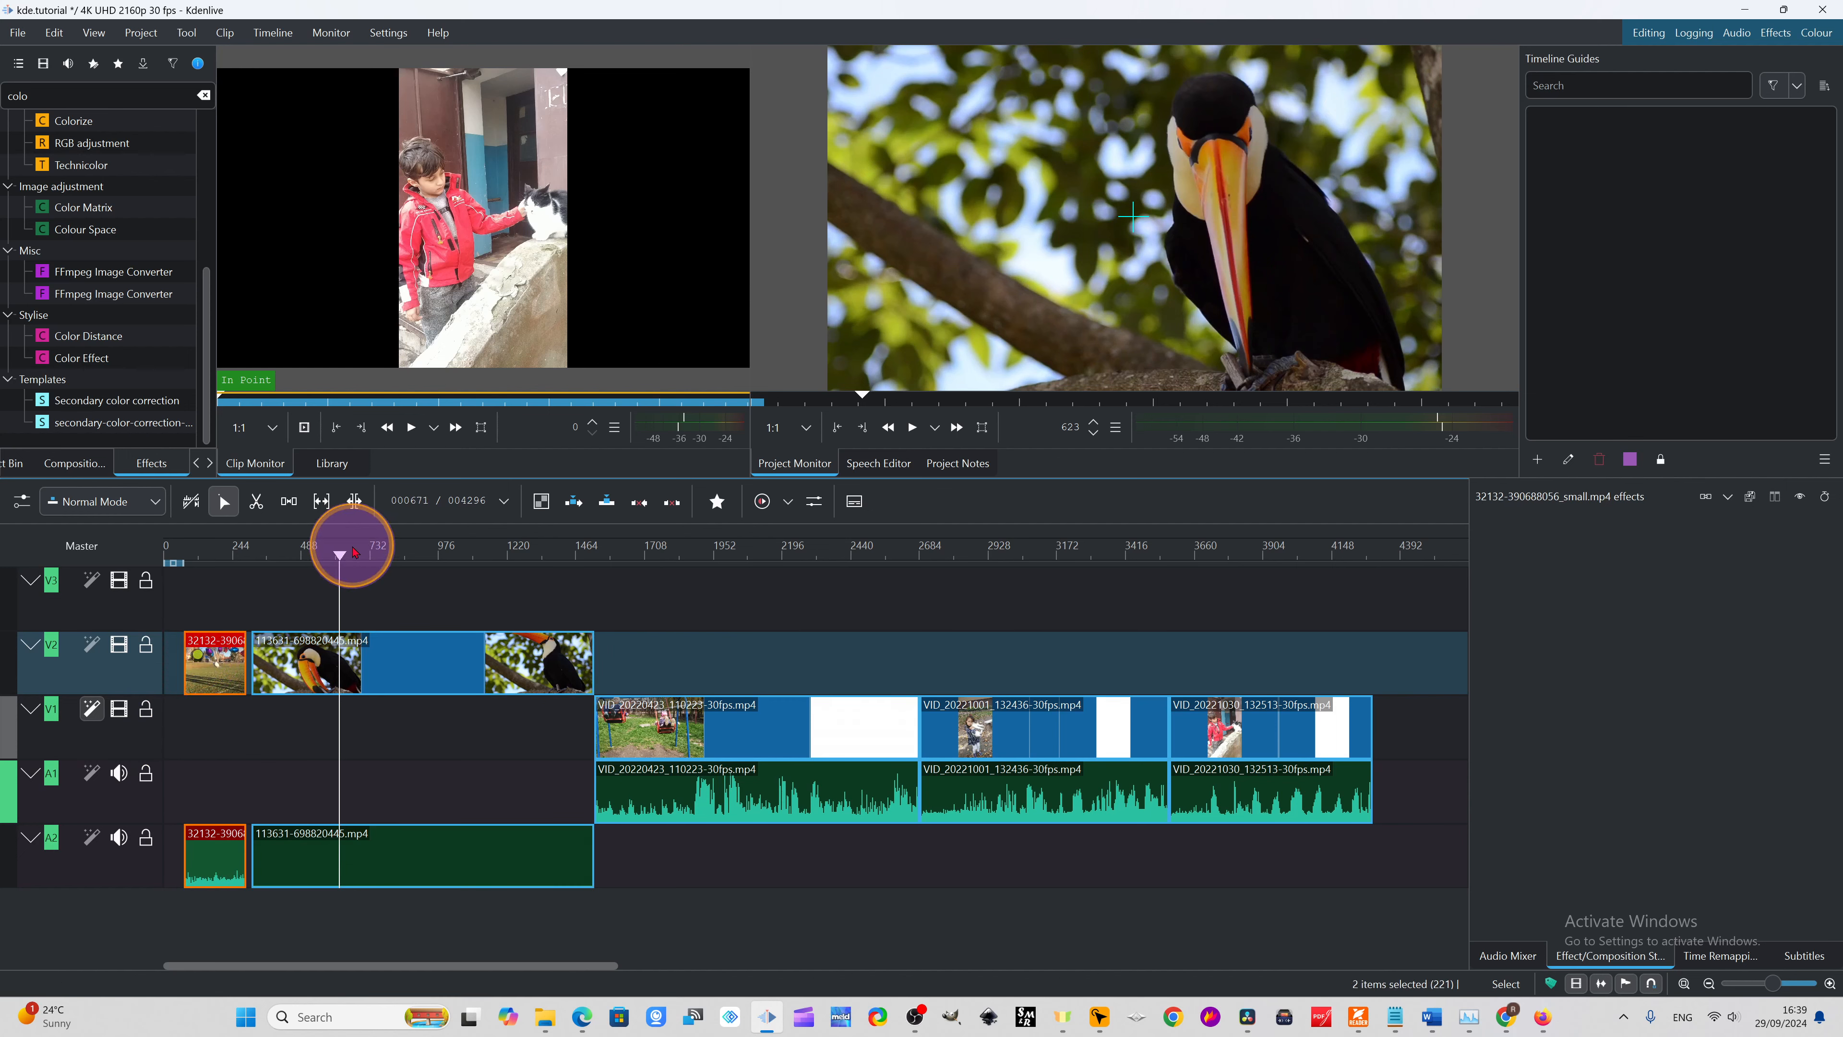
left_click_drag(340, 562, 693, 644)
left_click(693, 541)
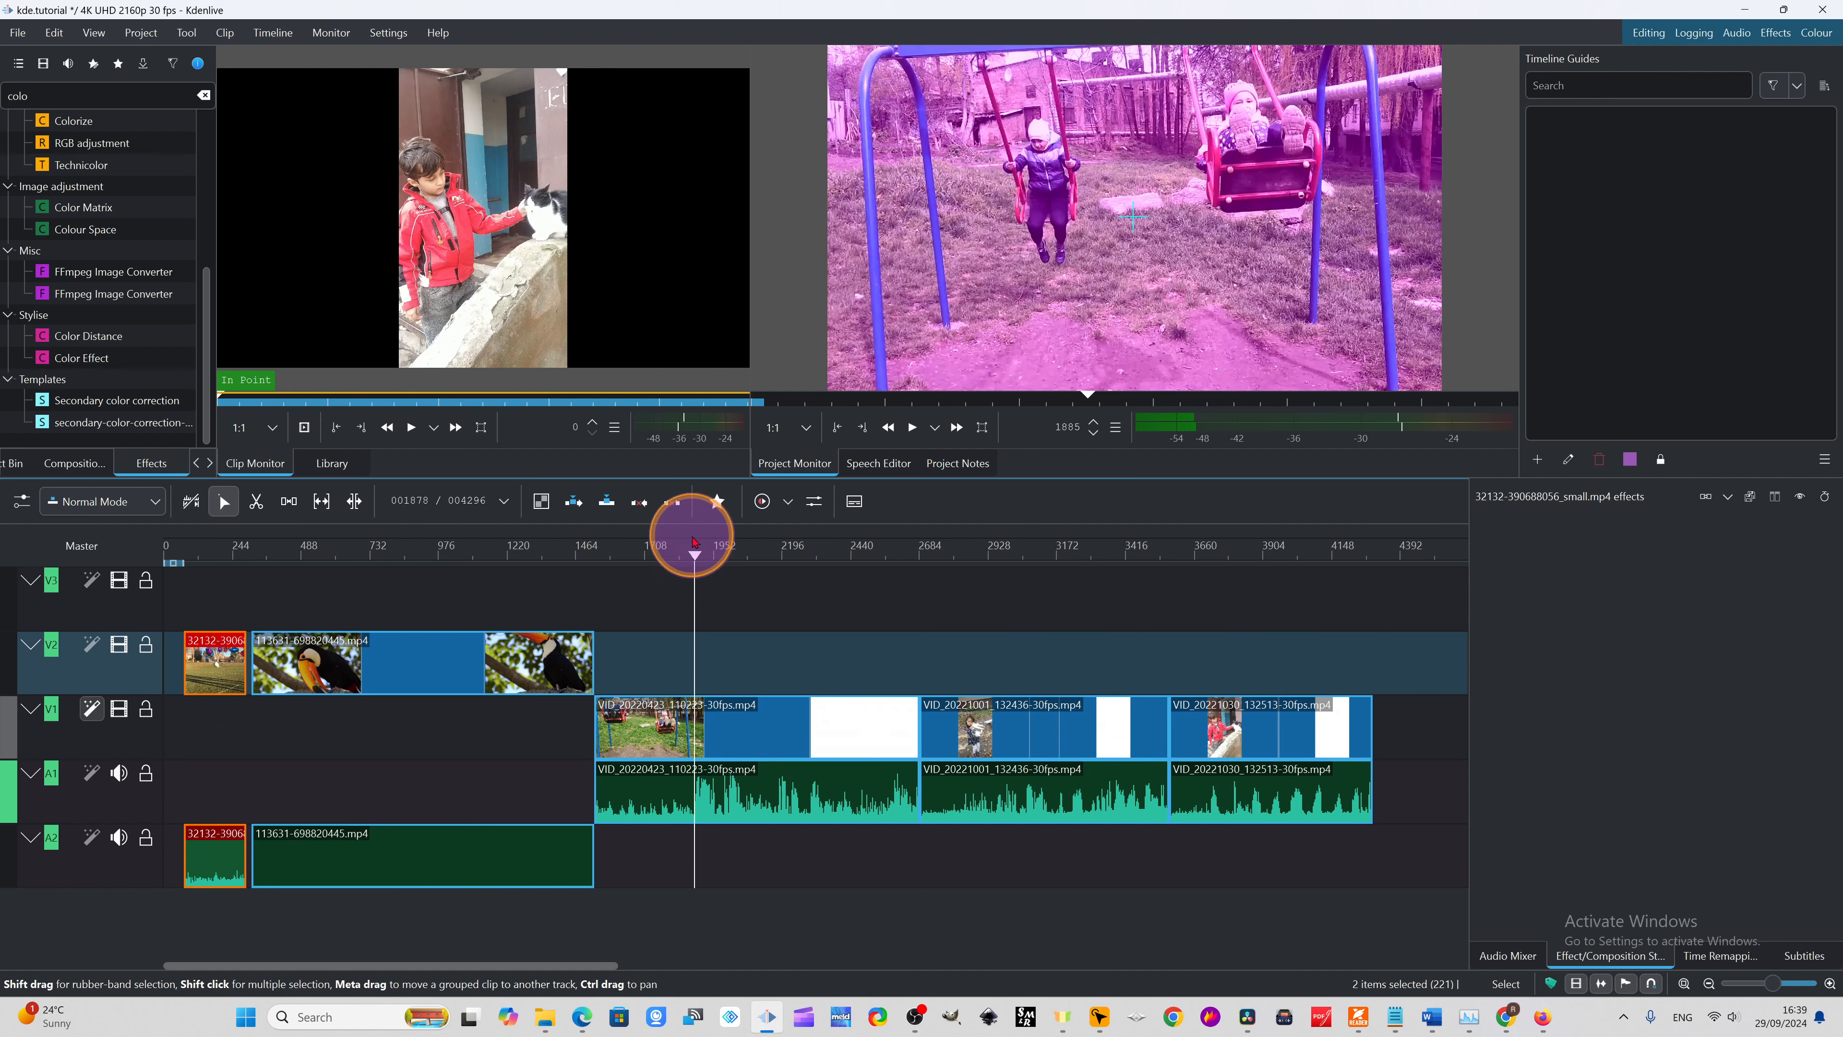
left_click(394, 556)
- Move the toucan clip from V2 back down to V1 and preview the swing clip at frame 2065 and the toucan at frame 849
left_click(420, 673)
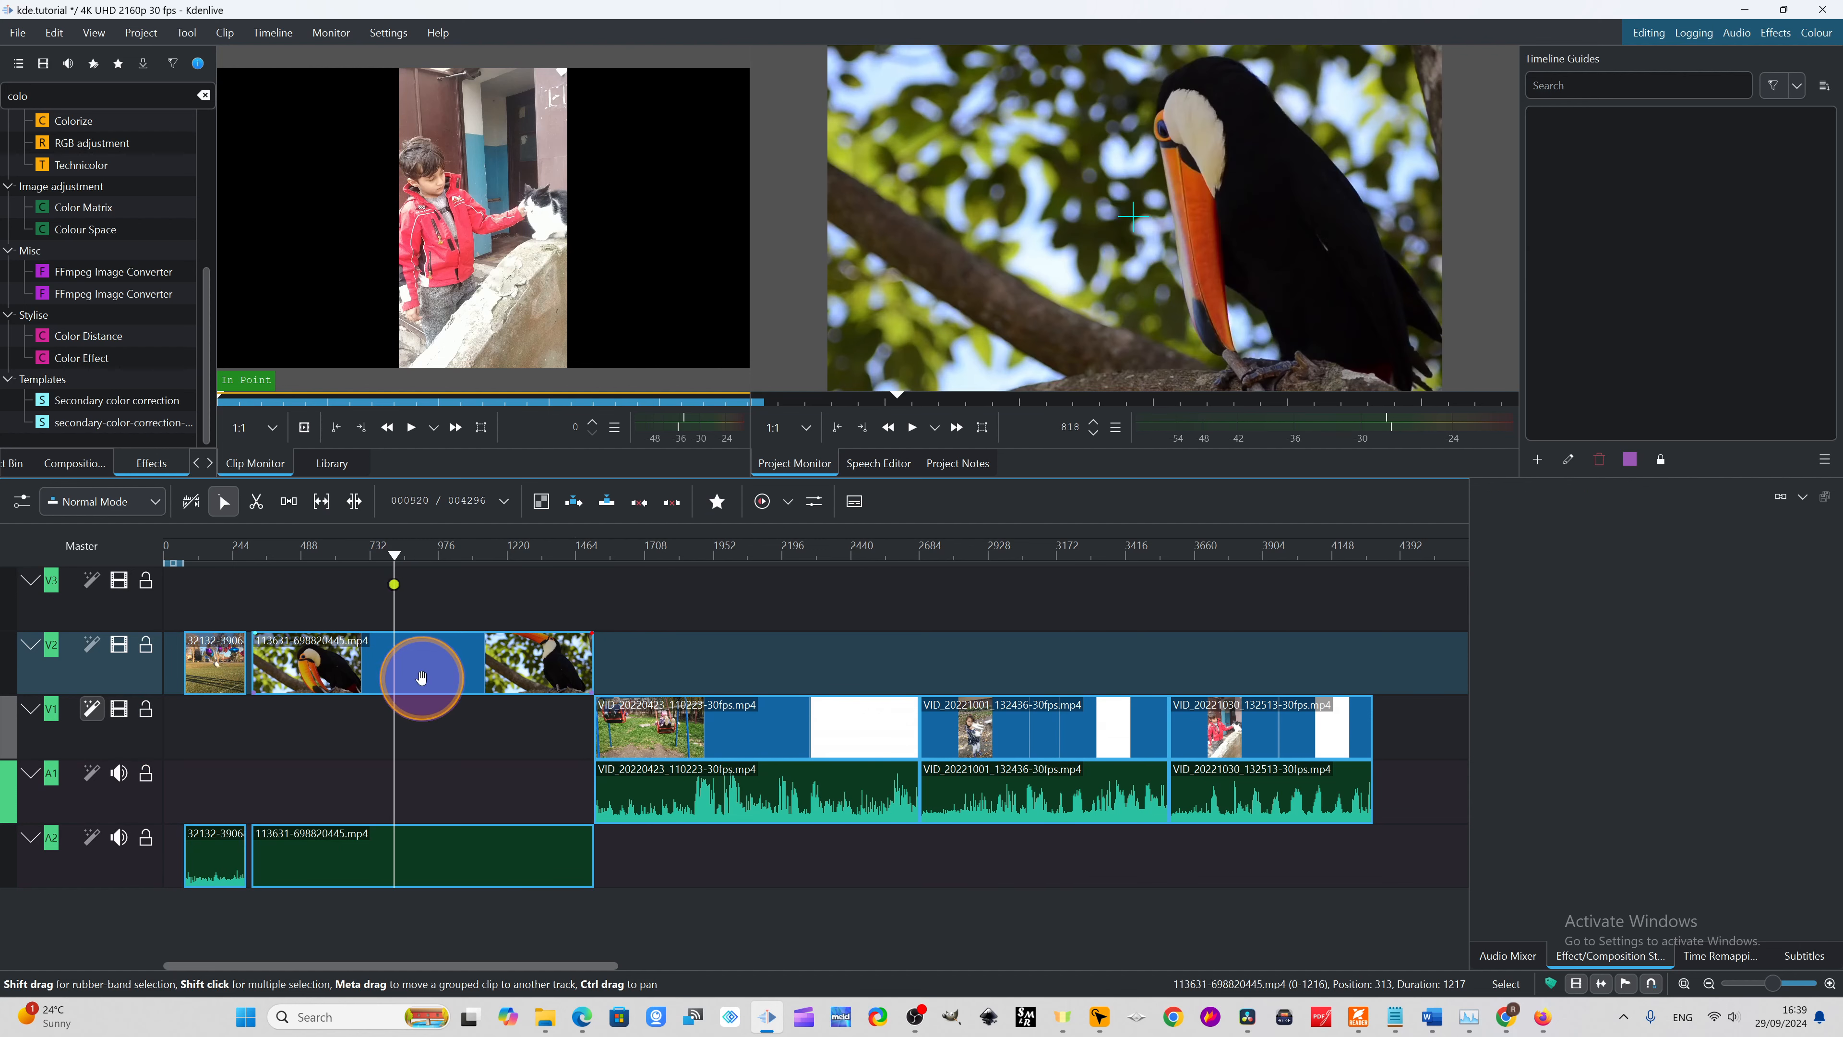
left_click(54, 646)
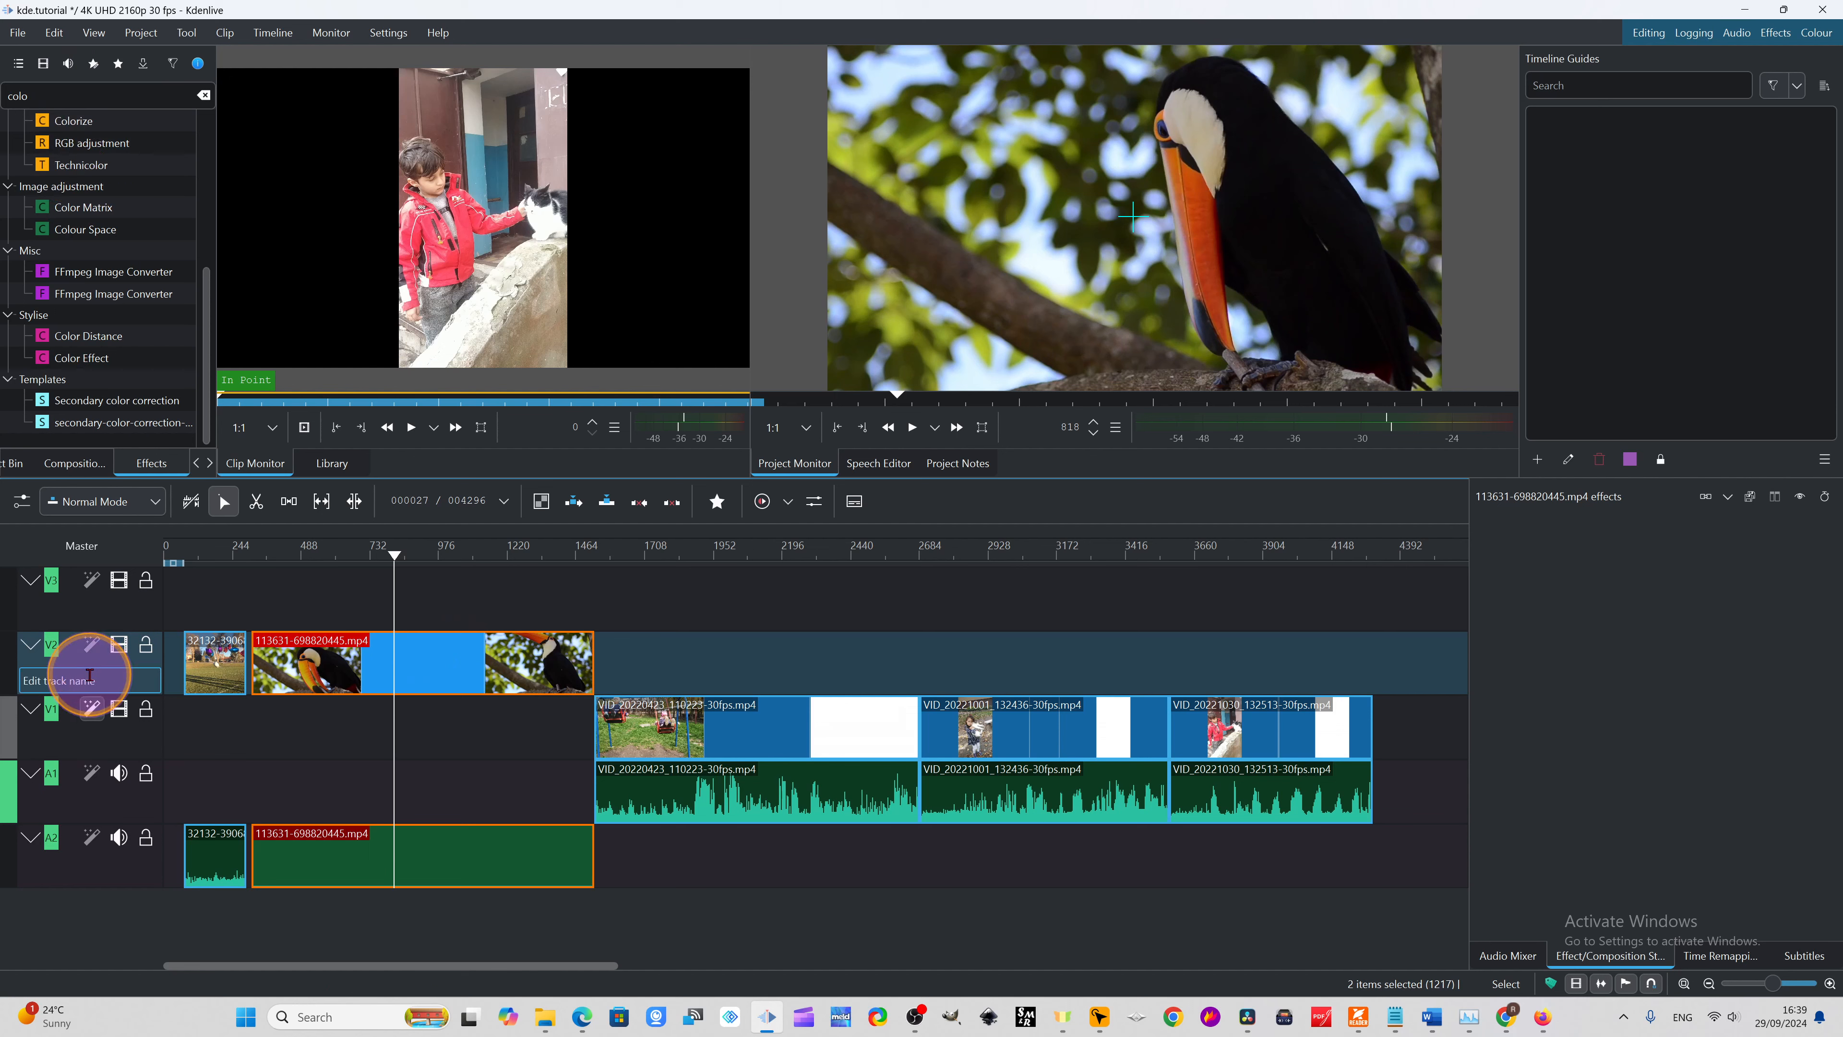
left_click_drag(381, 657, 376, 732)
left_click_drag(396, 556, 744, 695)
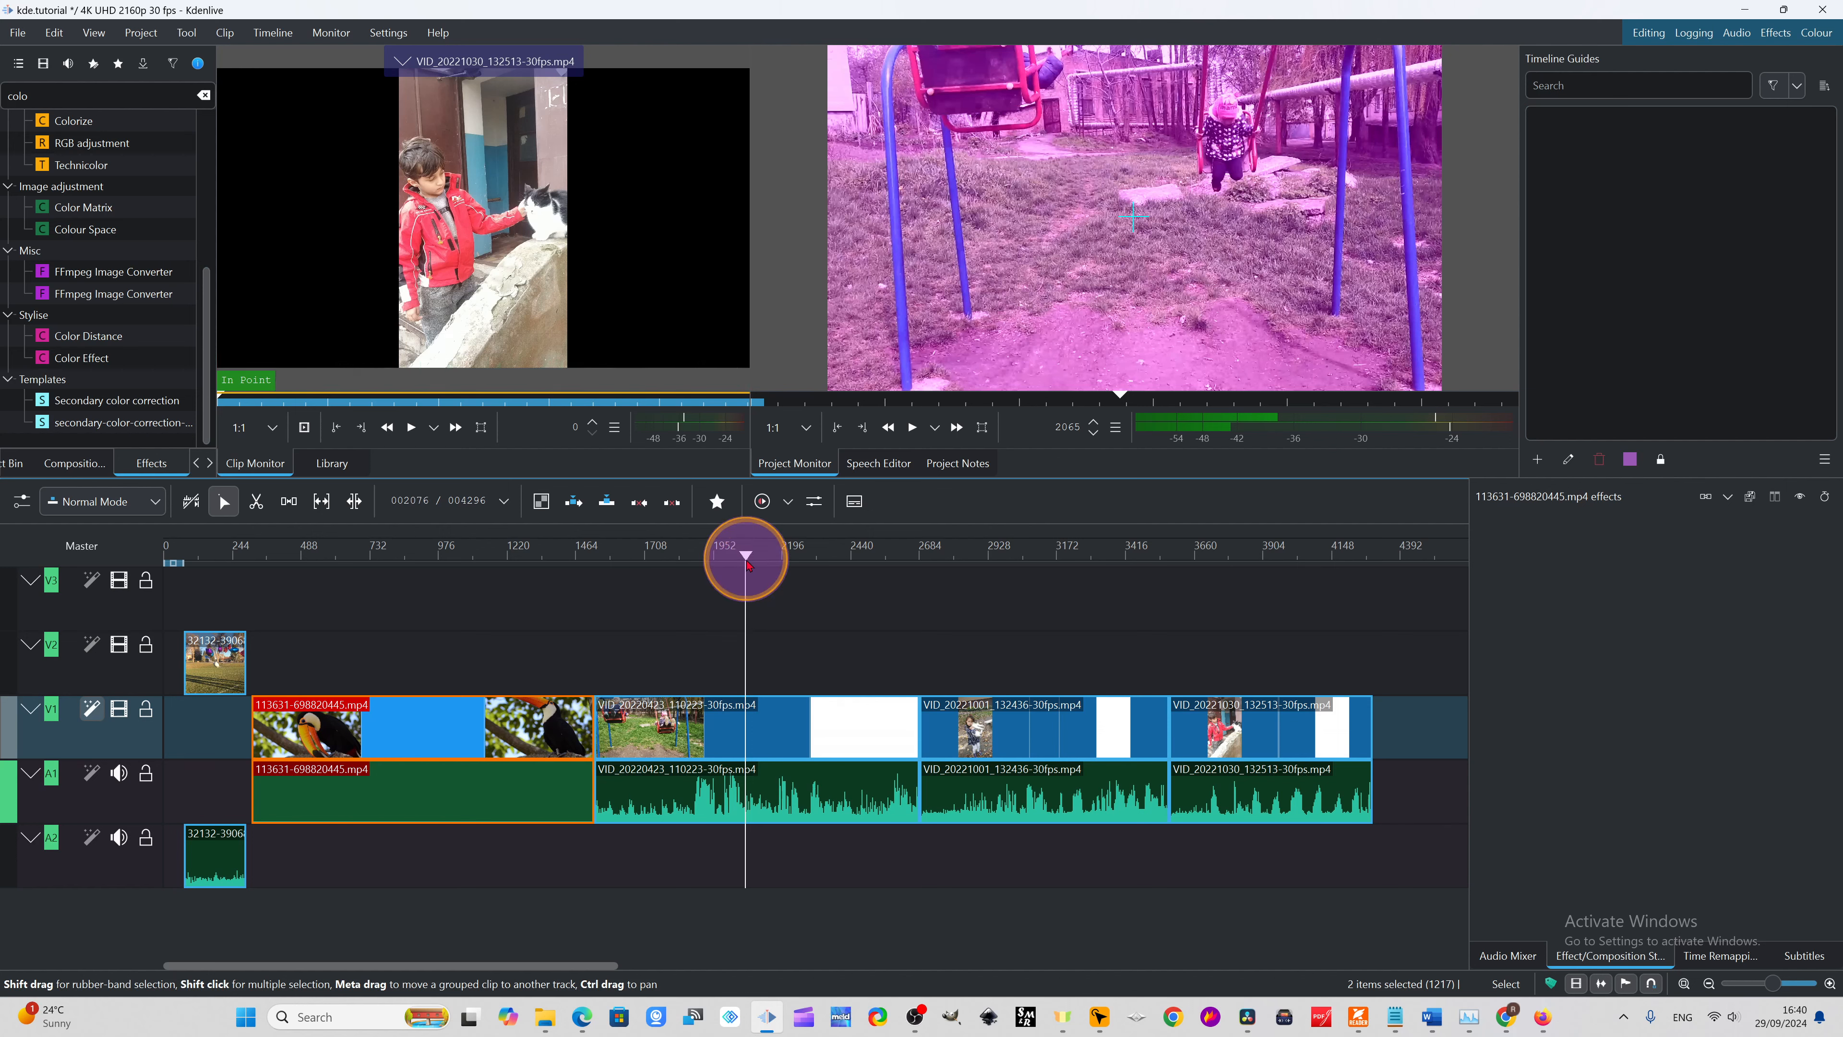
left_click_drag(748, 565, 414, 685)
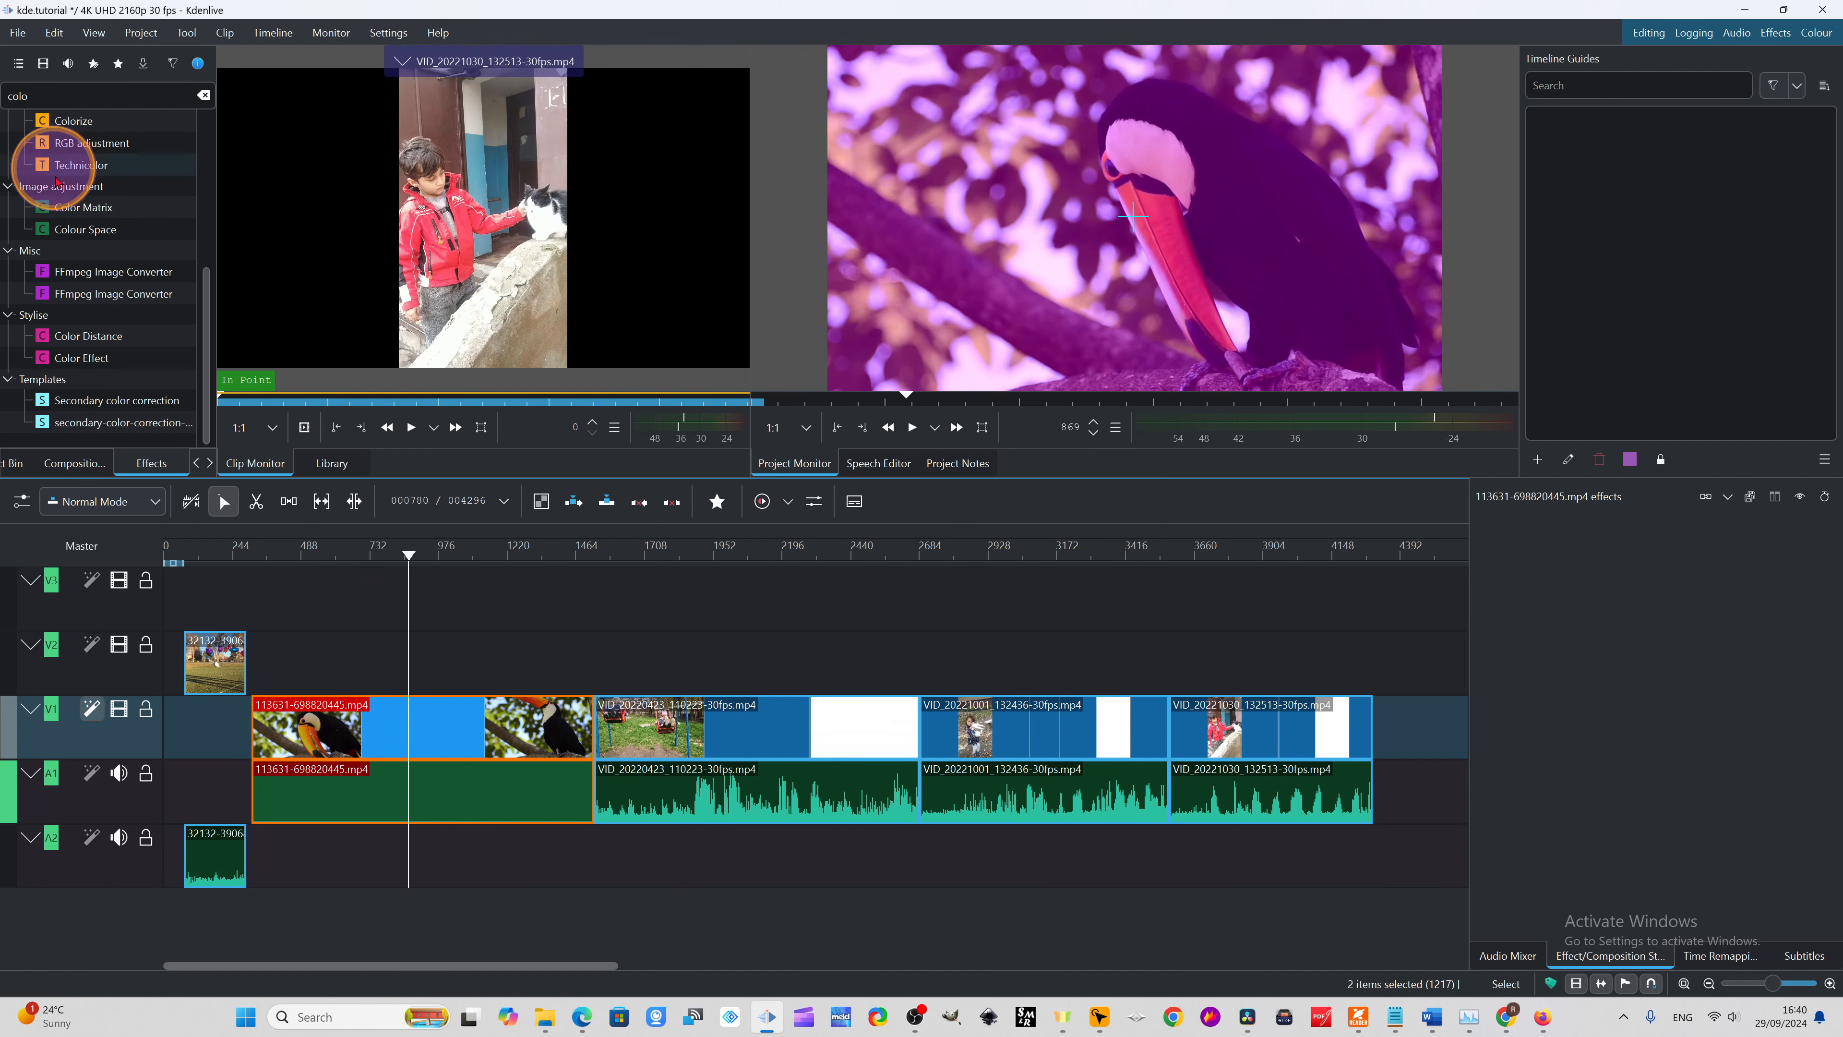
- Clear the effects search to show the full list, and preview the short clip on V2 at frame 136
left_click(203, 95)
scroll(145, 276, "down", 5)
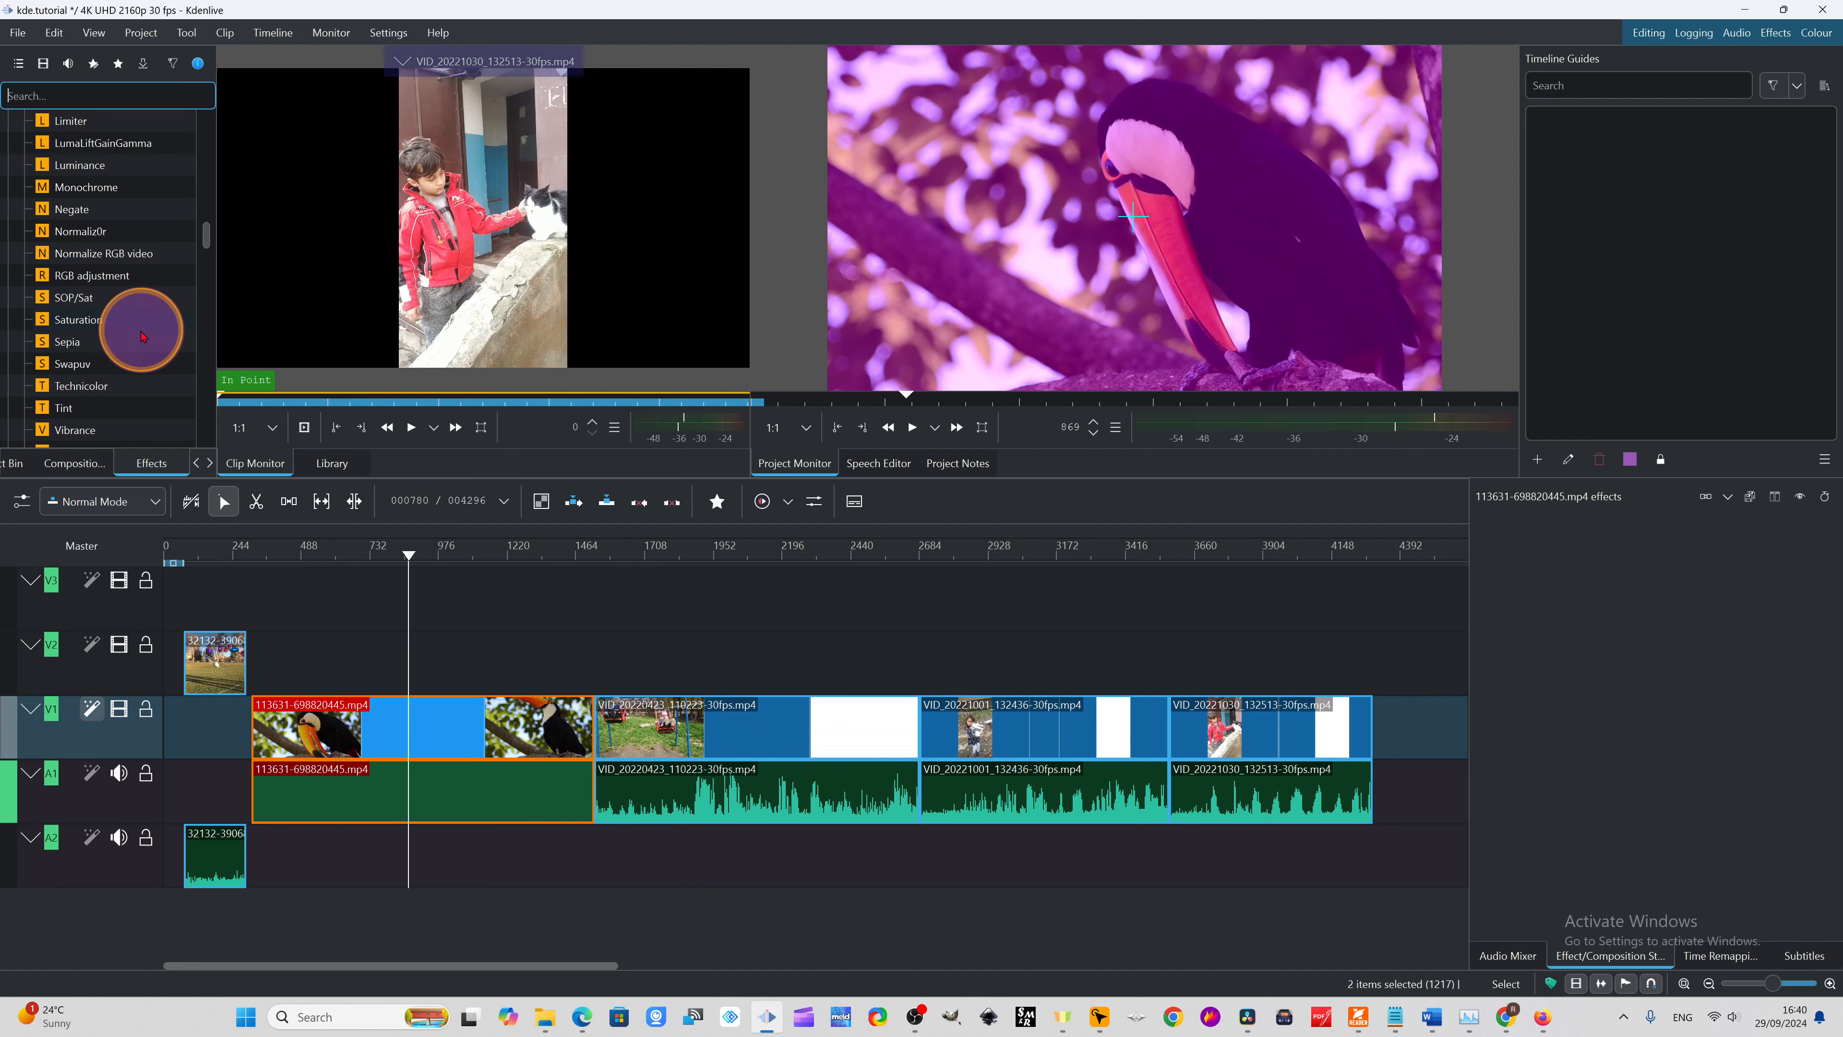
scroll(142, 336, "up", 15)
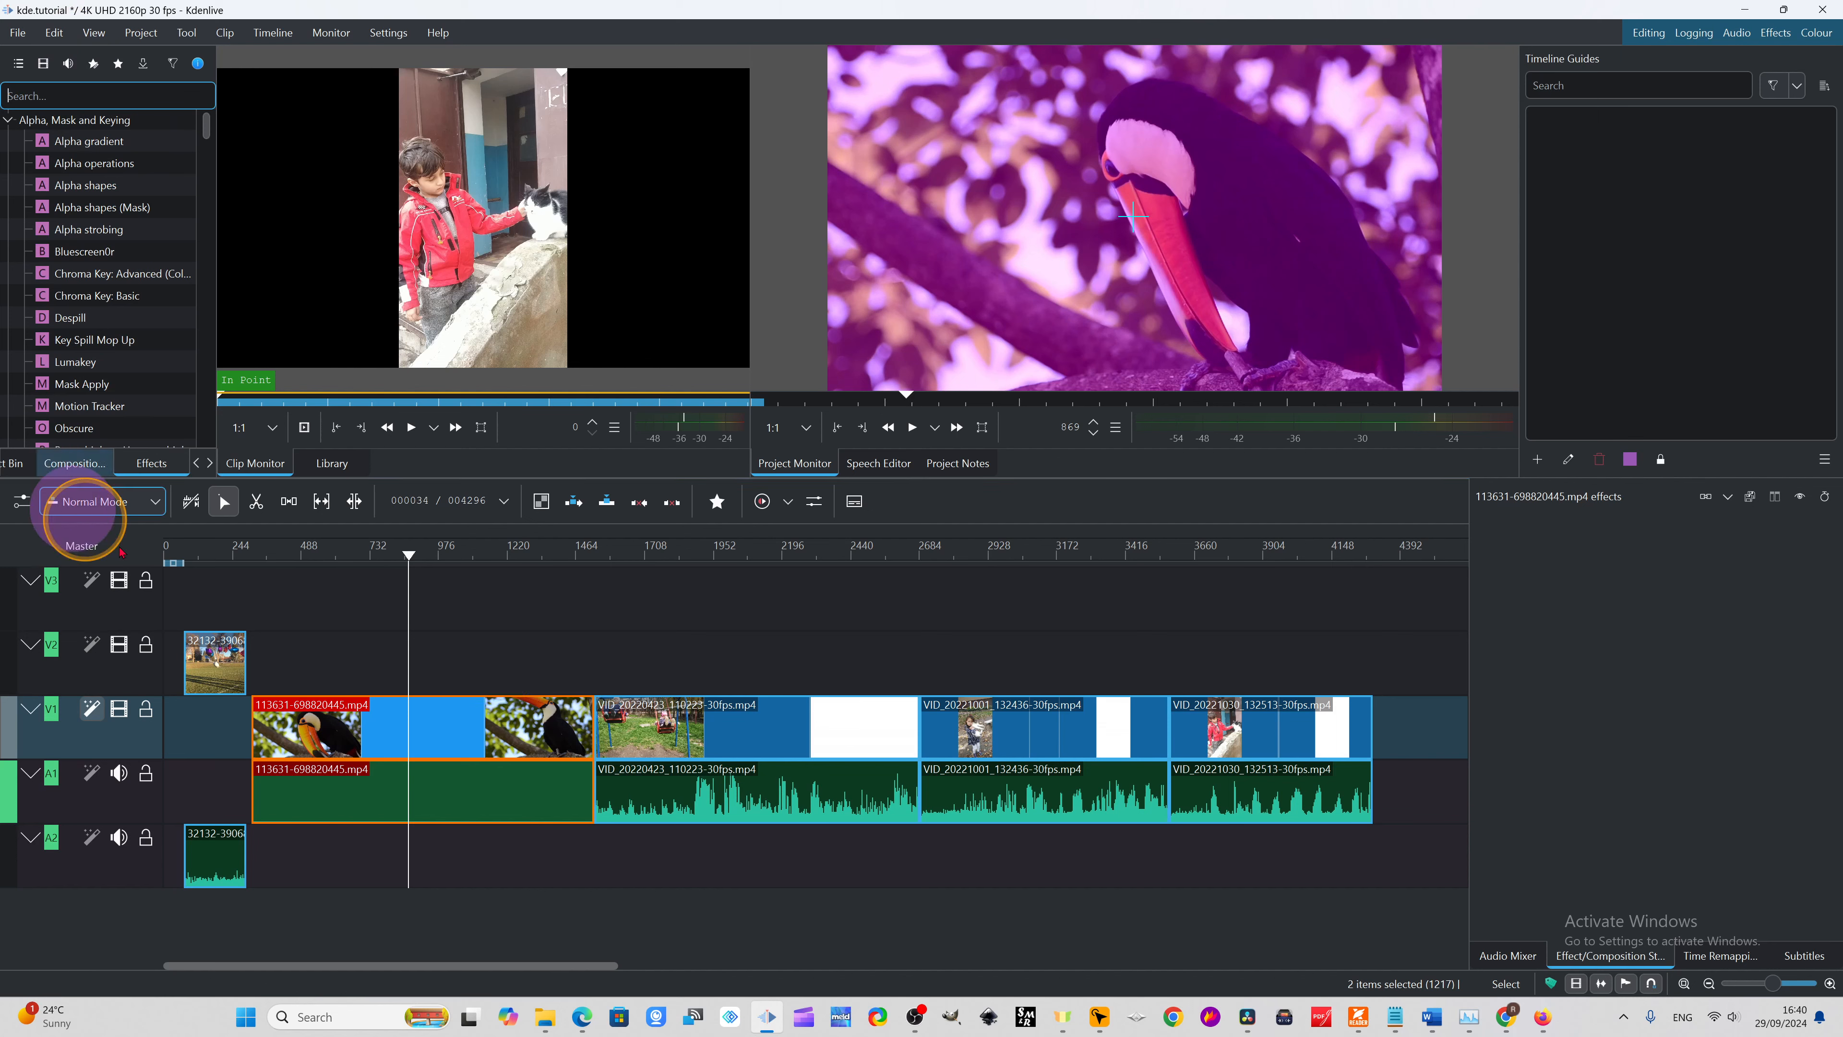
left_click_drag(401, 566, 202, 623)
left_click(90, 356)
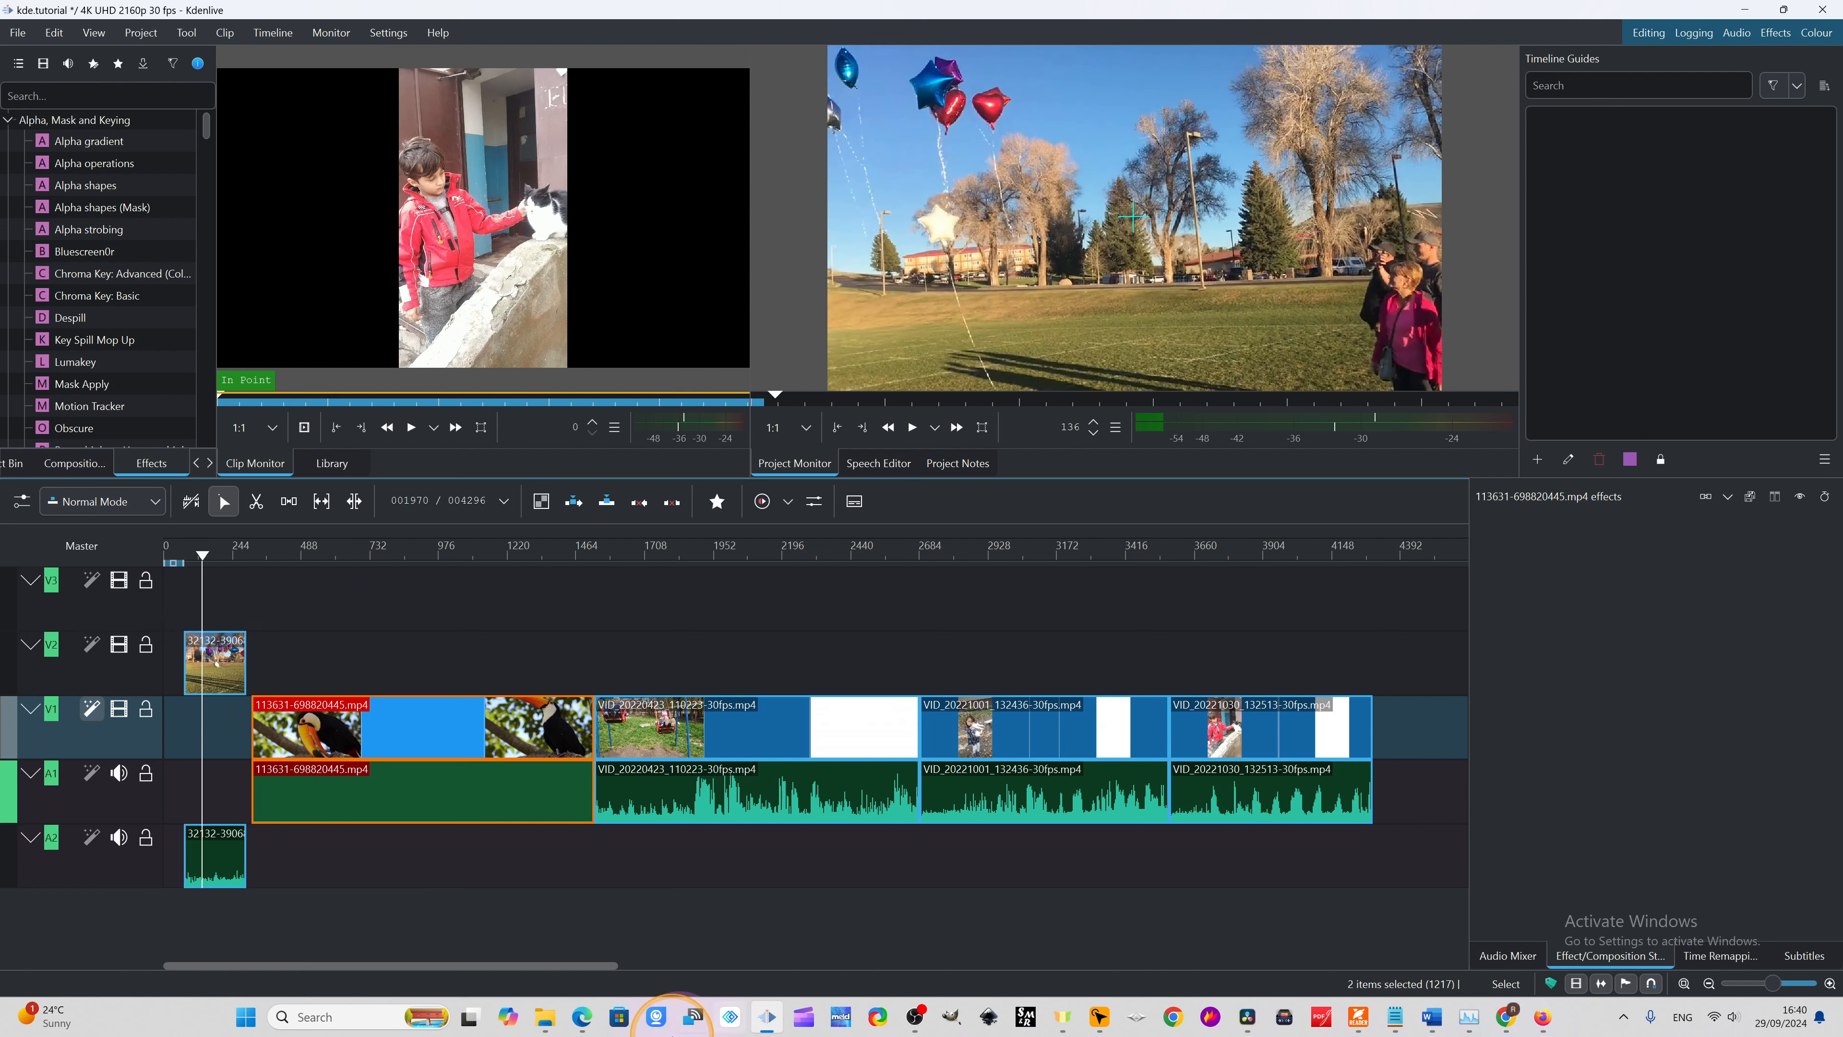
- Preview the adjustment clip in DaVinci Resolve at 01:01:14:12 and return to Kdenlive to compare V1's effect on the toucan clip at frame 886
left_click(1253, 1020)
left_click_drag(579, 507, 941, 597)
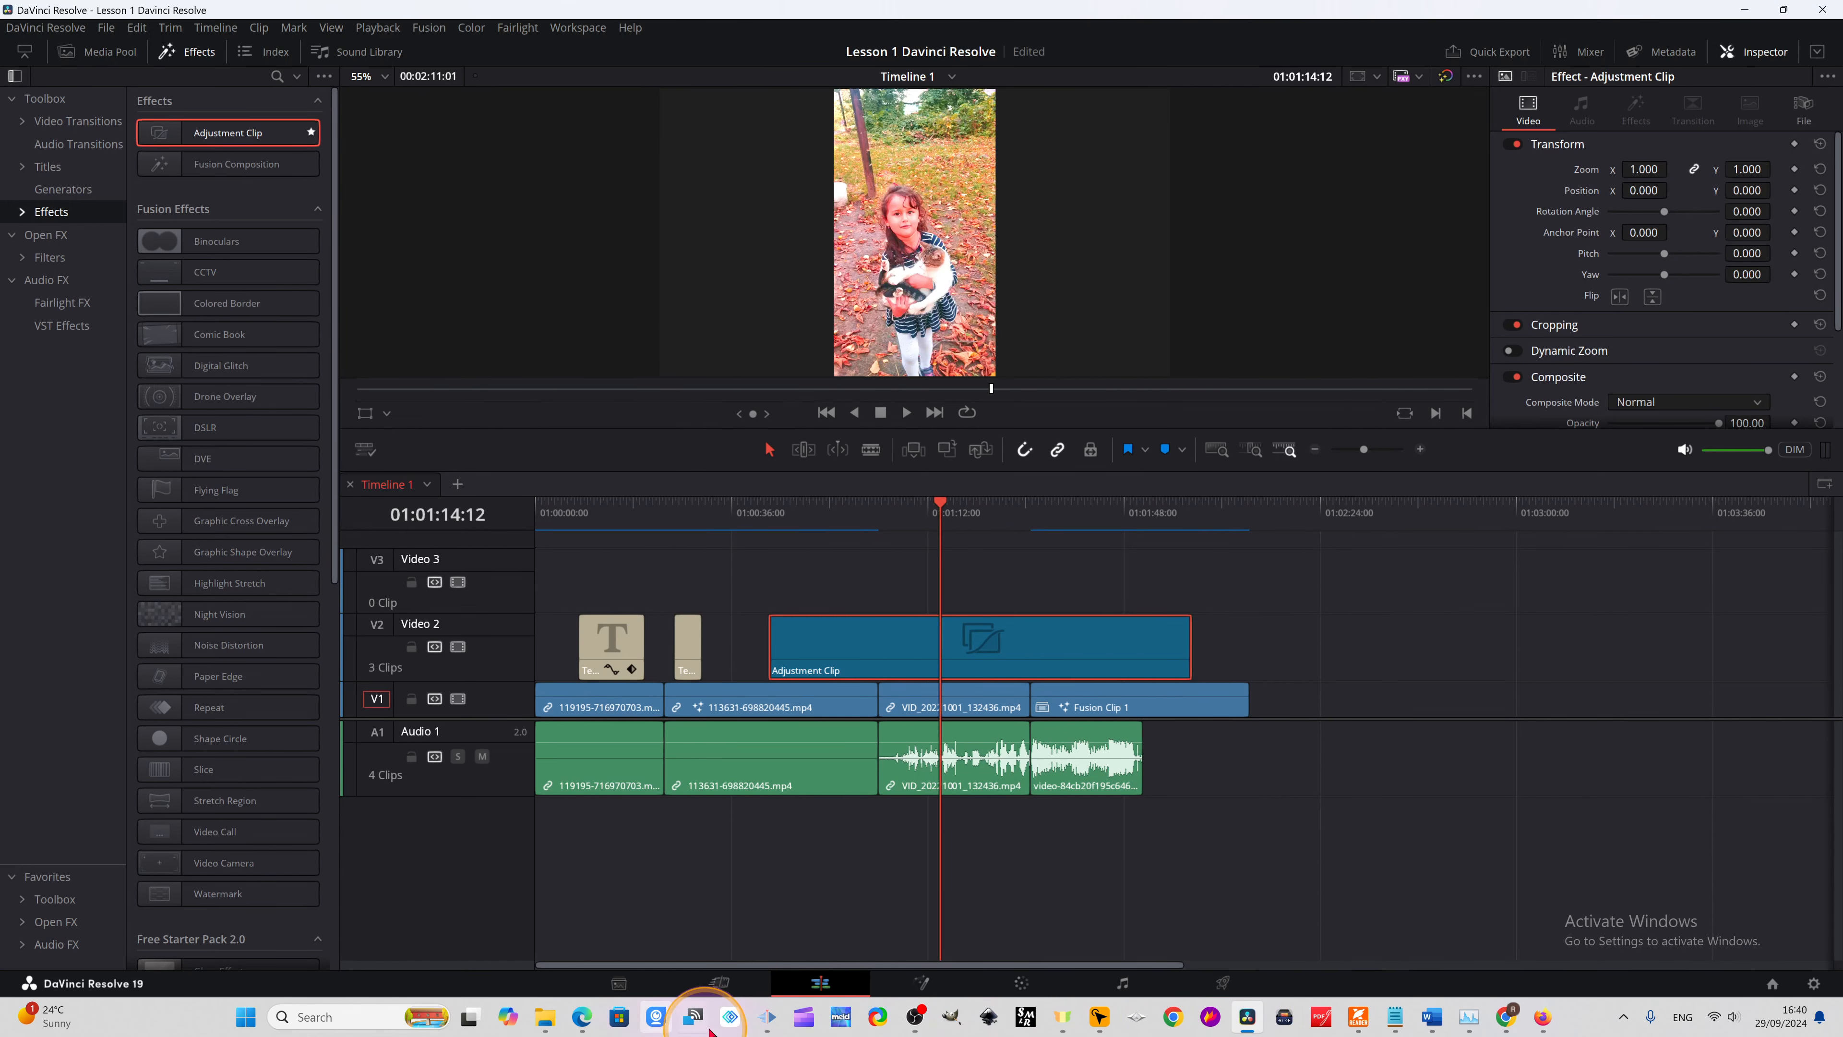
left_click(768, 1018)
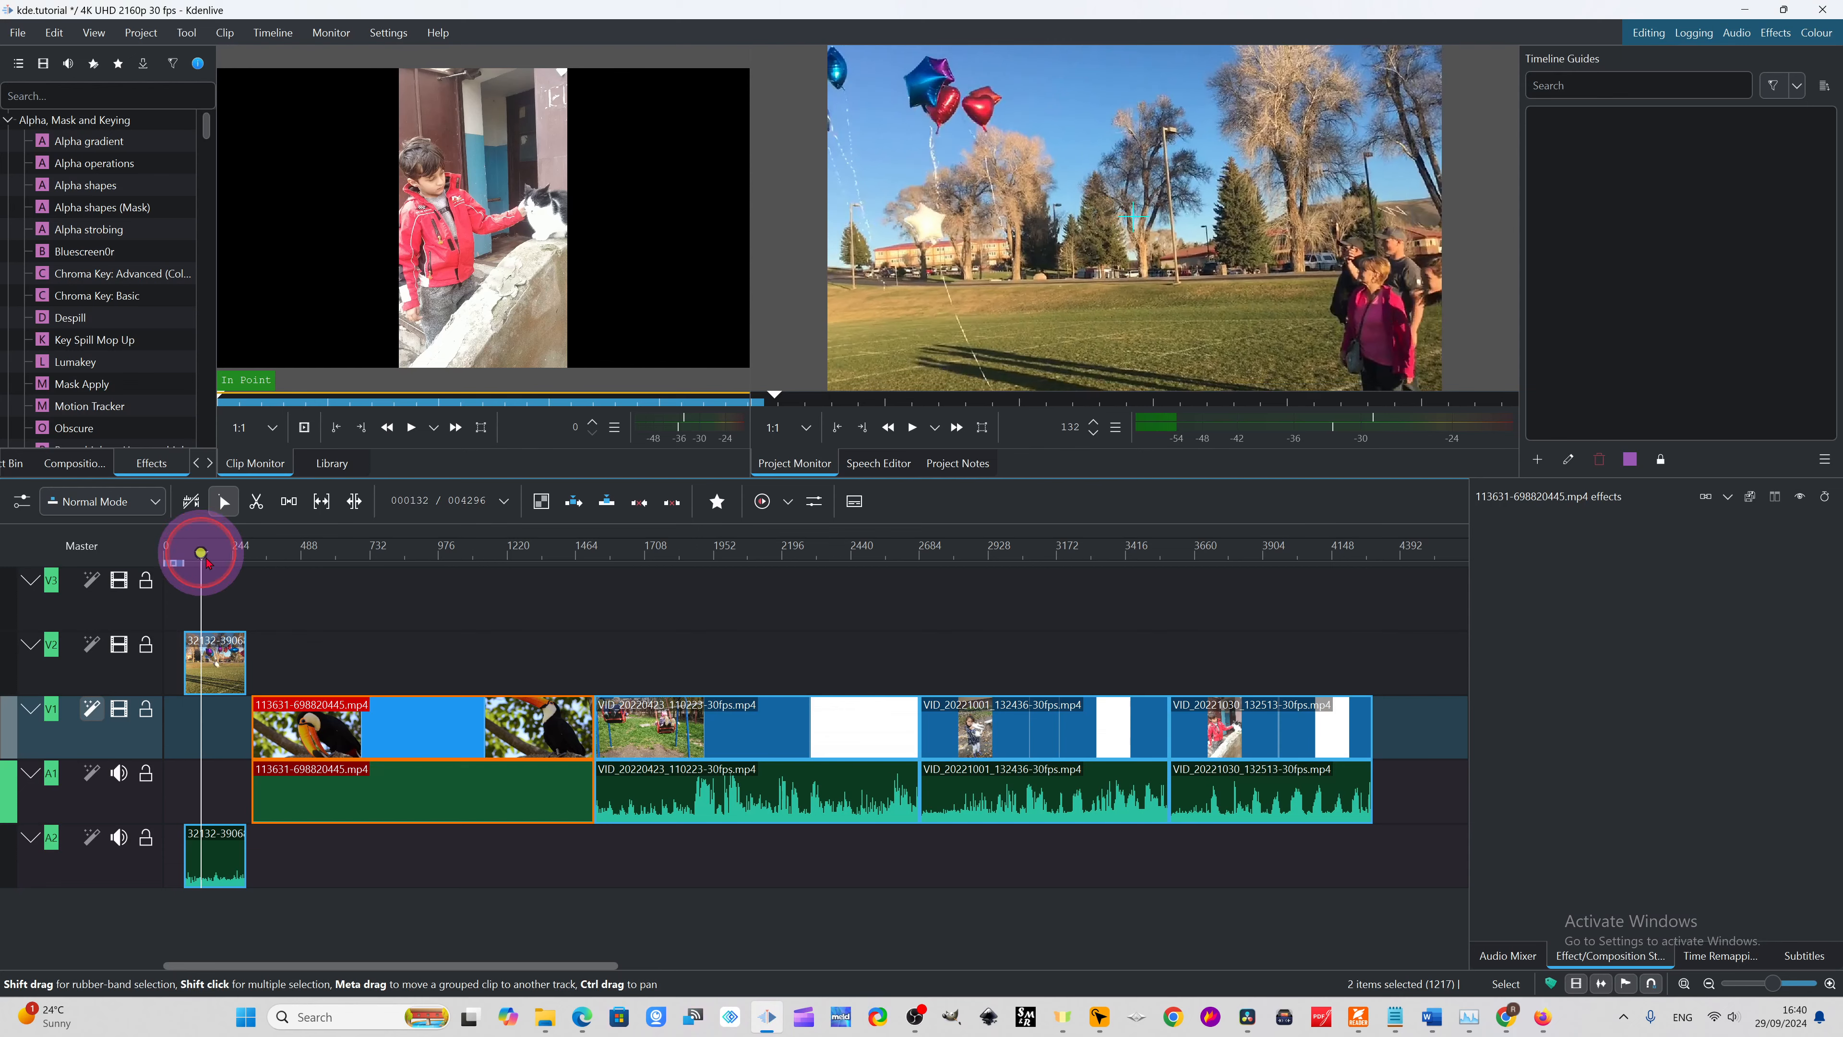
left_click_drag(609, 657, 449, 676)
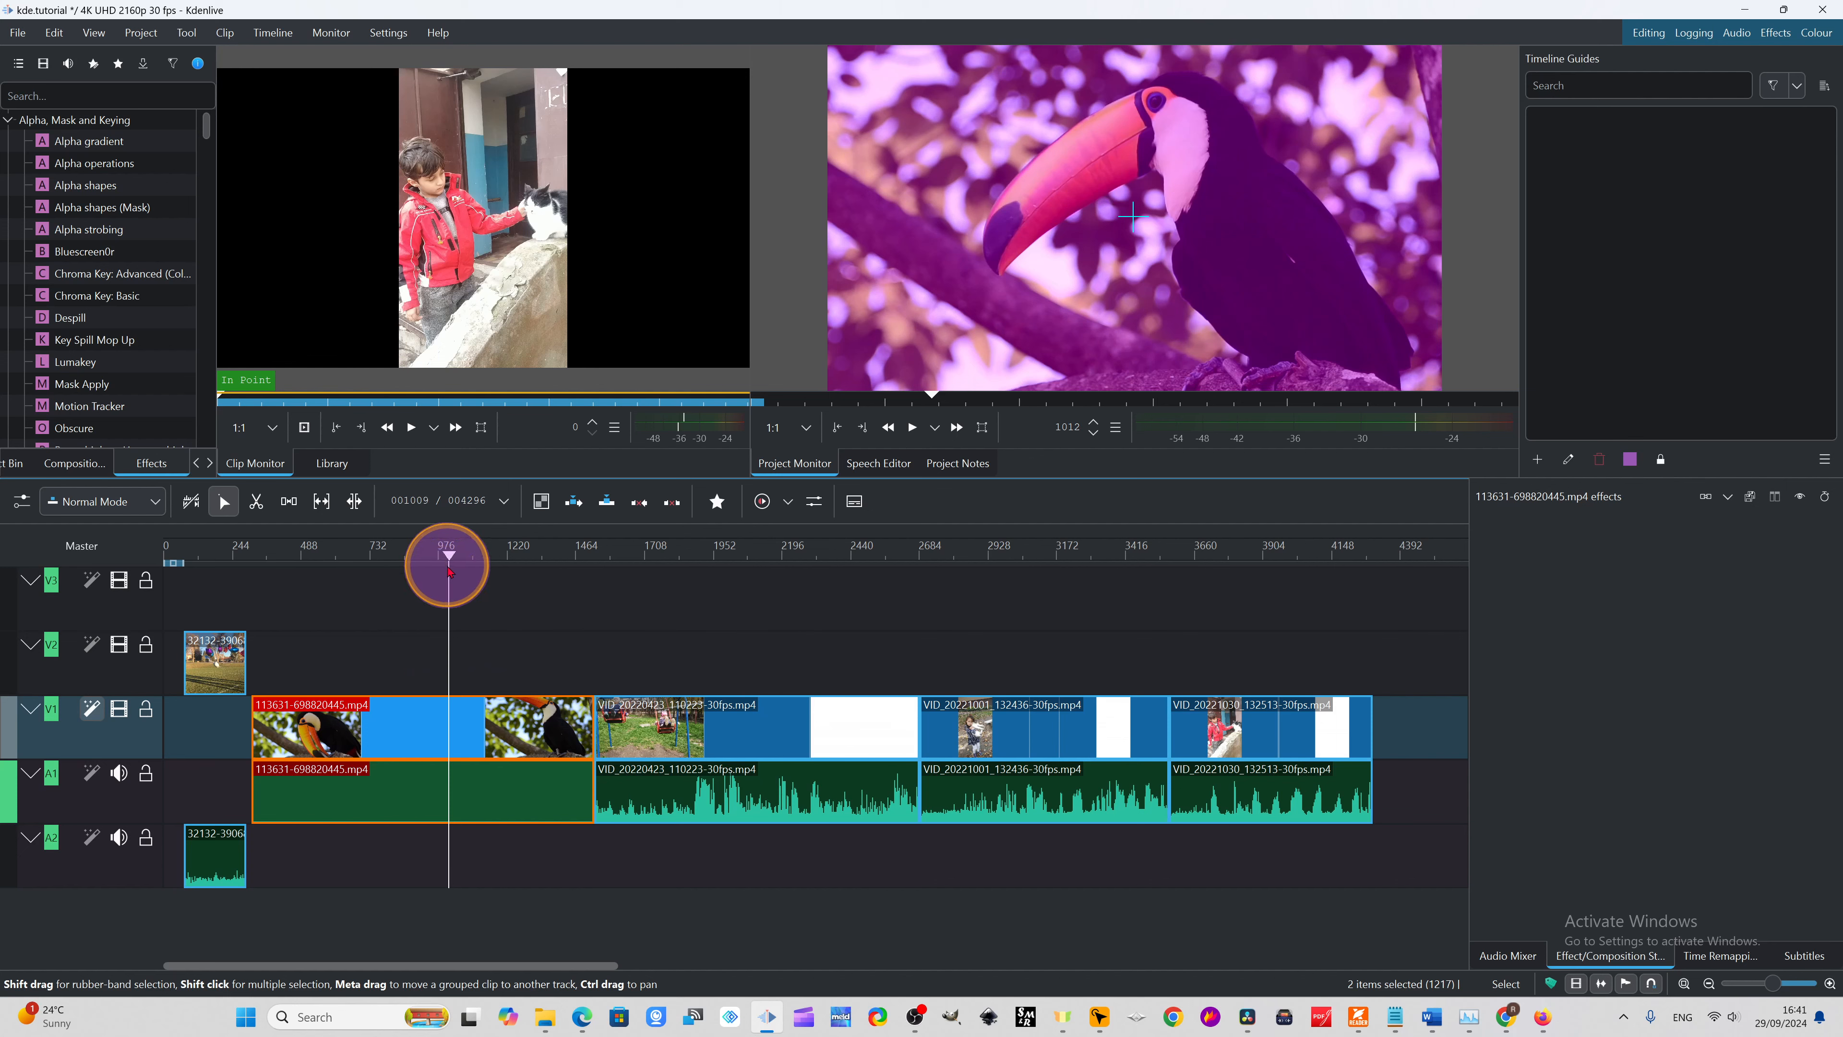
left_click_drag(450, 562, 412, 646)
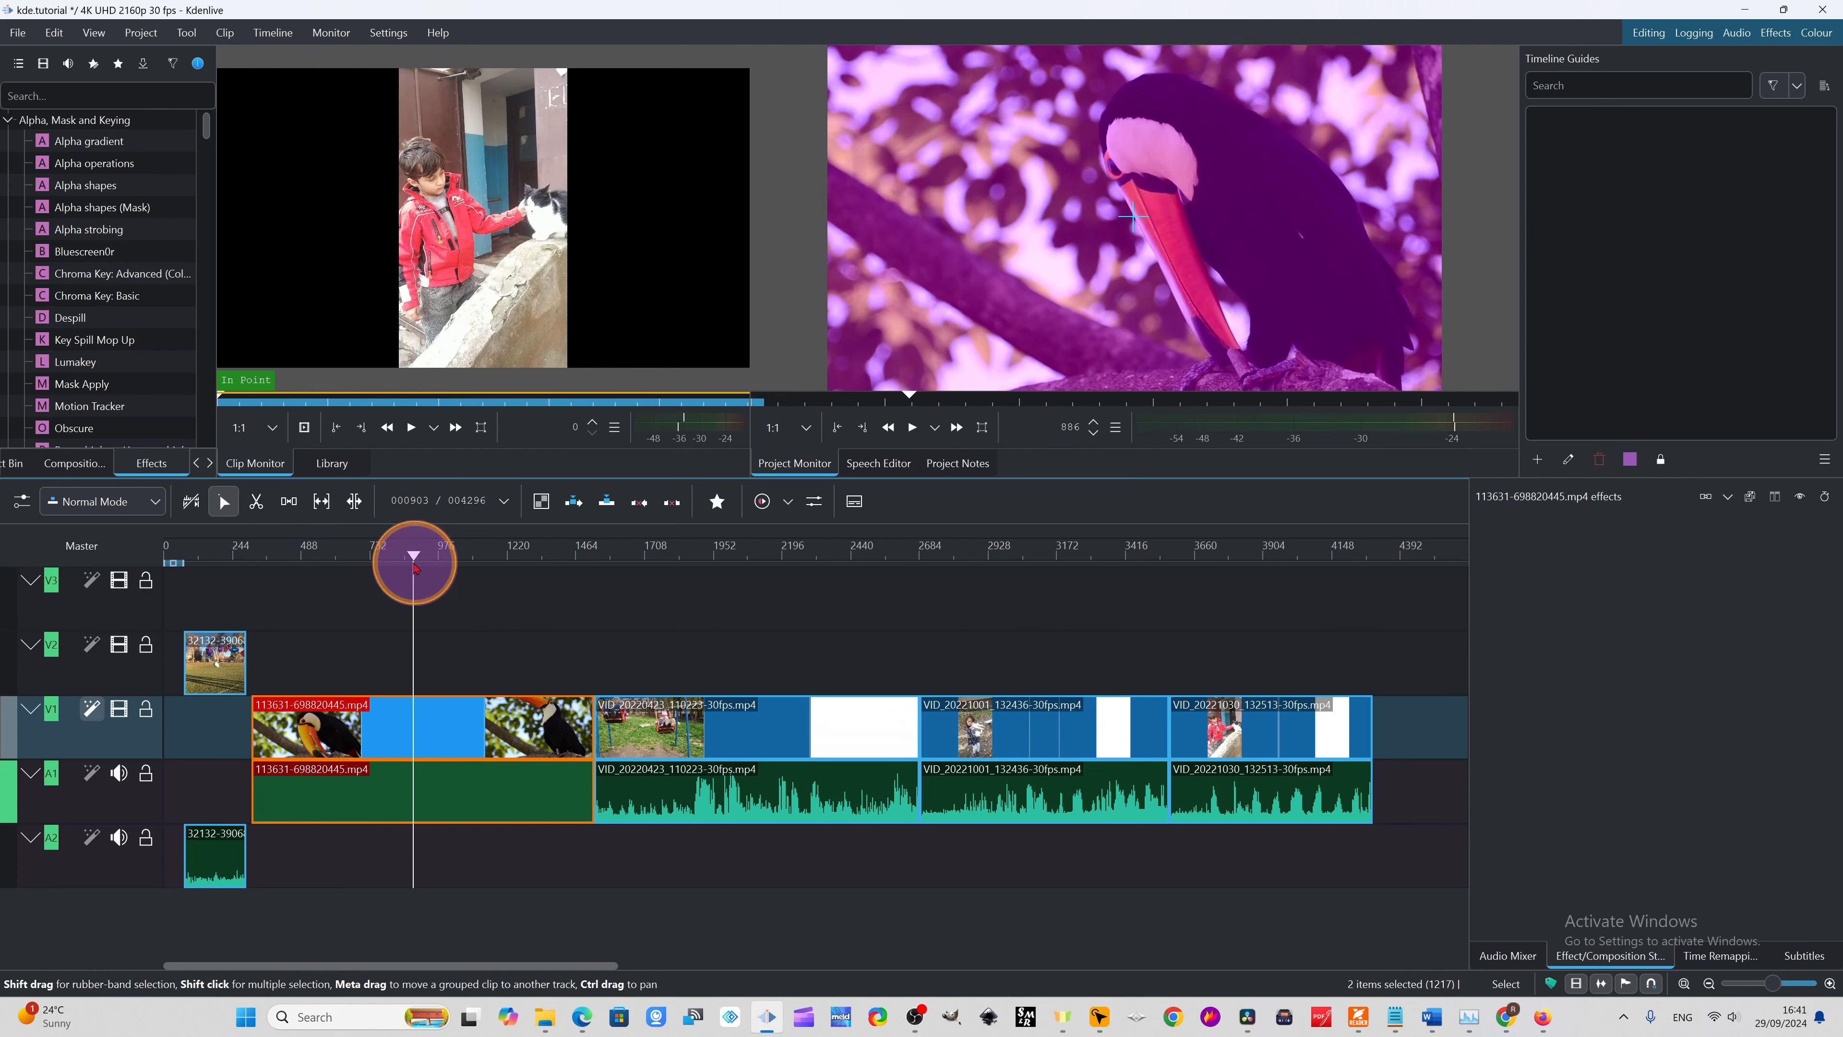